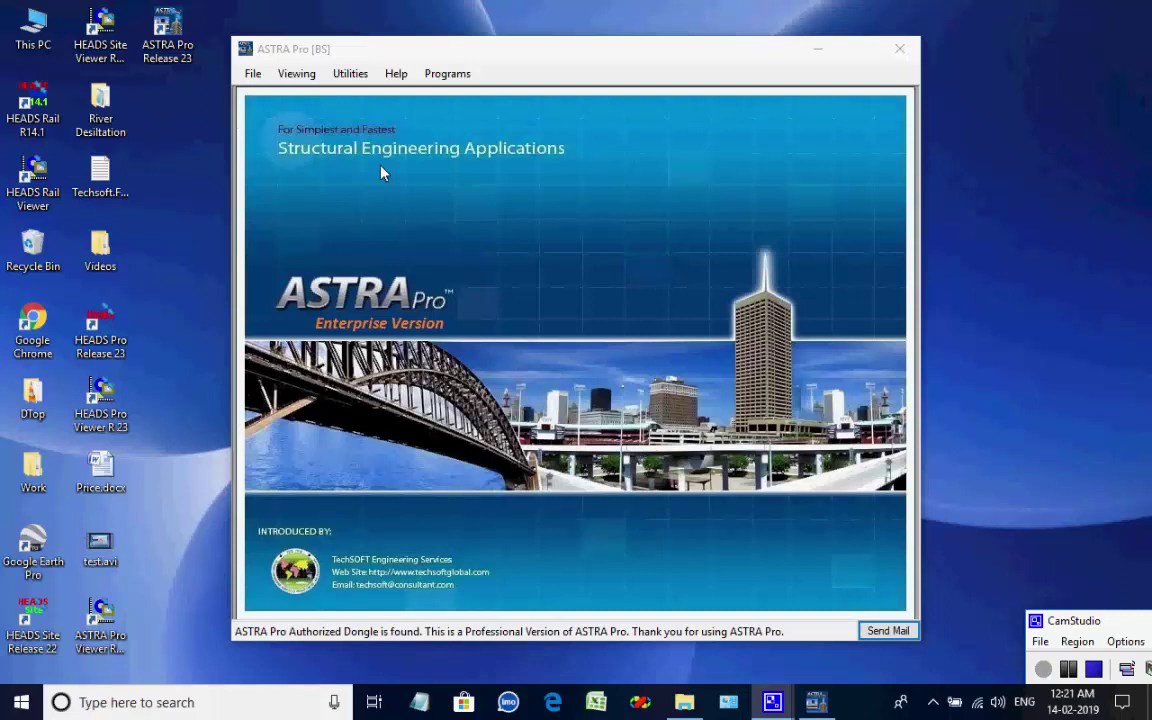
# Select C:\Users\Techsoft\Desktop\Work as the working folder.
pyautogui.click(381, 173)
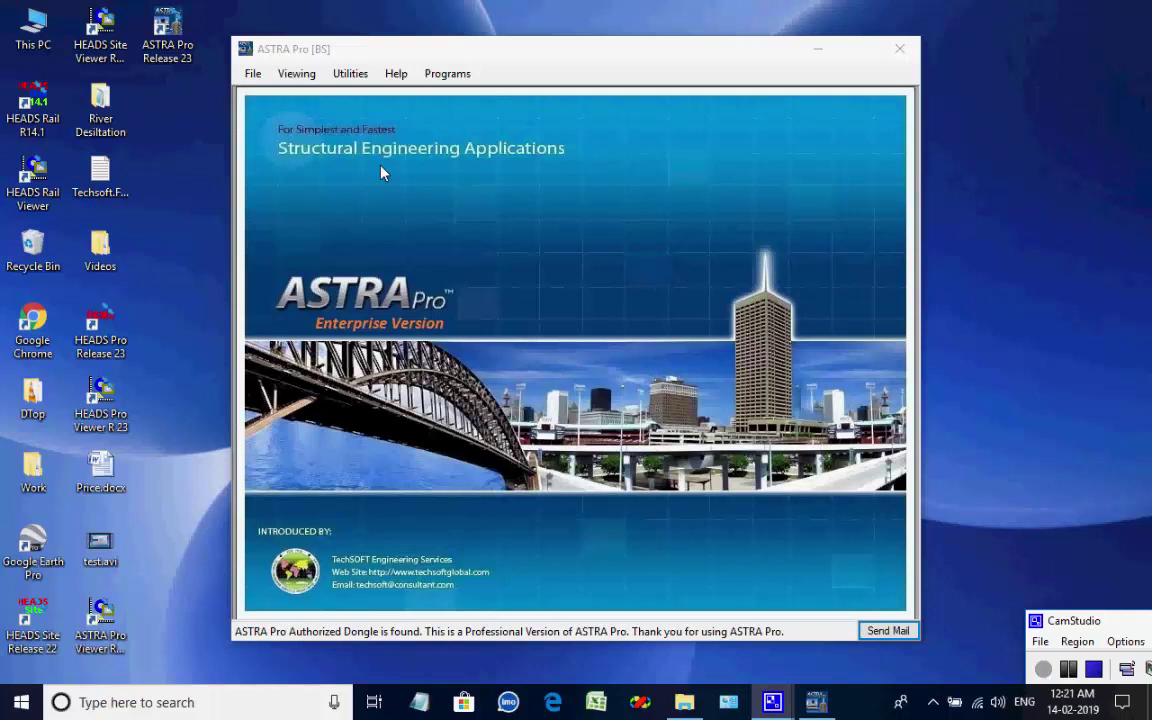
pyautogui.click(252, 78)
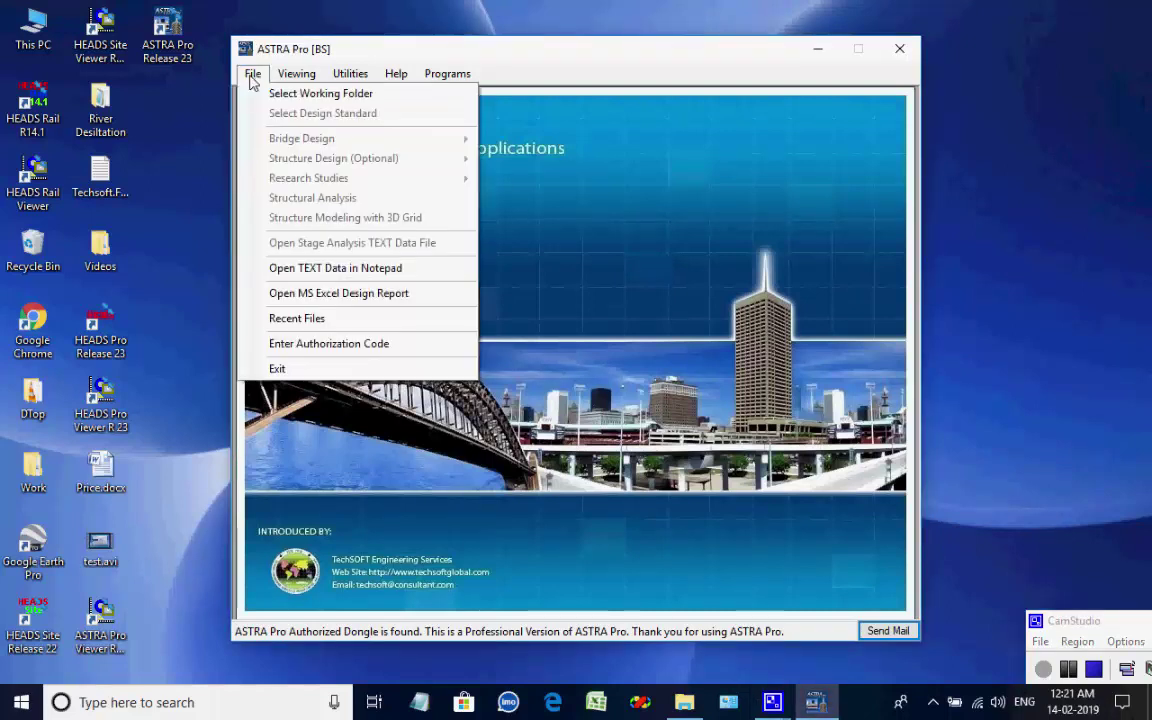
pyautogui.click(388, 104)
pyautogui.click(483, 193)
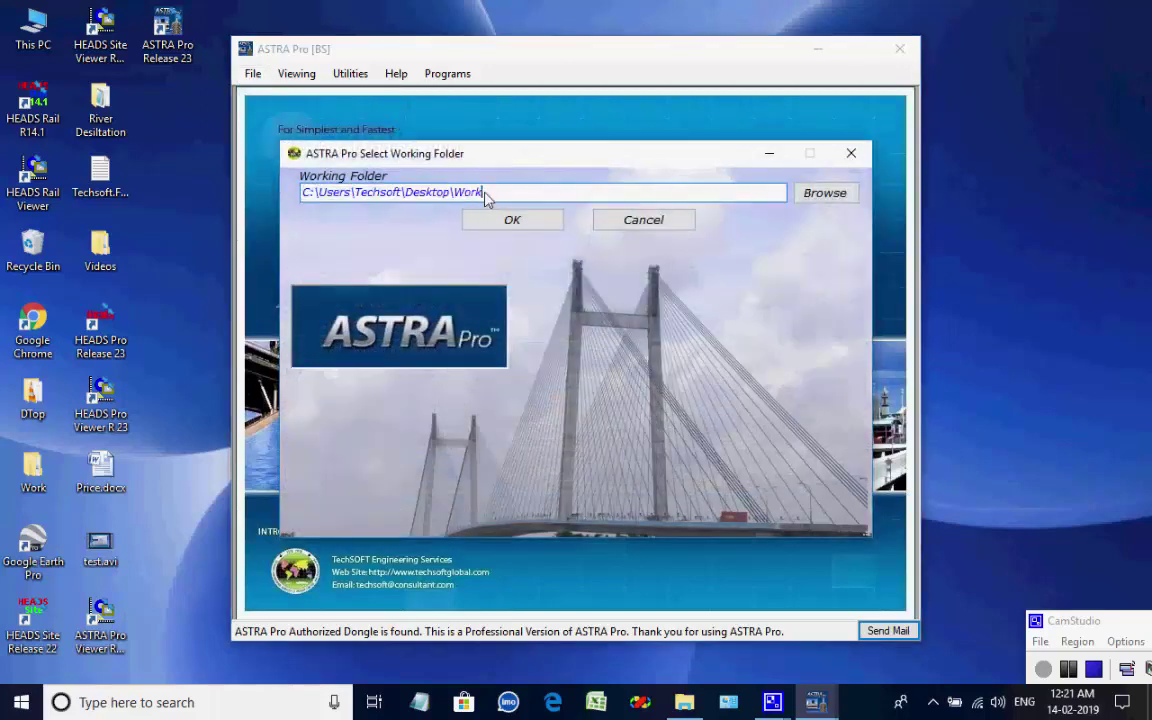
pyautogui.moveTo(487, 198); pyautogui.dragTo(405, 192)
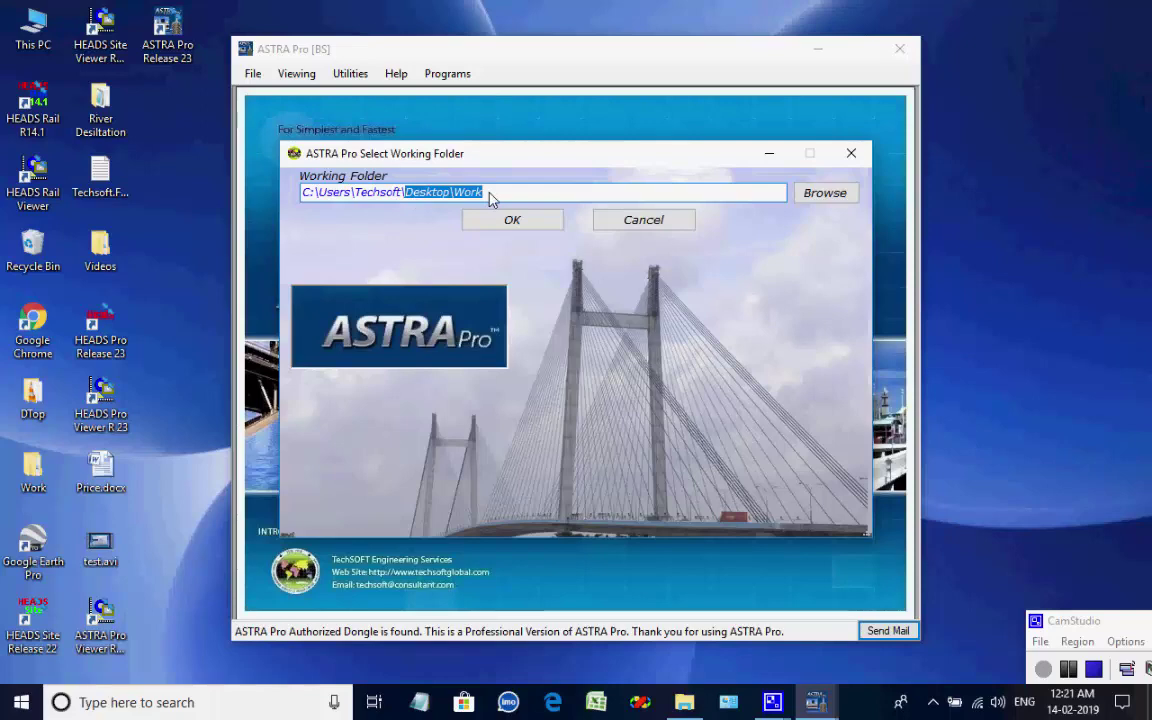
pyautogui.click(510, 219)
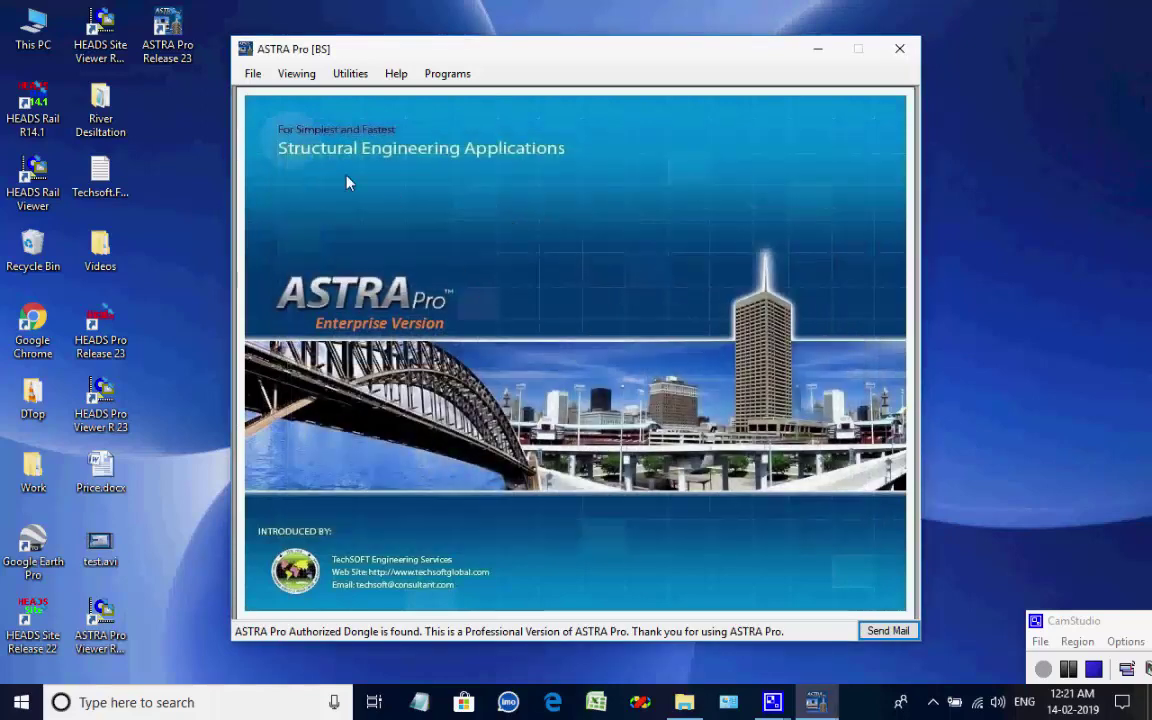
# Start an Extradosed Cable Stayed Bridge design with towers on either side, using the British [BSi] Standard EUROCODE 2.
pyautogui.click(253, 73)
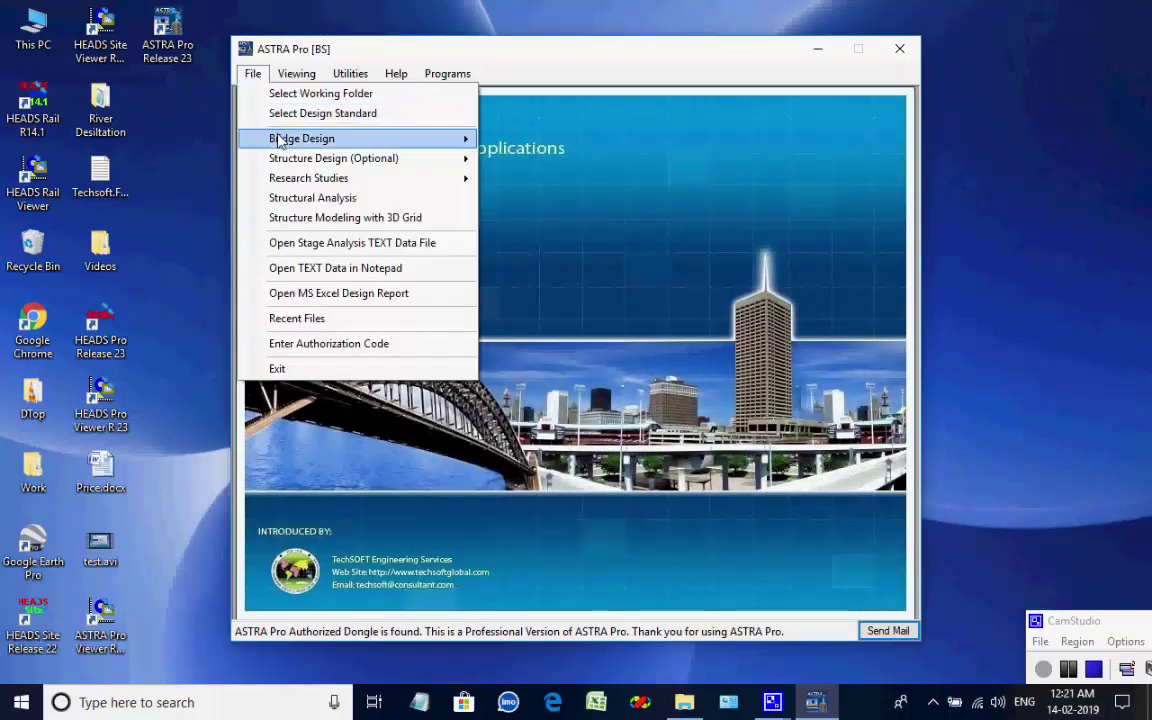
pyautogui.moveTo(281, 140)
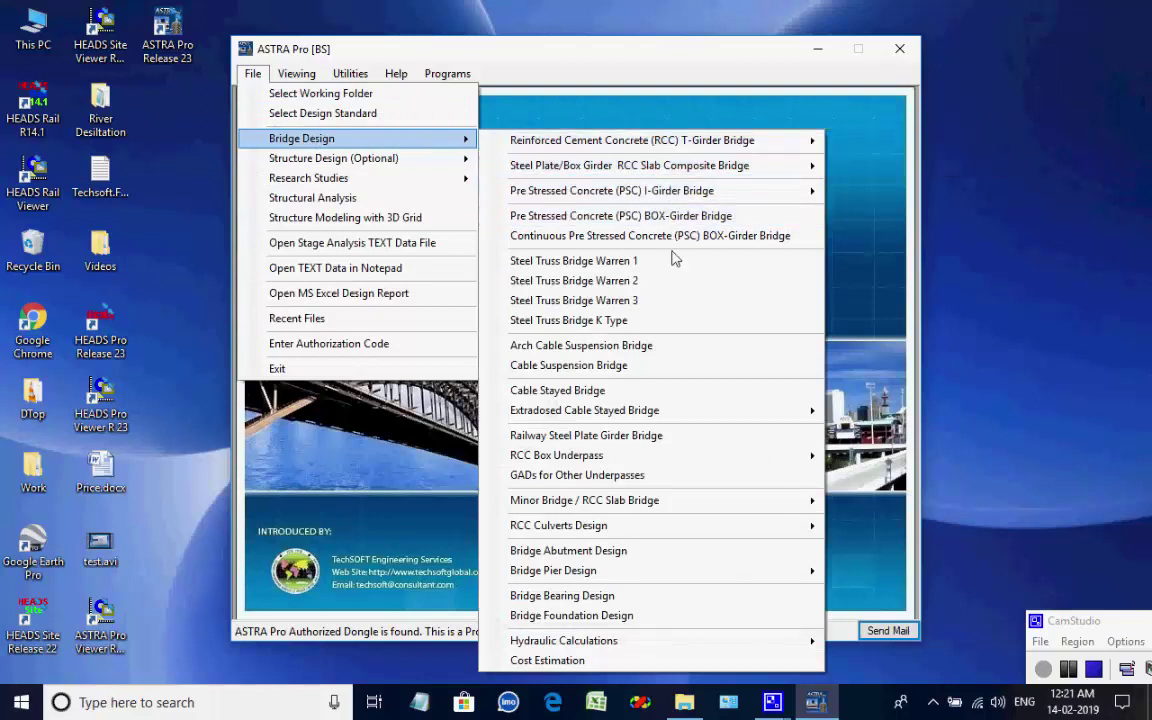
pyautogui.moveTo(808, 414)
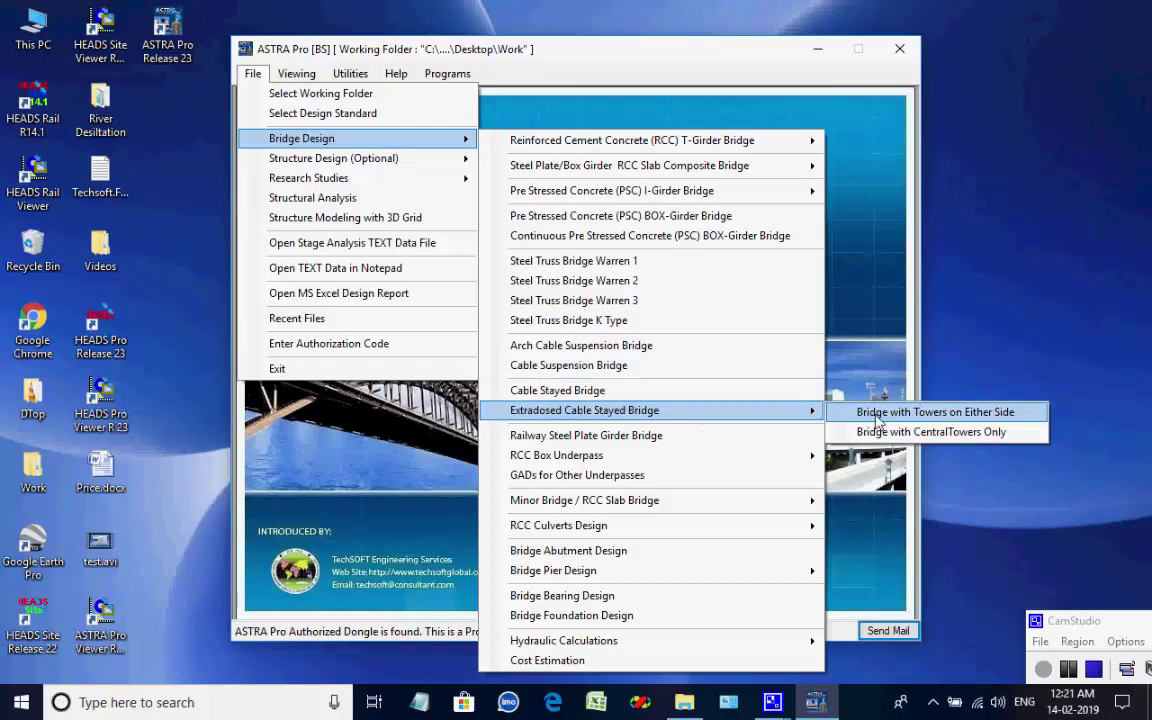
pyautogui.click(877, 416)
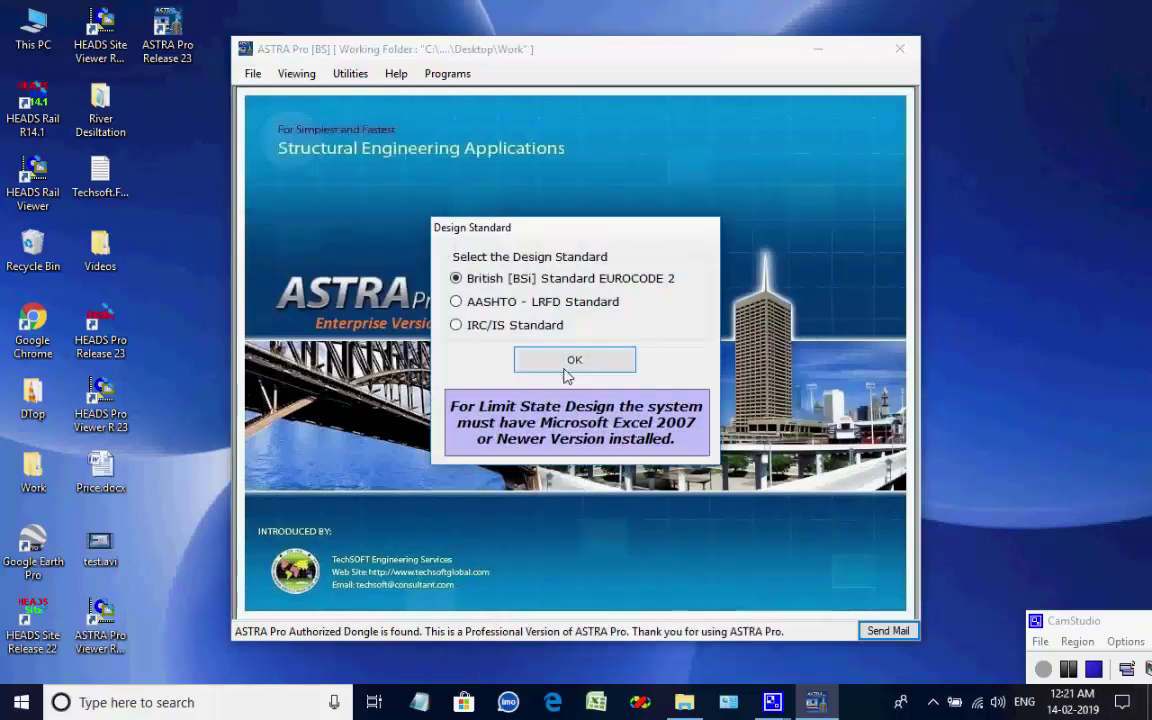
pyautogui.click(573, 362)
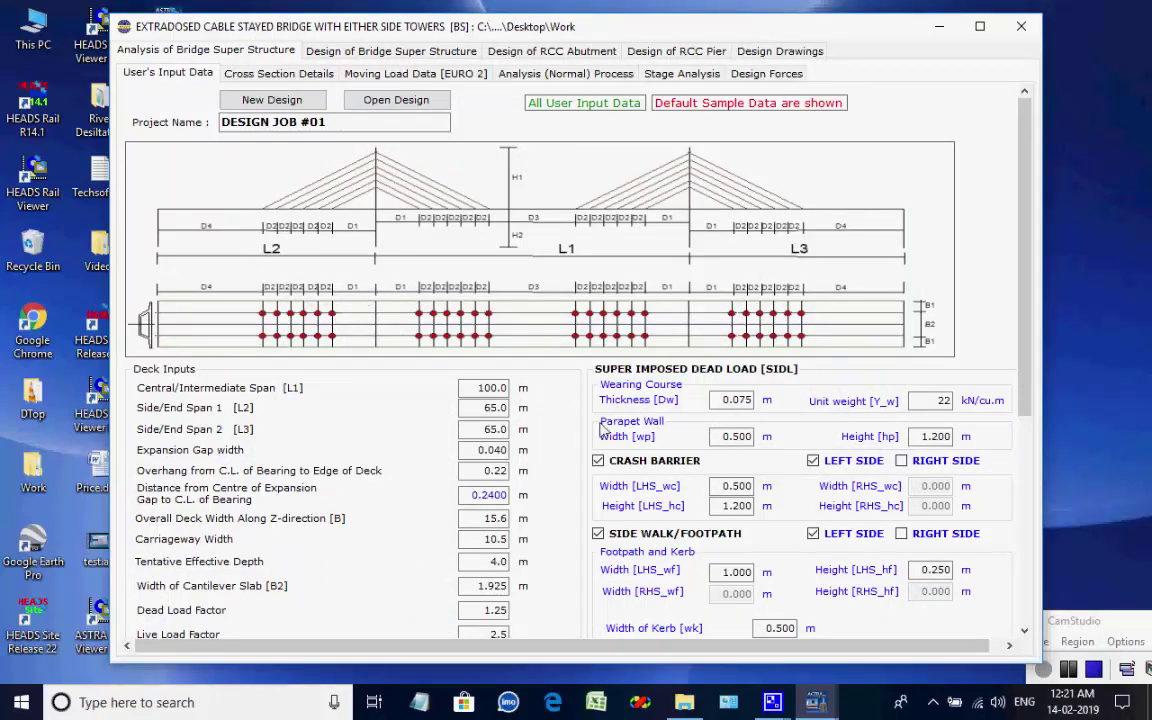
# Exclude the side walk/footpath from the superimposed dead load and apply the crash barrier on the left side only.
pyautogui.moveTo(1026, 360); pyautogui.dragTo(1030, 575)
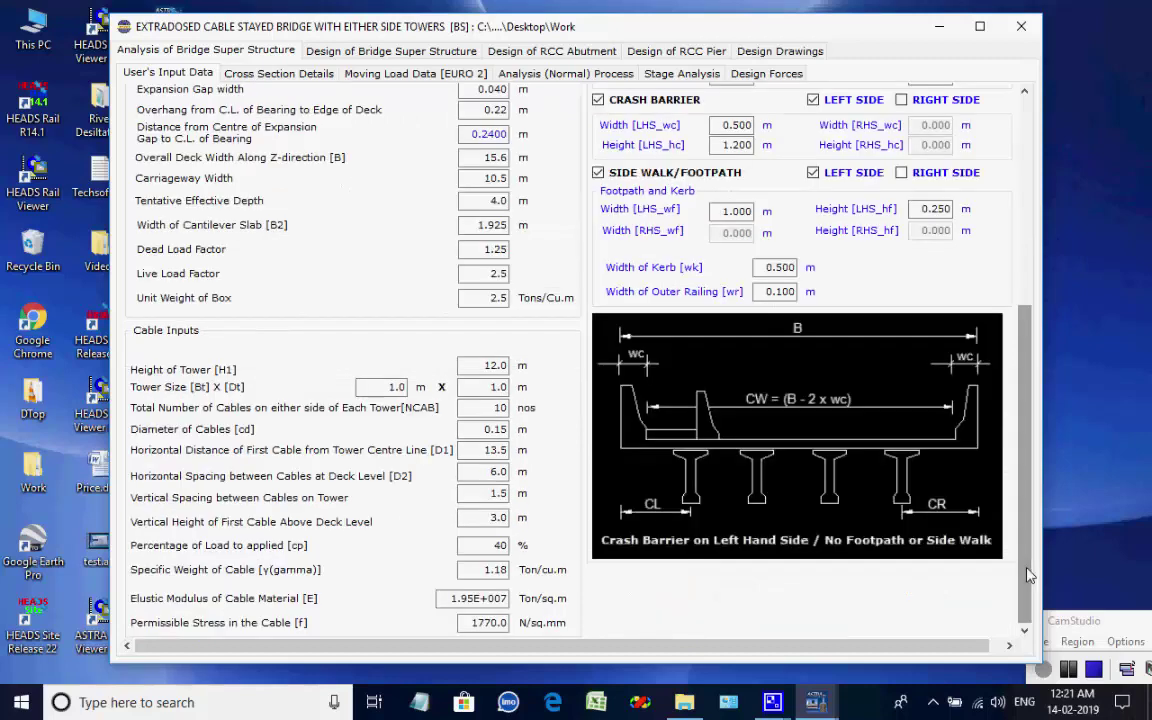
pyautogui.click(598, 173)
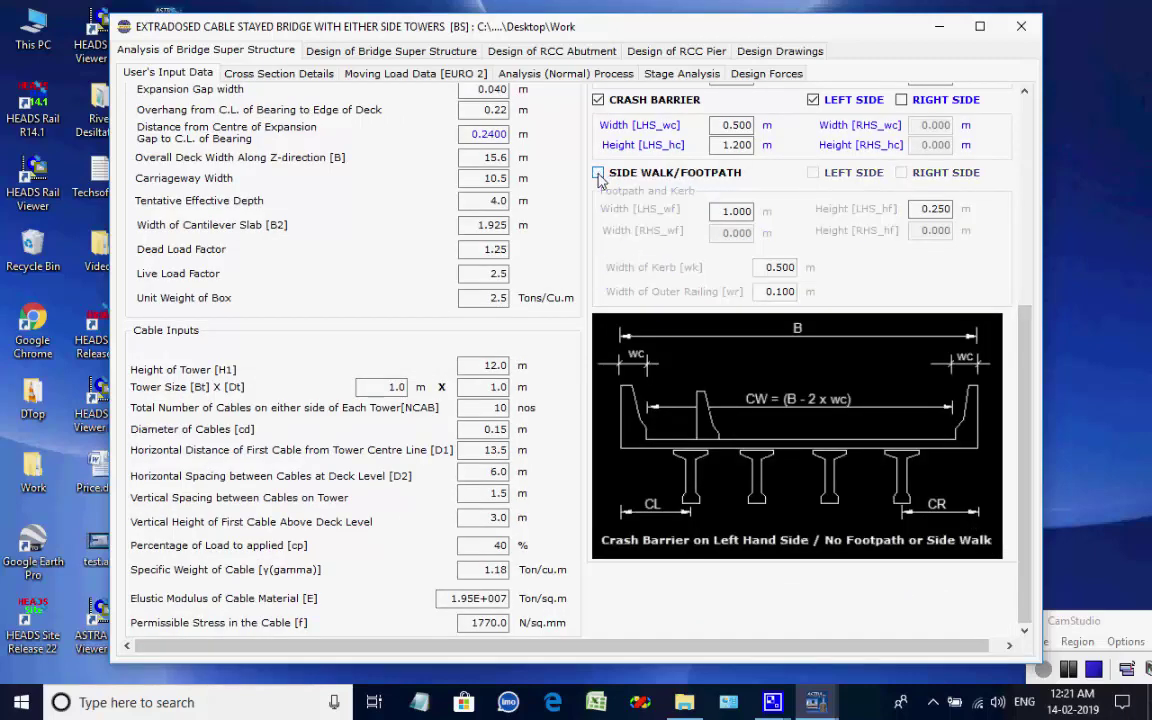
pyautogui.click(598, 100)
pyautogui.click(598, 100)
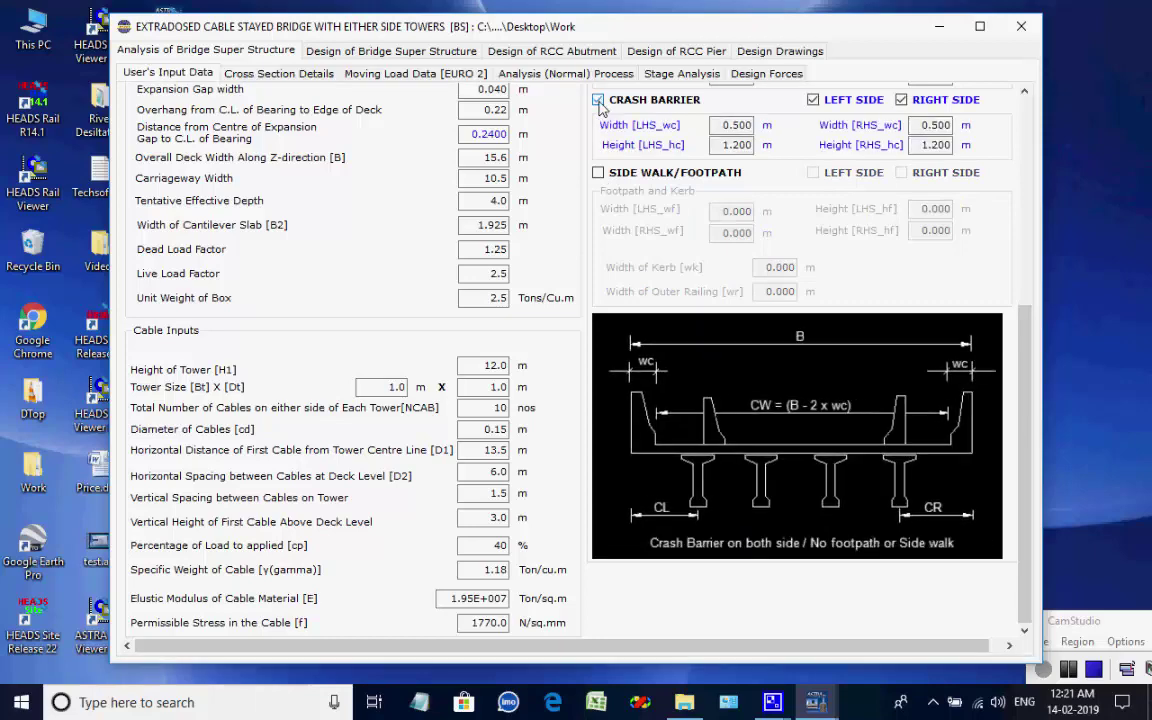
pyautogui.click(812, 99)
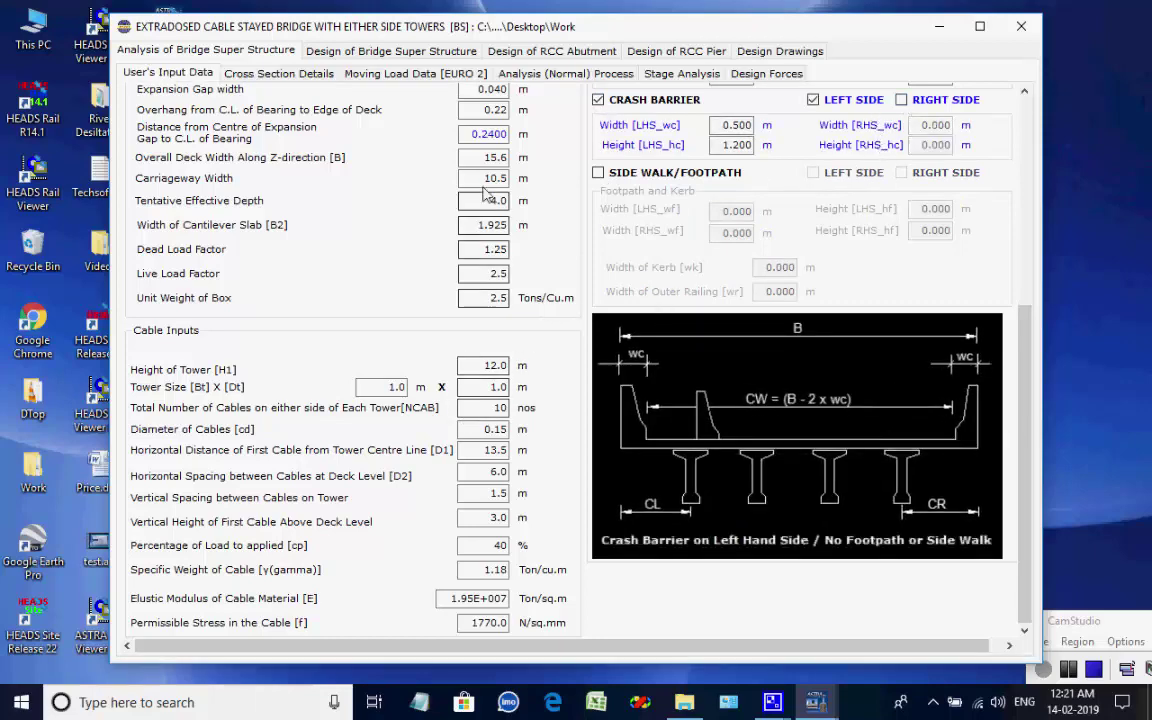
# Review the deck inputs from the central span and side spans through to the cantilever slab width.
pyautogui.scroll(3, 488, 198)
pyautogui.click(490, 351)
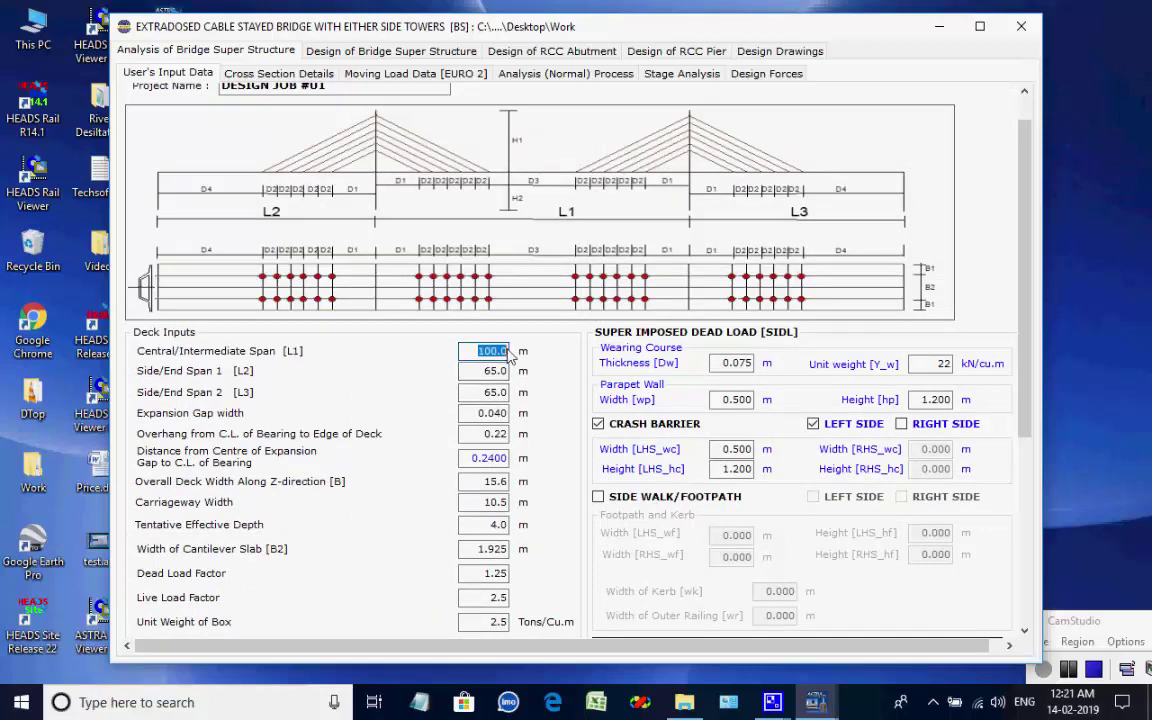
pyautogui.click(490, 372)
pyautogui.click(512, 394)
pyautogui.press('Tab')
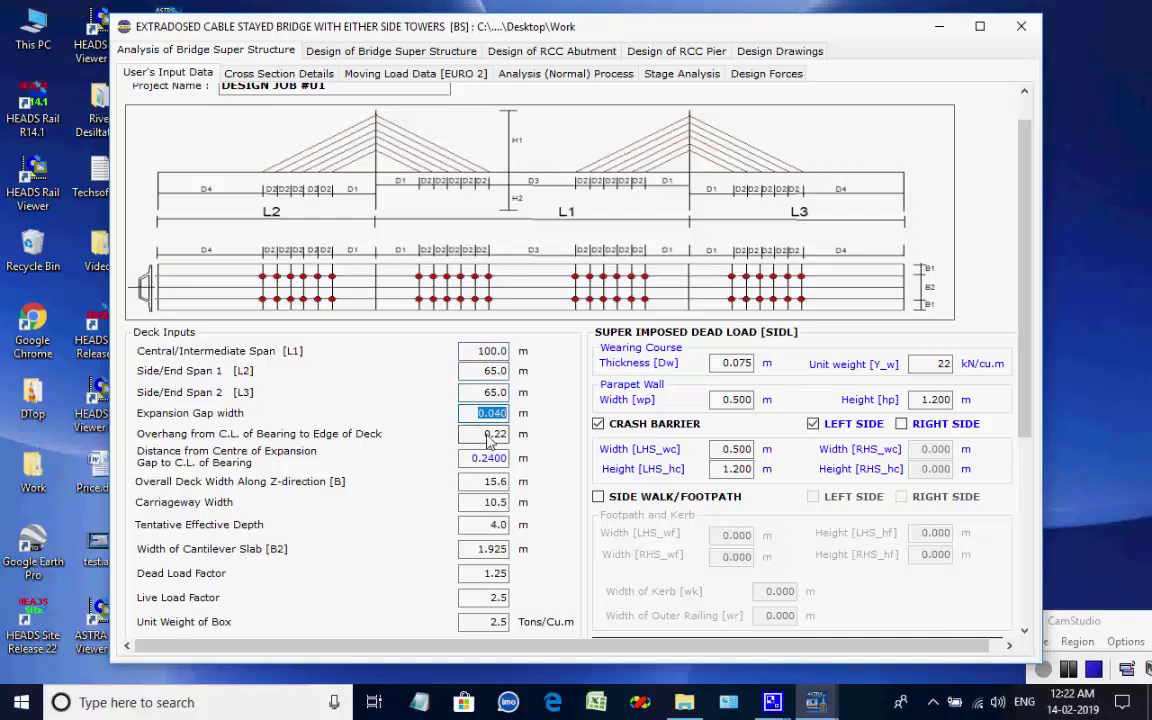
pyautogui.press('Tab')
pyautogui.press('Tab')
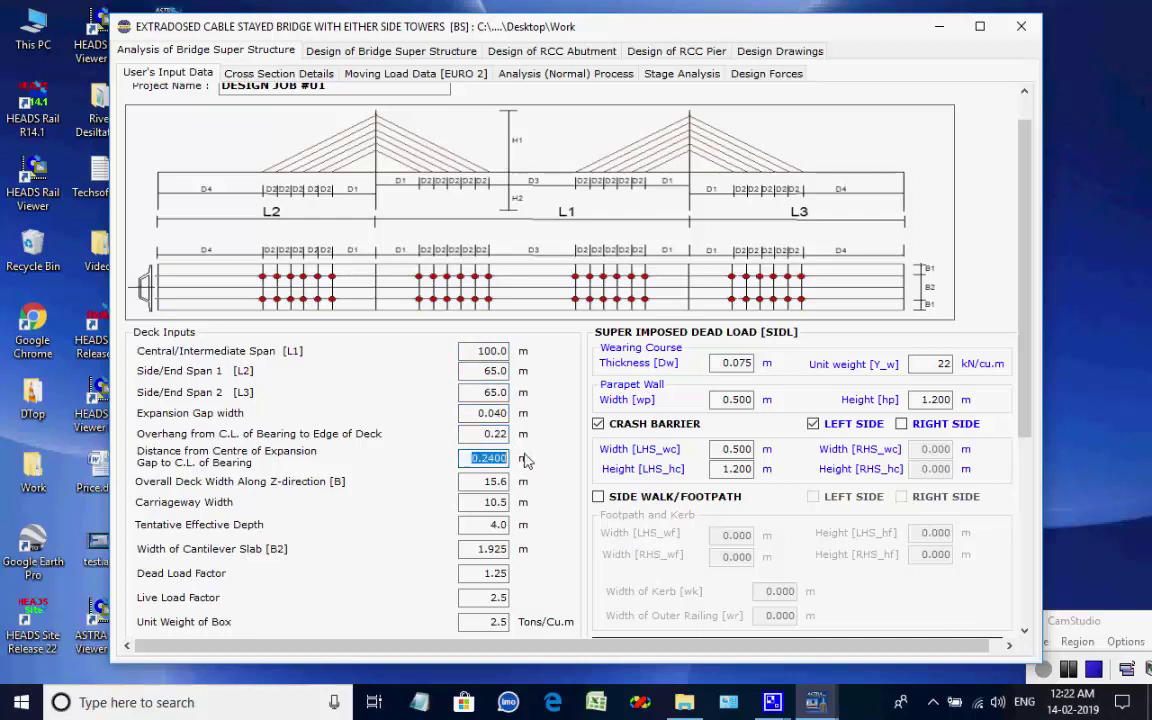
pyautogui.press('Tab')
pyautogui.press('Tab')
pyautogui.press('Tab')
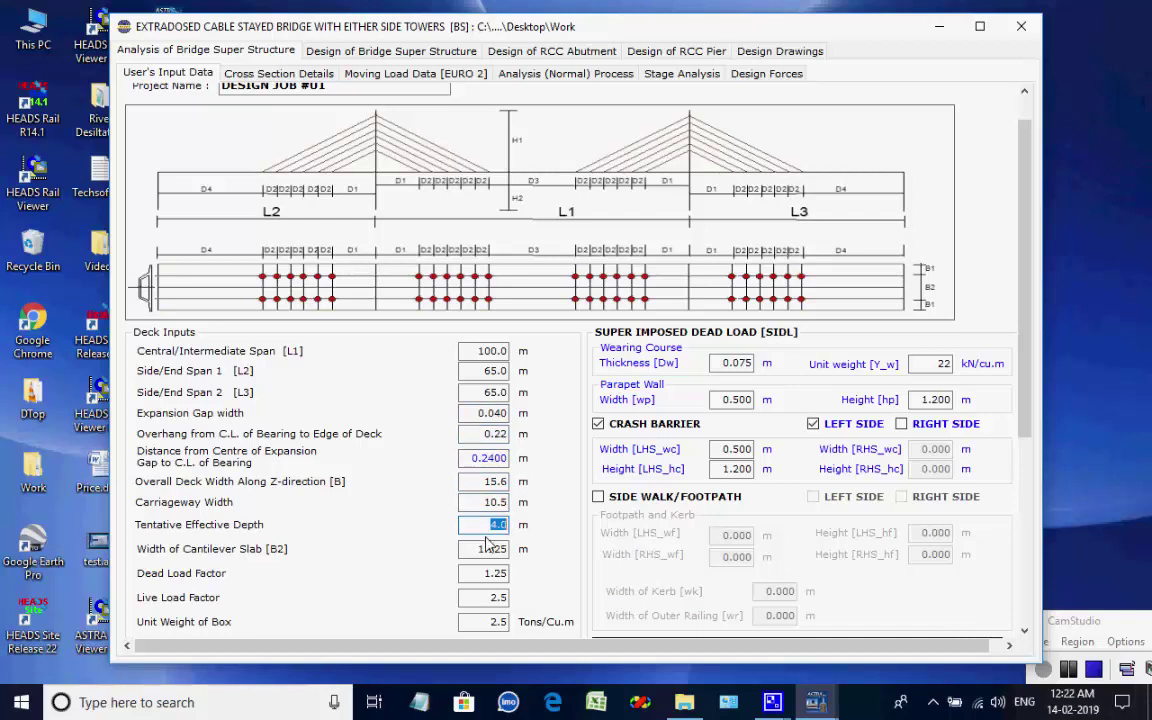
pyautogui.press('Tab')
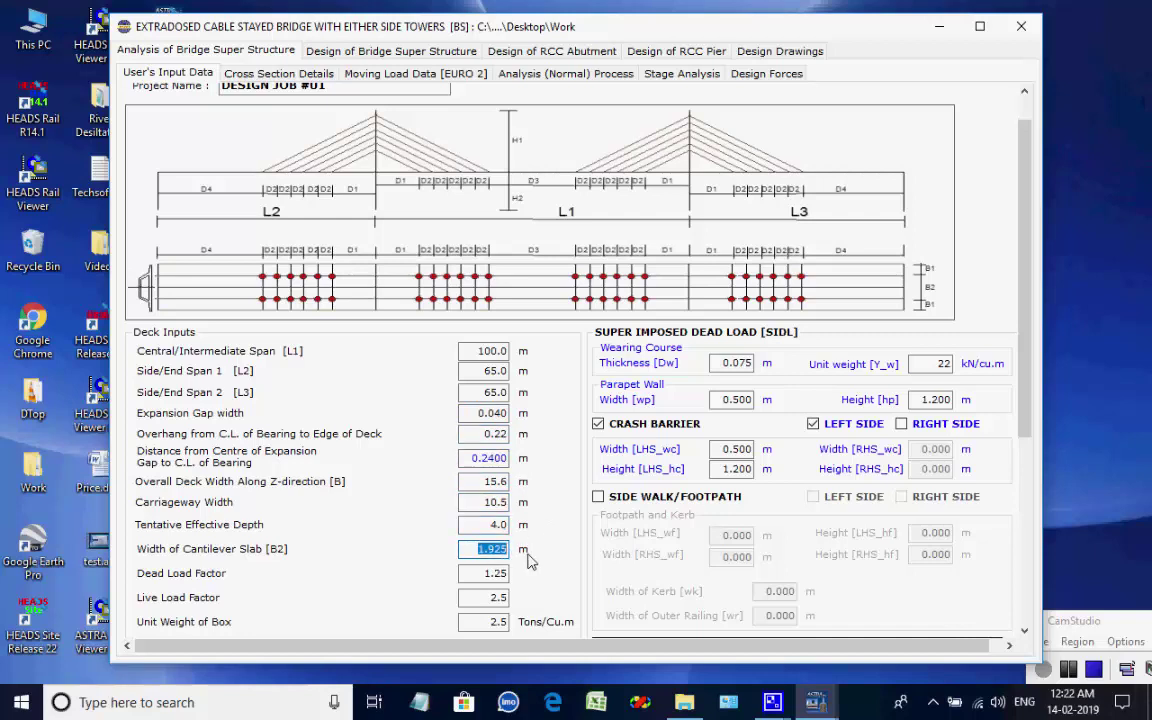
pyautogui.click(503, 549)
pyautogui.scroll(1, 405, 195)
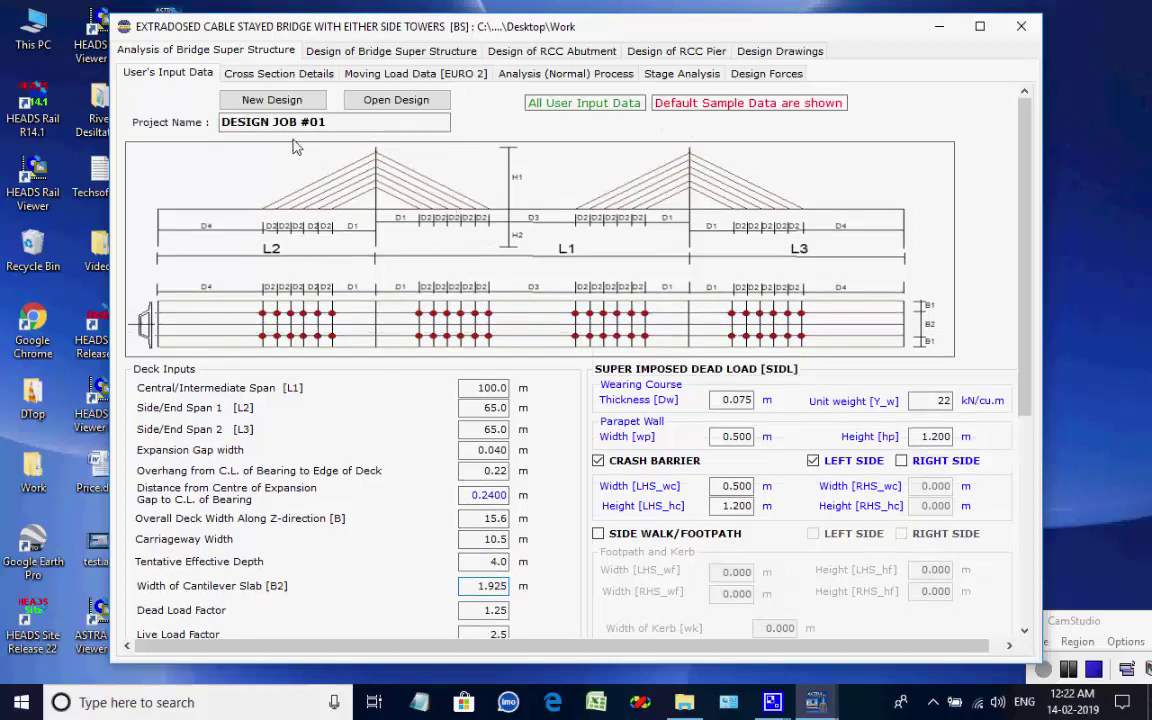
# Look through the cross section, moving load, normal analysis and stage analysis pages of the superstructure analysis.
pyautogui.click(281, 75)
pyautogui.click(415, 73)
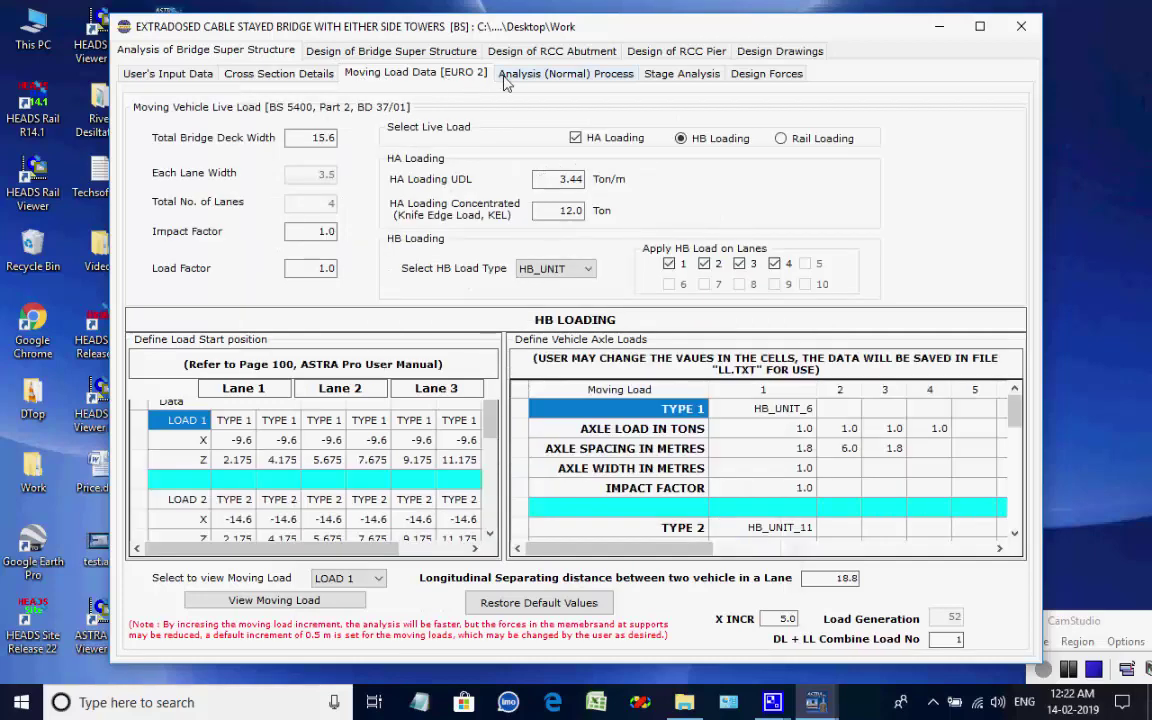
pyautogui.click(536, 75)
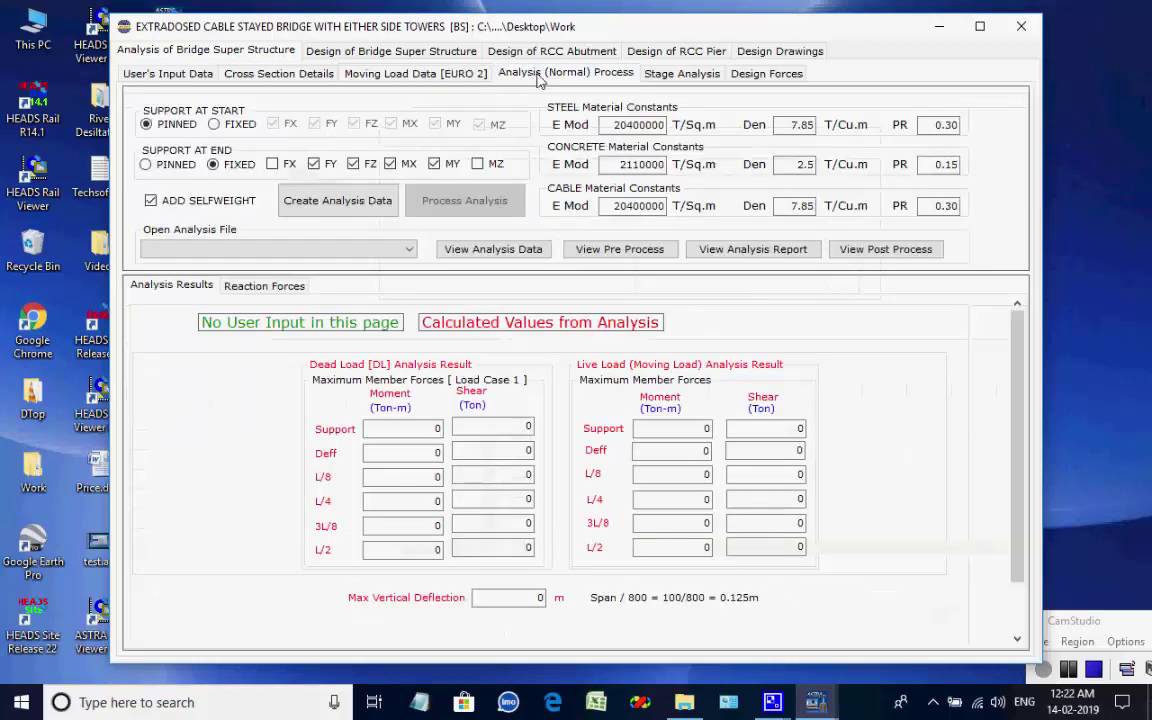
pyautogui.click(656, 76)
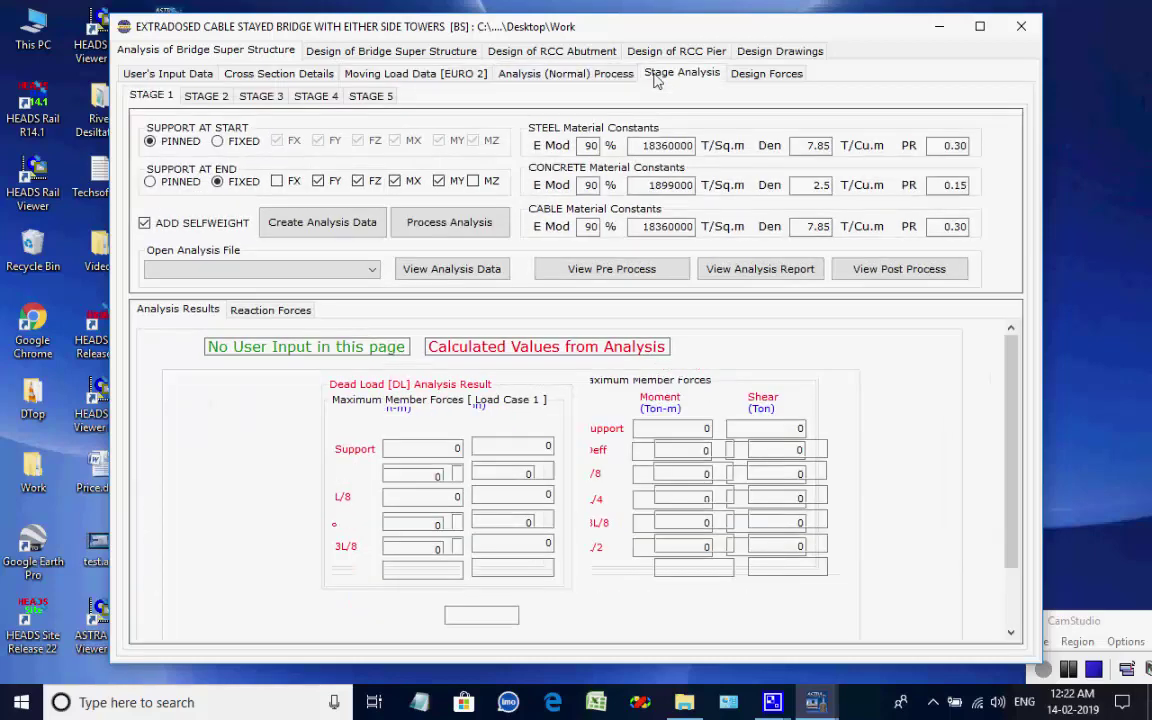
# Create a new design named DESIGN JOB #01 from the user's input data.
pyautogui.click(167, 73)
pyautogui.moveTo(330, 124); pyautogui.dragTo(222, 118)
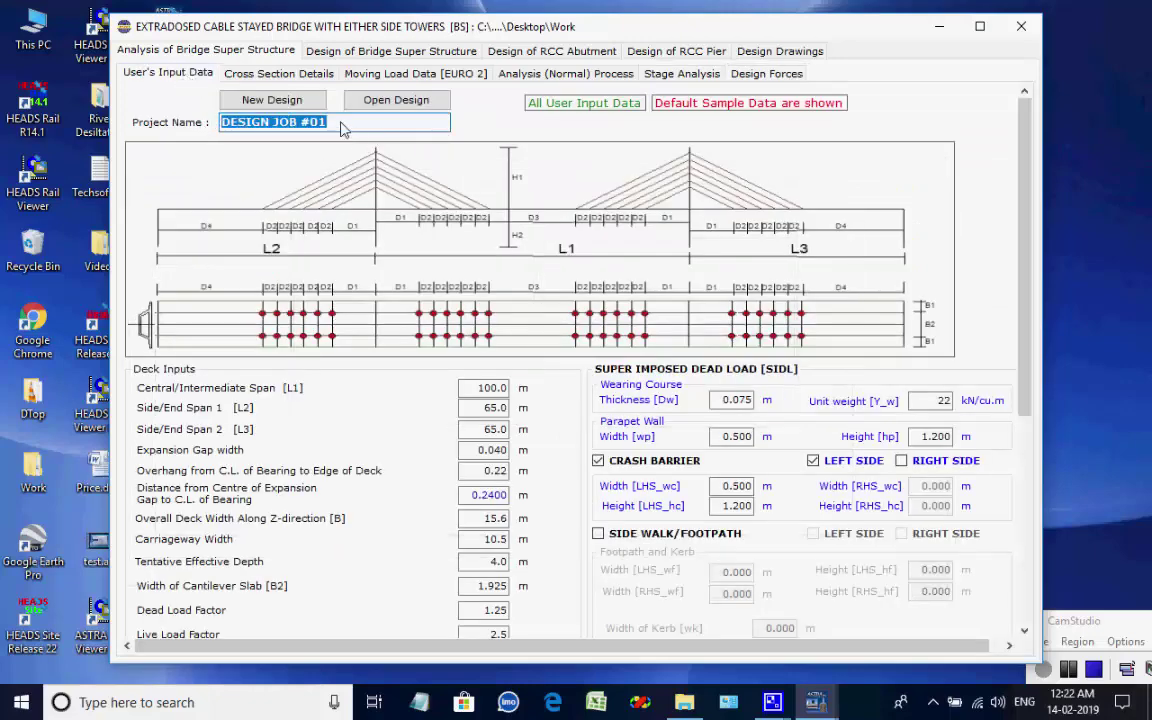
pyautogui.click(310, 102)
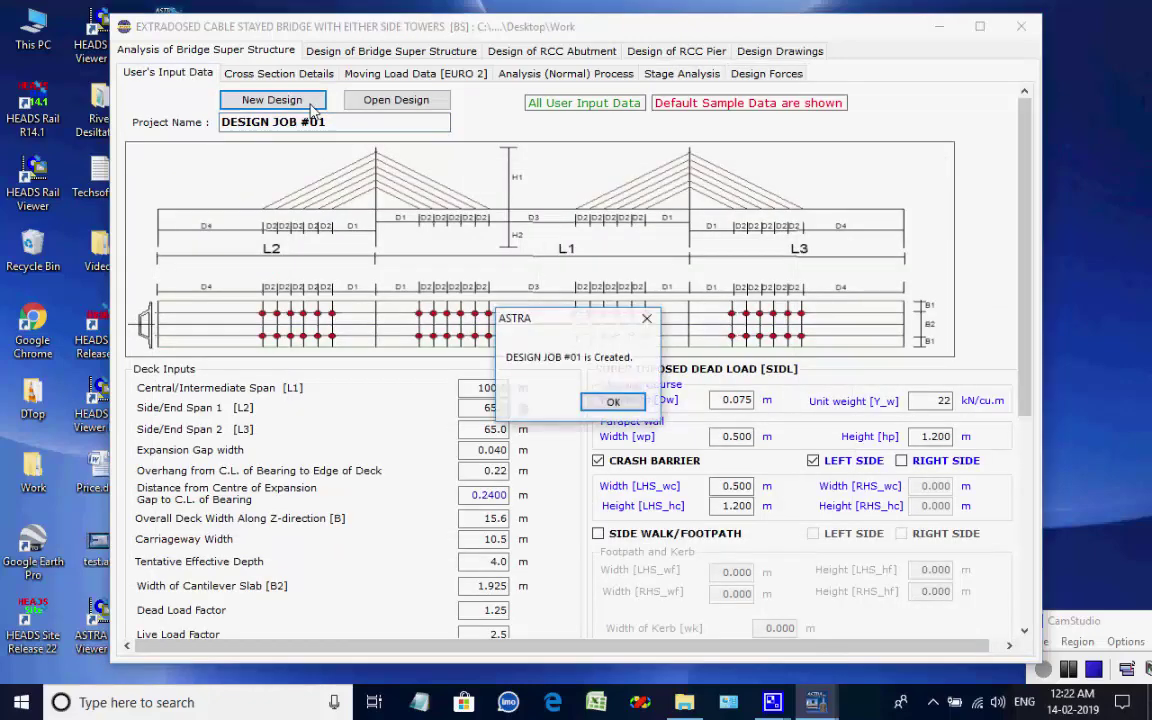
pyautogui.click(607, 402)
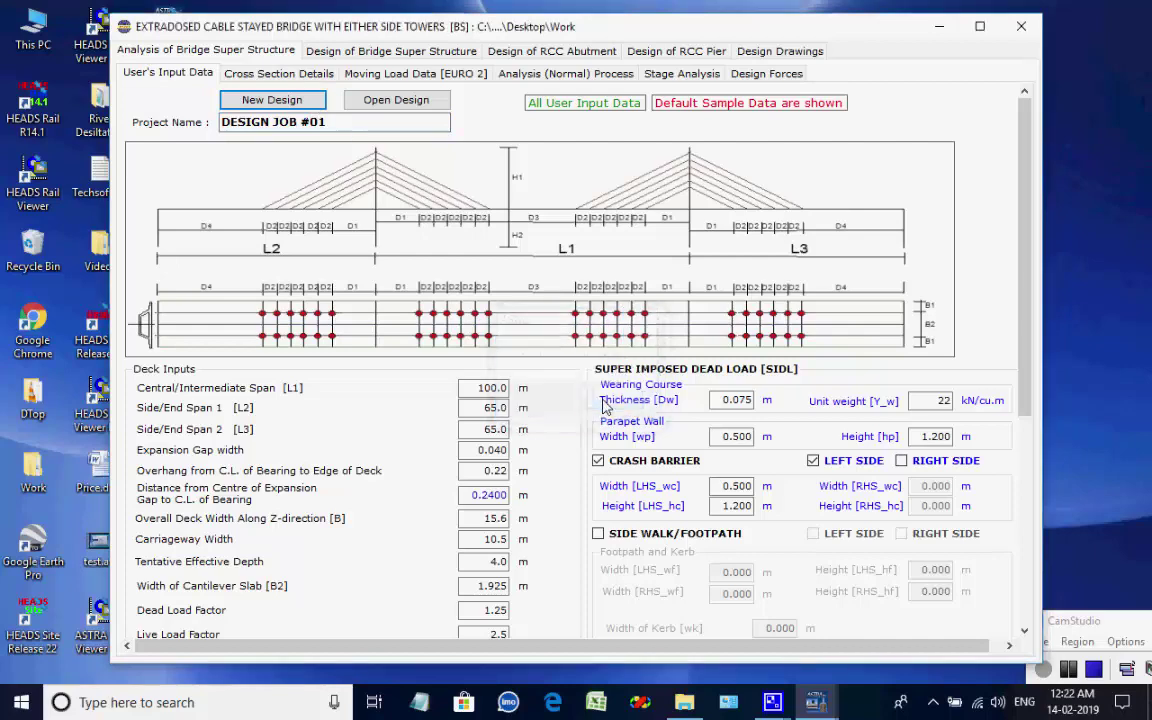
# Review the single cell box girder's cross section data and generate its section property results.
pyautogui.click(306, 78)
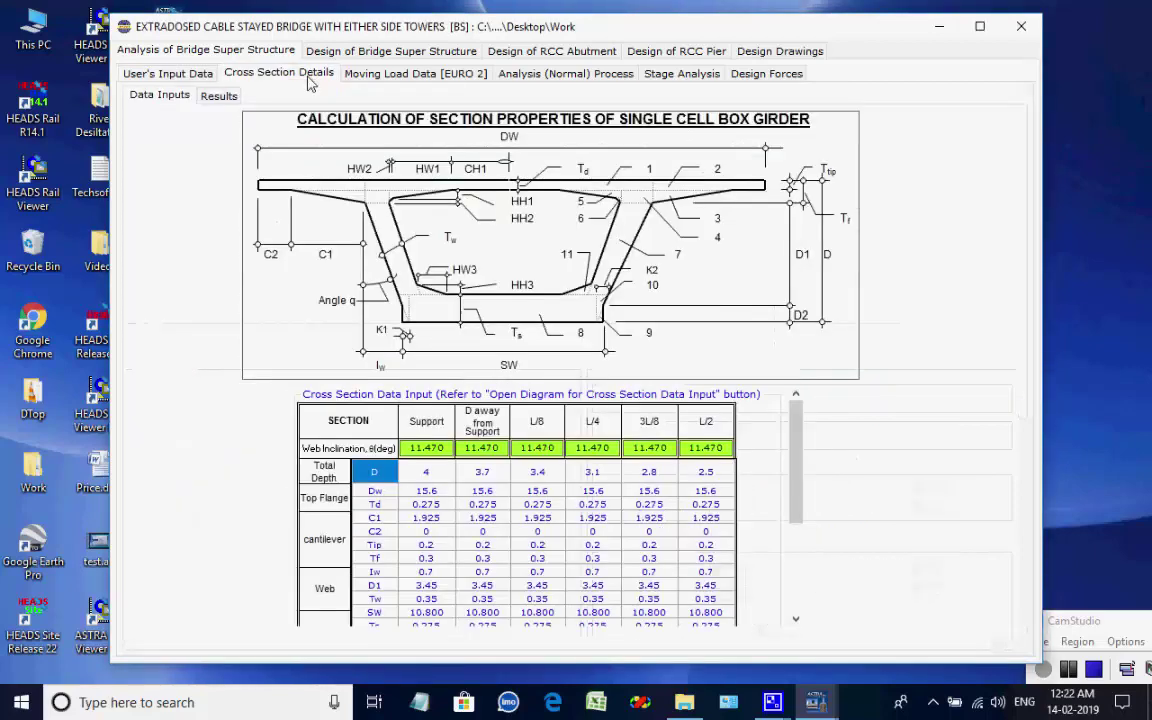
pyautogui.moveTo(797, 440)
pyautogui.mouseDown()
pyautogui.moveTo(797, 528)
pyautogui.moveTo(797, 440)
pyautogui.mouseUp()
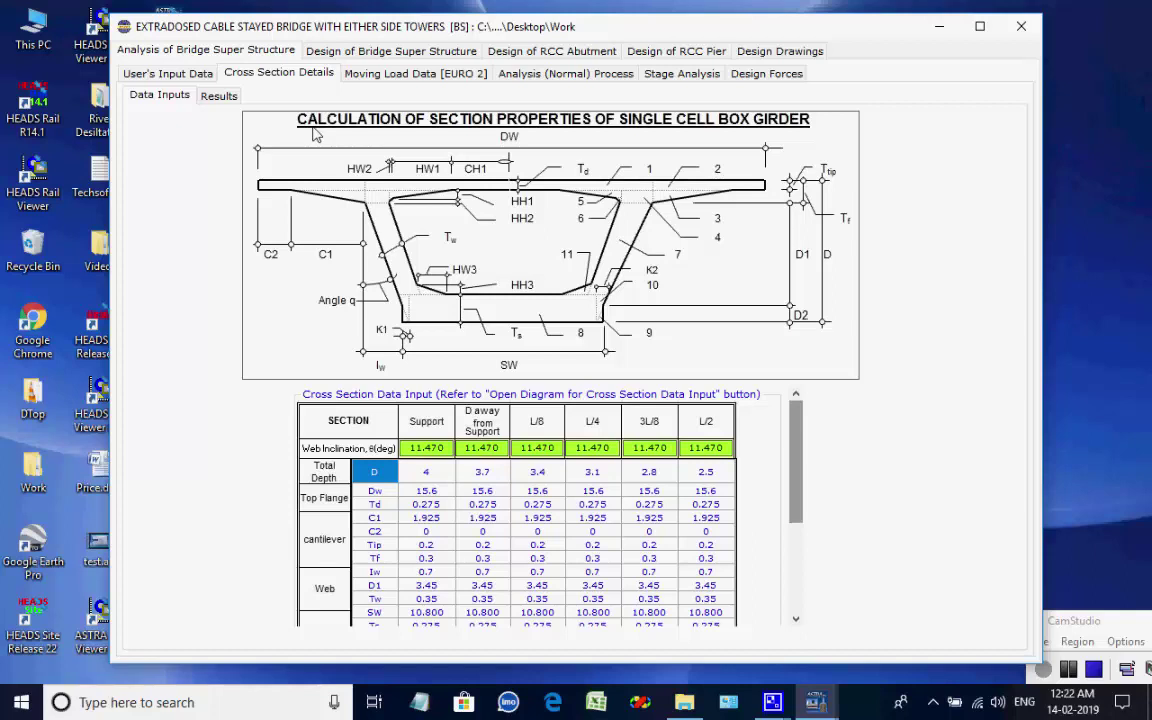
pyautogui.click(212, 95)
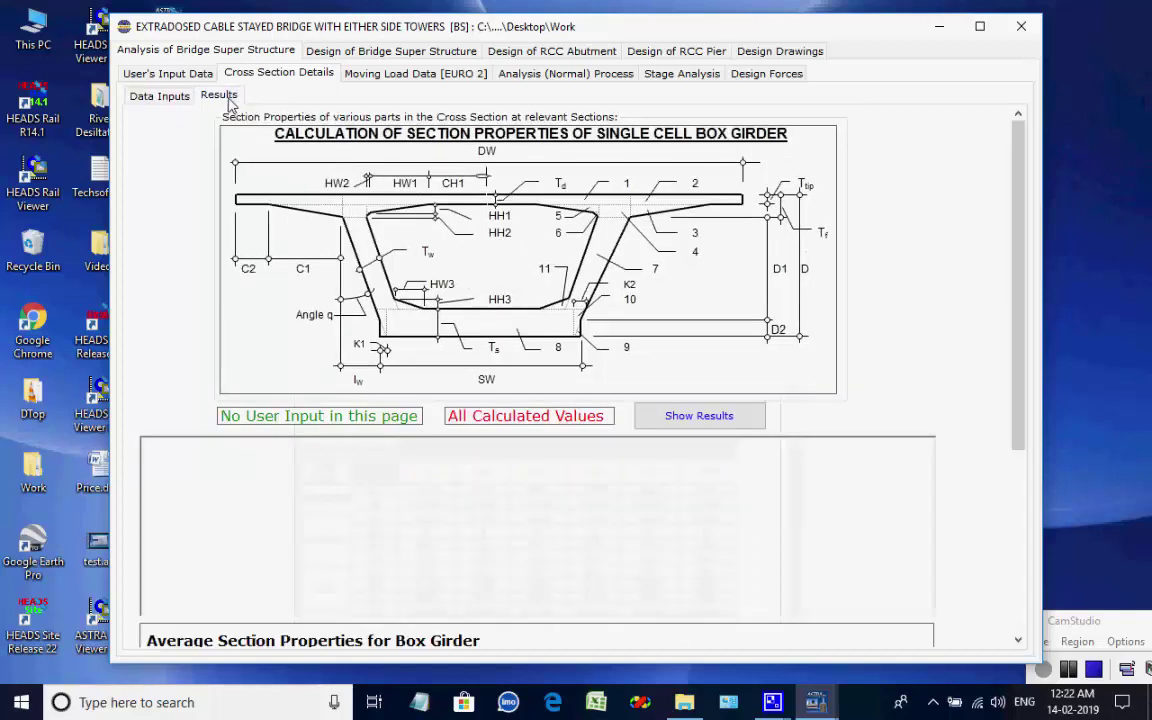
pyautogui.click(708, 418)
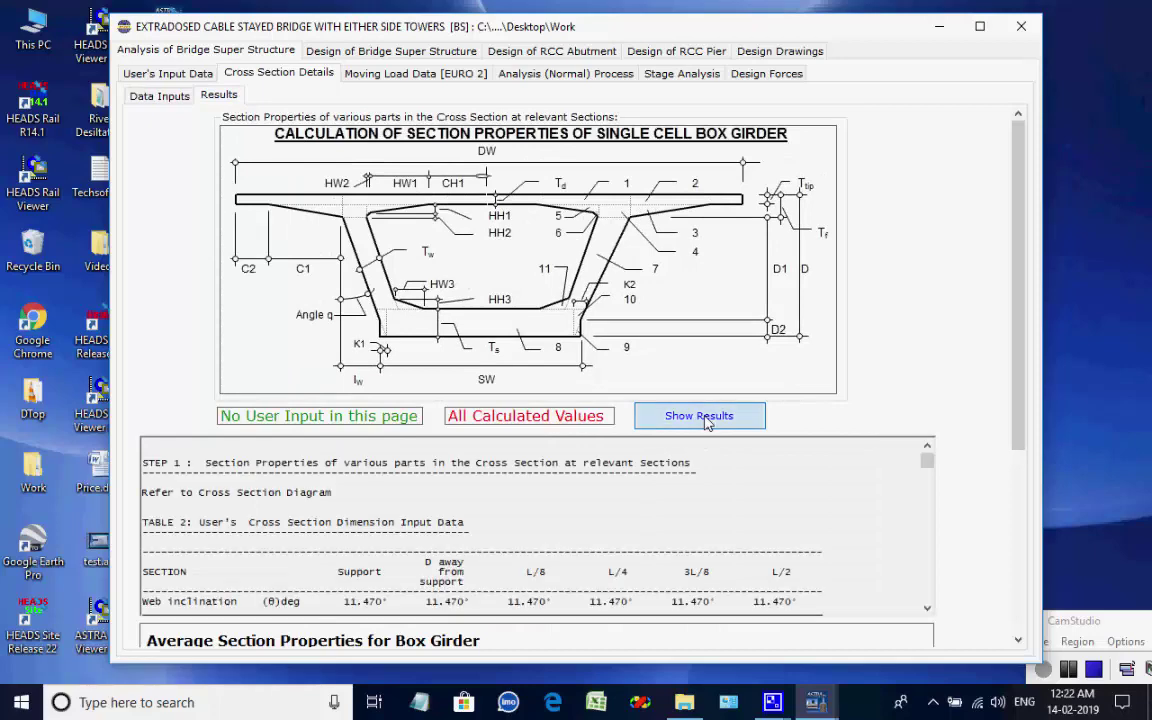
# Examine the section property report and the average values for the central, inner and outer lumped mass members.
pyautogui.moveTo(927, 460); pyautogui.dragTo(930, 598)
pyautogui.moveTo(1018, 432); pyautogui.dragTo(1028, 617)
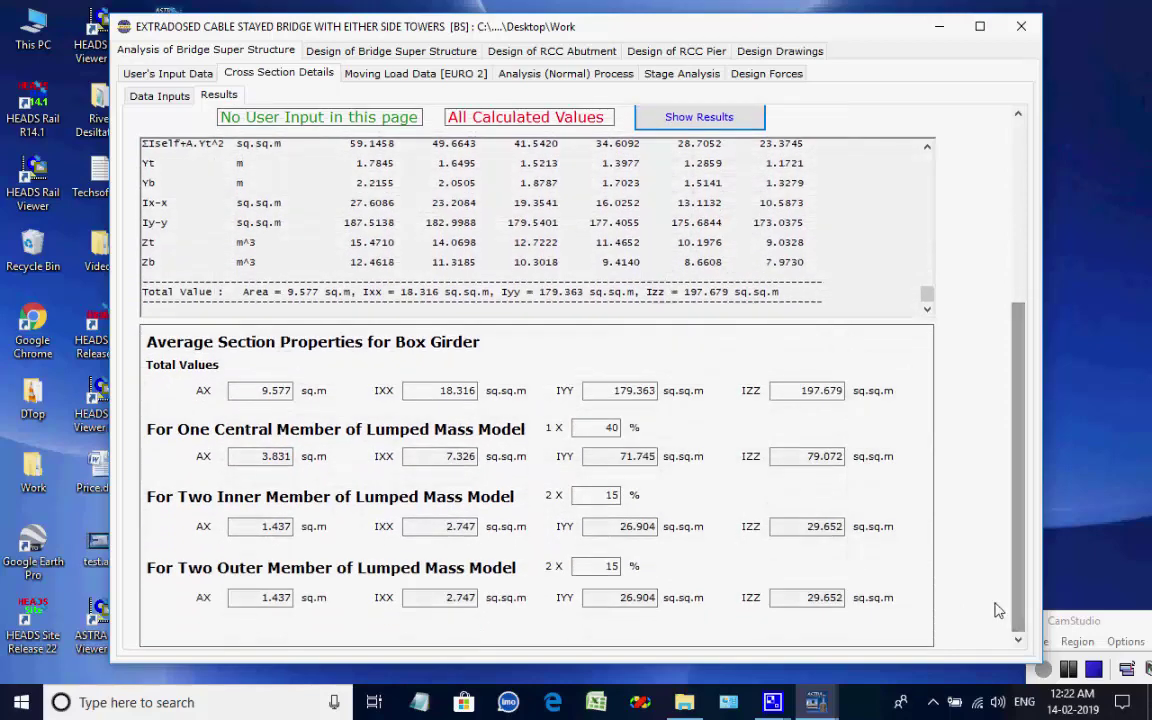
pyautogui.click(232, 528)
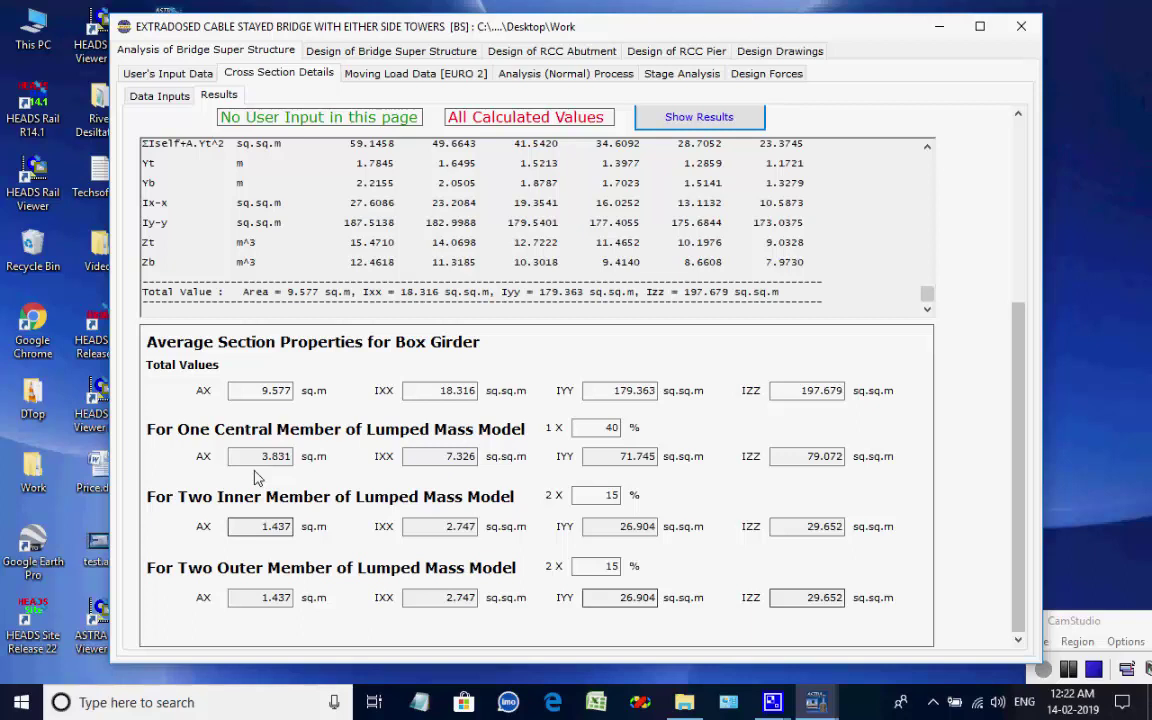
pyautogui.click(256, 462)
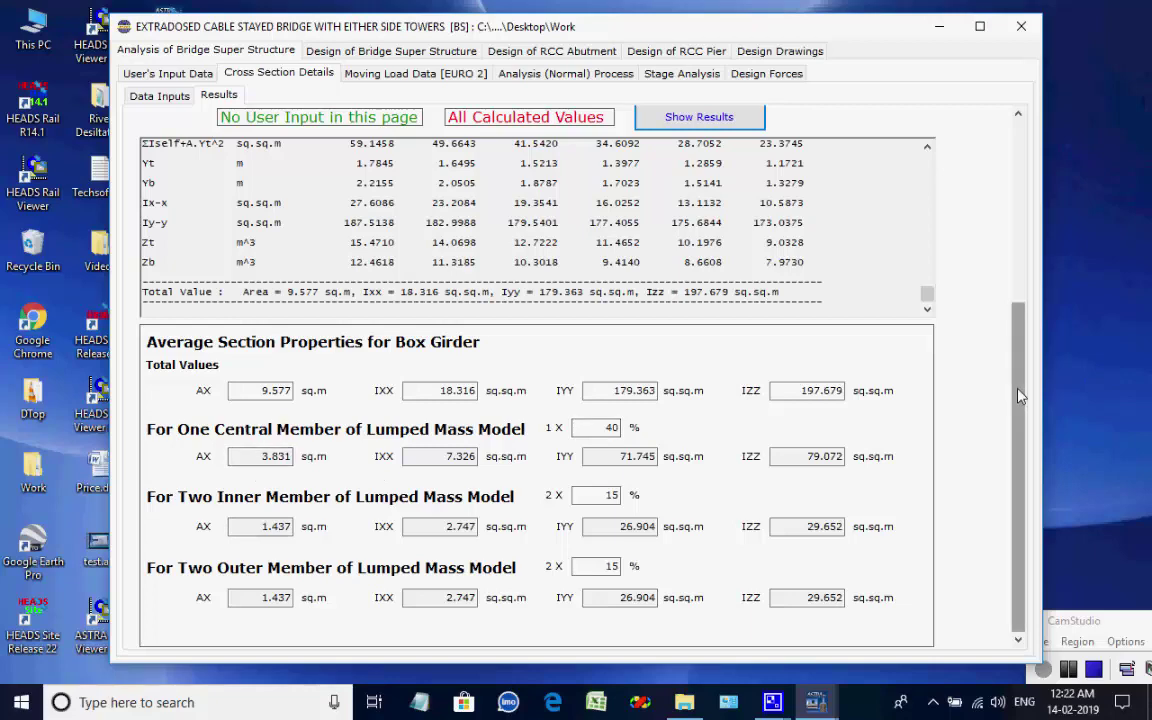
pyautogui.scroll(3, 915, 349)
# Choose HB_UNIT as the HB load type in the moving load data.
pyautogui.click(461, 77)
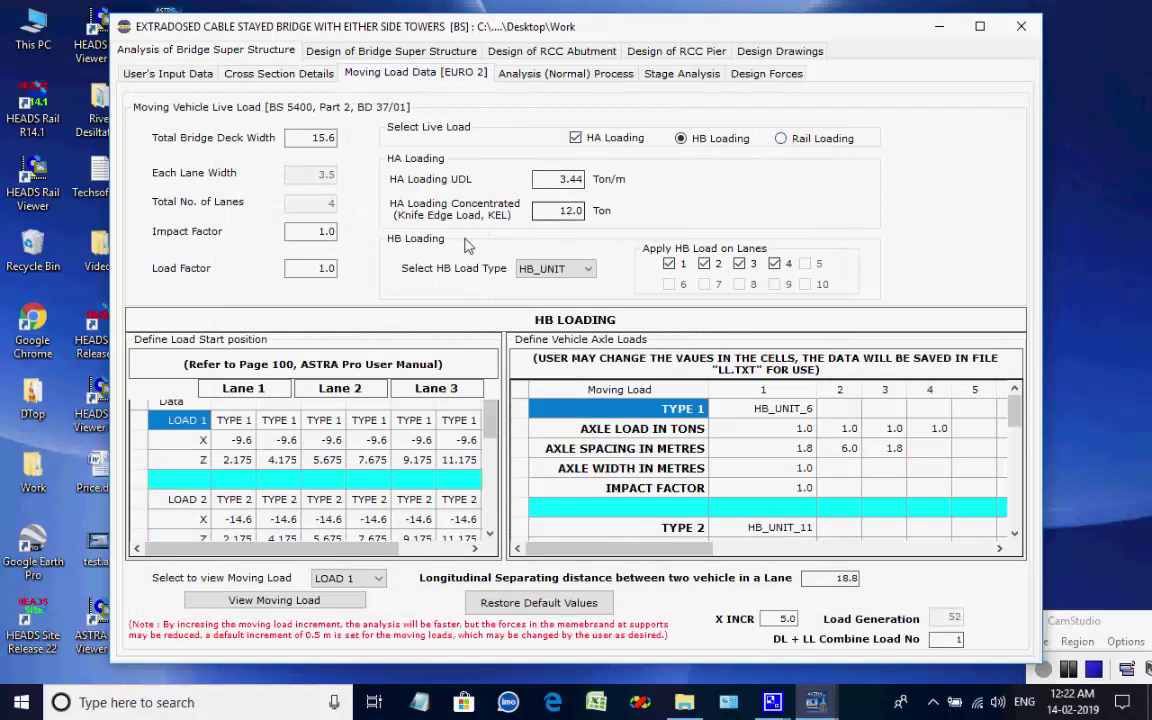
pyautogui.click(587, 270)
pyautogui.click(541, 285)
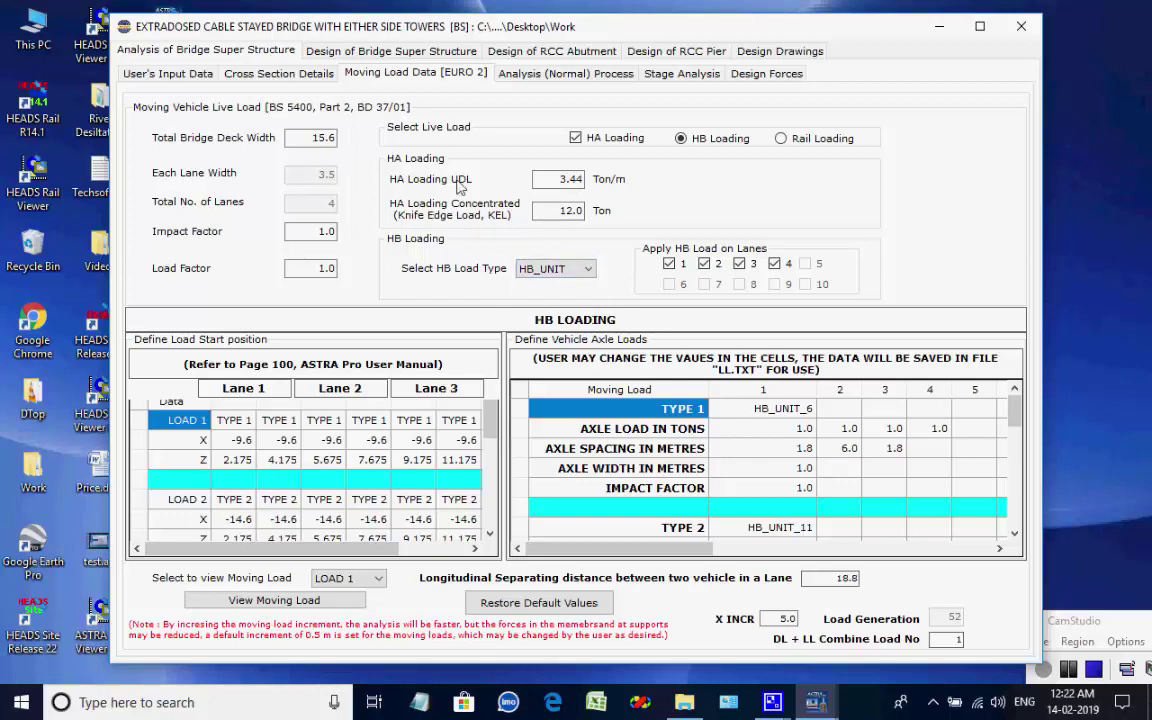
# Create the dead load and live load input data for the normal analysis and check the list of analysis files.
pyautogui.click(565, 76)
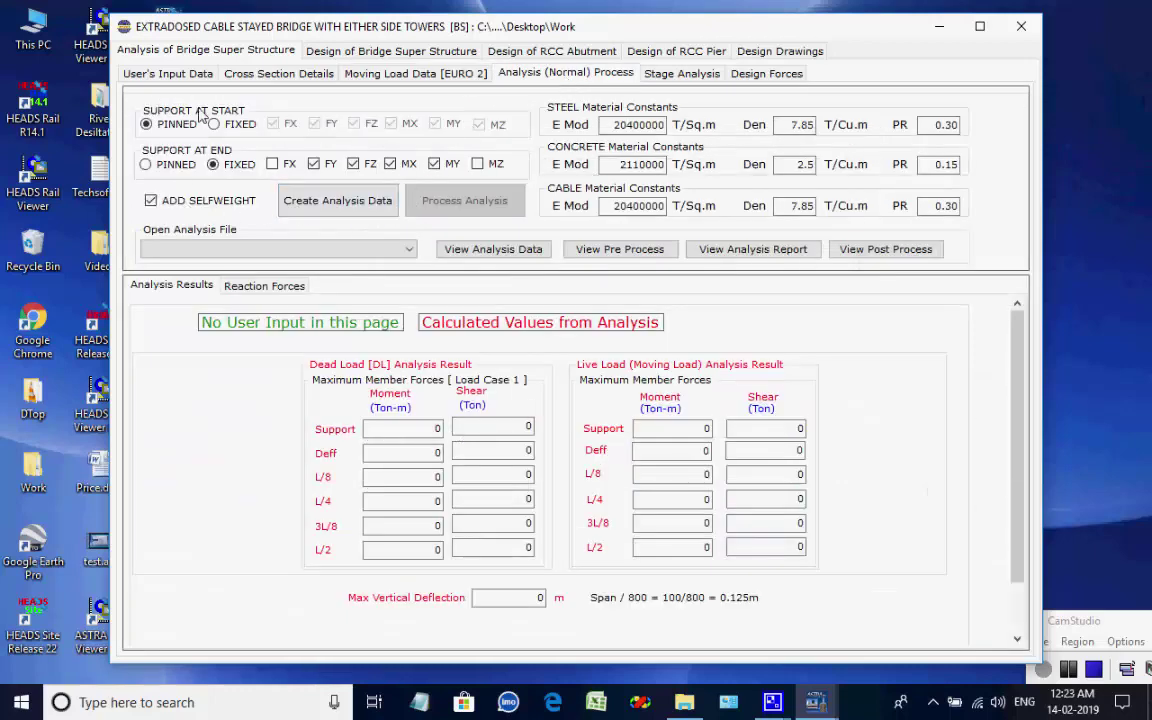
pyautogui.click(345, 204)
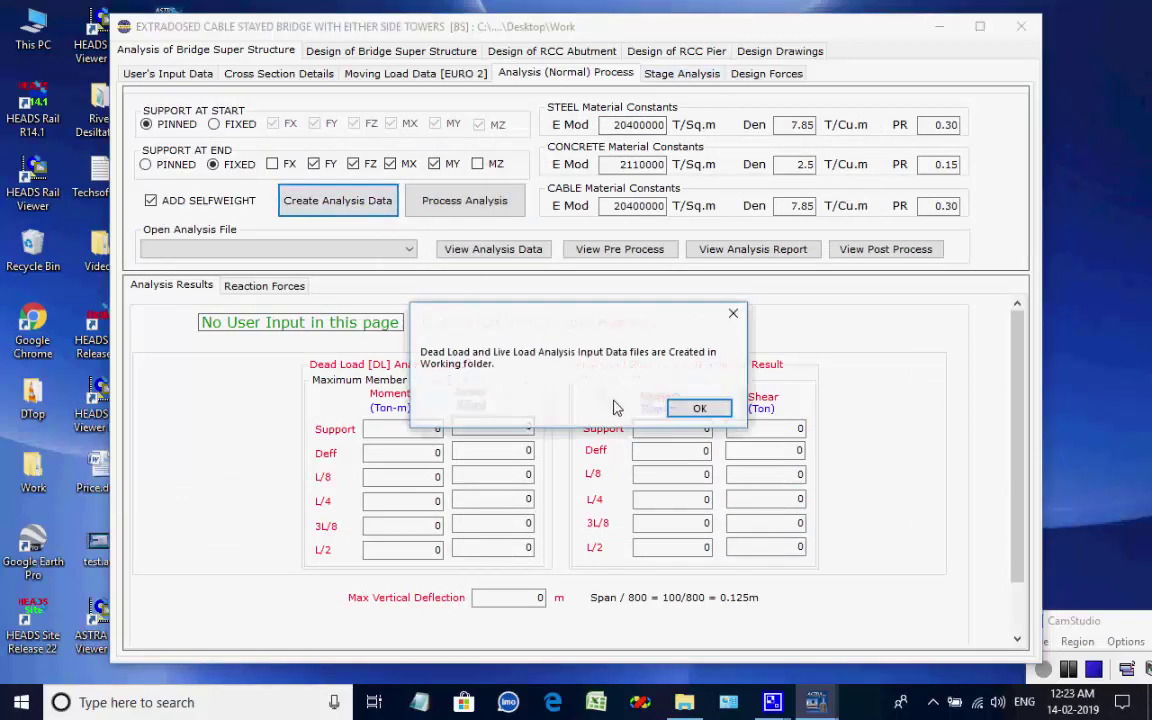
pyautogui.click(697, 409)
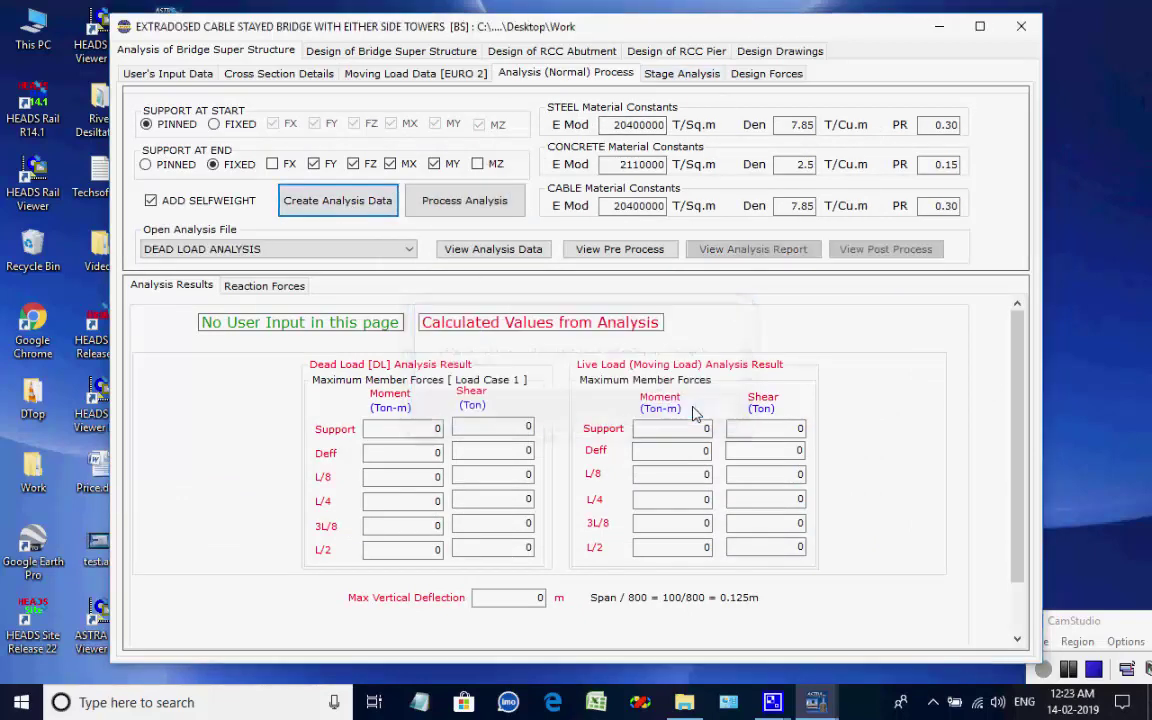
pyautogui.click(409, 249)
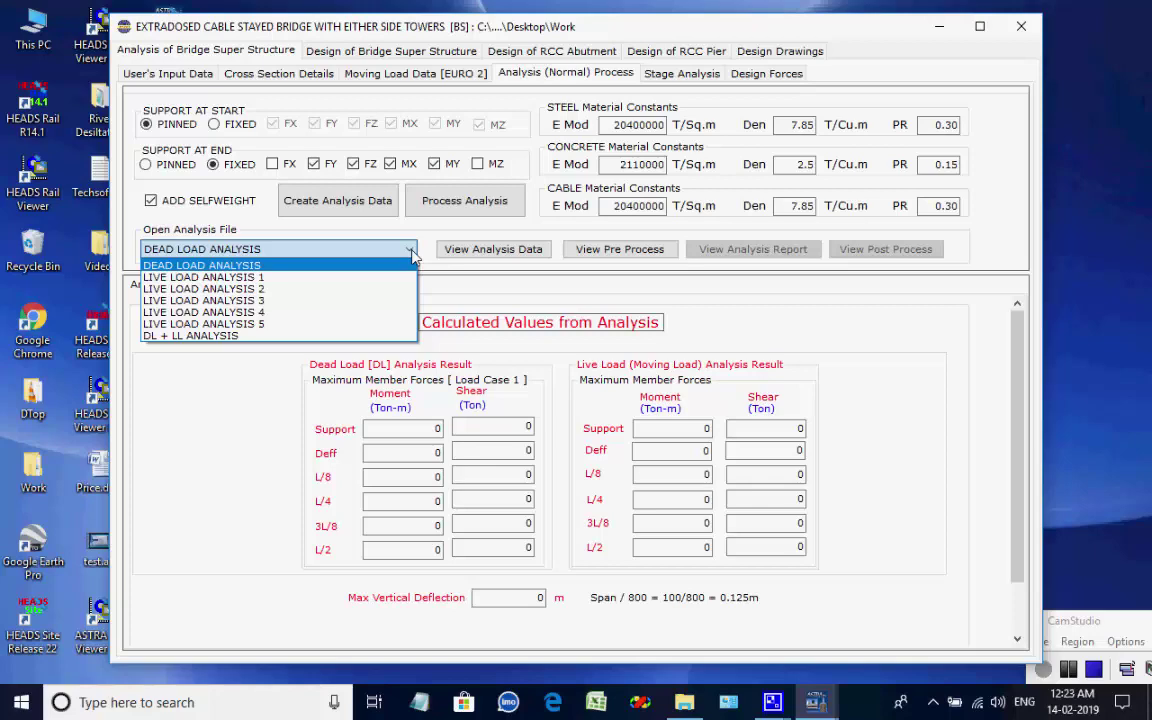
pyautogui.click(412, 251)
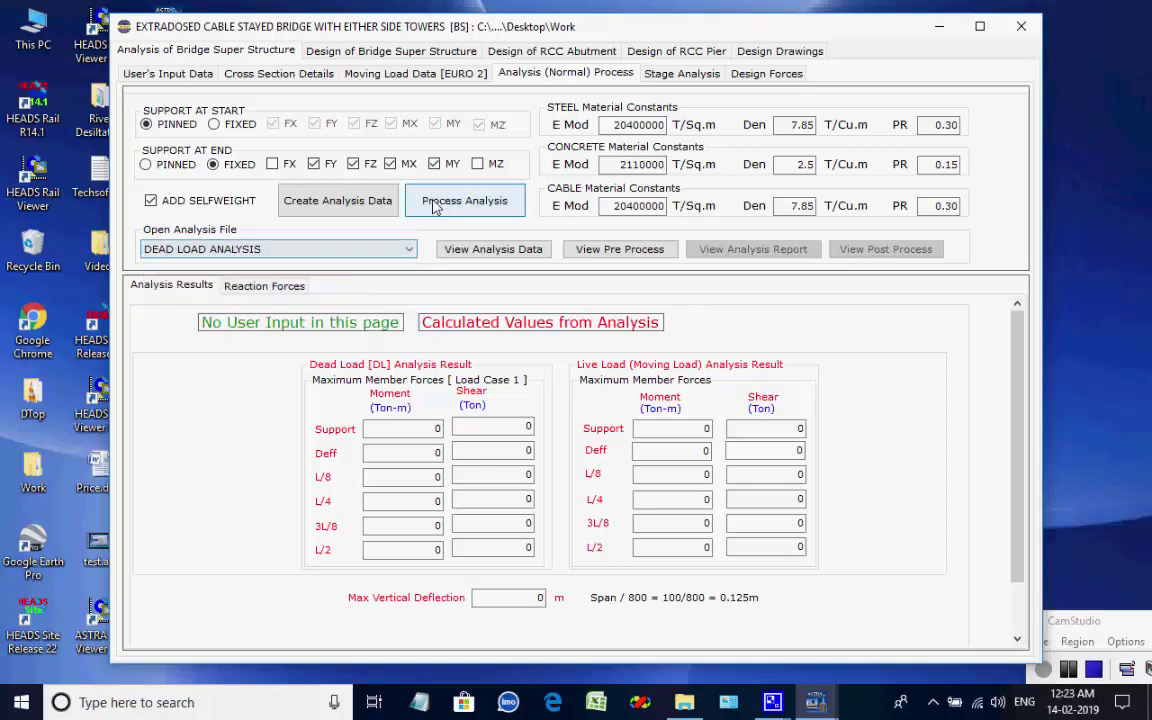
# Process all the normal analyses: dead load, combined DL + LL and live loads 1 to 5.
pyautogui.click(435, 208)
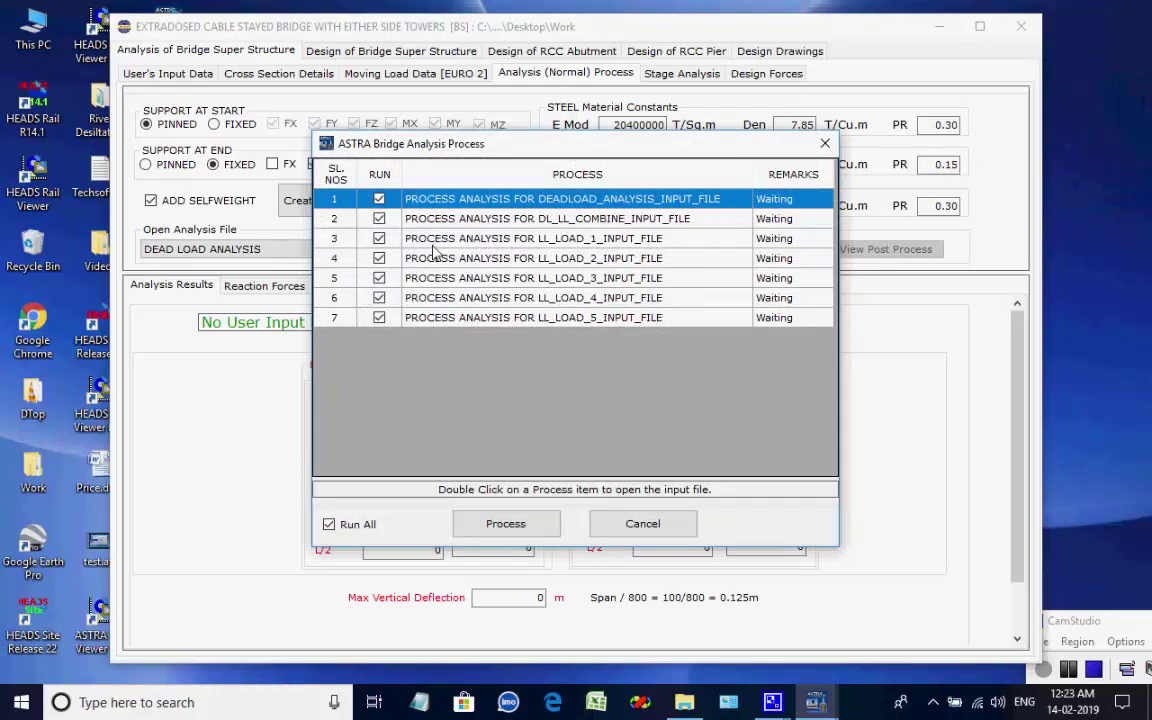
pyautogui.click(505, 524)
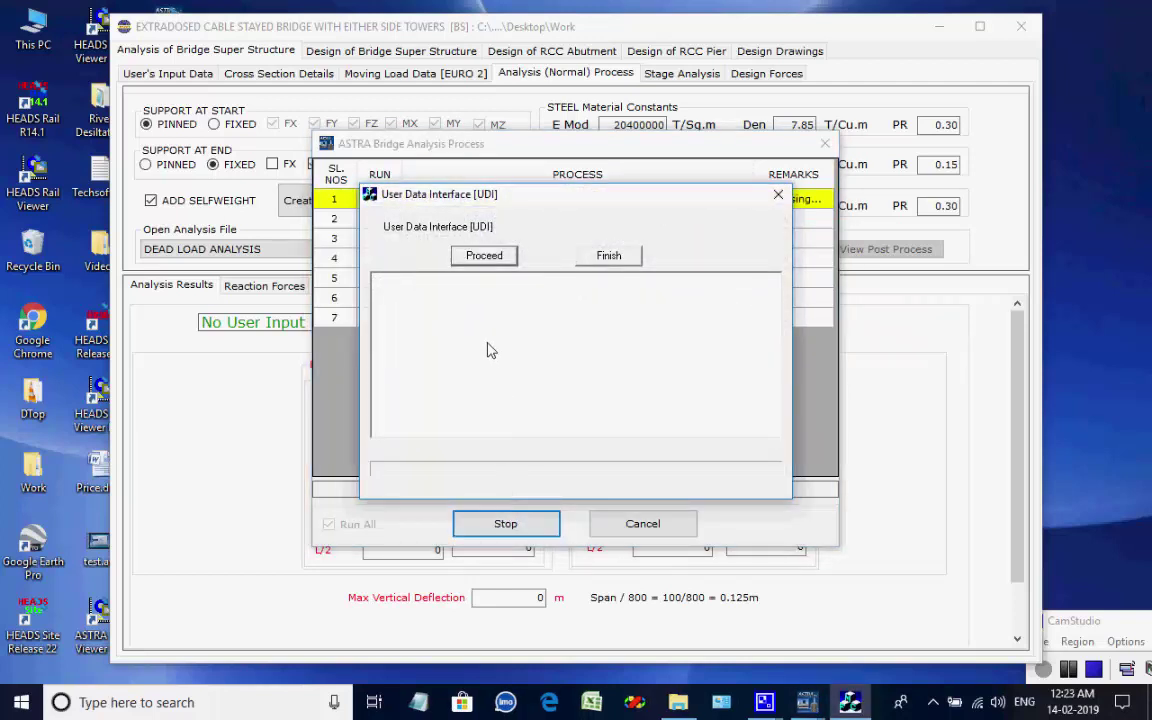
pyautogui.click(486, 256)
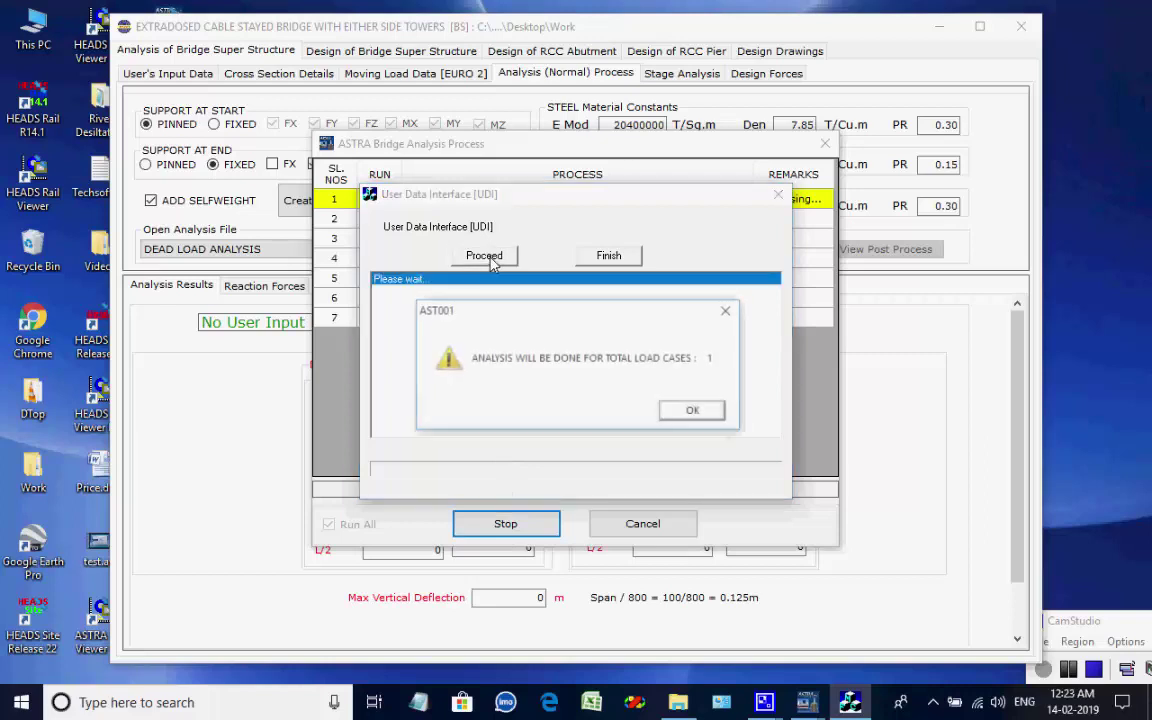
pyautogui.click(690, 413)
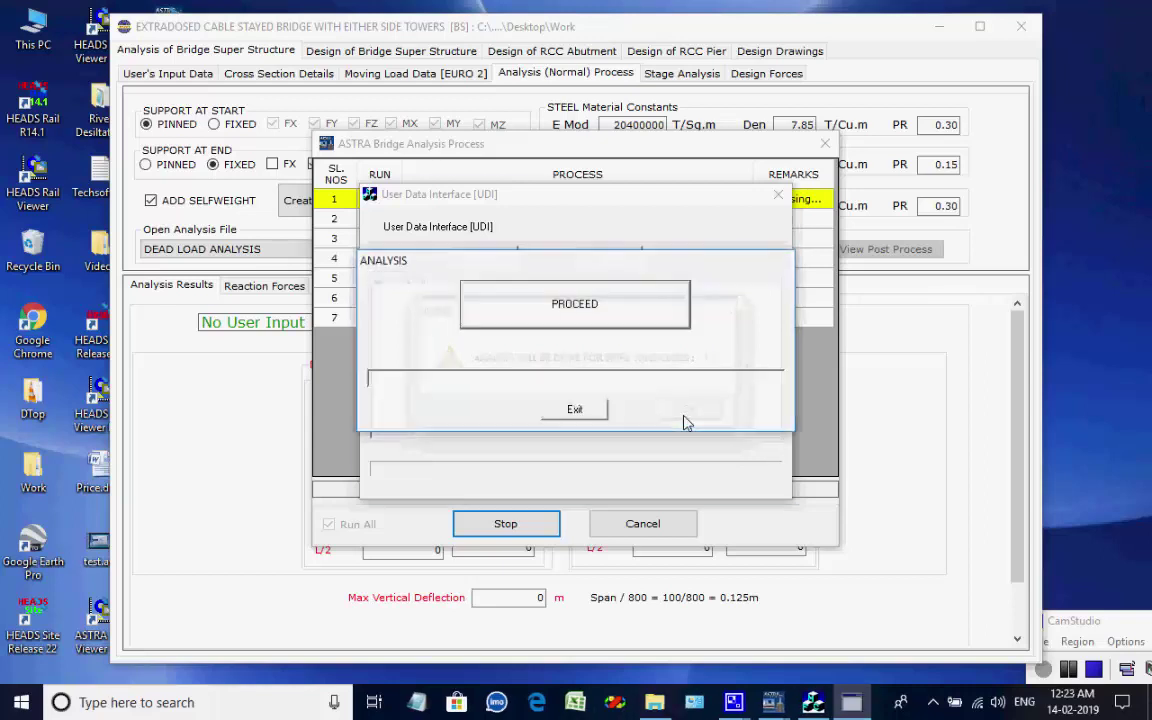
pyautogui.click(620, 326)
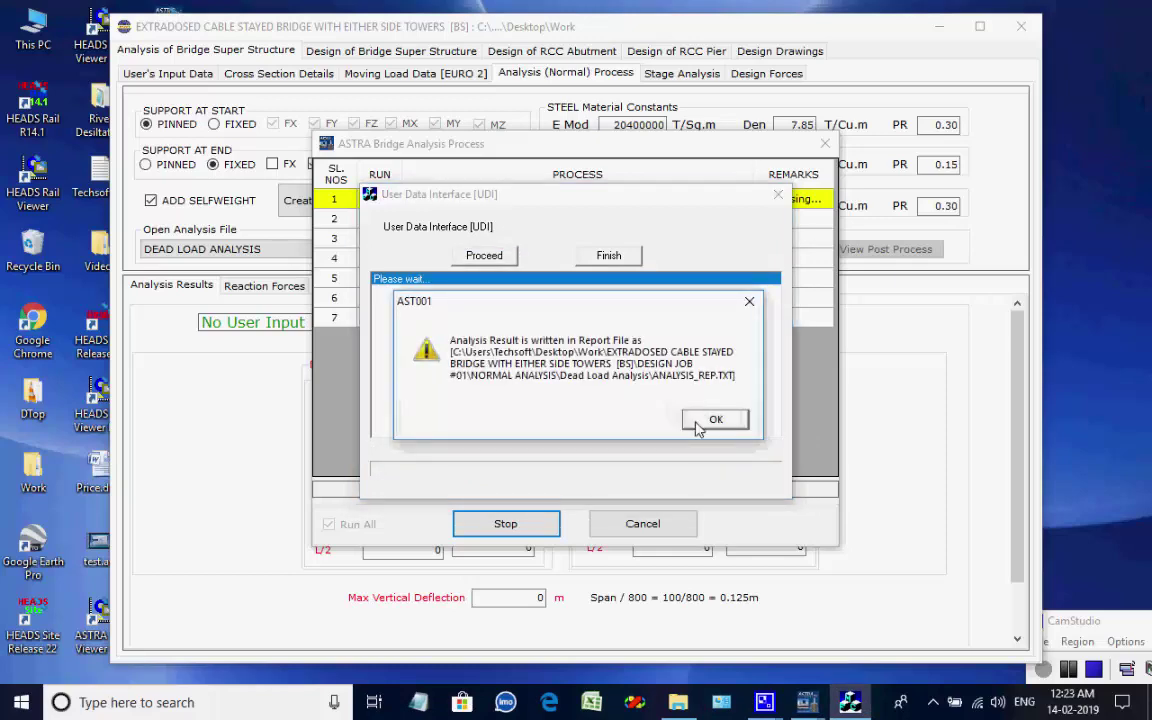
pyautogui.click(698, 425)
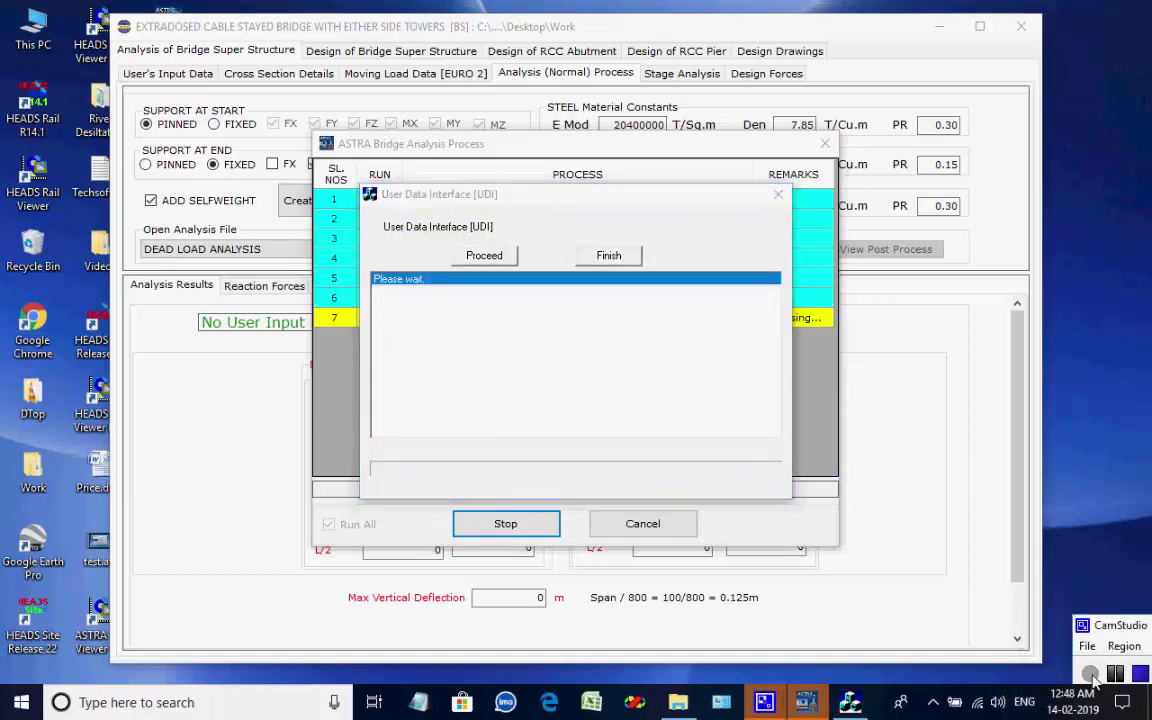
pyautogui.click(735, 425)
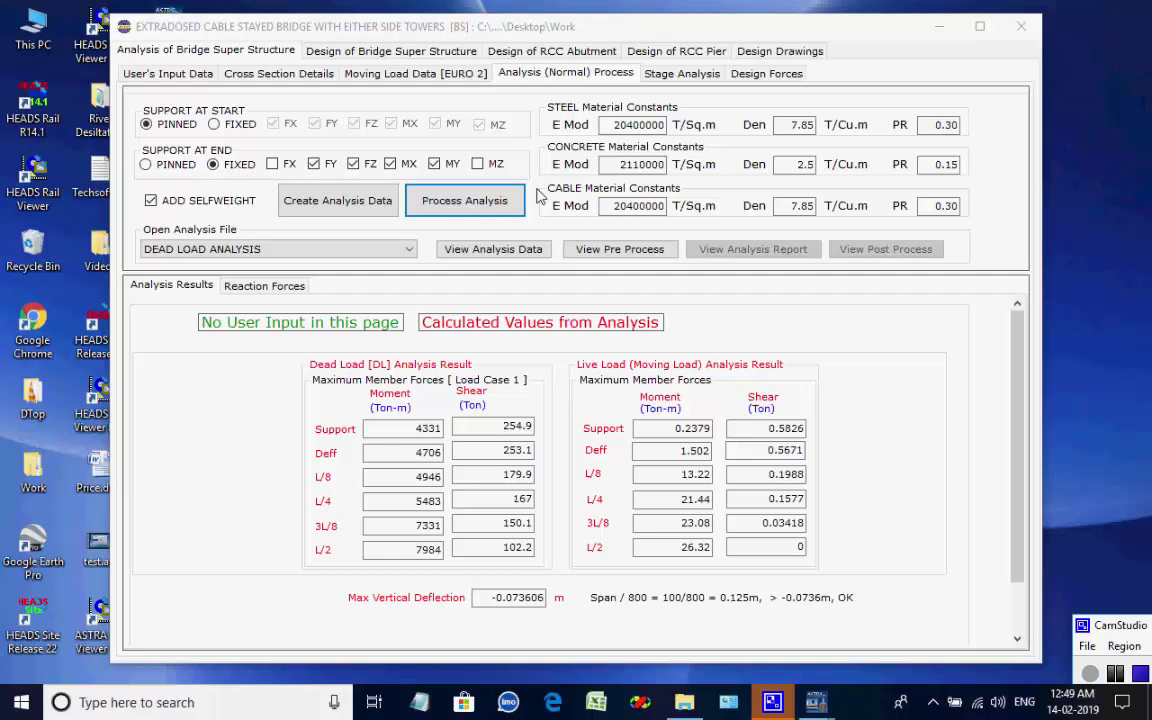
# Look through Stages 1 to 5 of the stage analysis and create the Stage 1 dead load and live load input data.
pyautogui.click(666, 76)
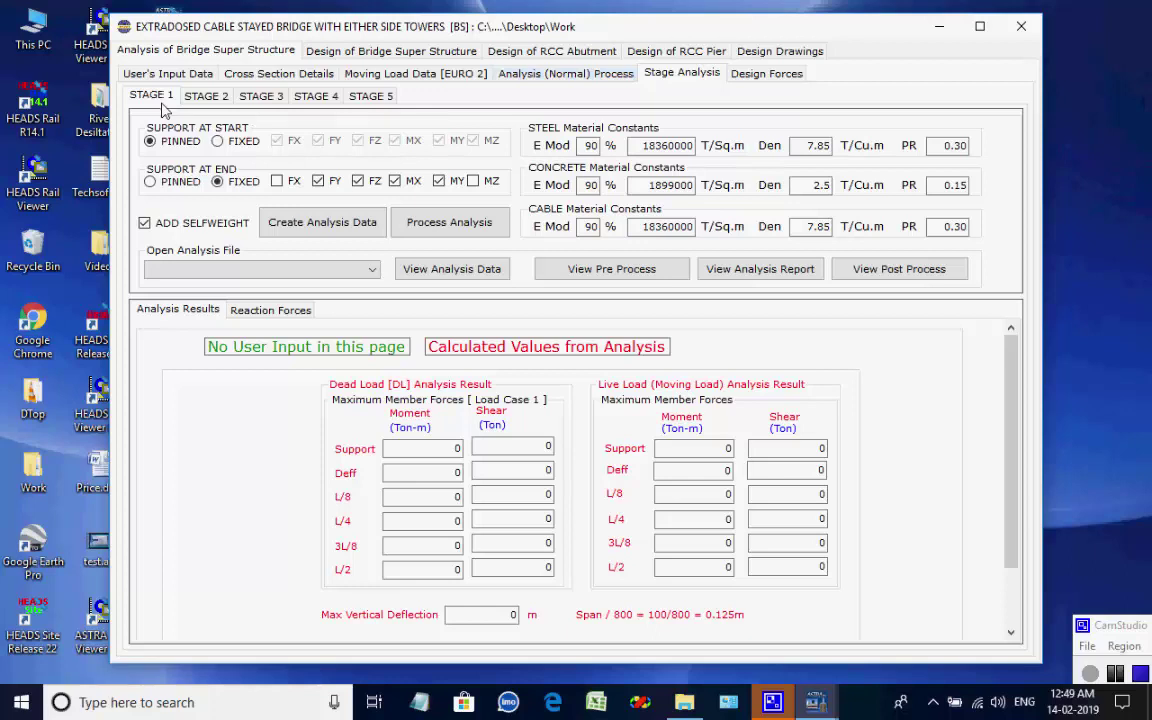
pyautogui.click(206, 96)
pyautogui.click(261, 96)
pyautogui.click(316, 96)
pyautogui.click(366, 96)
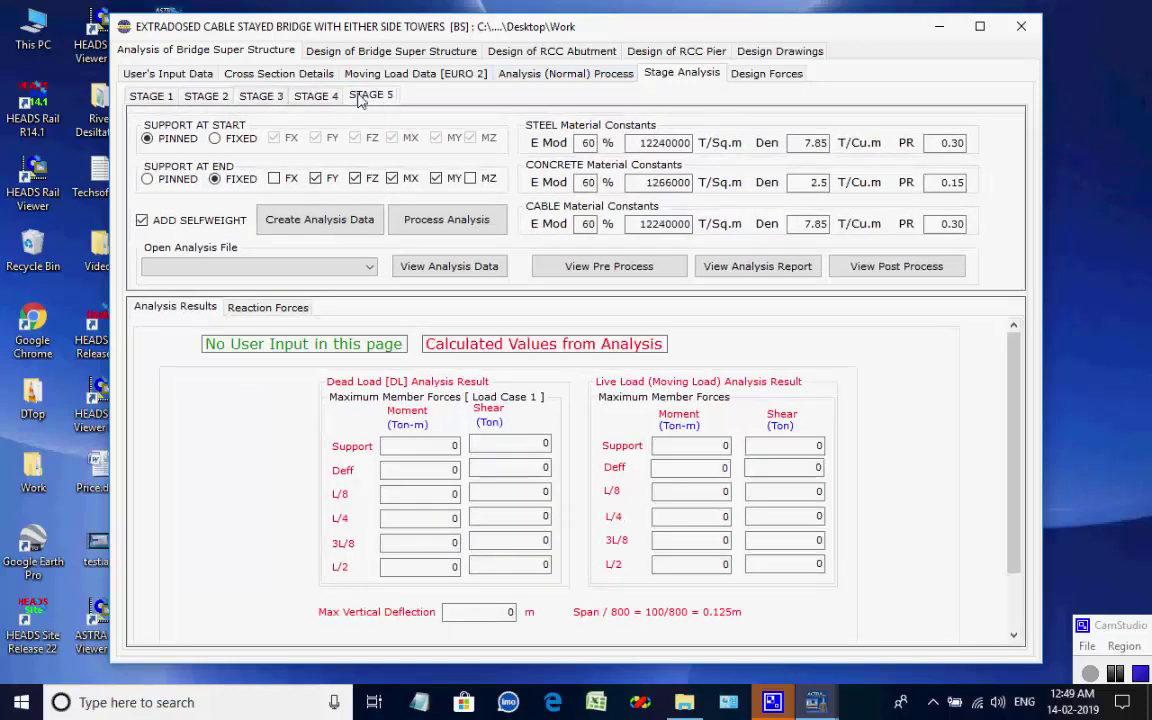
pyautogui.click(152, 96)
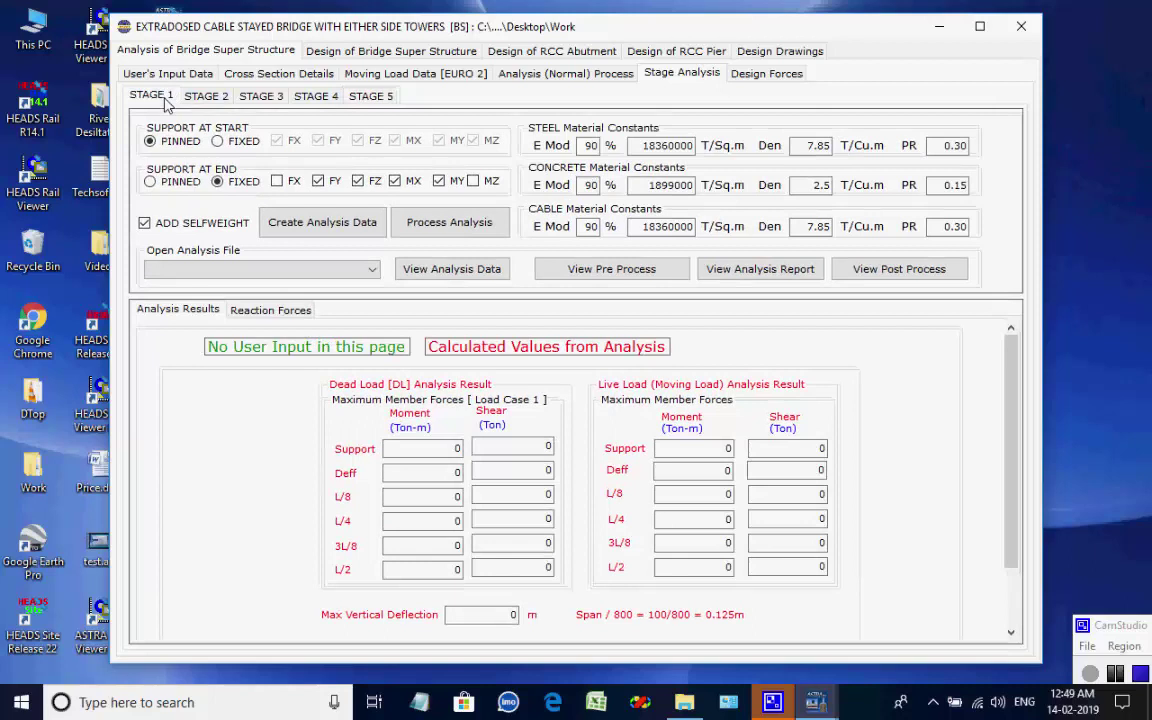
pyautogui.click(318, 228)
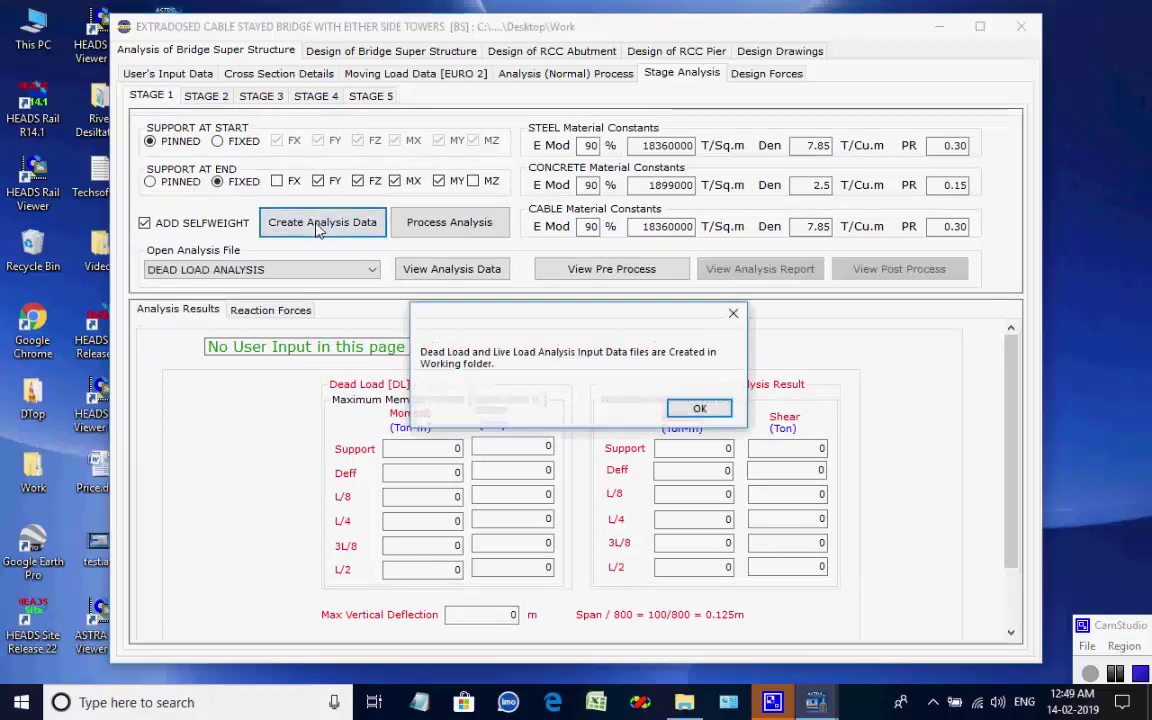
pyautogui.click(700, 419)
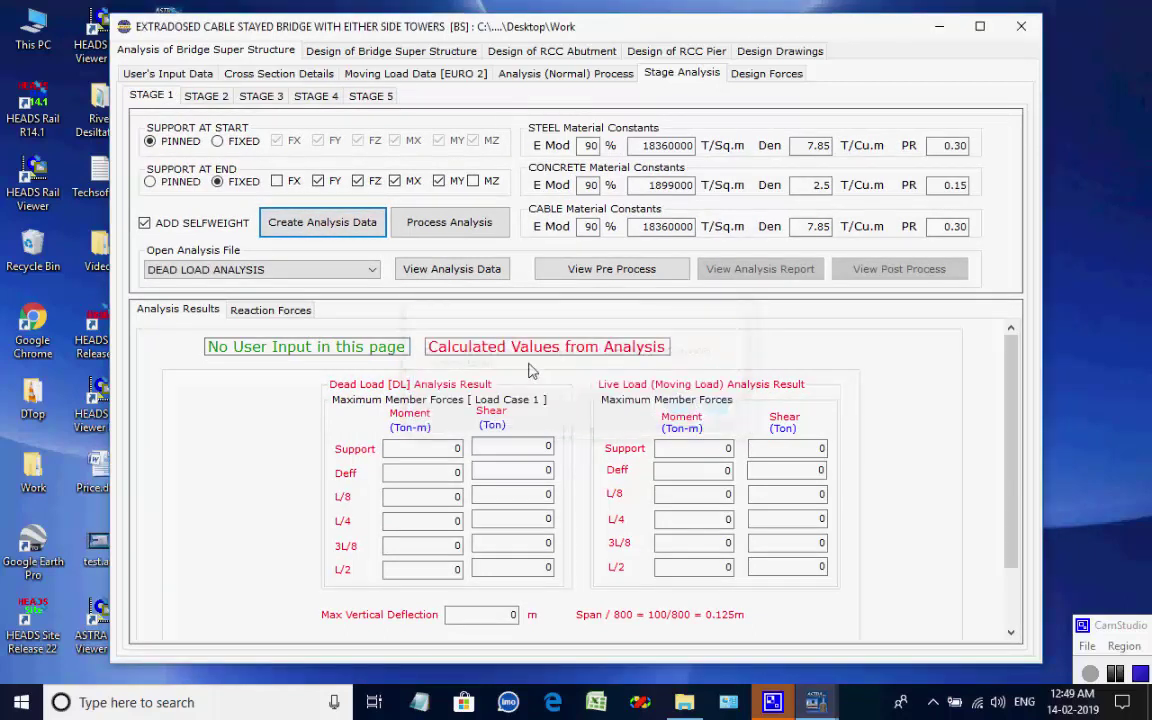
pyautogui.click(372, 273)
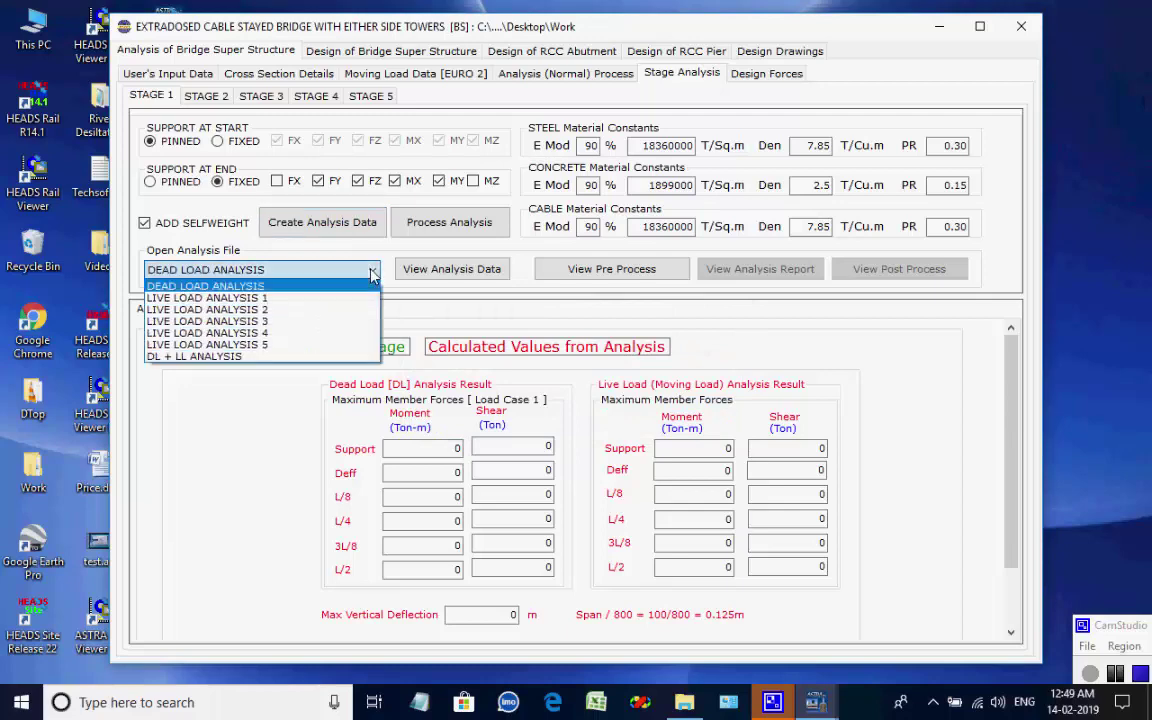
pyautogui.click(372, 287)
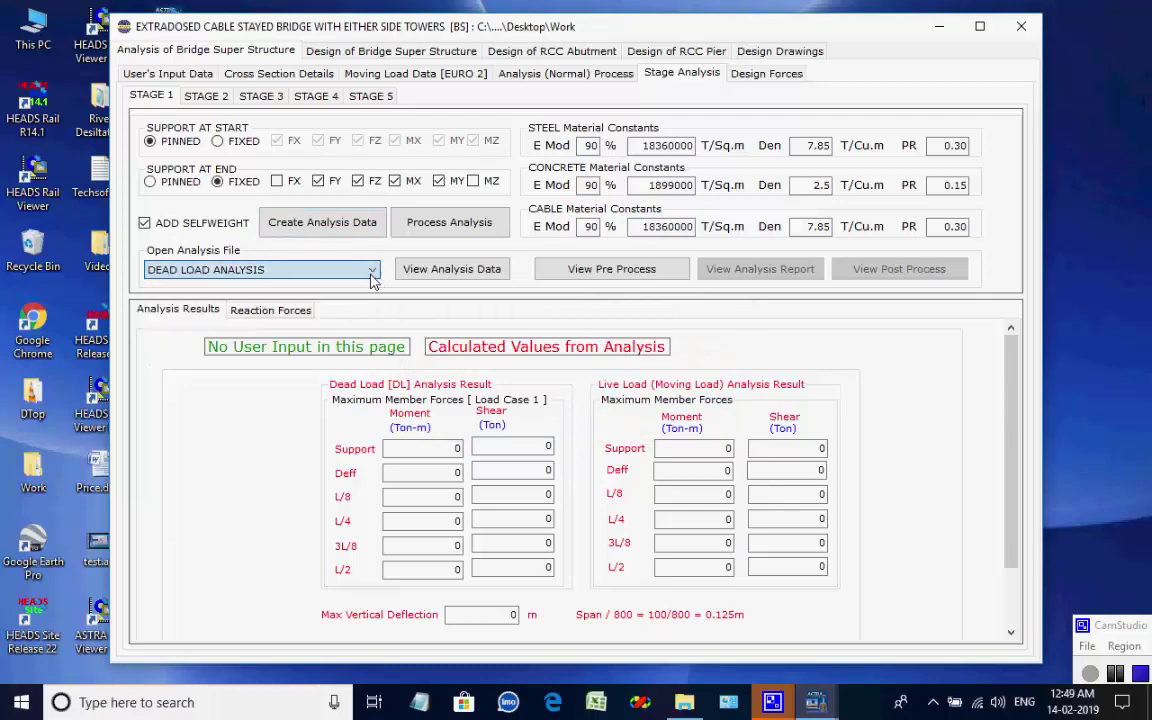
# Process all the Stage 1 dead load, combined and live load analyses and check the dead load moment and shear at the support.
pyautogui.click(416, 225)
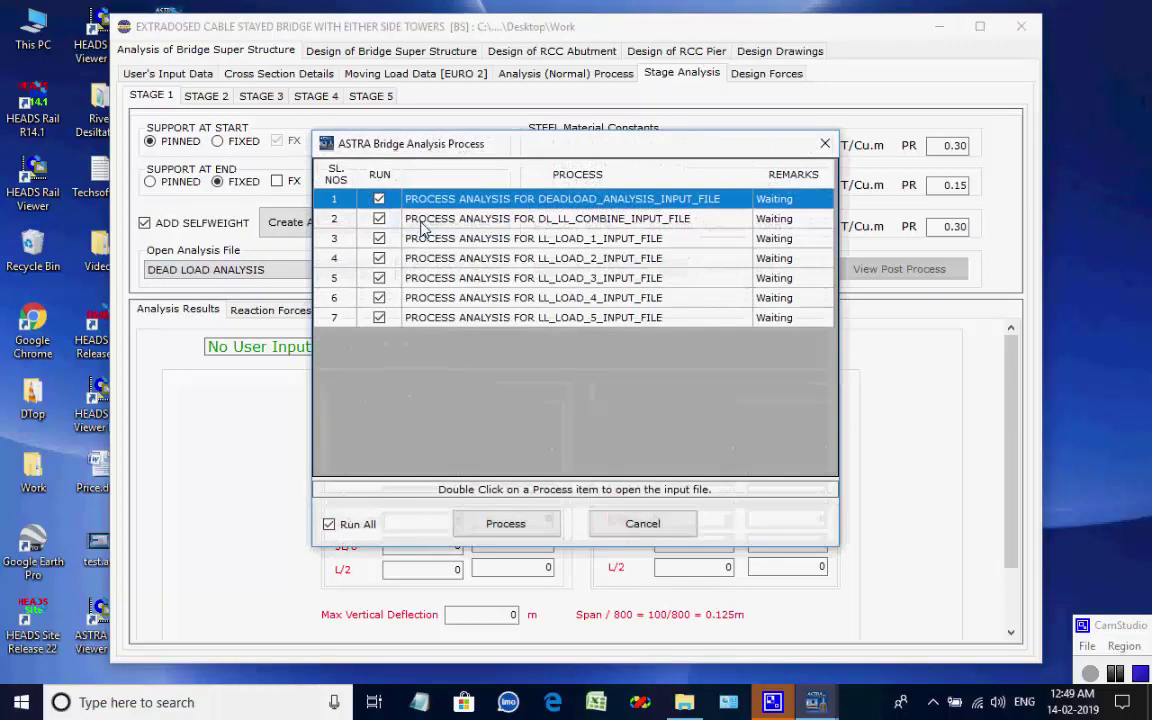
pyautogui.click(512, 528)
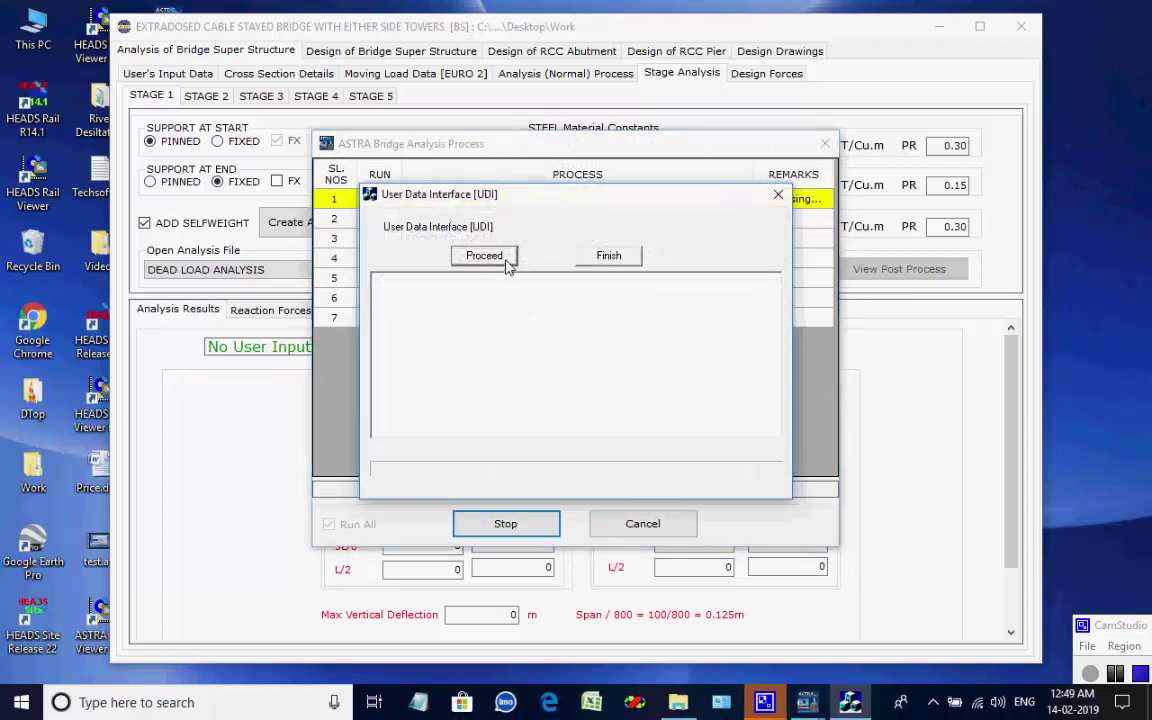
pyautogui.click(506, 262)
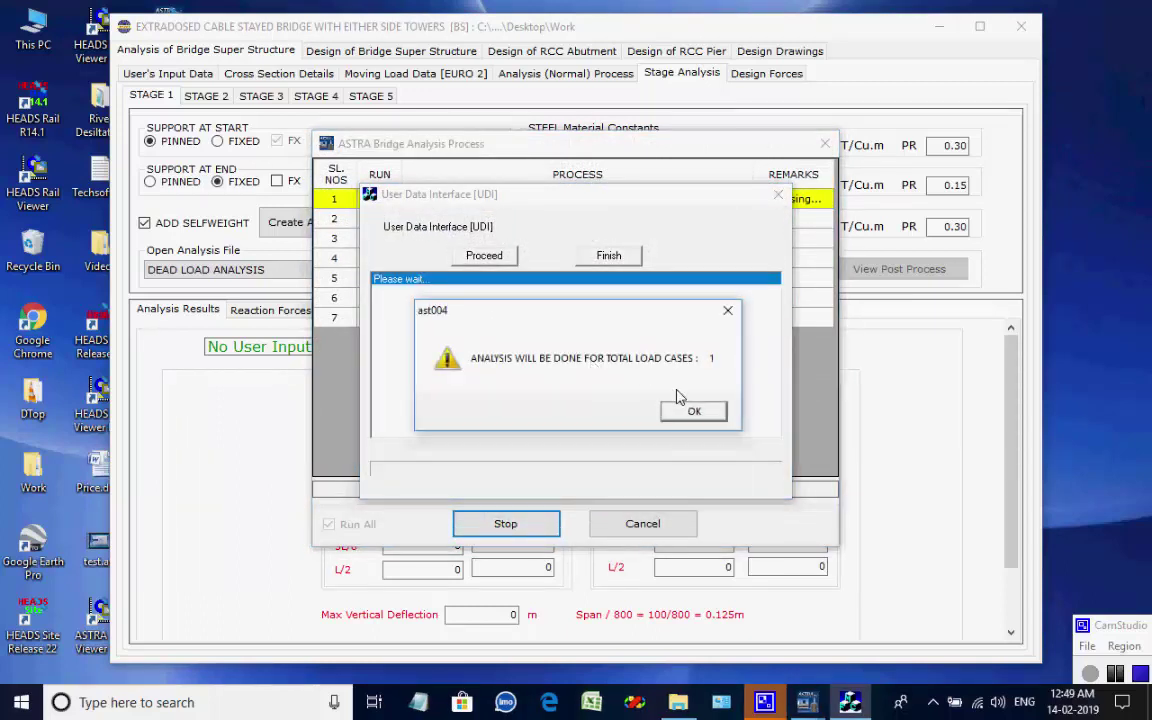
pyautogui.click(692, 410)
pyautogui.click(570, 301)
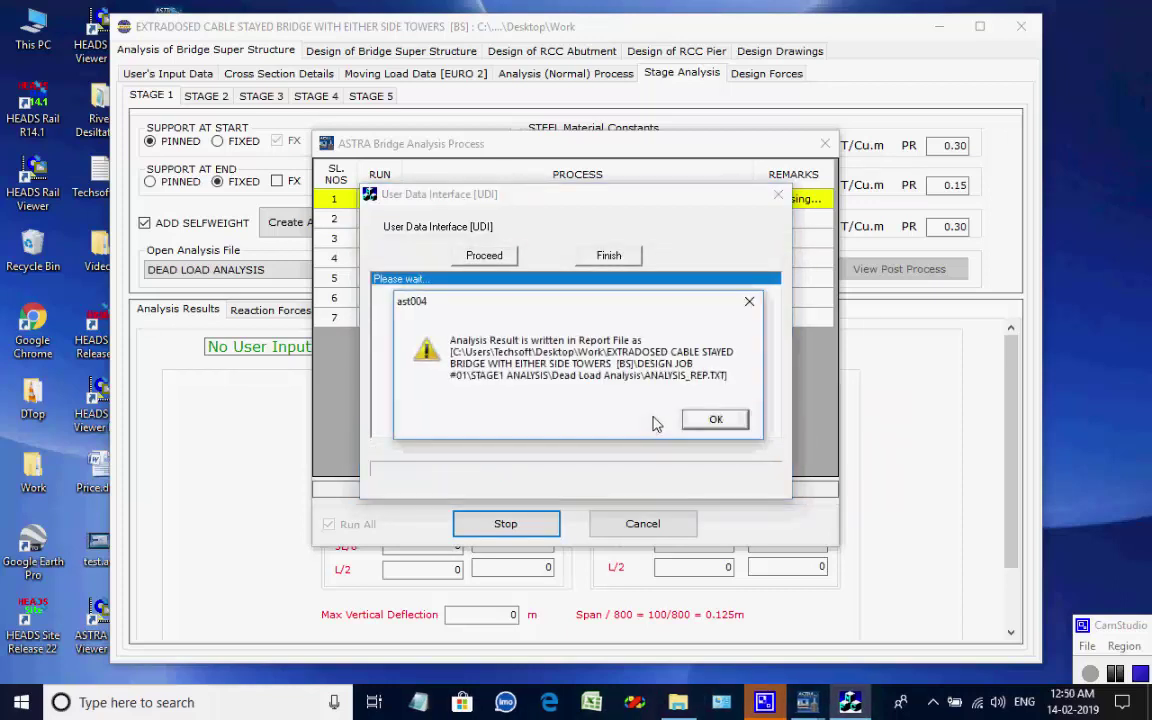
pyautogui.click(714, 420)
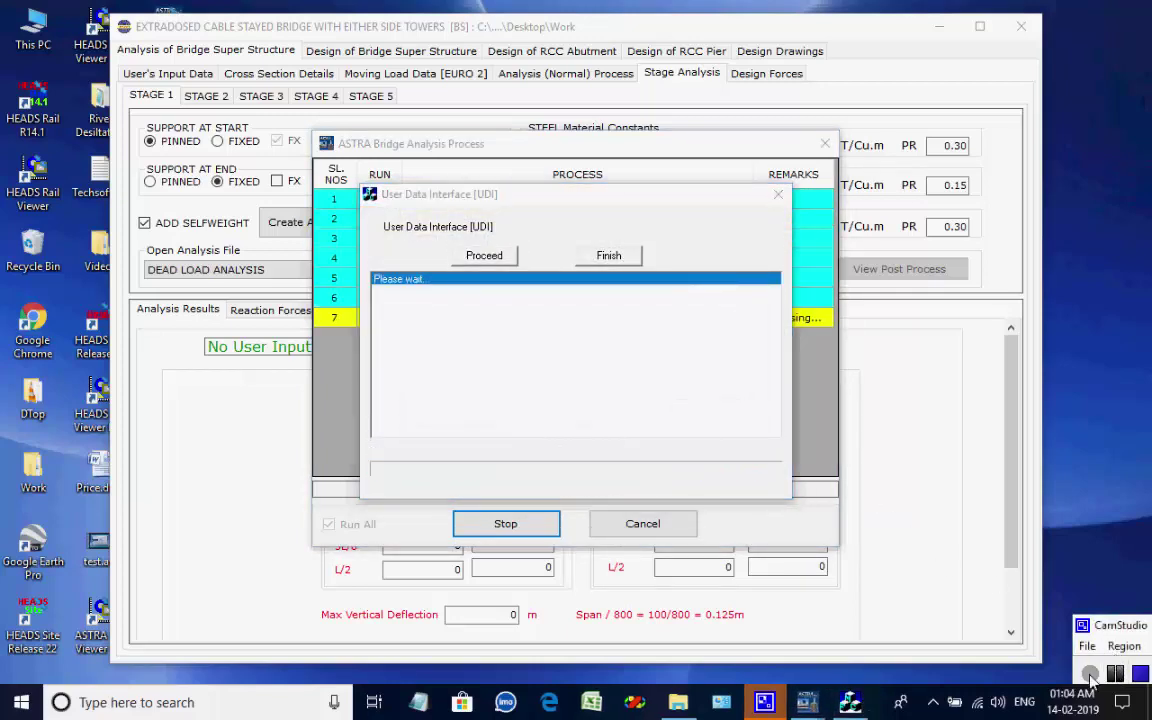
pyautogui.click(720, 420)
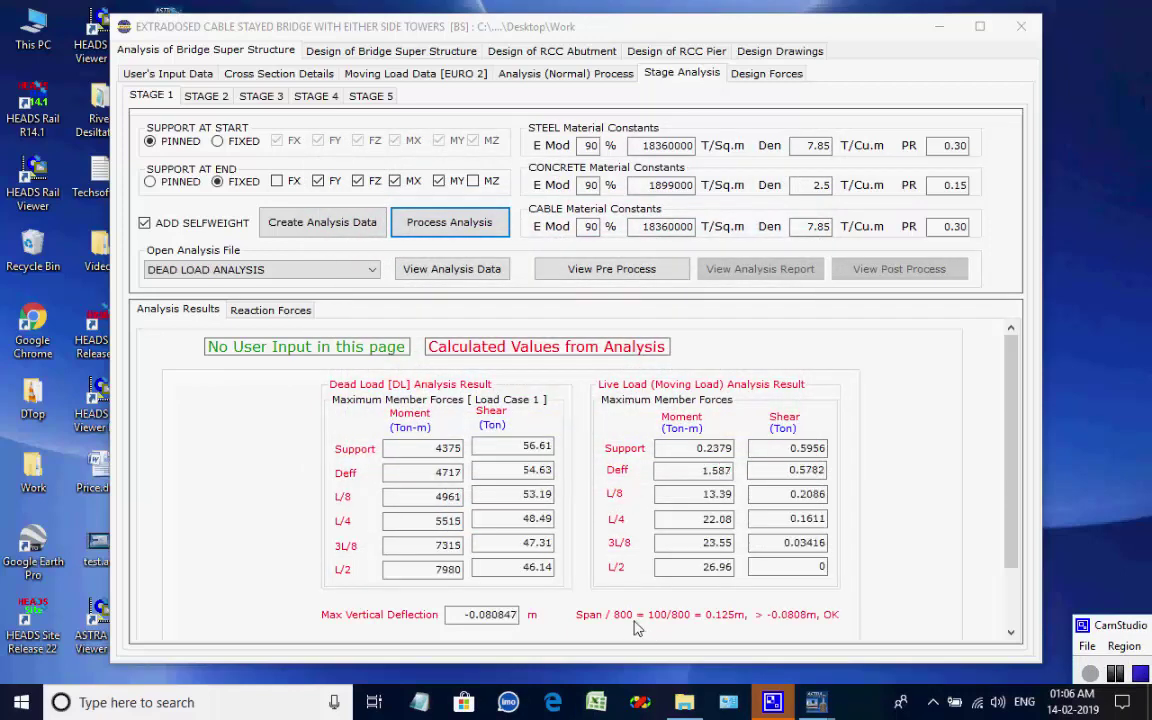
pyautogui.doubleClick(440, 449)
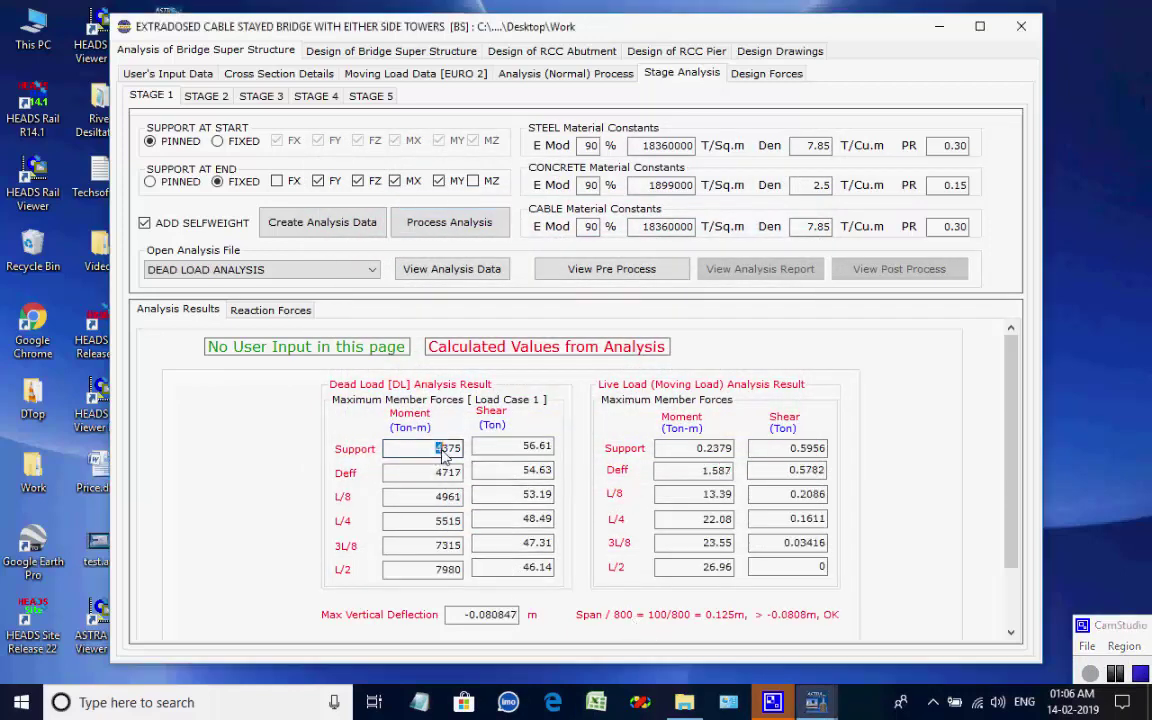
pyautogui.click(540, 449)
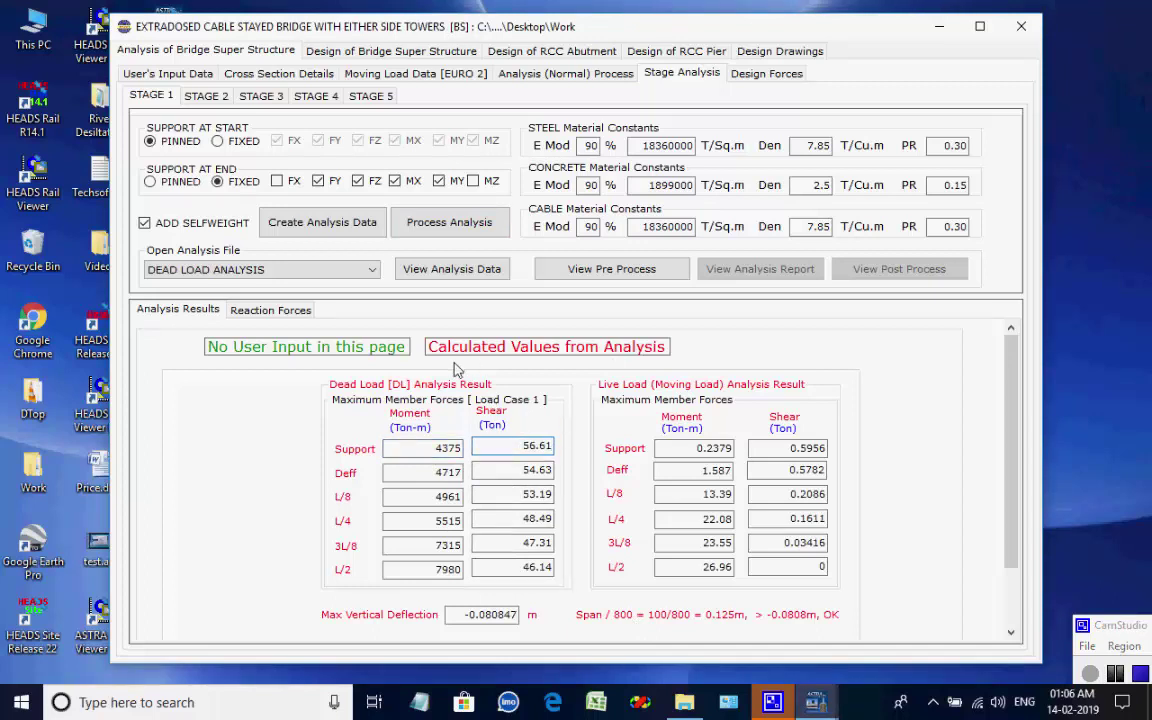
# Create the dead load and live load input data for Stage 2 and check its list of analysis files.
pyautogui.click(206, 96)
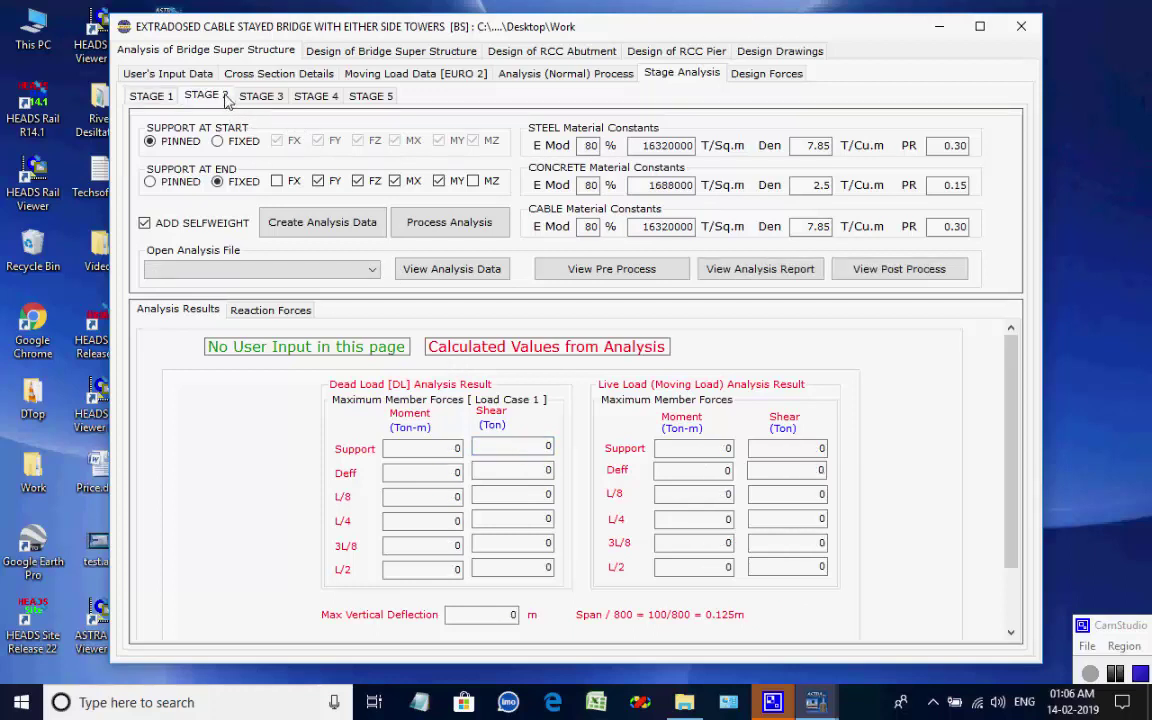
pyautogui.click(323, 222)
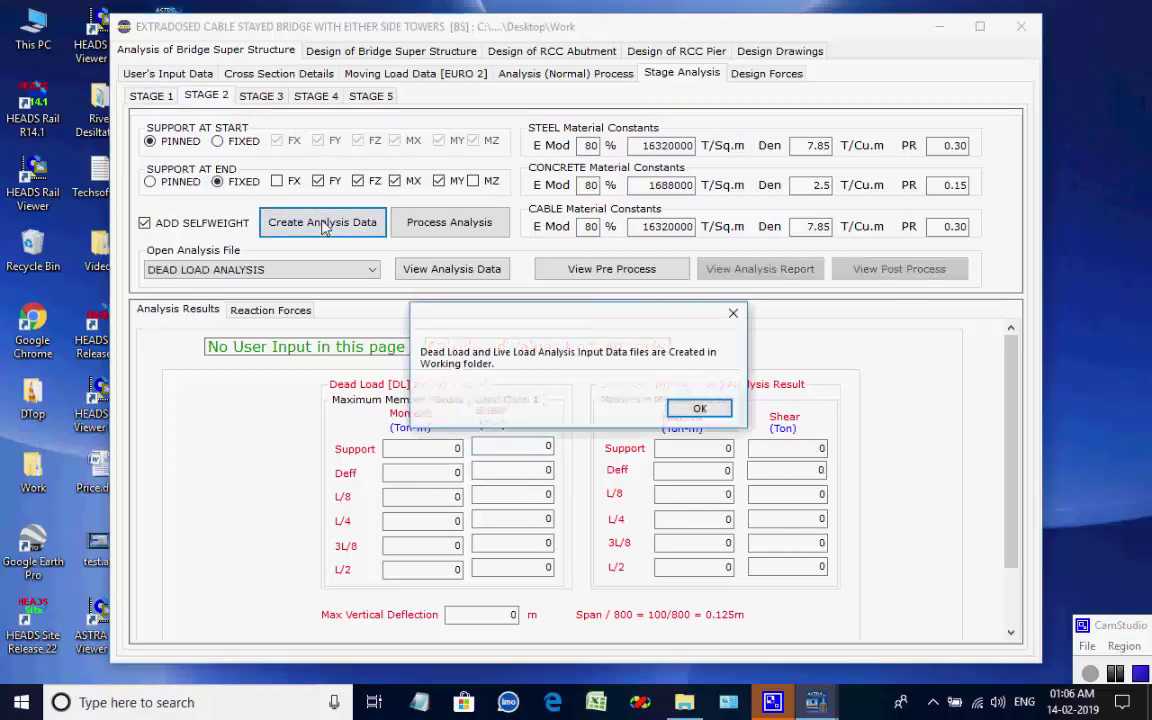
pyautogui.click(699, 410)
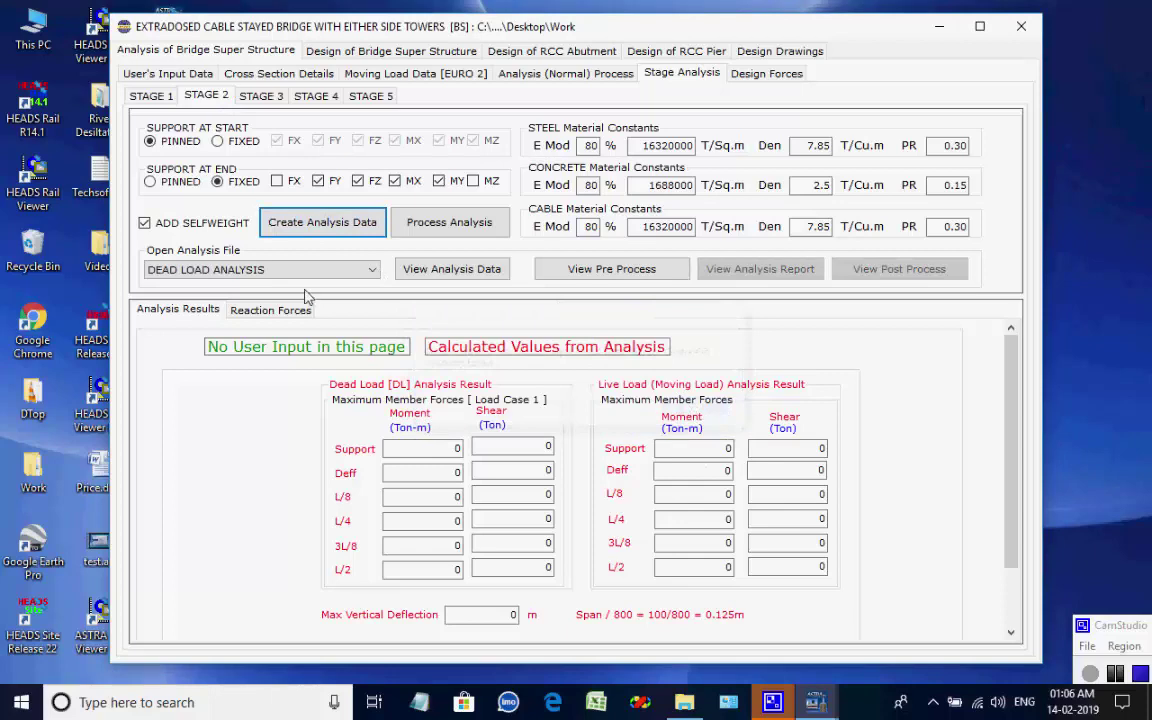
pyautogui.click(372, 270)
pyautogui.click(373, 272)
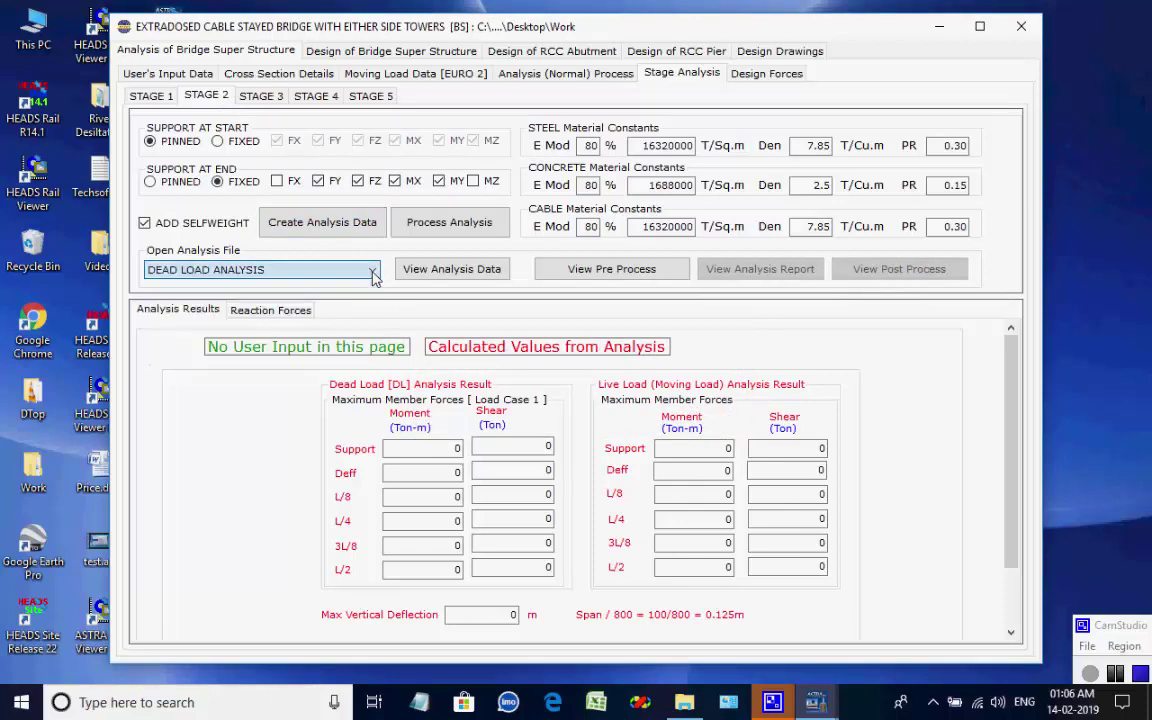
# Process all the Stage 2 dead load, combined DL + LL and live load analyses and check the dead load moment and shear at the support.
pyautogui.click(414, 228)
pyautogui.click(489, 527)
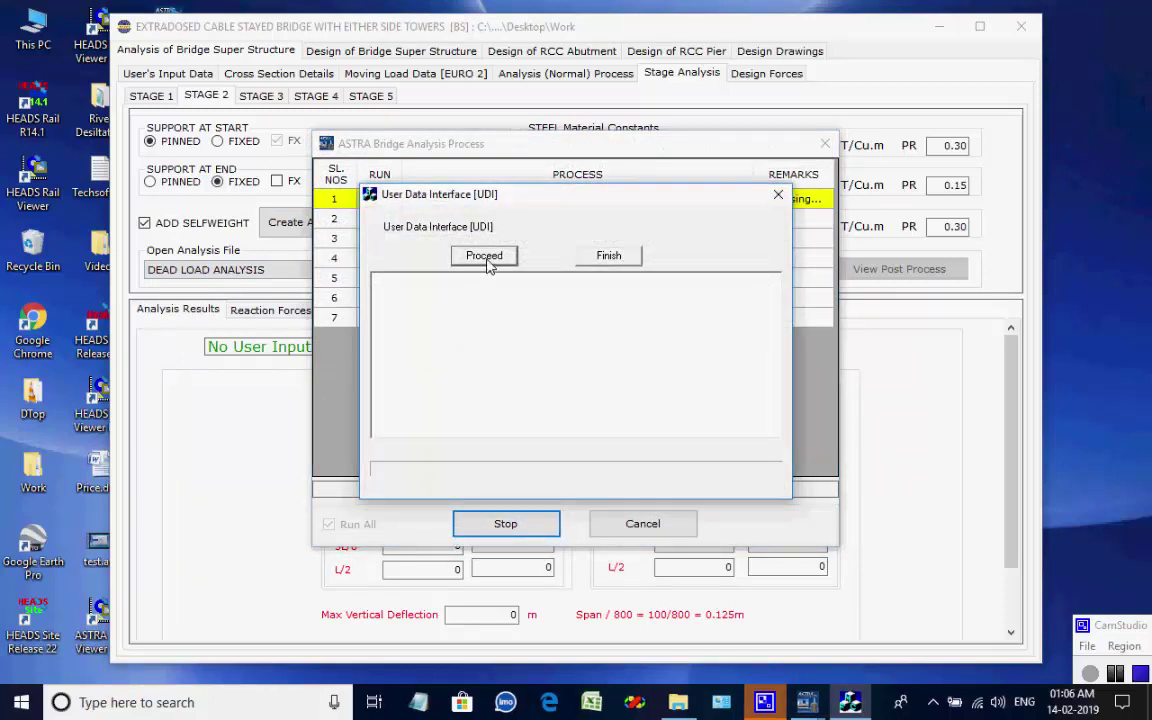
pyautogui.click(488, 261)
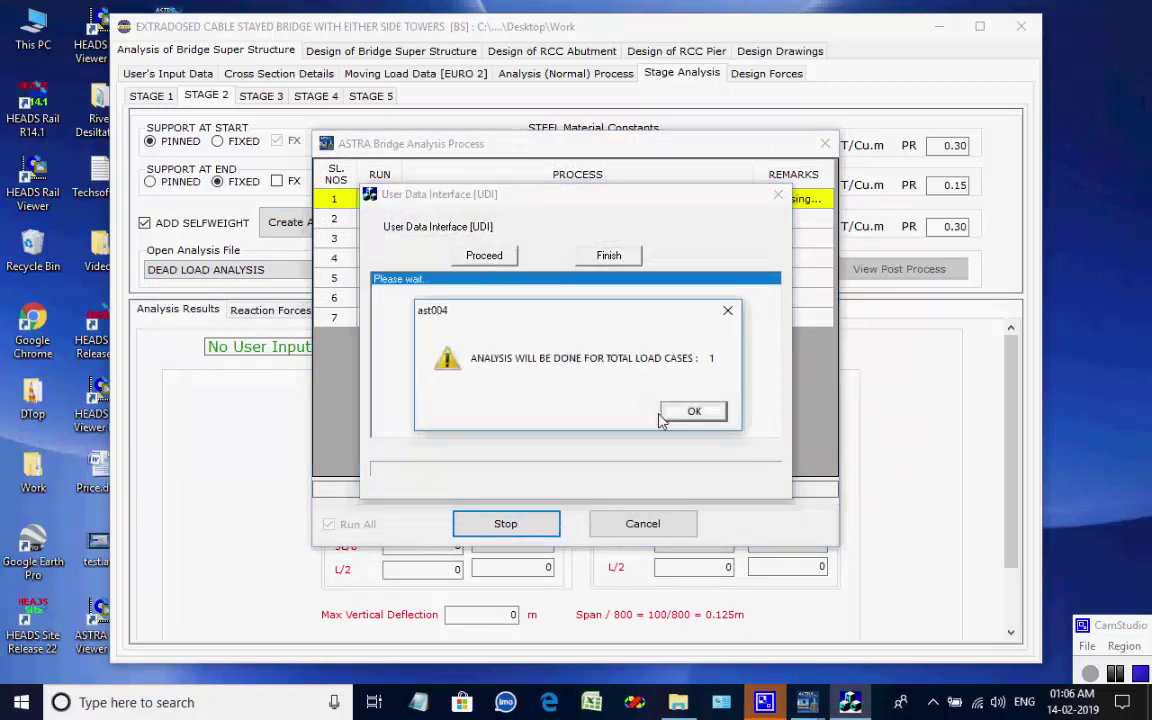
pyautogui.click(680, 413)
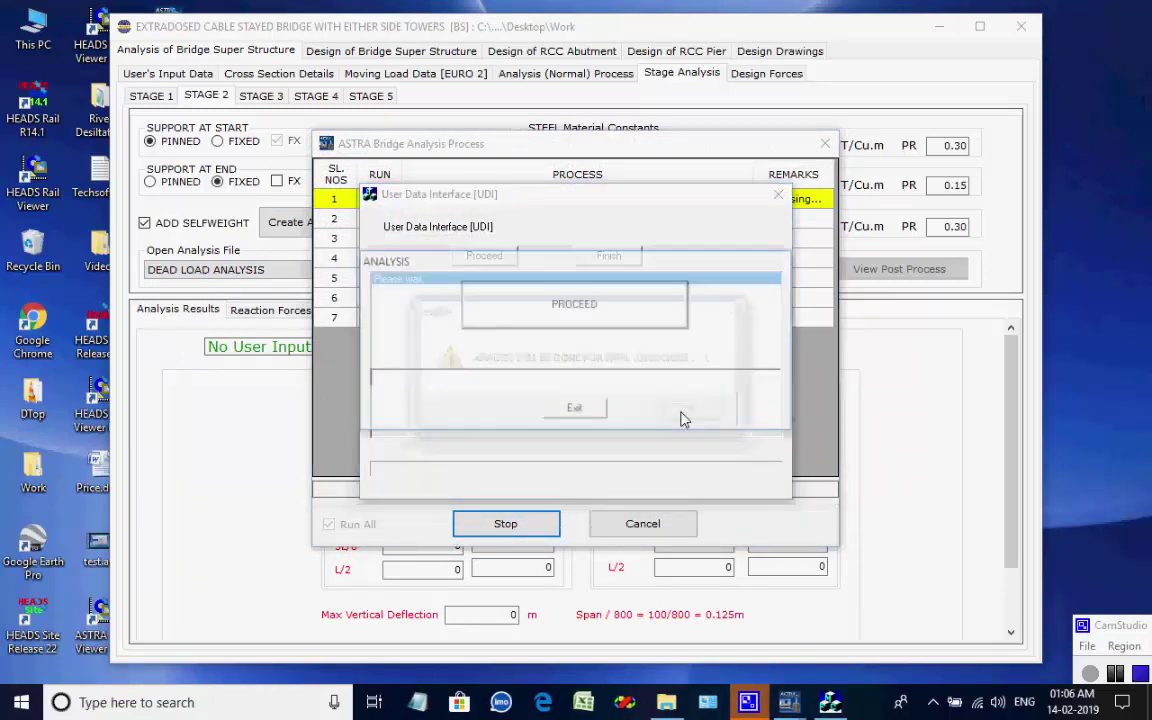
pyautogui.click(617, 320)
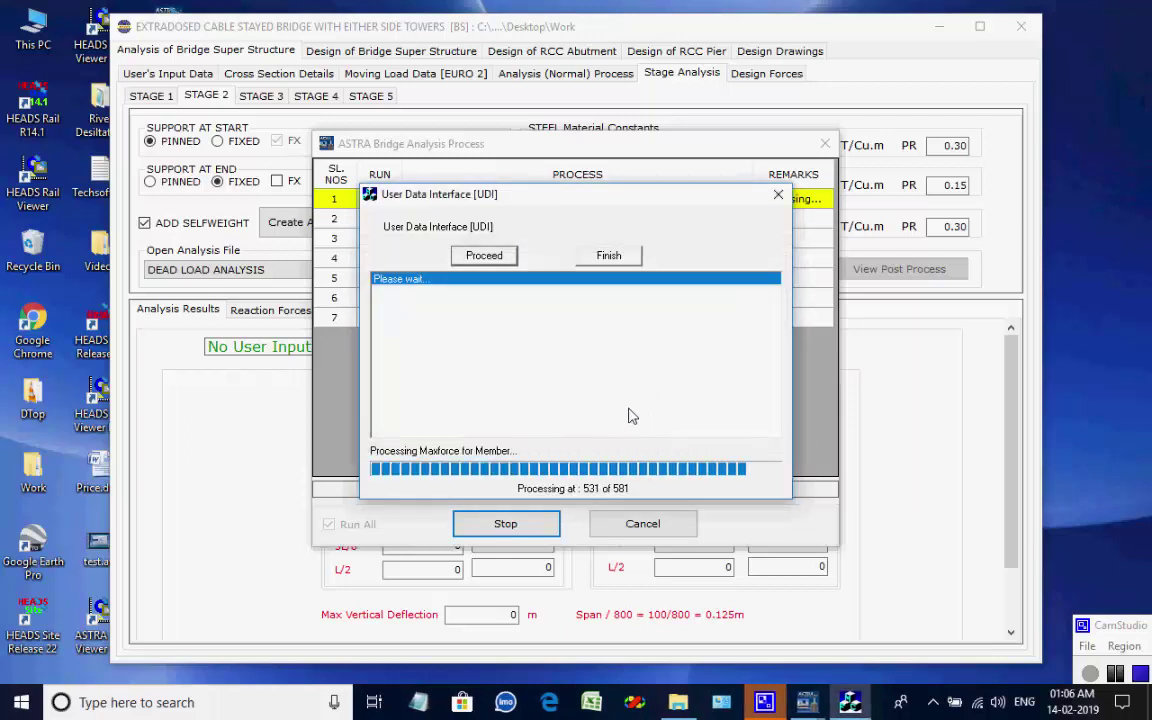
pyautogui.click(714, 420)
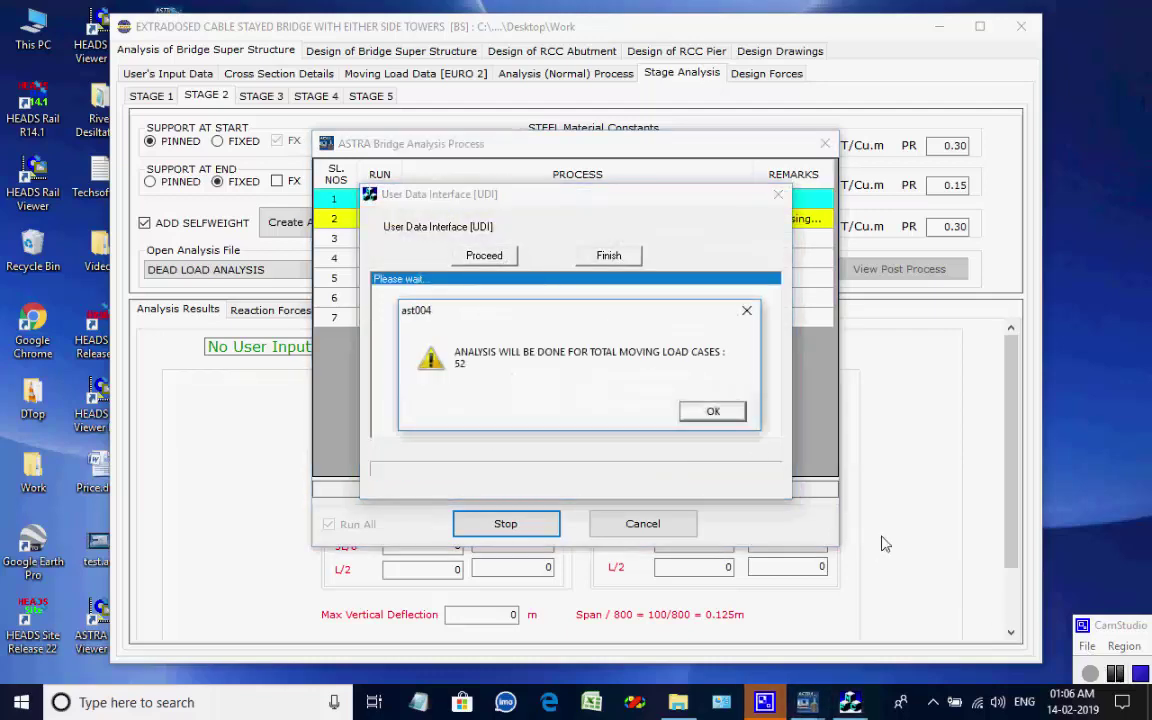
pyautogui.click(712, 413)
pyautogui.click(615, 318)
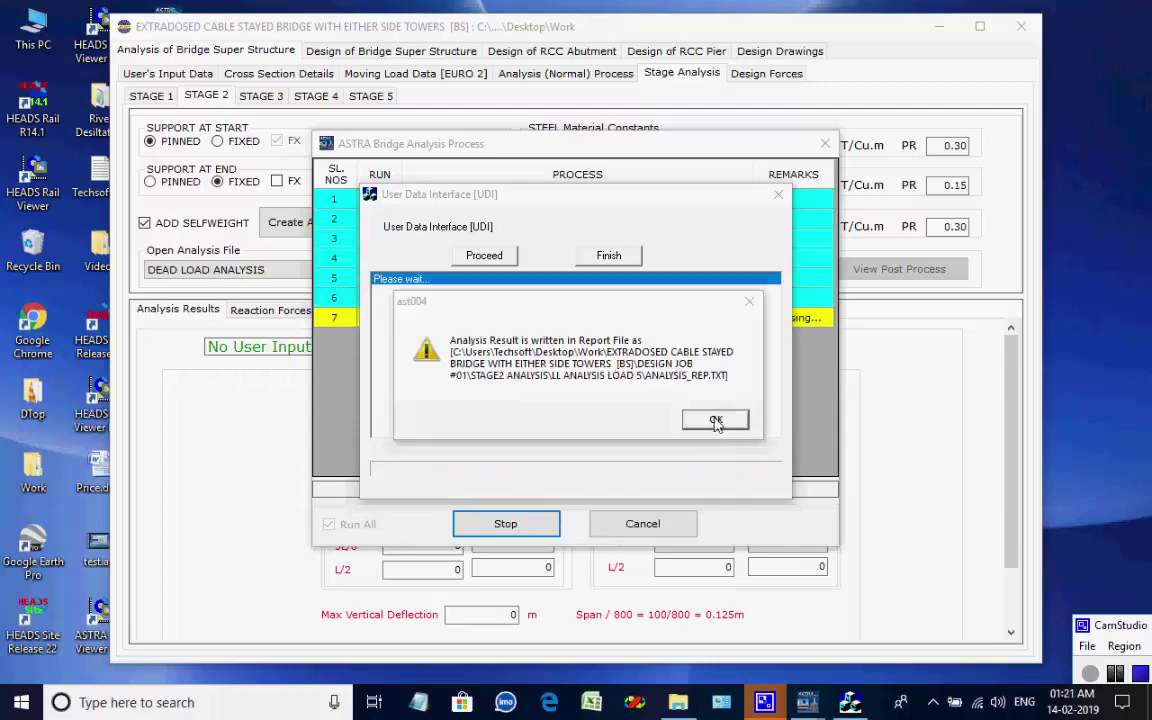
pyautogui.click(716, 420)
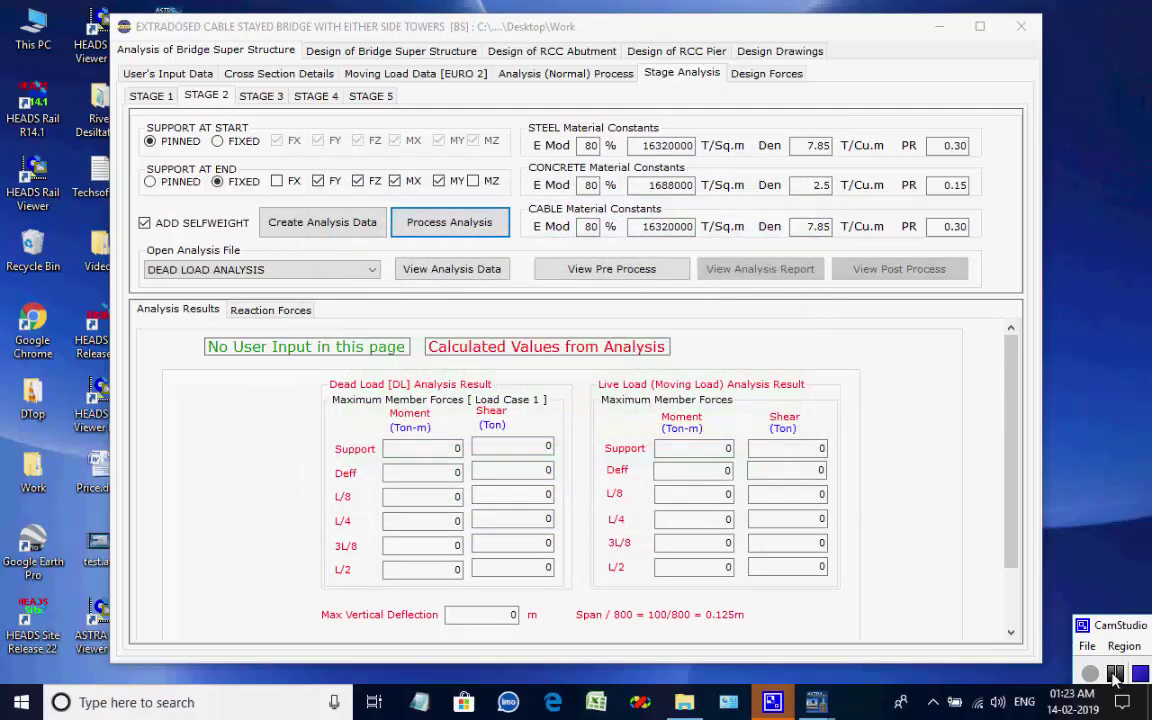
pyautogui.doubleClick(437, 452)
pyautogui.doubleClick(553, 450)
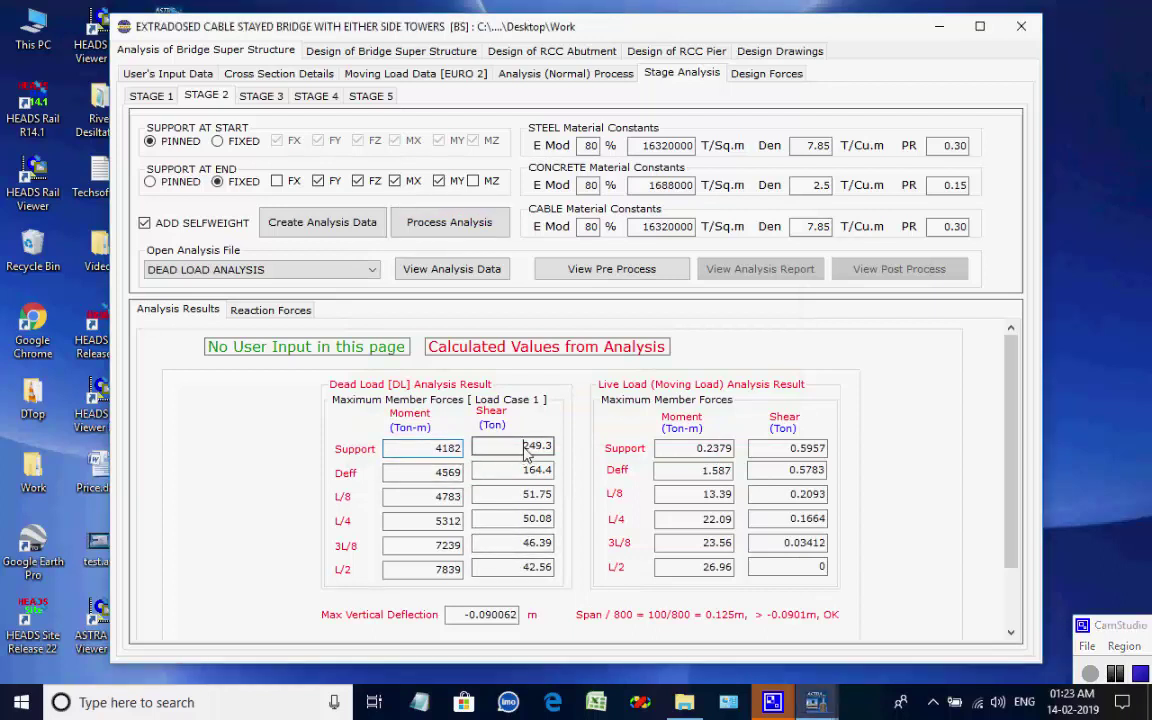
pyautogui.click(545, 449)
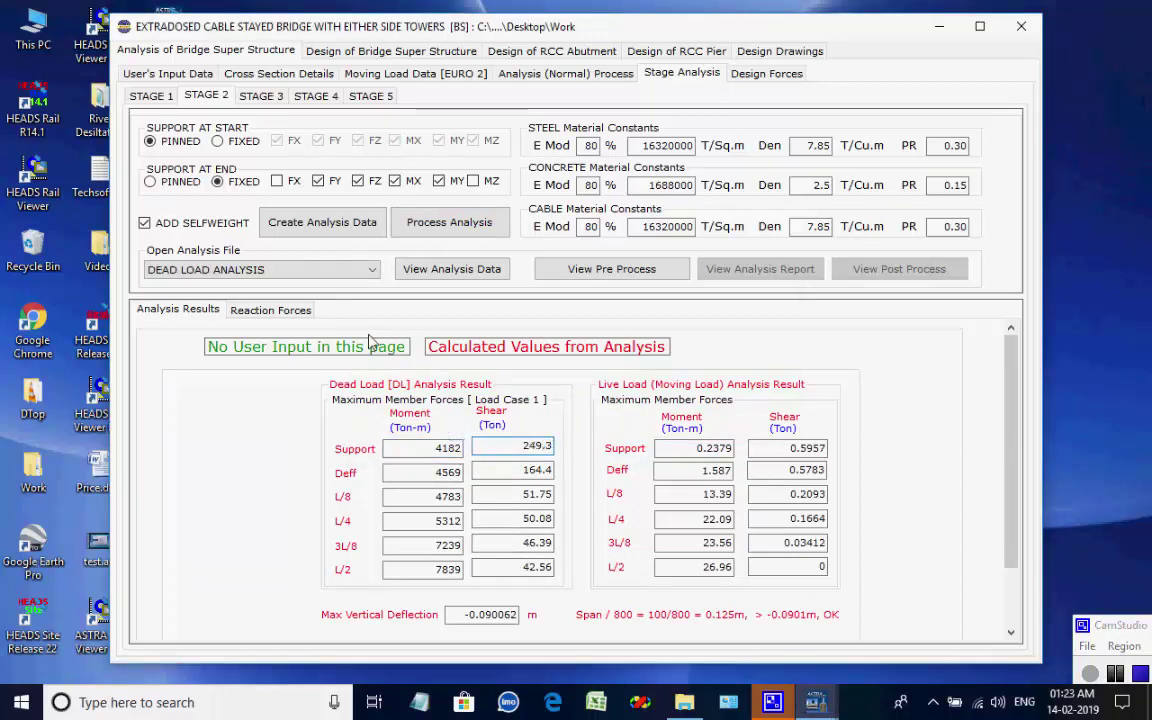
# Create the dead load and live load input data for Stage 3 and check its list of analysis files.
pyautogui.click(270, 96)
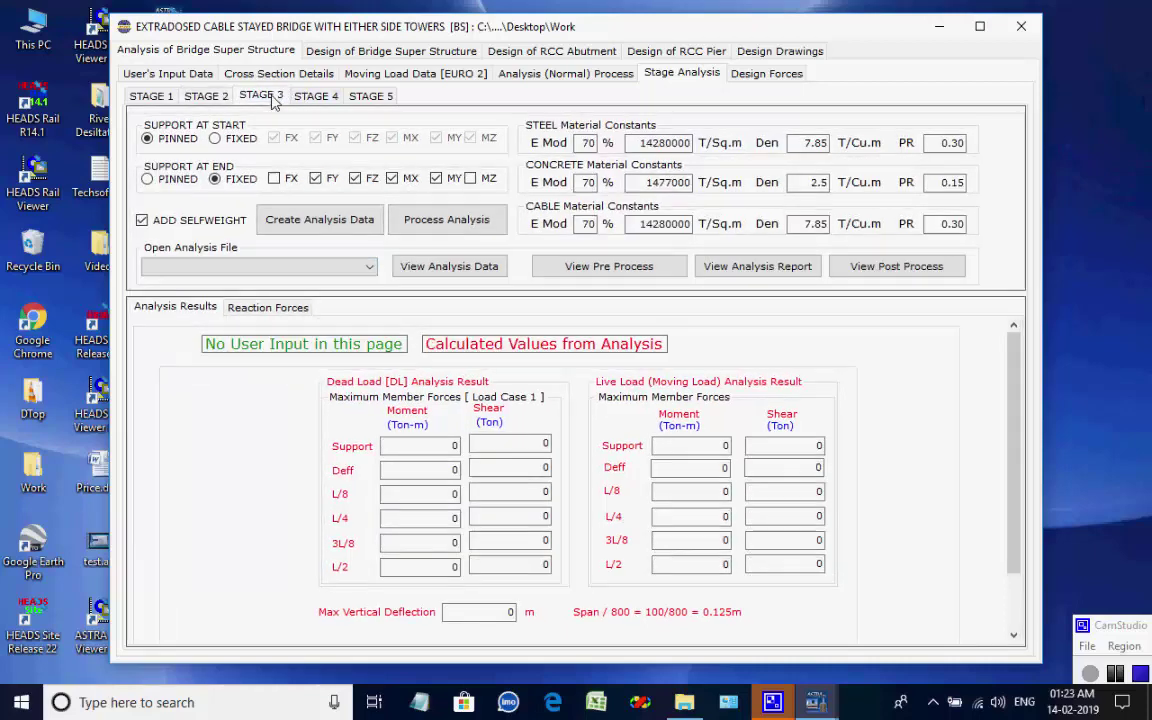
pyautogui.click(312, 228)
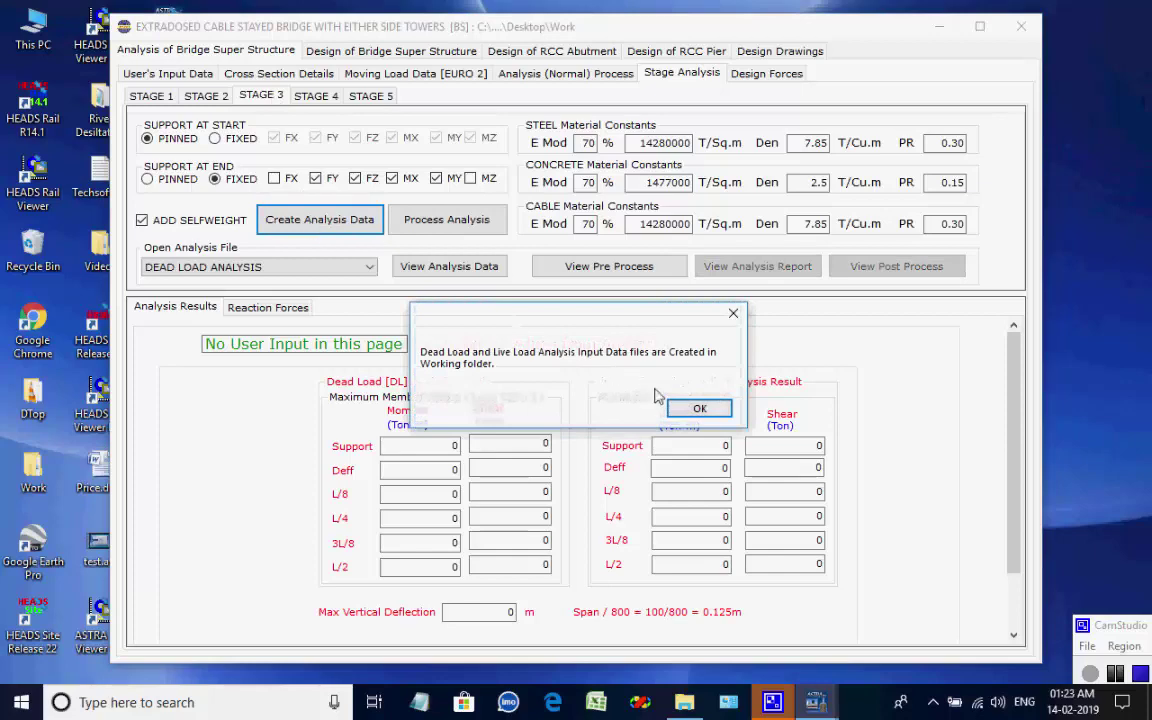
pyautogui.click(699, 408)
pyautogui.click(370, 267)
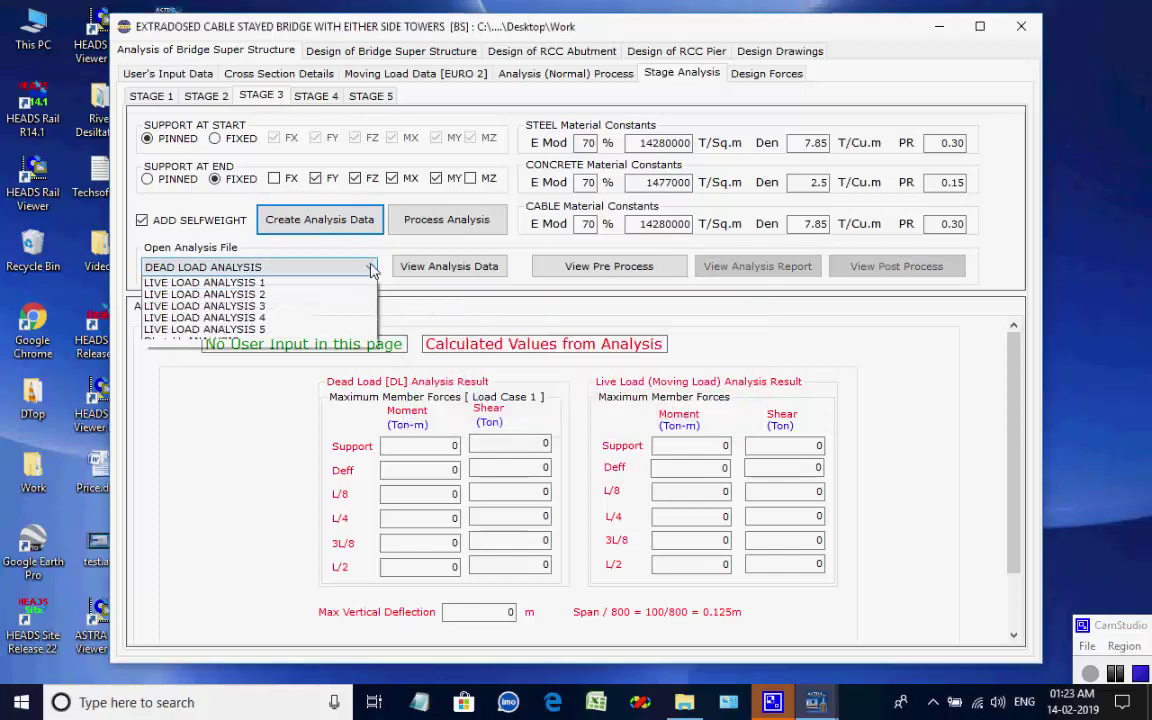
pyautogui.click(372, 268)
# Process all the Stage 3 analyses: dead load, combined DL + LL and live loads 1 to 5.
pyautogui.click(416, 224)
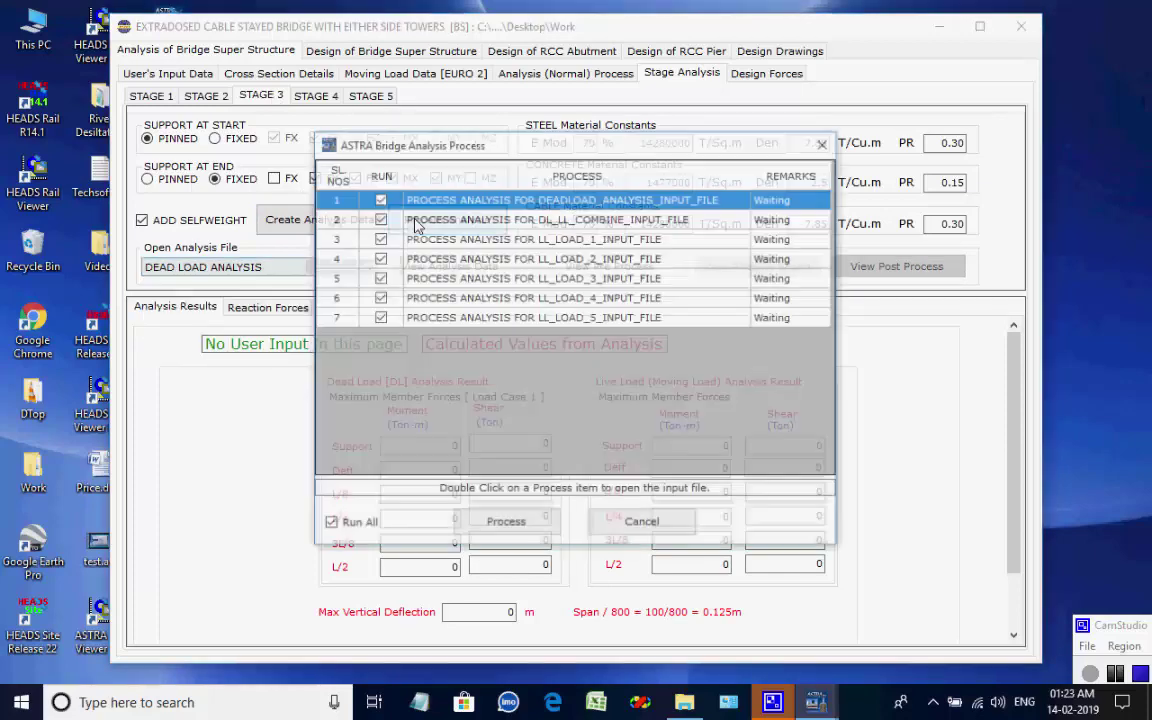
pyautogui.click(506, 521)
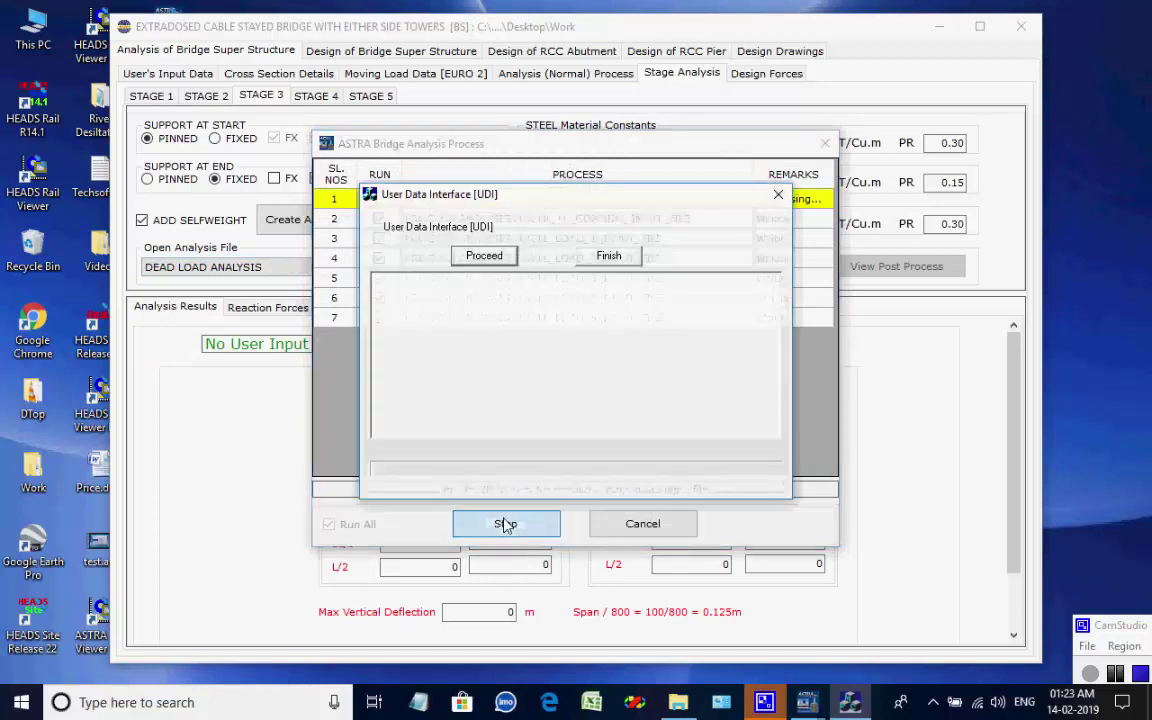
pyautogui.click(484, 256)
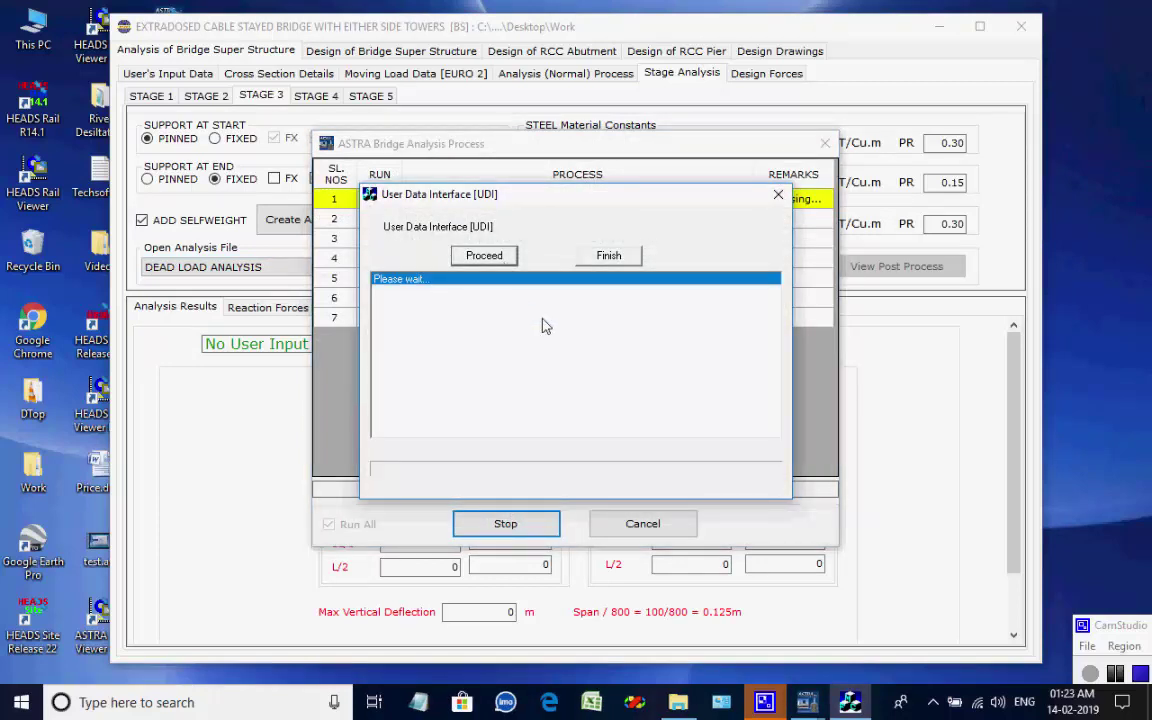
pyautogui.click(684, 410)
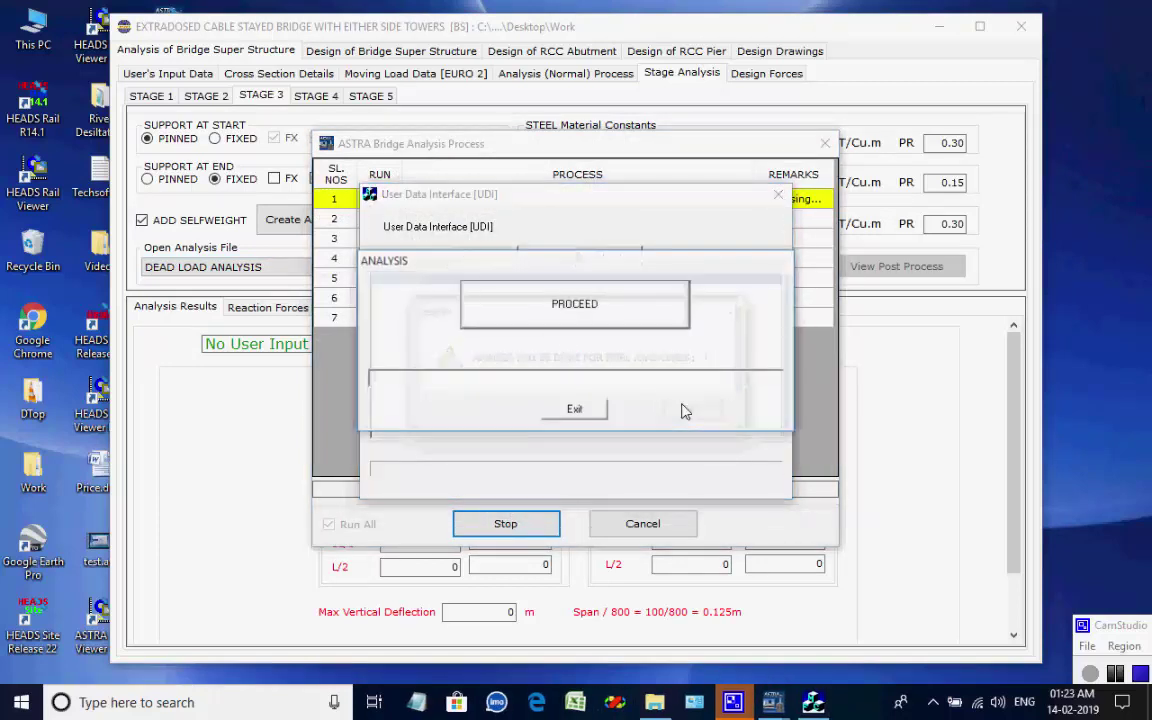
pyautogui.click(616, 323)
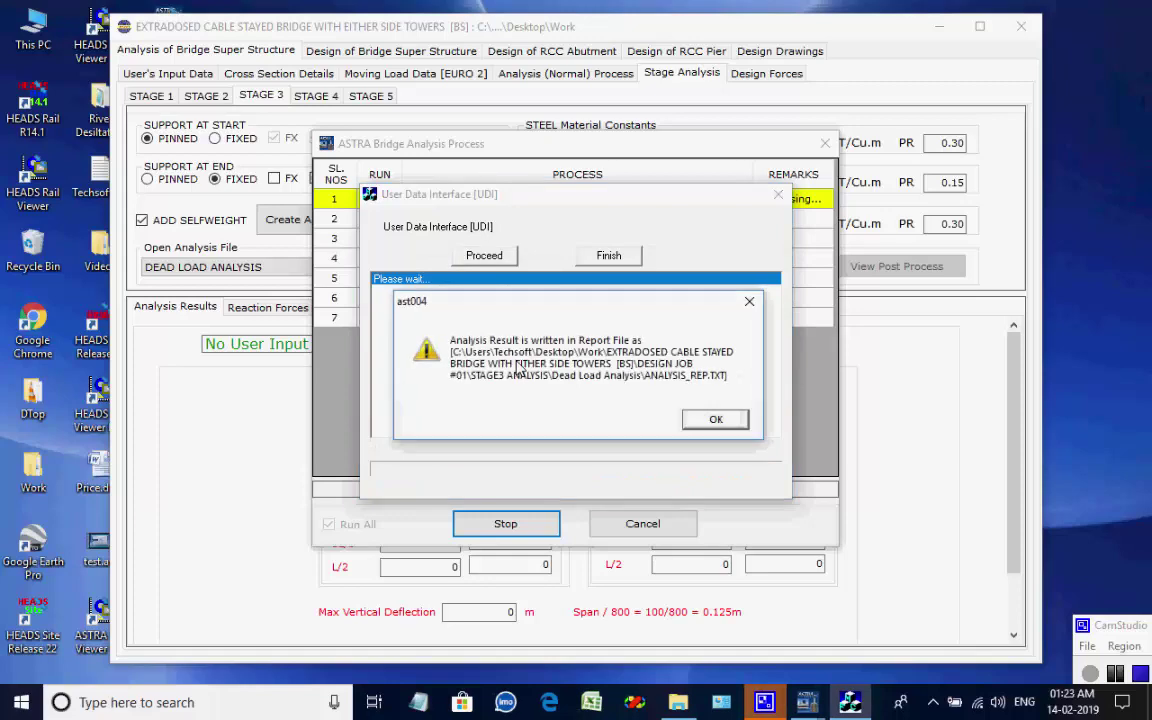
pyautogui.click(703, 422)
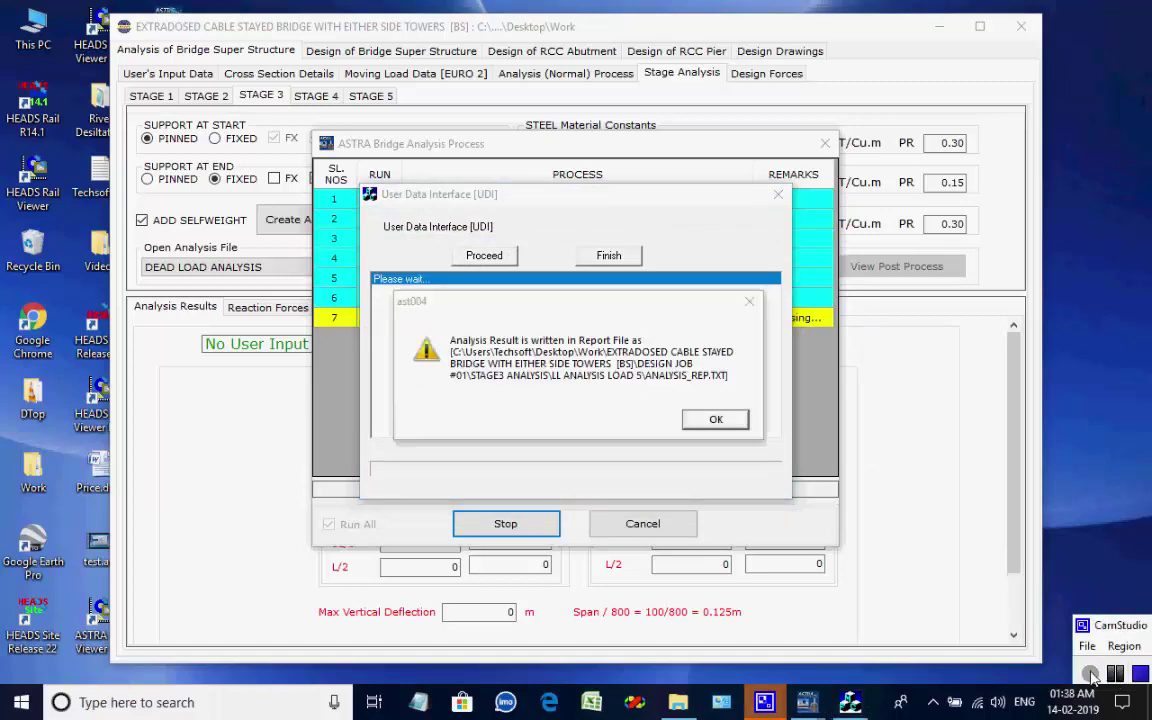
pyautogui.click(730, 422)
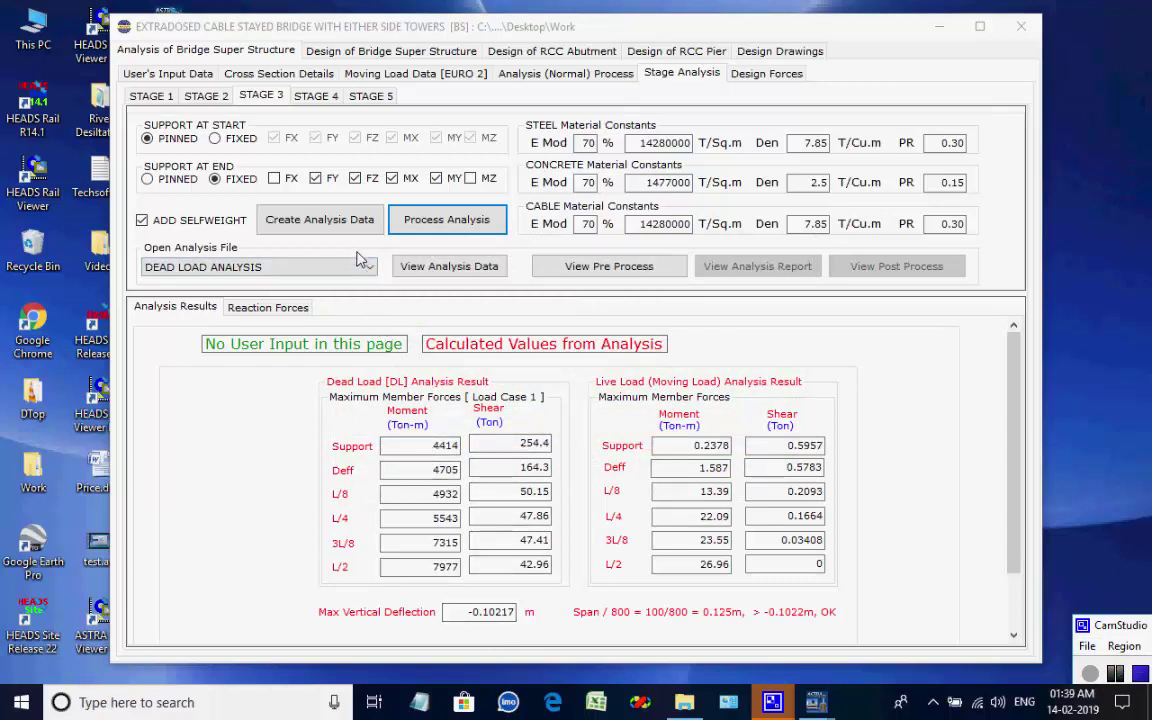
# Create the dead load and live load input data for Stage 4 and check its list of analysis files.
pyautogui.click(320, 93)
pyautogui.click(302, 214)
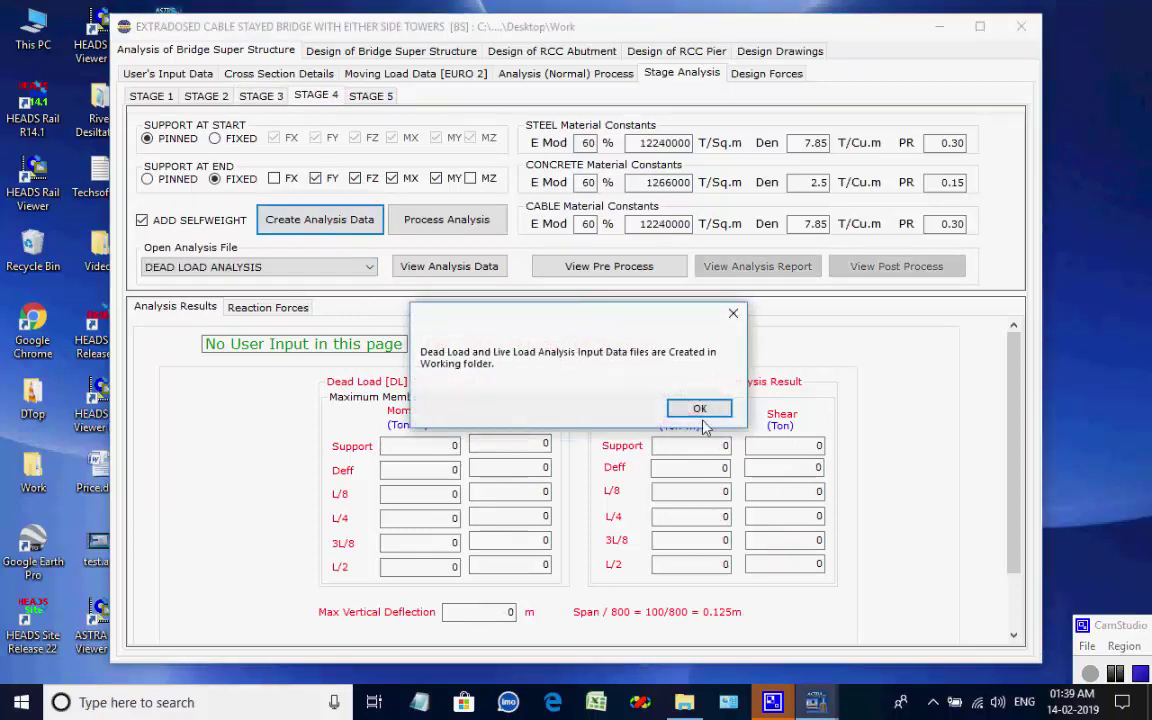
pyautogui.click(700, 410)
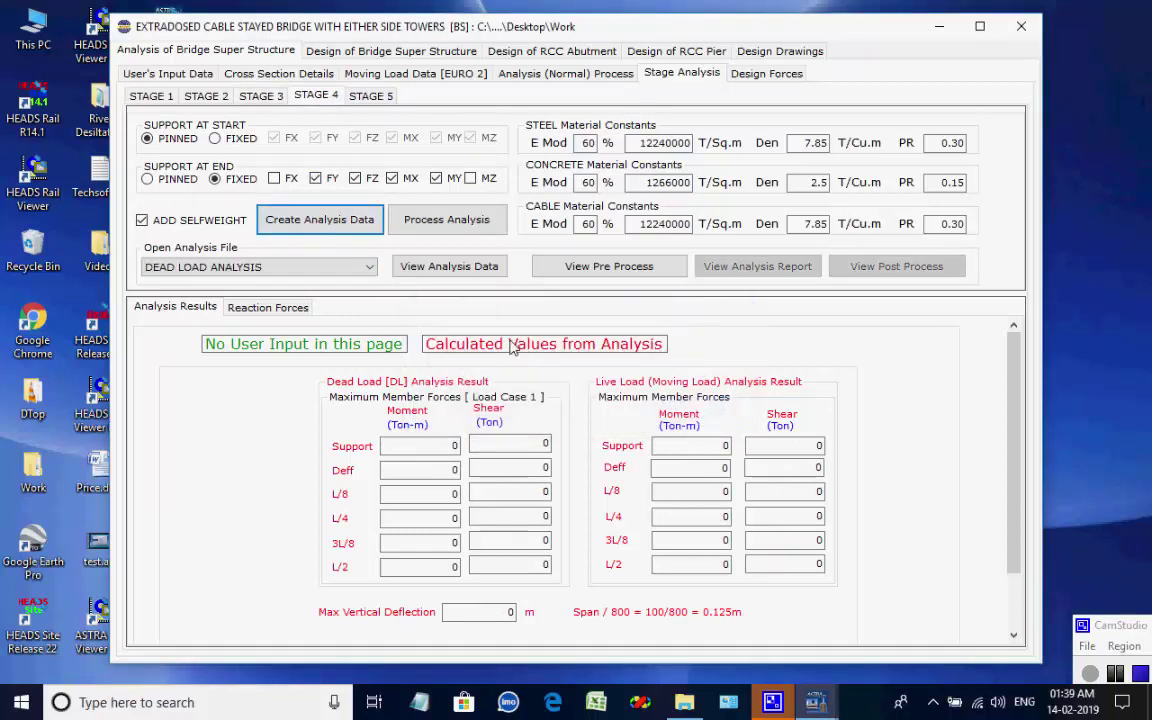
pyautogui.click(368, 268)
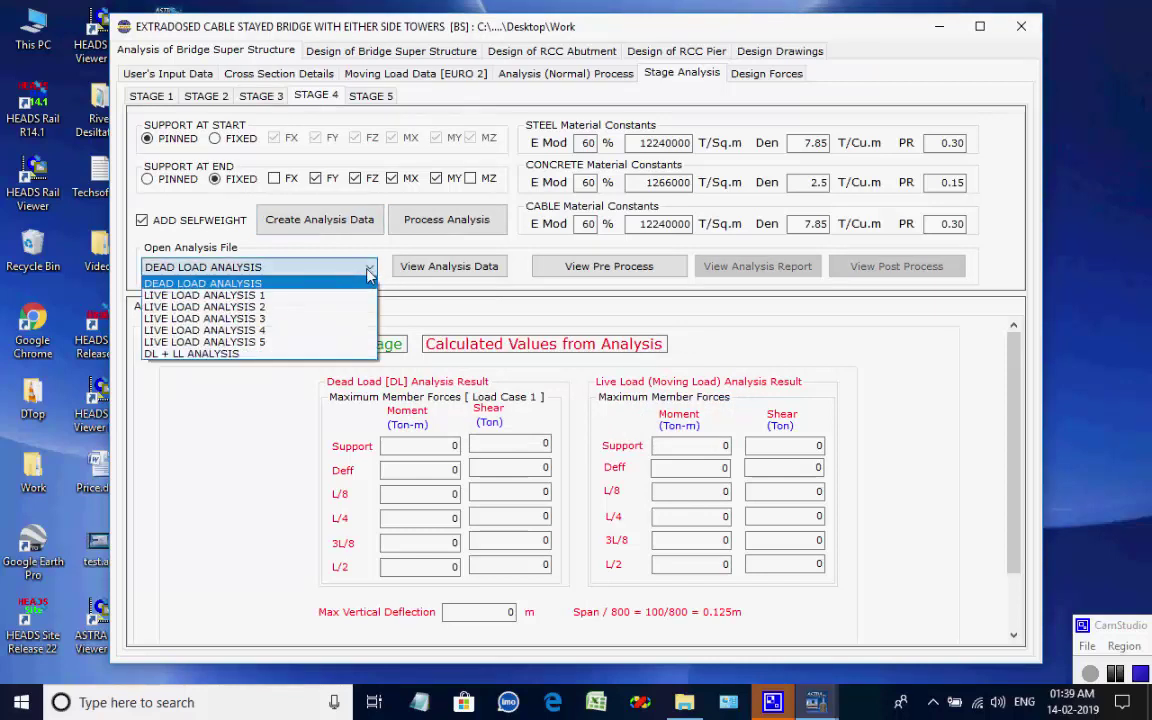
pyautogui.click(372, 268)
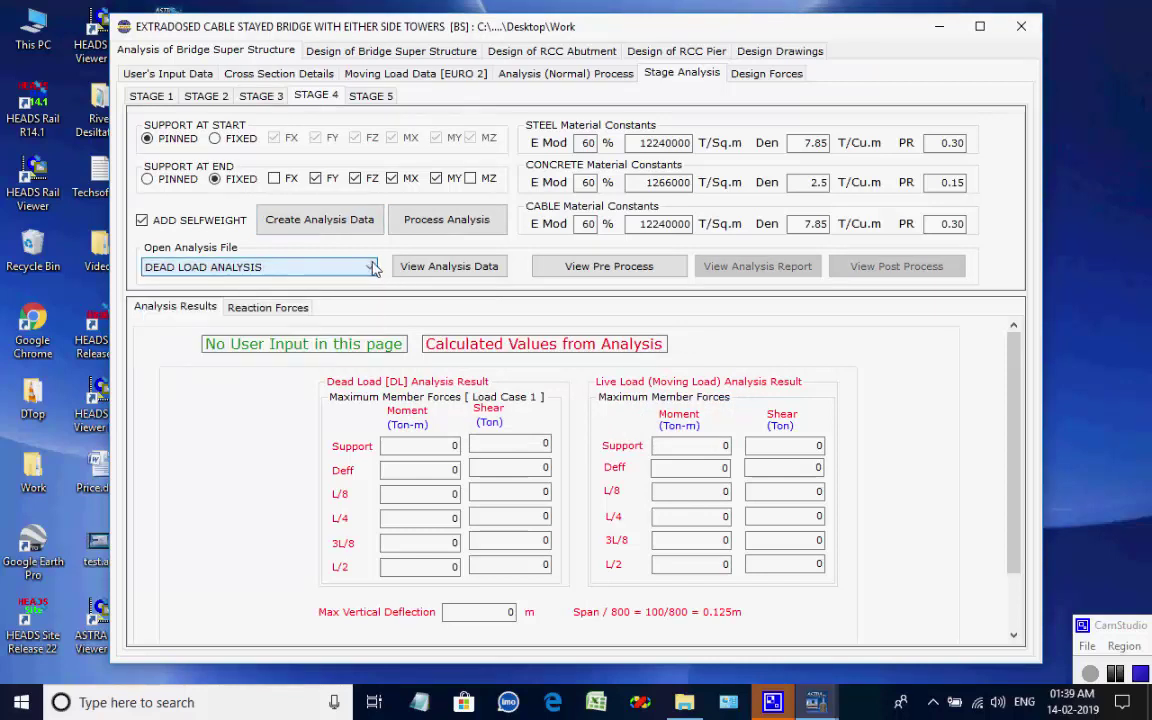
# Process all the Stage 4 dead load, combined DL + LL and live load analyses and check the dead load moment and shear at the support.
pyautogui.click(436, 238)
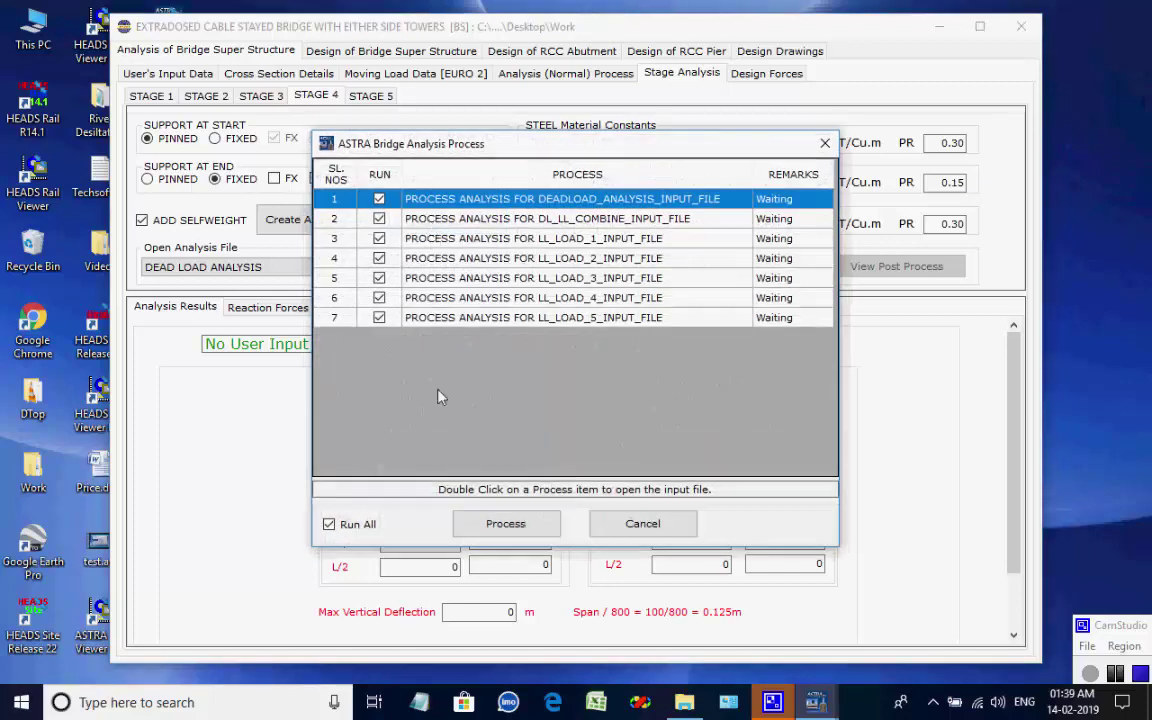
pyautogui.click(503, 527)
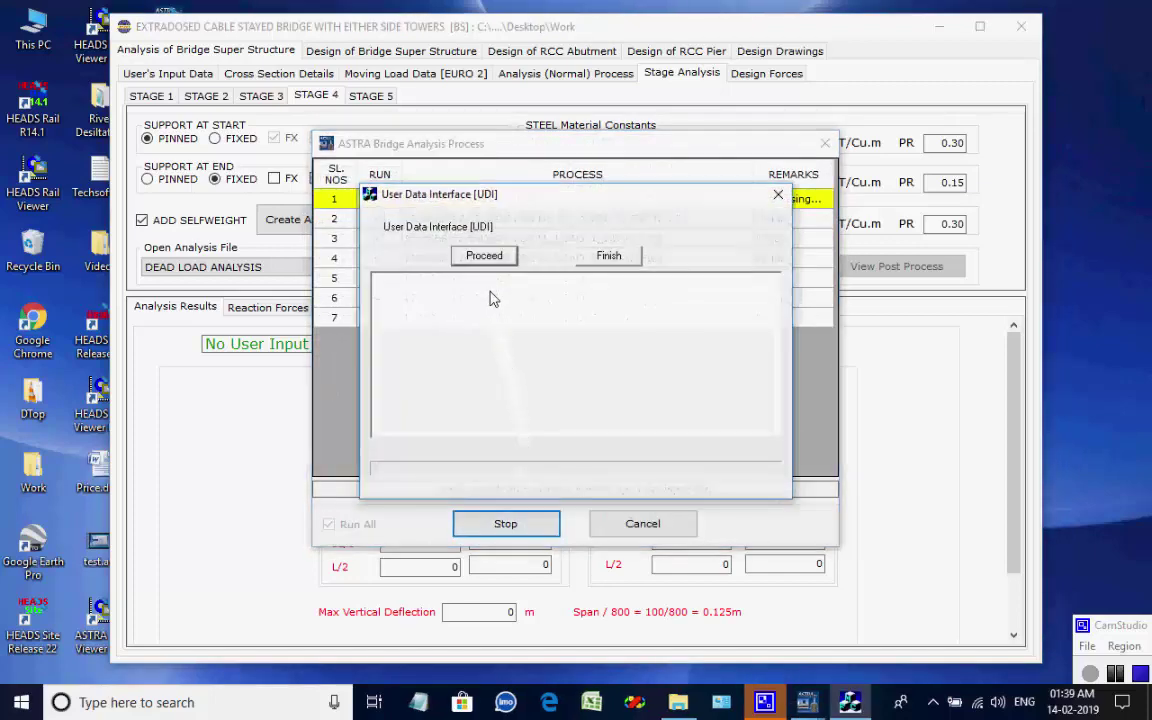
pyautogui.click(484, 257)
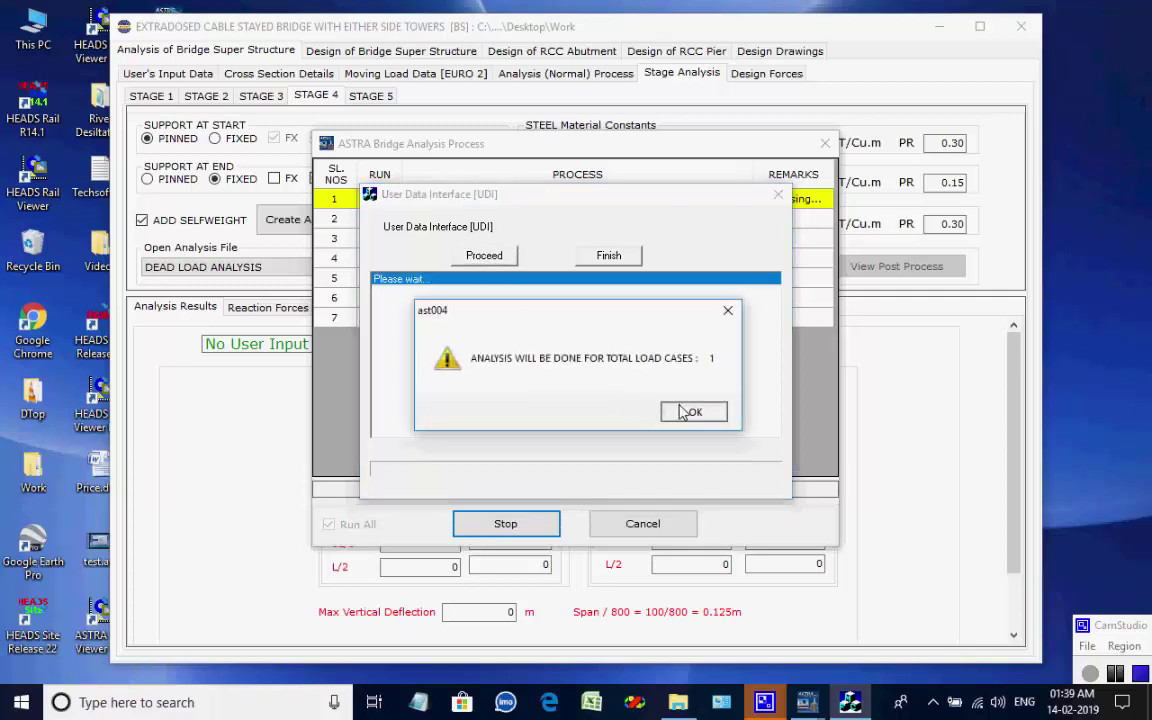
pyautogui.click(679, 411)
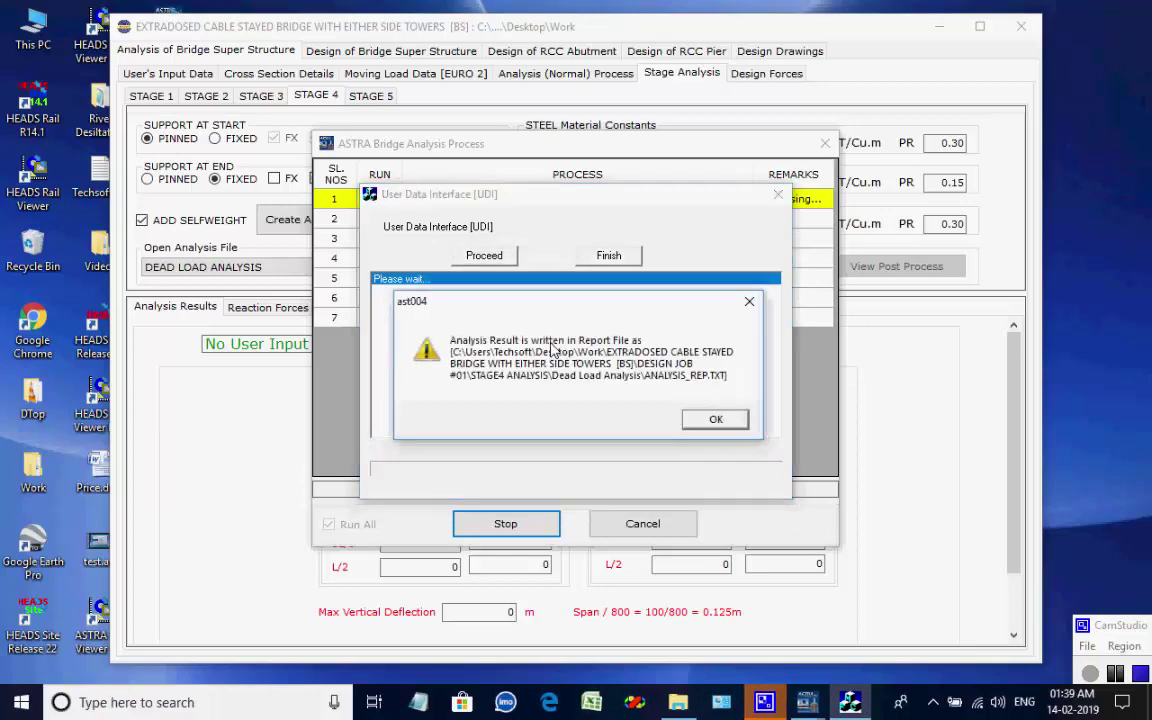
pyautogui.click(716, 421)
pyautogui.click(484, 257)
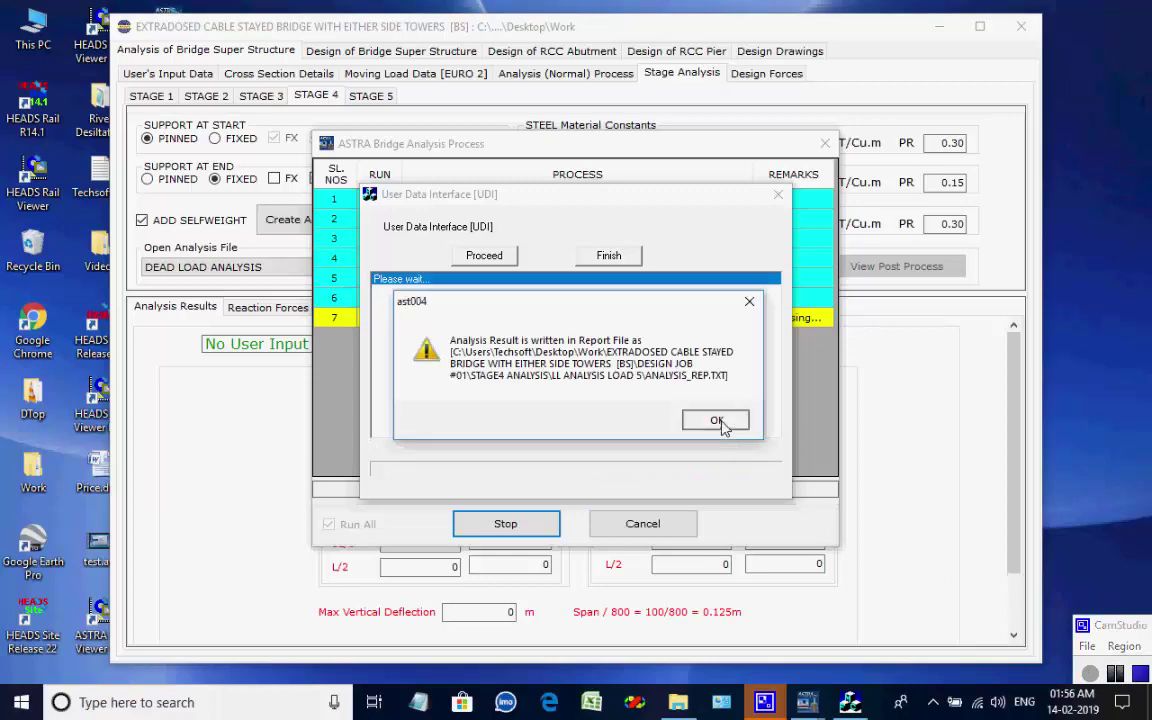
pyautogui.click(719, 420)
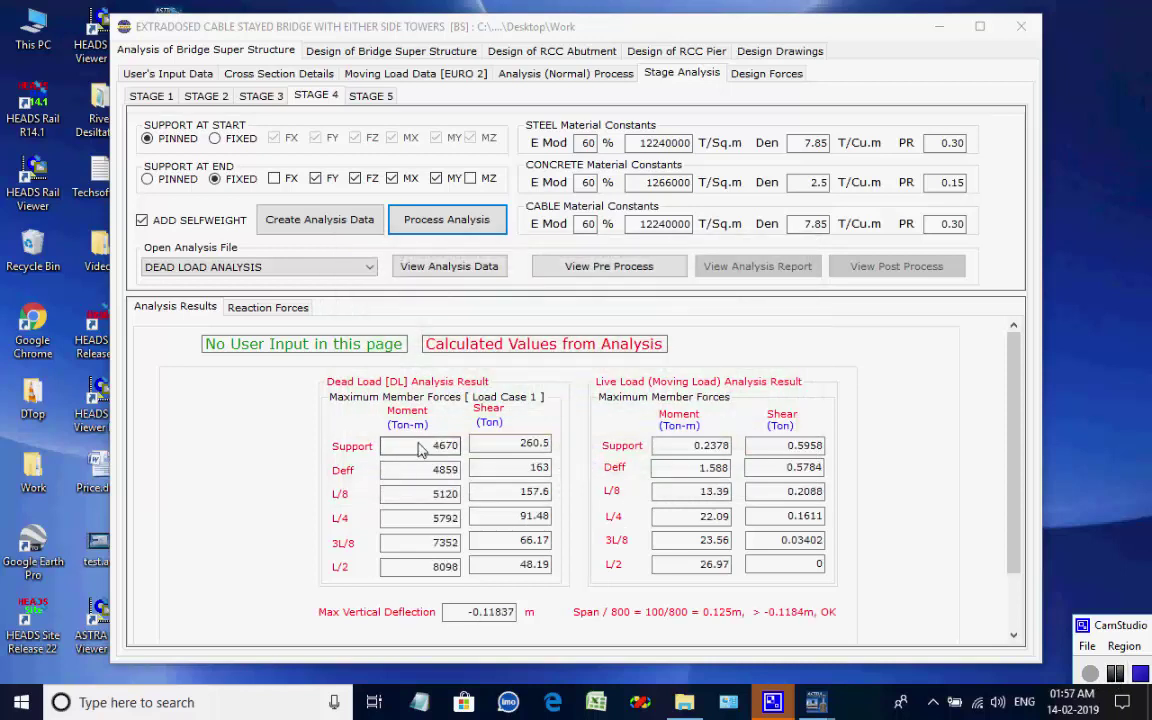
pyautogui.click(452, 447)
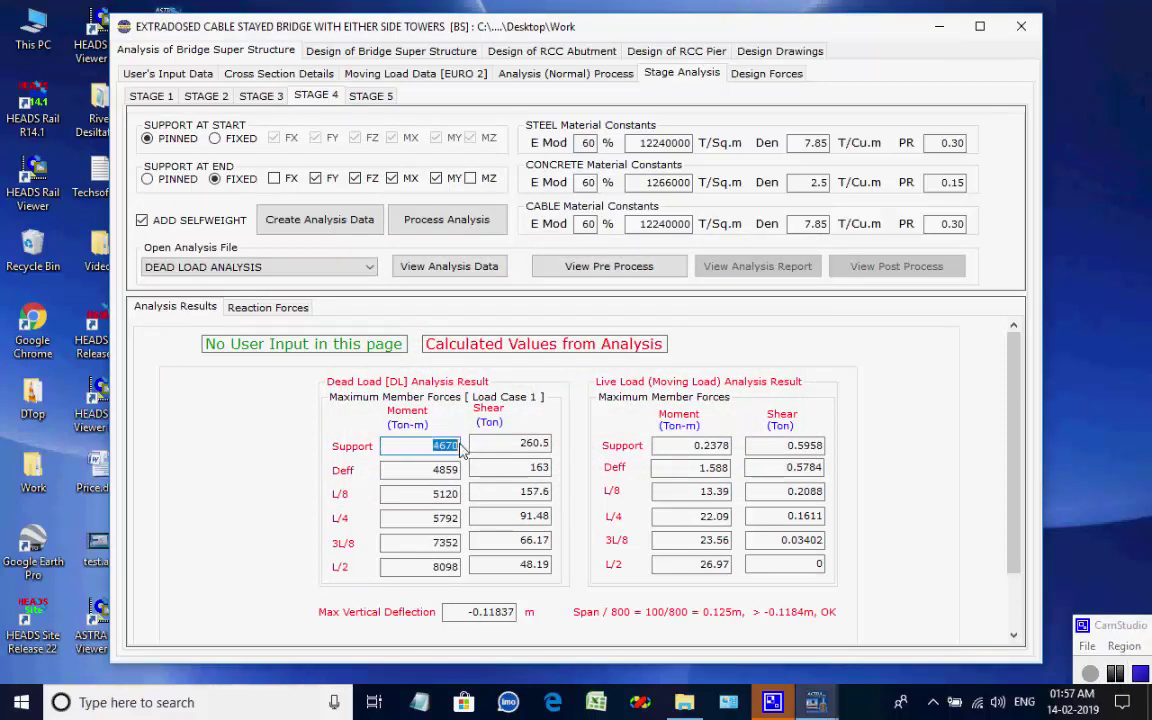
pyautogui.click(480, 443)
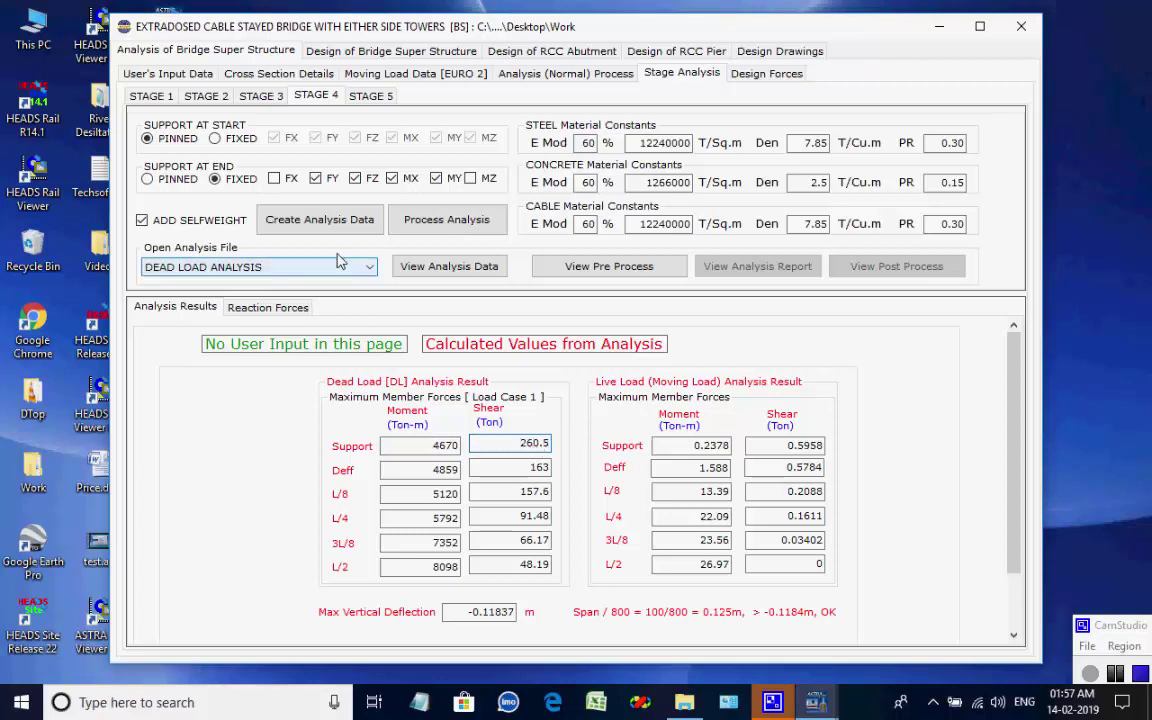
# Create the dead load and live load input data for Stage 5 and check its list of analysis files.
pyautogui.click(369, 100)
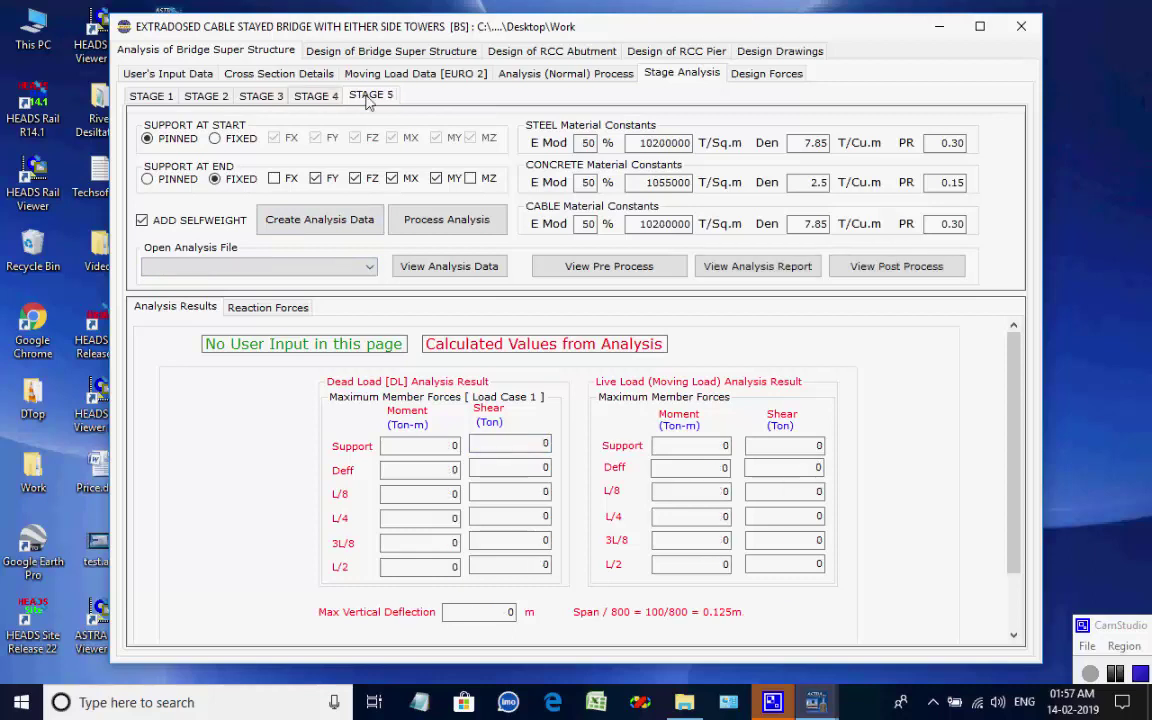
pyautogui.click(320, 220)
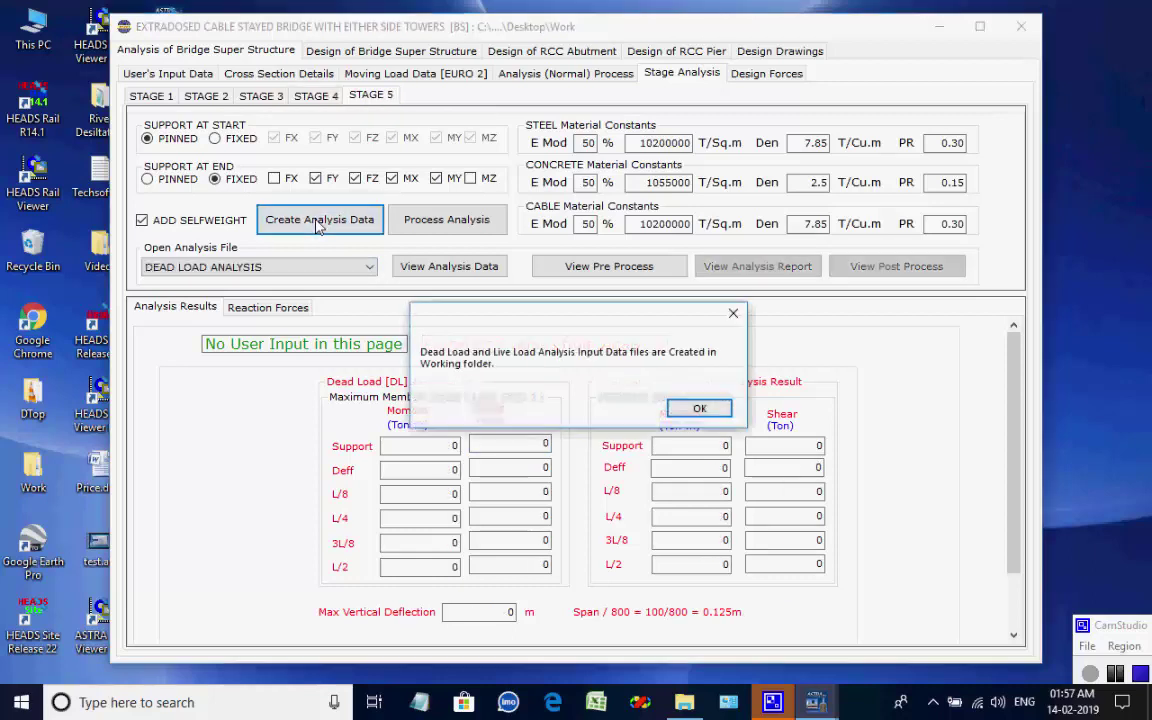
pyautogui.click(695, 410)
pyautogui.click(371, 270)
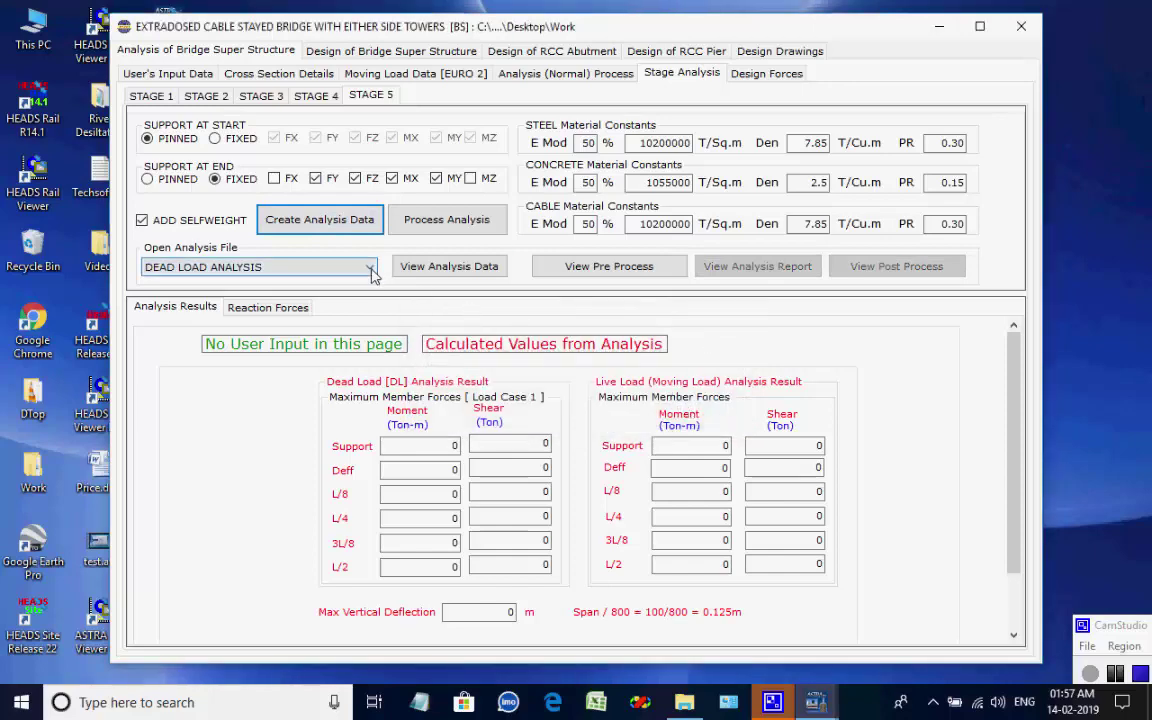
pyautogui.click(371, 270)
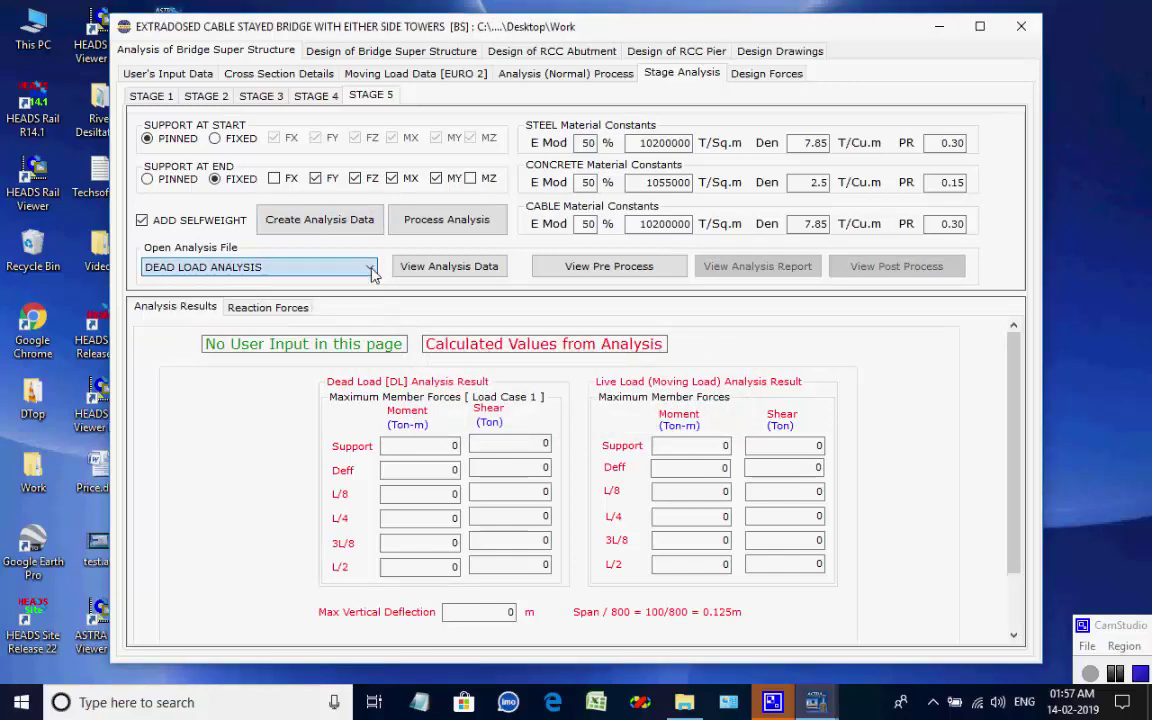
# Process all the Stage 5 analyses: dead load, combined DL + LL and live loads 1 to 5.
pyautogui.click(415, 220)
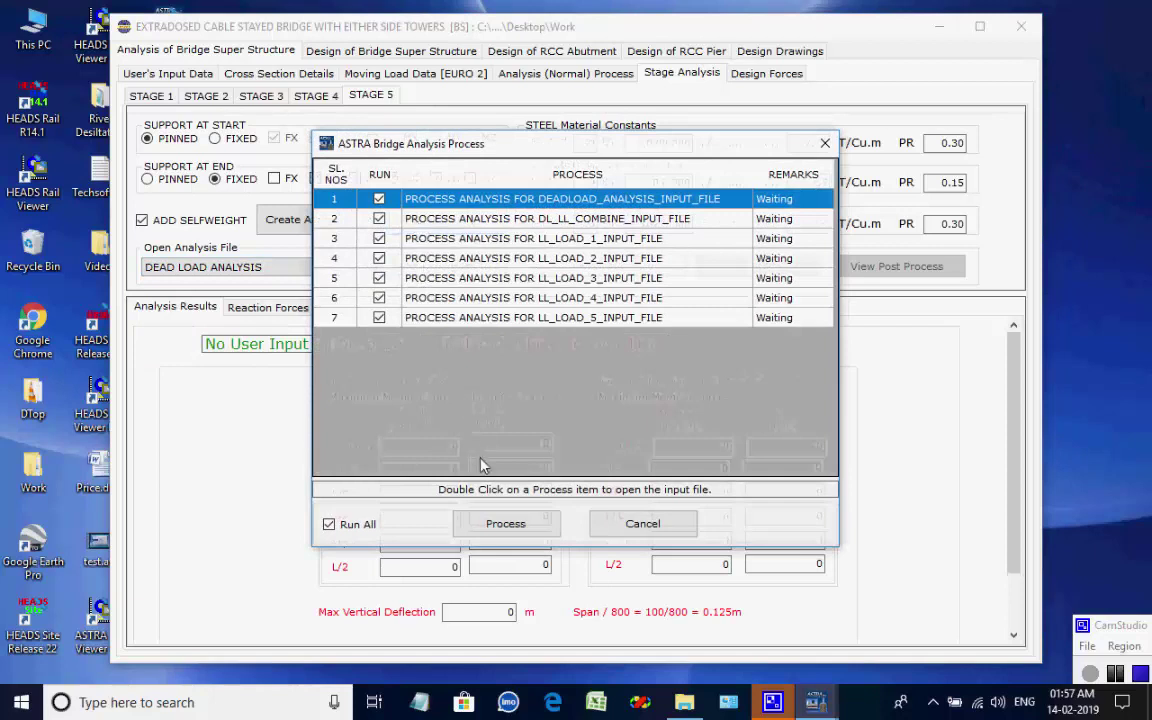
pyautogui.click(503, 527)
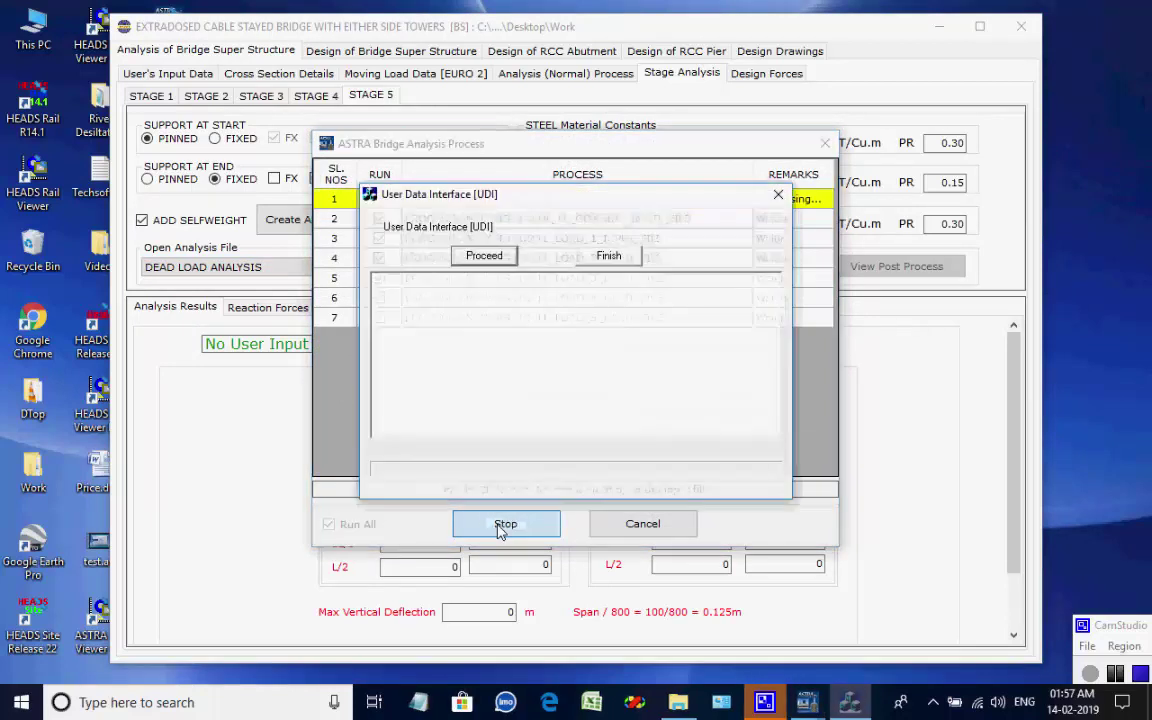
pyautogui.click(486, 258)
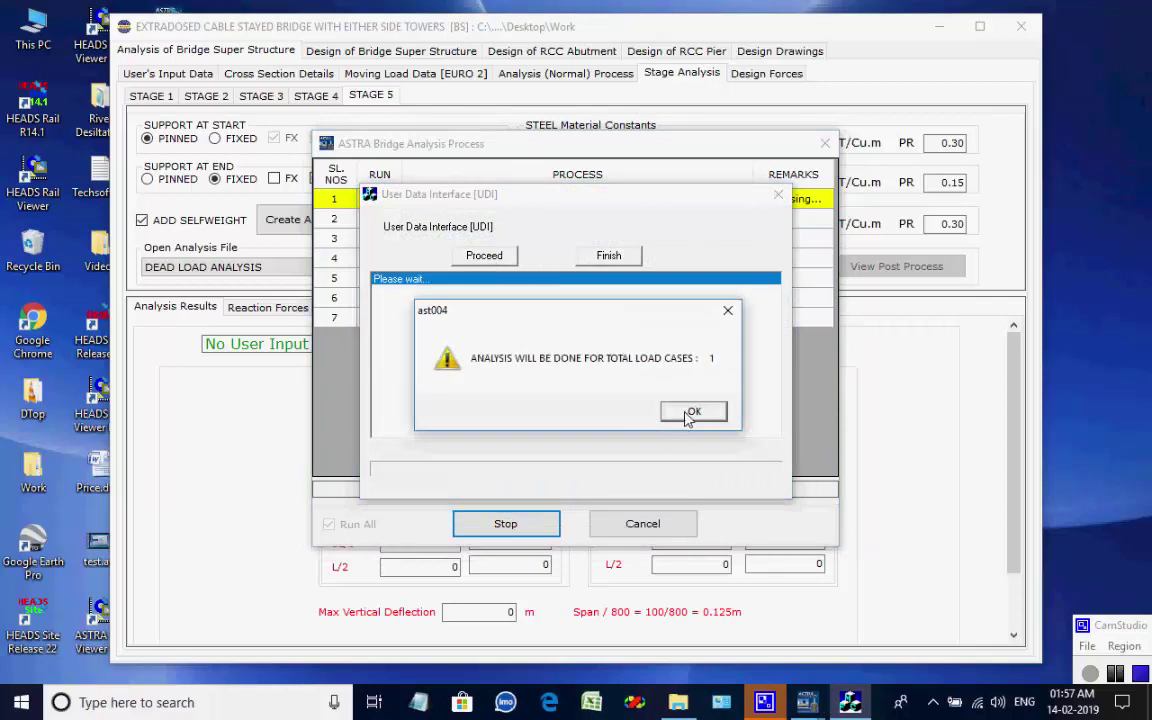
pyautogui.click(692, 413)
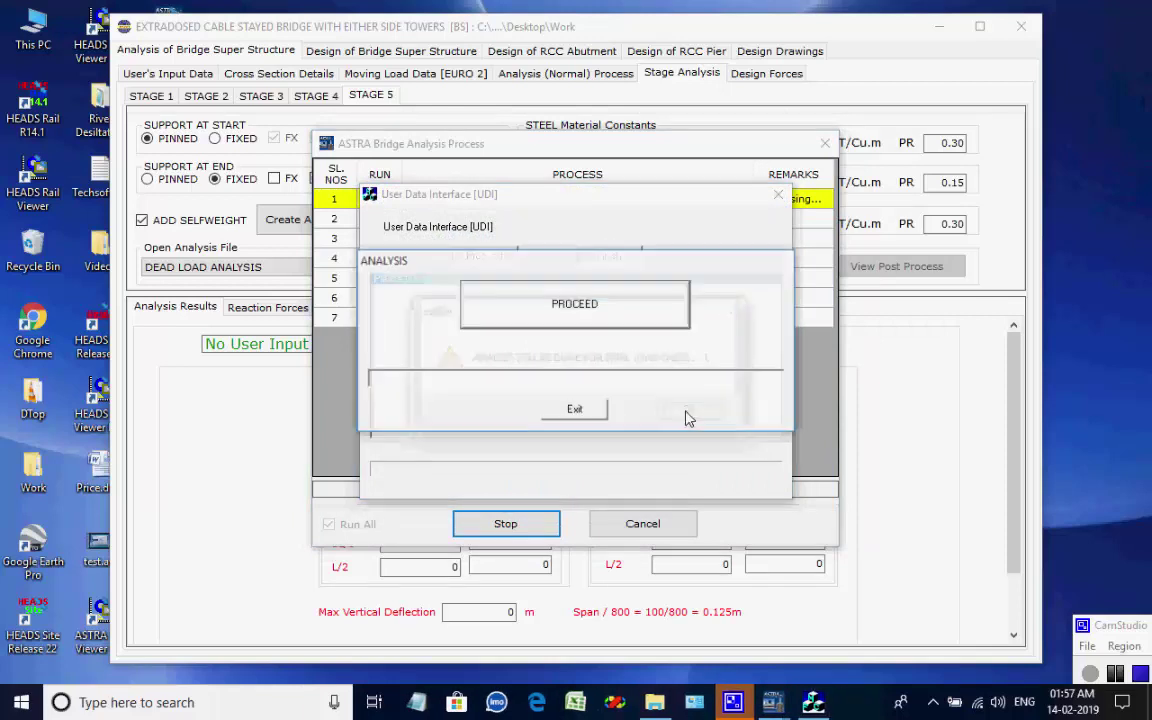
pyautogui.click(603, 316)
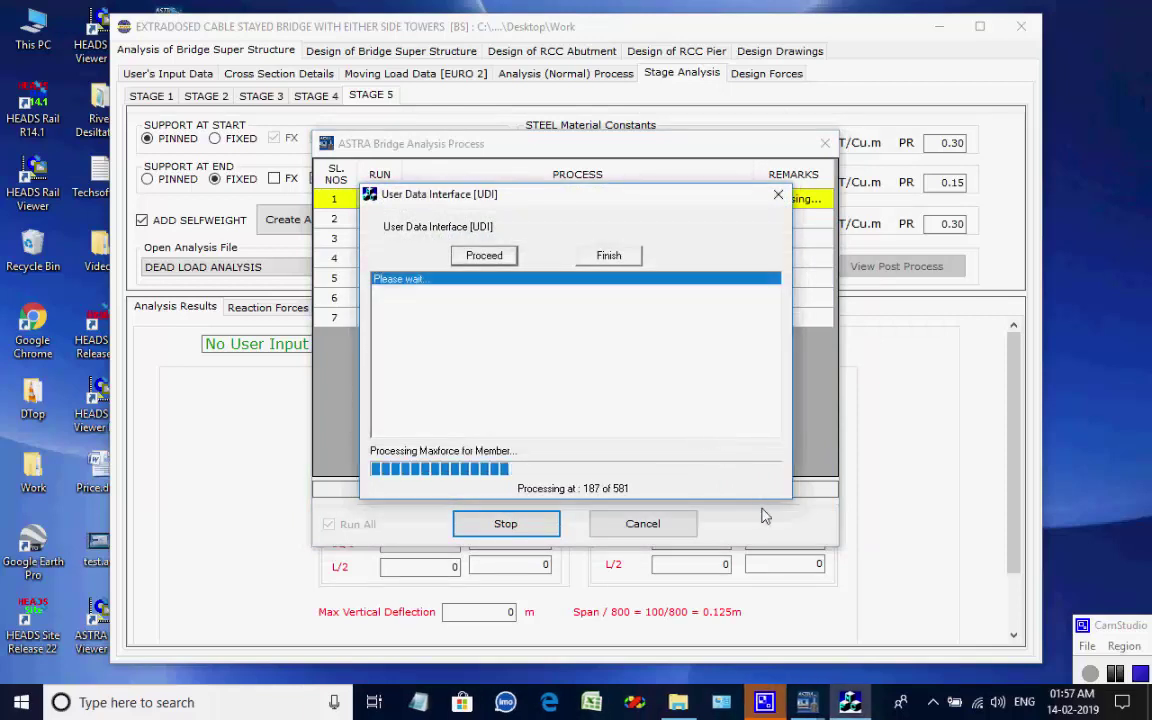
pyautogui.click(699, 419)
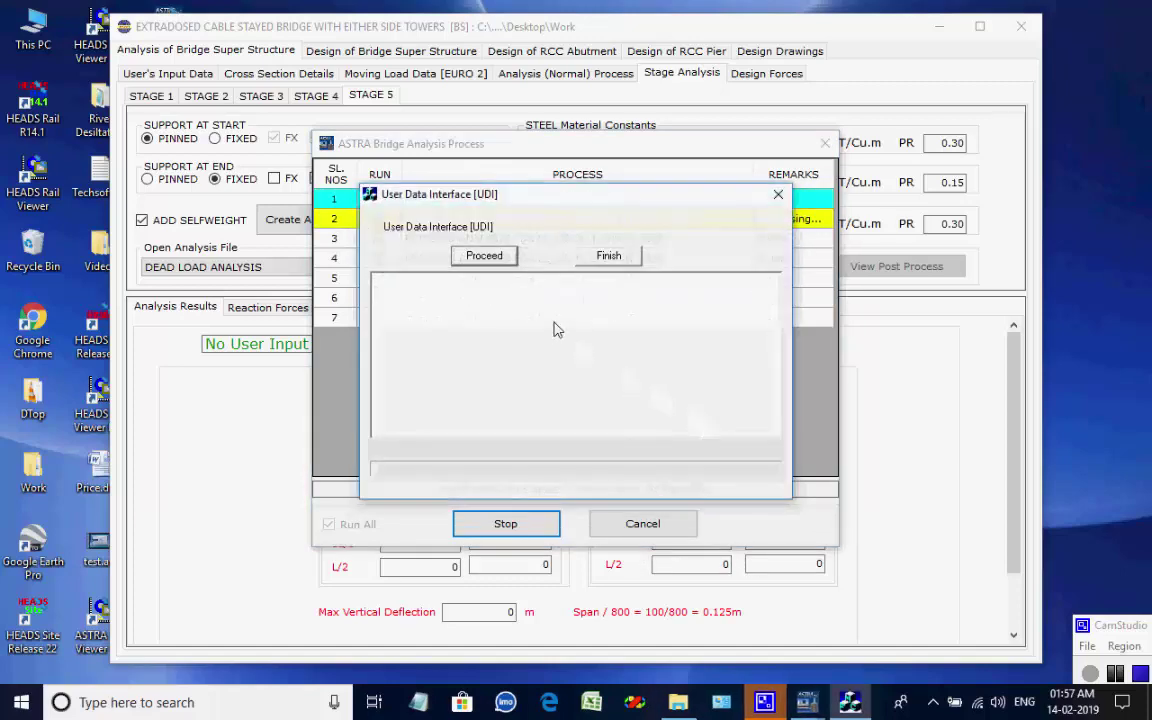
pyautogui.click(503, 258)
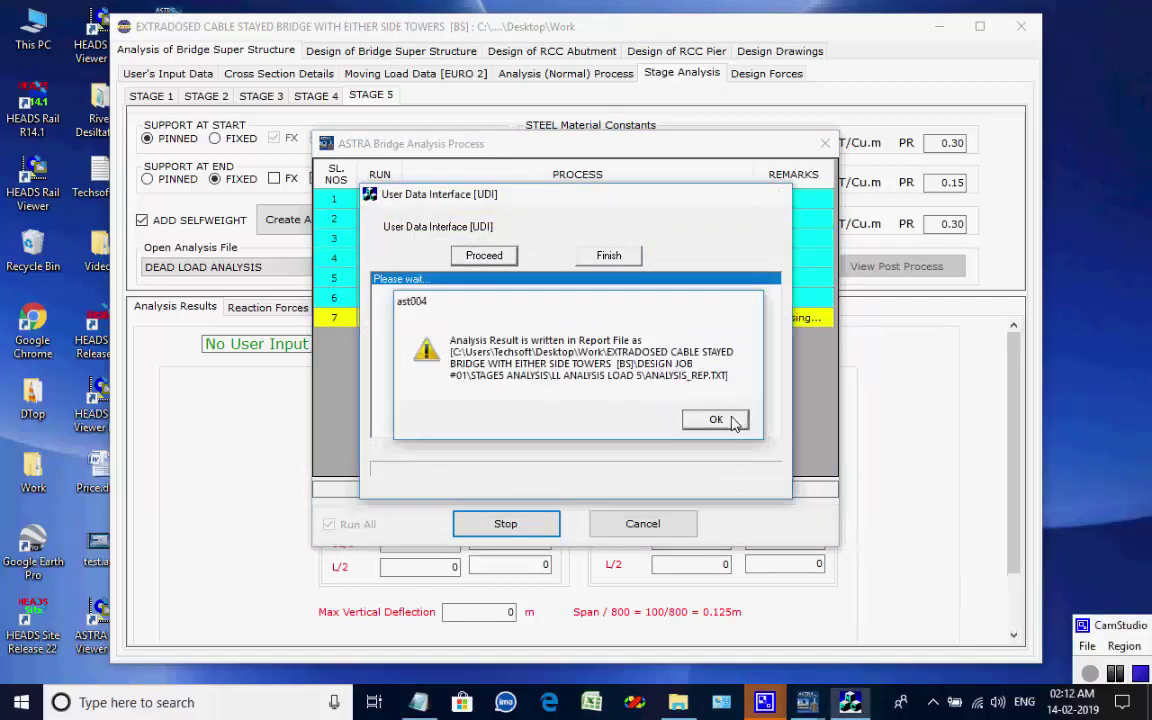
pyautogui.click(718, 420)
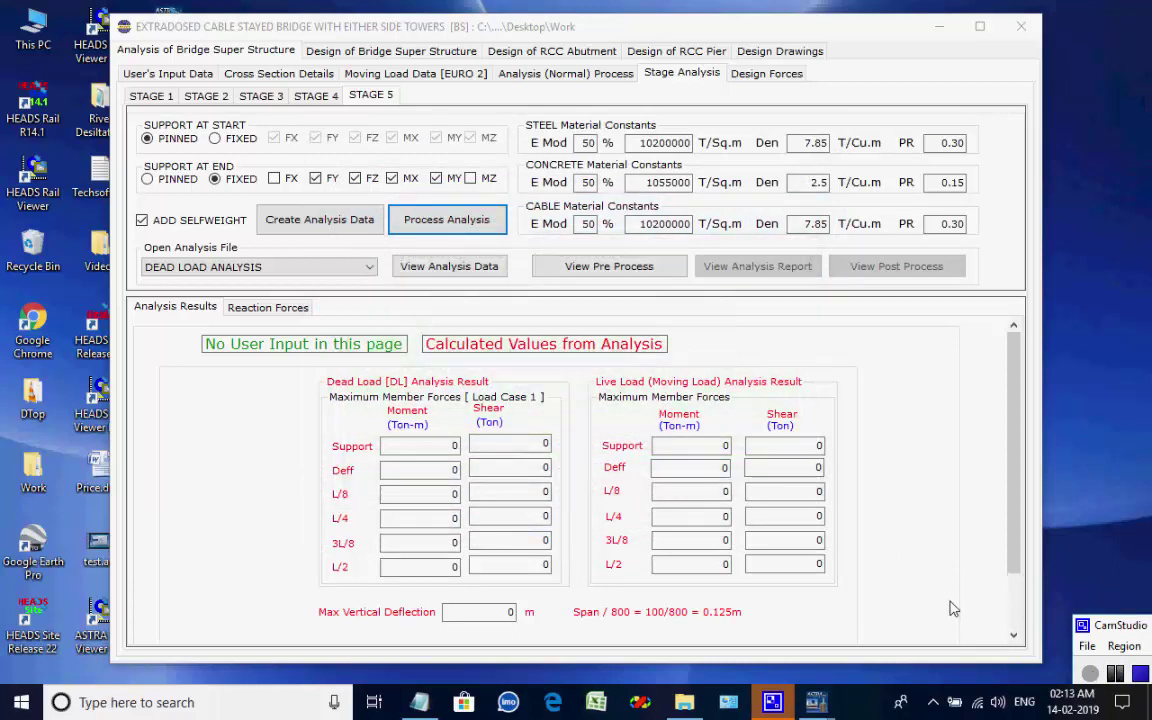
# Check the Stage 5 dead load moment and shear at the support.
pyautogui.click(437, 448)
pyautogui.doubleClick(437, 448)
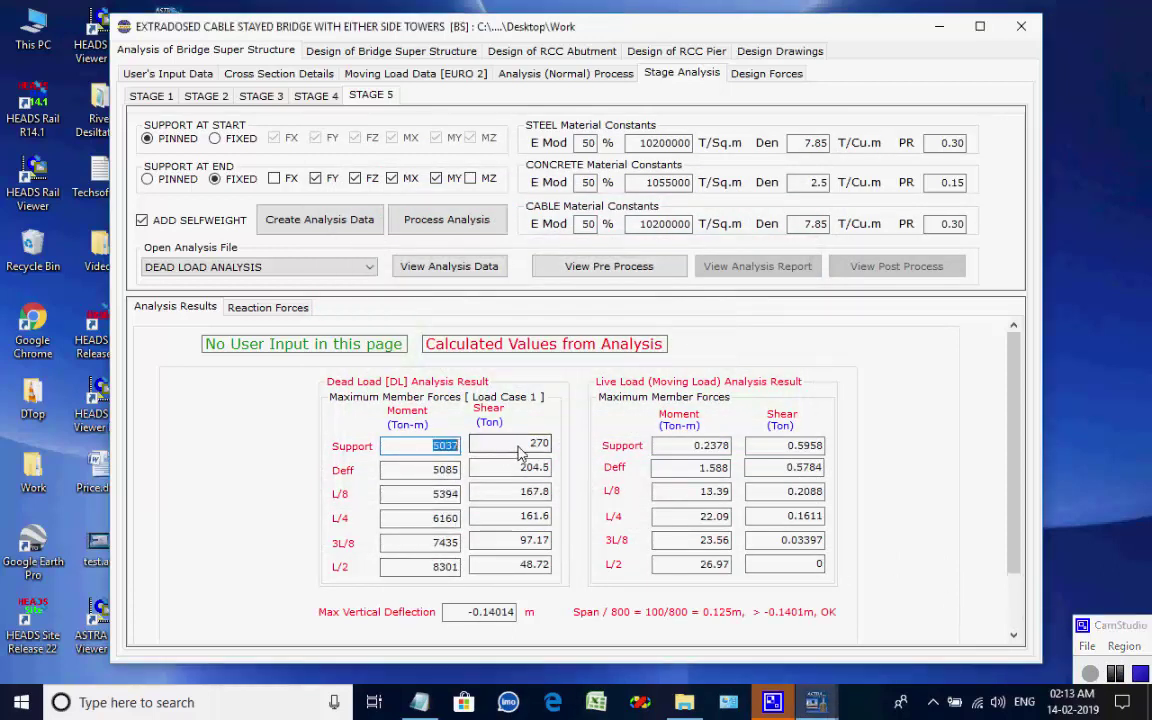
pyautogui.doubleClick(533, 446)
pyautogui.click(533, 446)
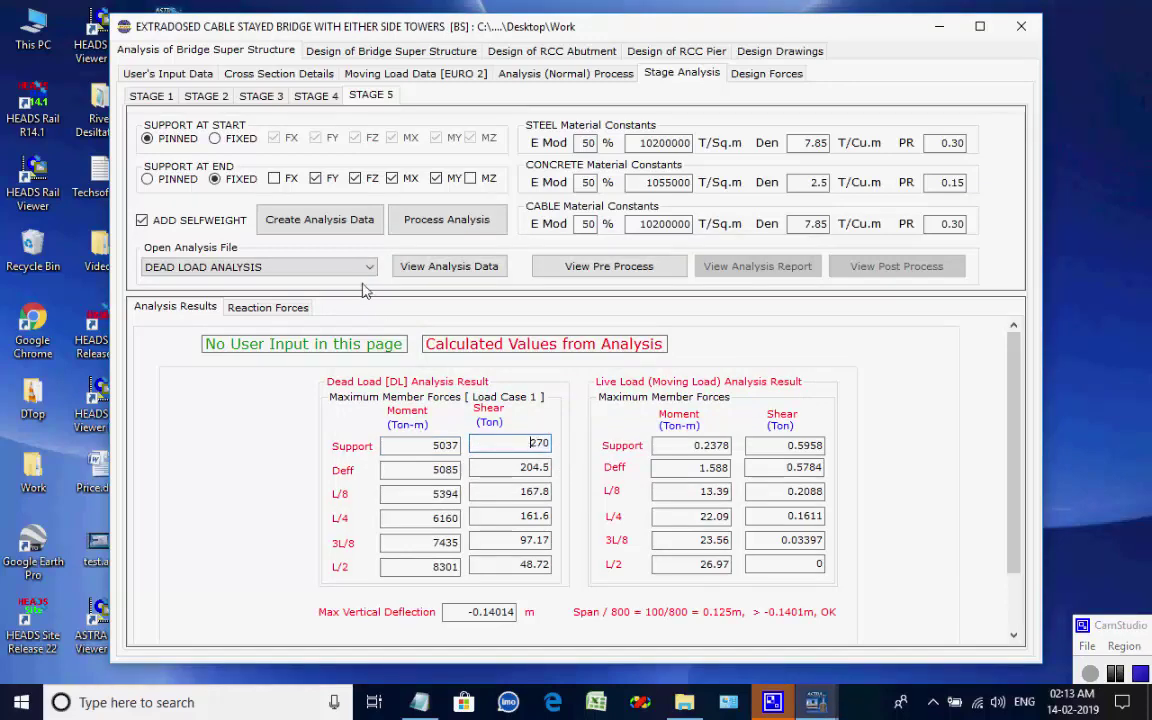
# Review the Stage 5 reaction forces: dead load support reactions, live load support reactions and maximum forces for bearings.
pyautogui.click(268, 309)
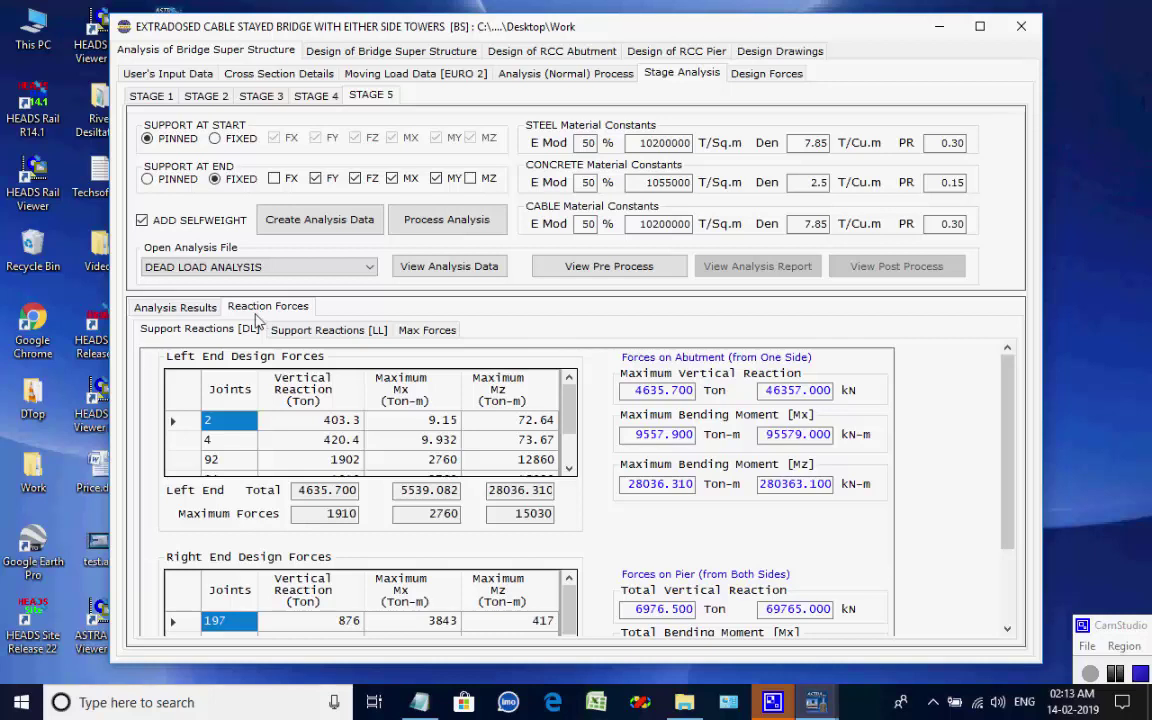
pyautogui.scroll(-1, 366, 440)
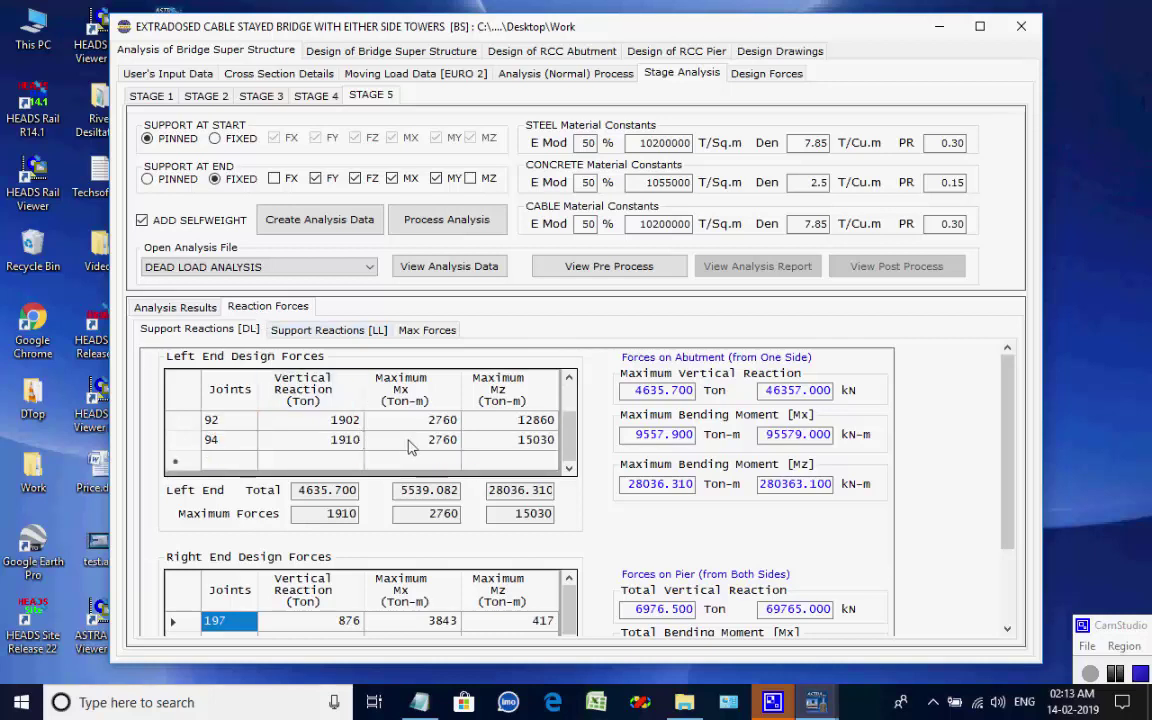
pyautogui.scroll(1, 515, 410)
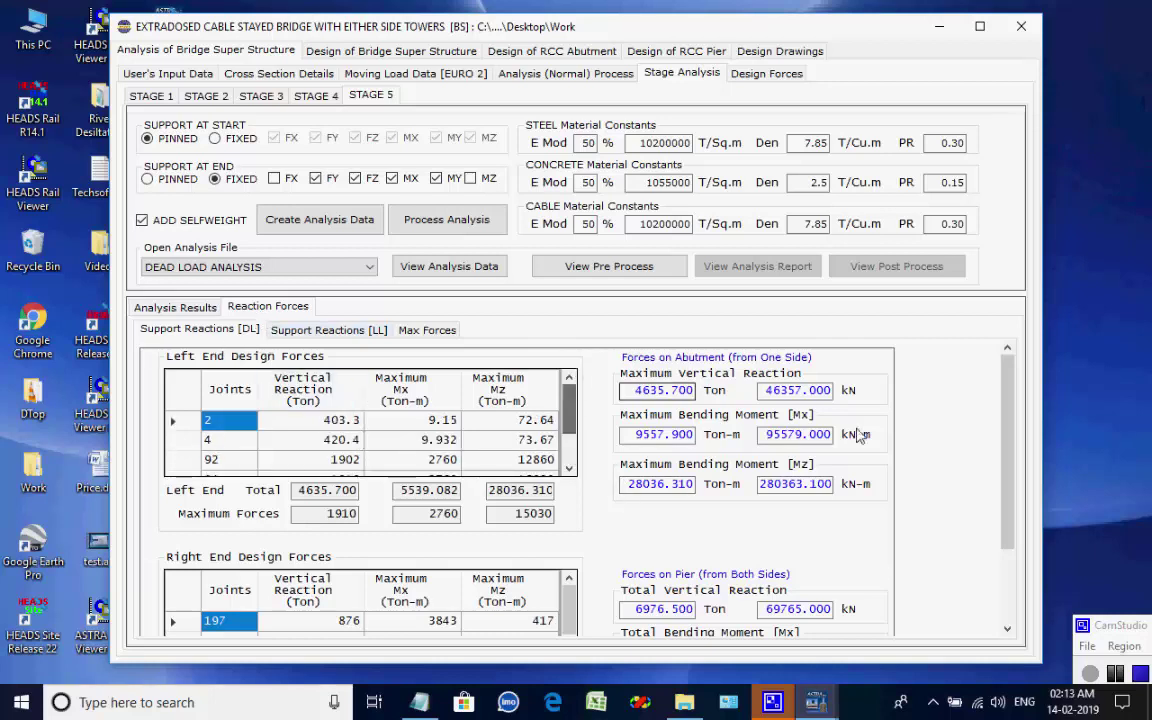
pyautogui.moveTo(1008, 440); pyautogui.dragTo(1014, 365)
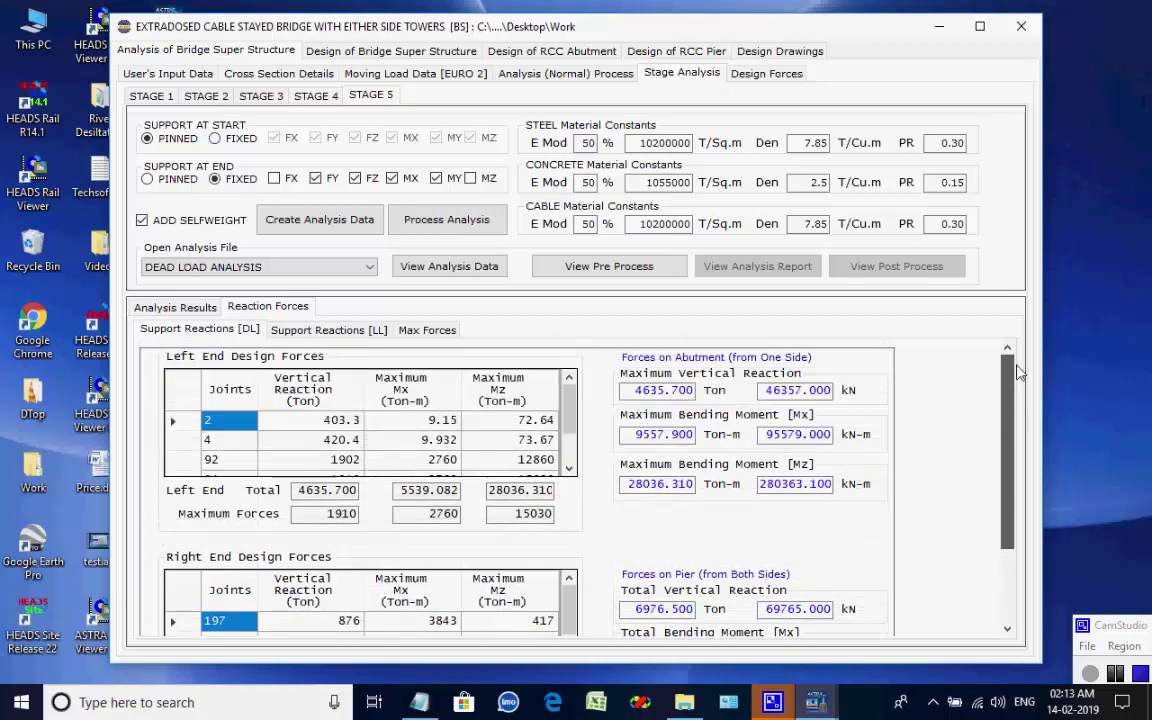
pyautogui.click(339, 335)
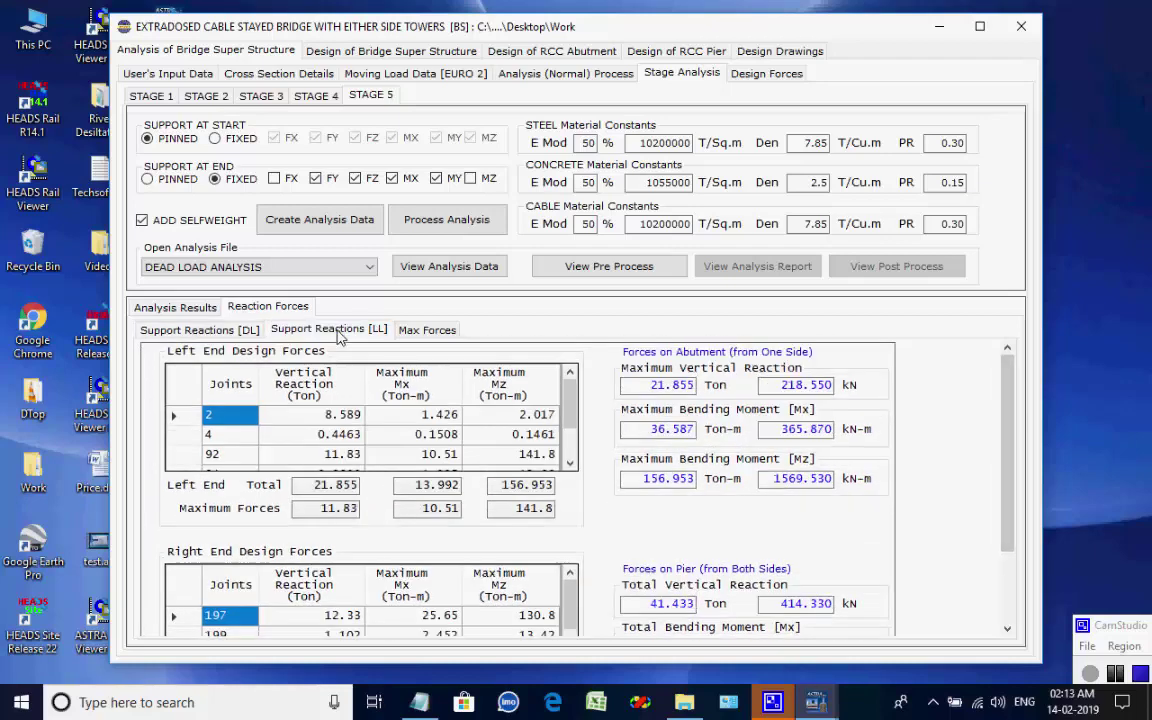
pyautogui.click(414, 334)
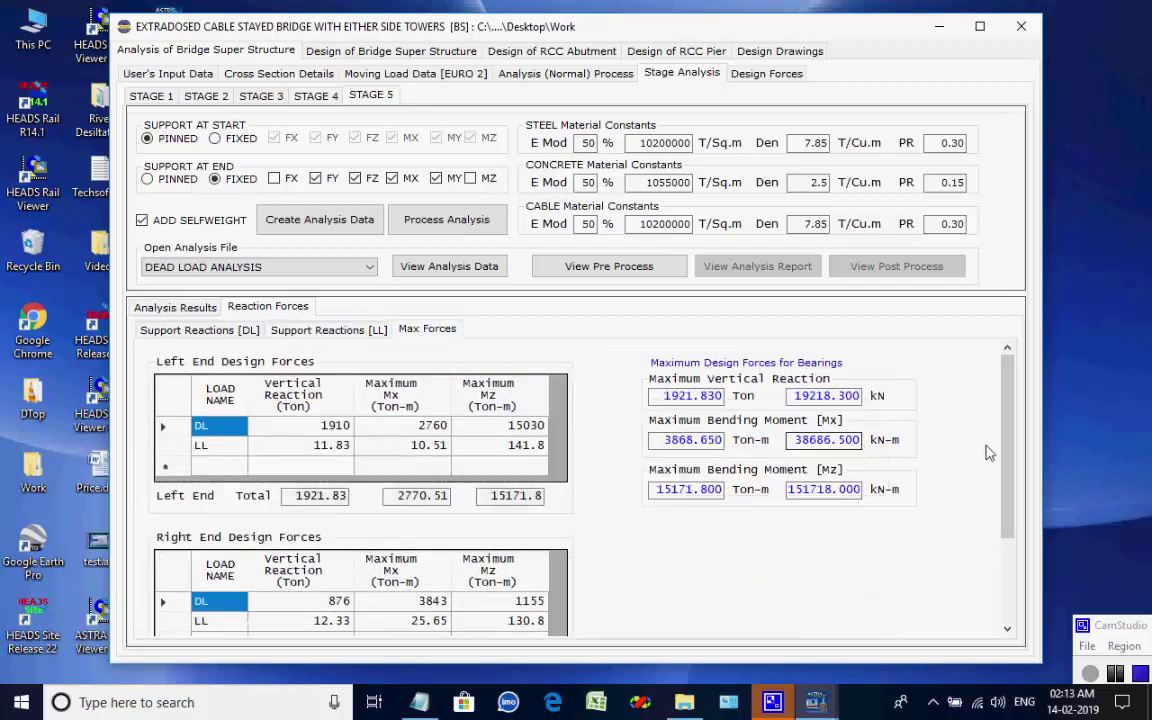
pyautogui.moveTo(1008, 470); pyautogui.dragTo(1000, 337)
# Inspect the Stage 5 dead load bridge deck model in the pre-process viewer and close it.
pyautogui.click(594, 270)
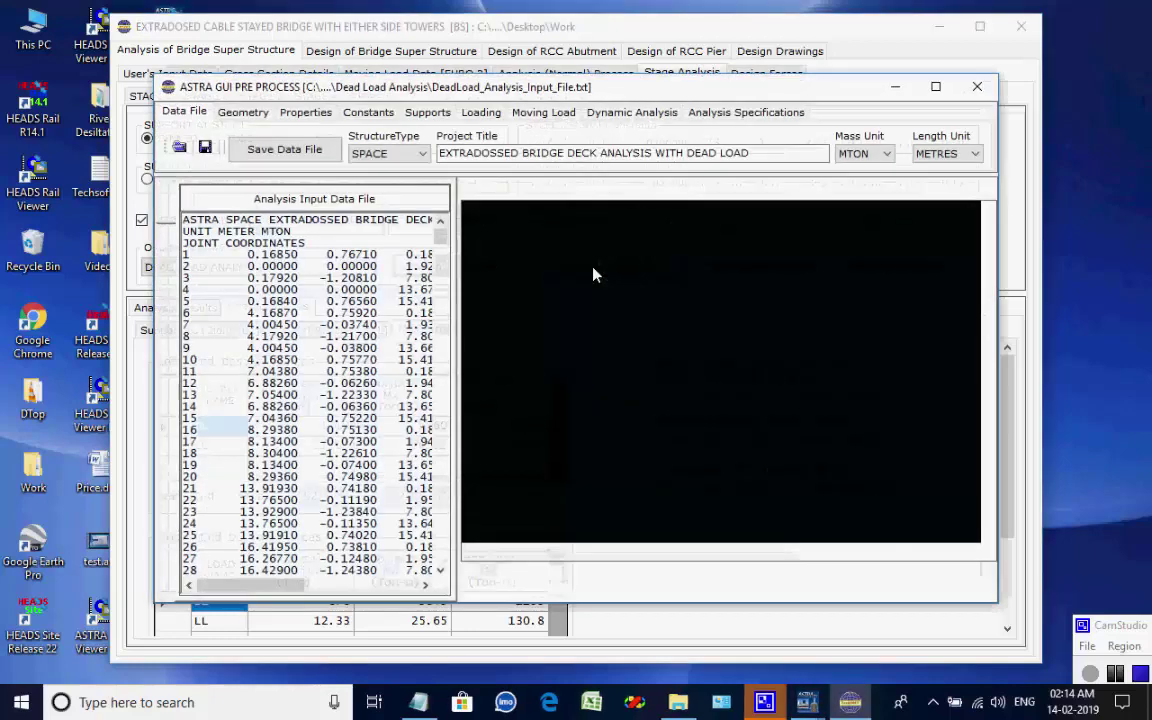
pyautogui.moveTo(600, 318); pyautogui.dragTo(740, 476)
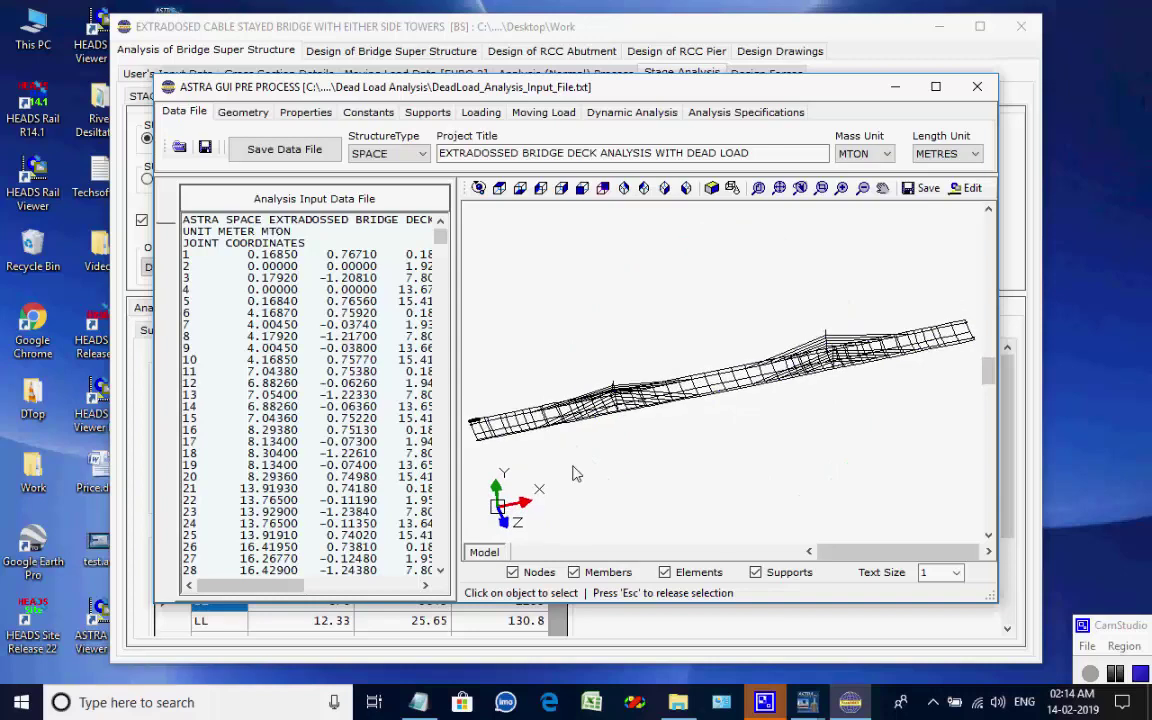
pyautogui.click(975, 87)
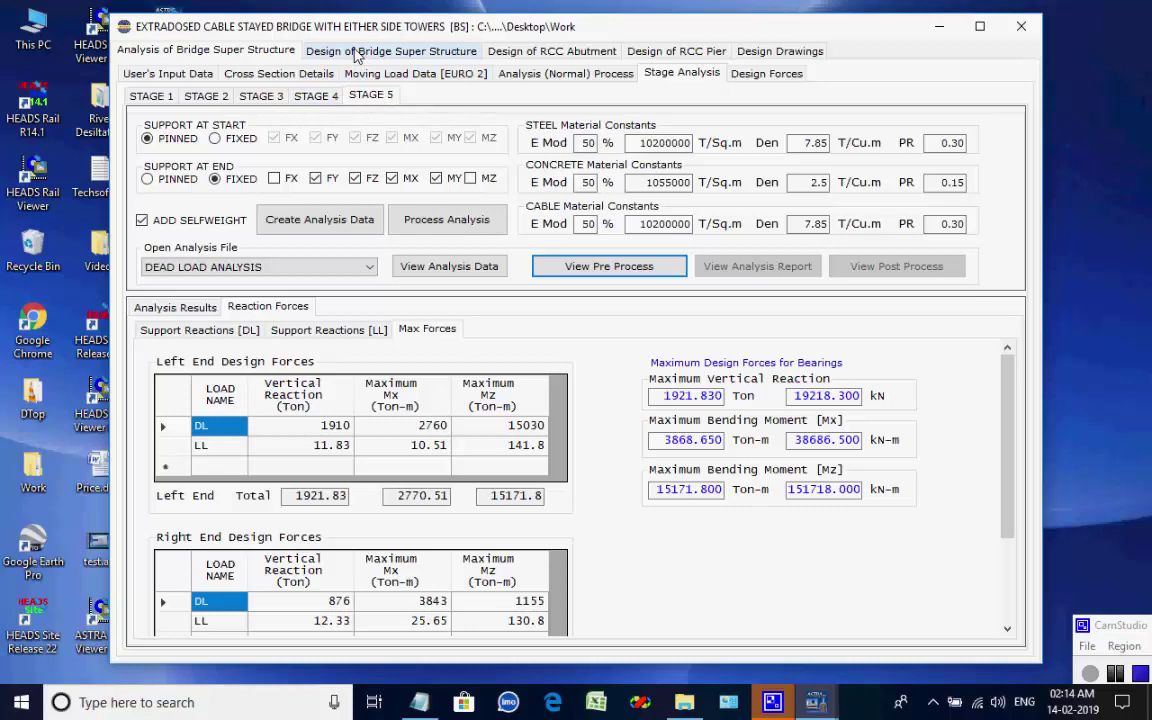
# Compare the design forces across the analysis stages and select STAGE 2 ANALYSIS as the design stage.
pyautogui.click(755, 75)
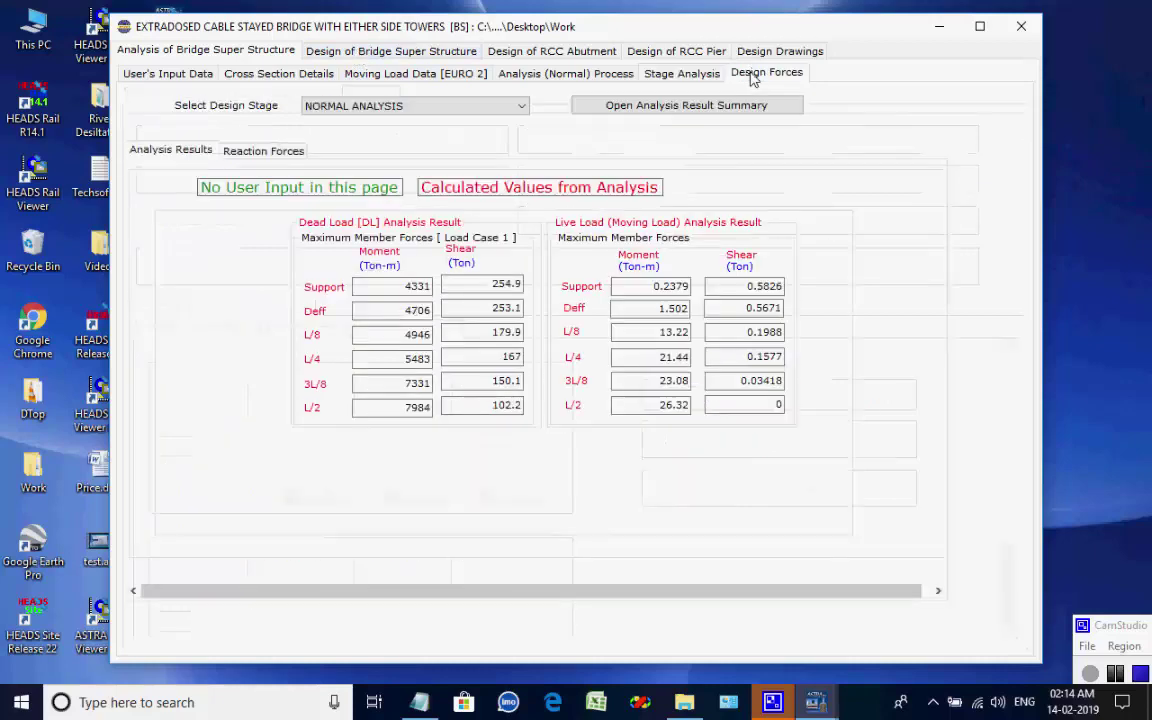
pyautogui.click(522, 108)
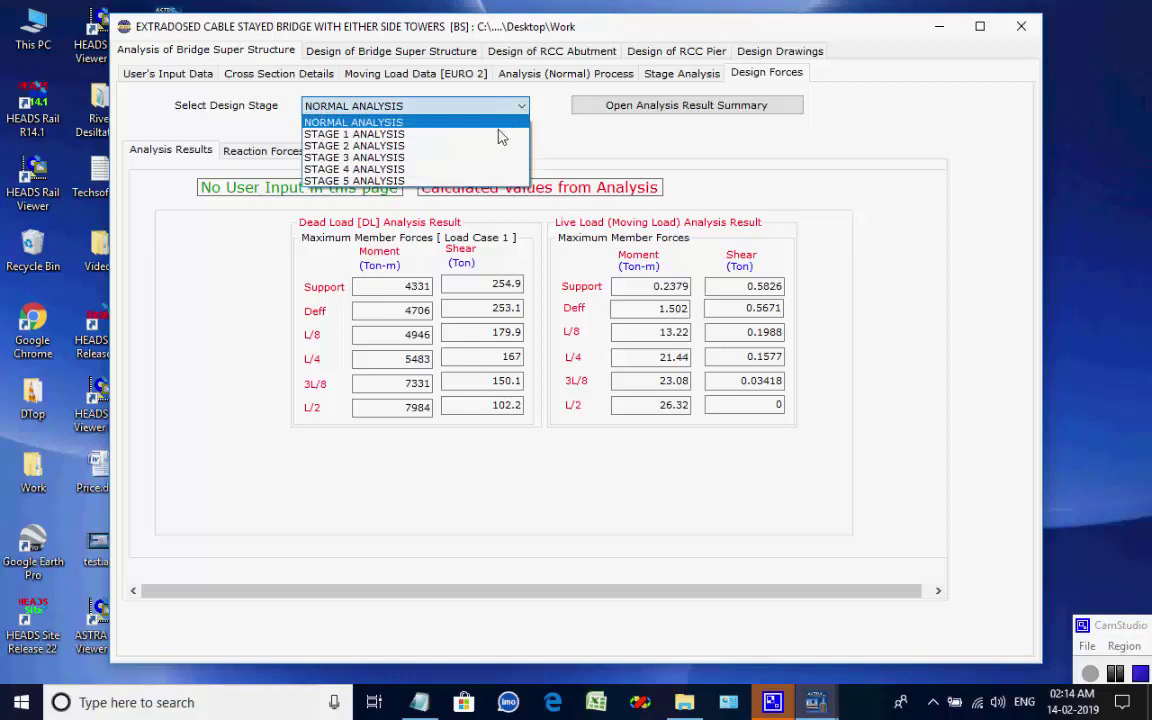
pyautogui.click(441, 146)
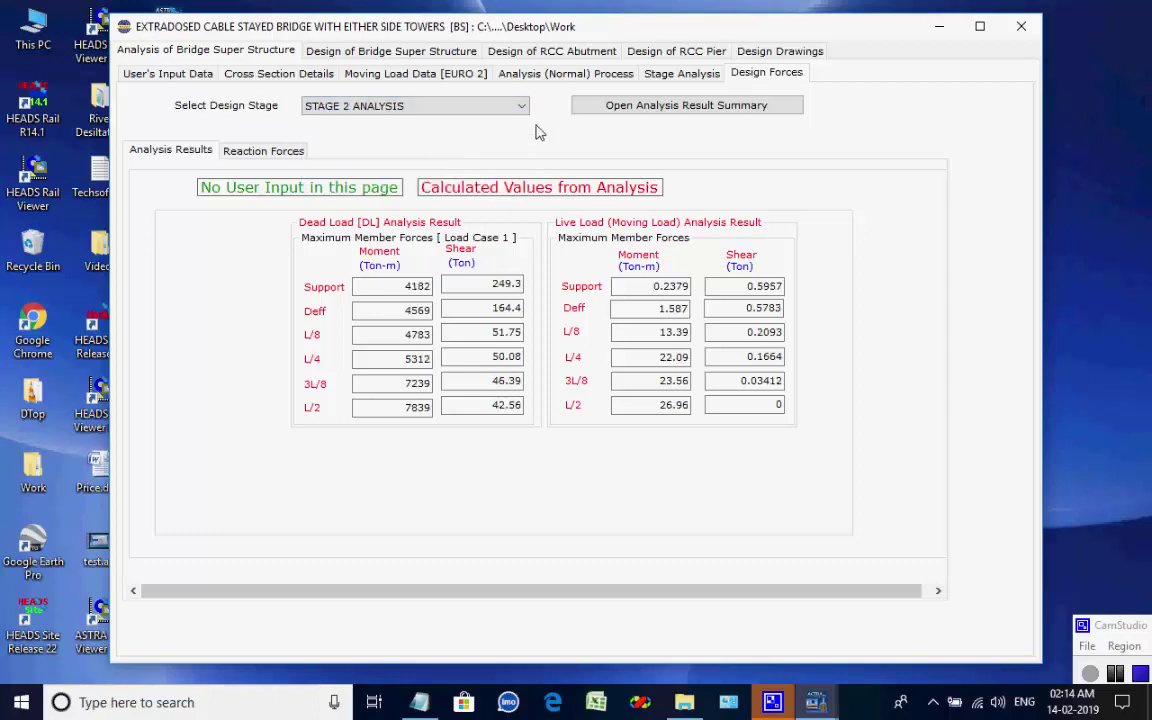
pyautogui.click(475, 107)
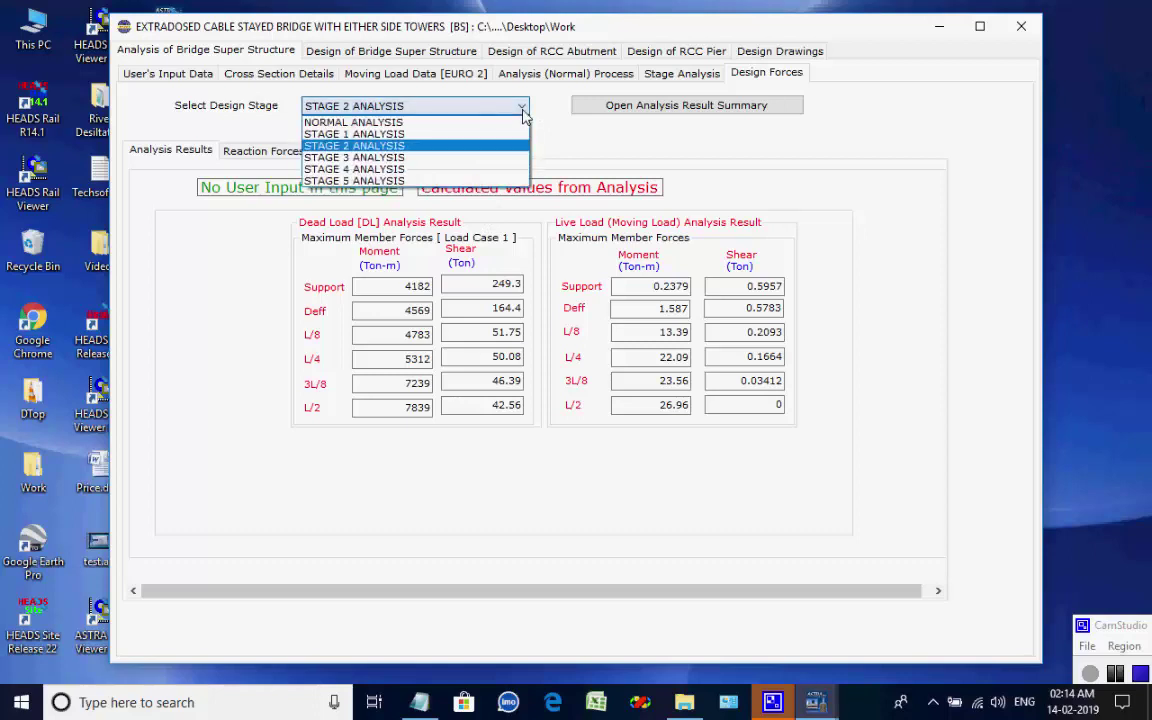
pyautogui.click(490, 158)
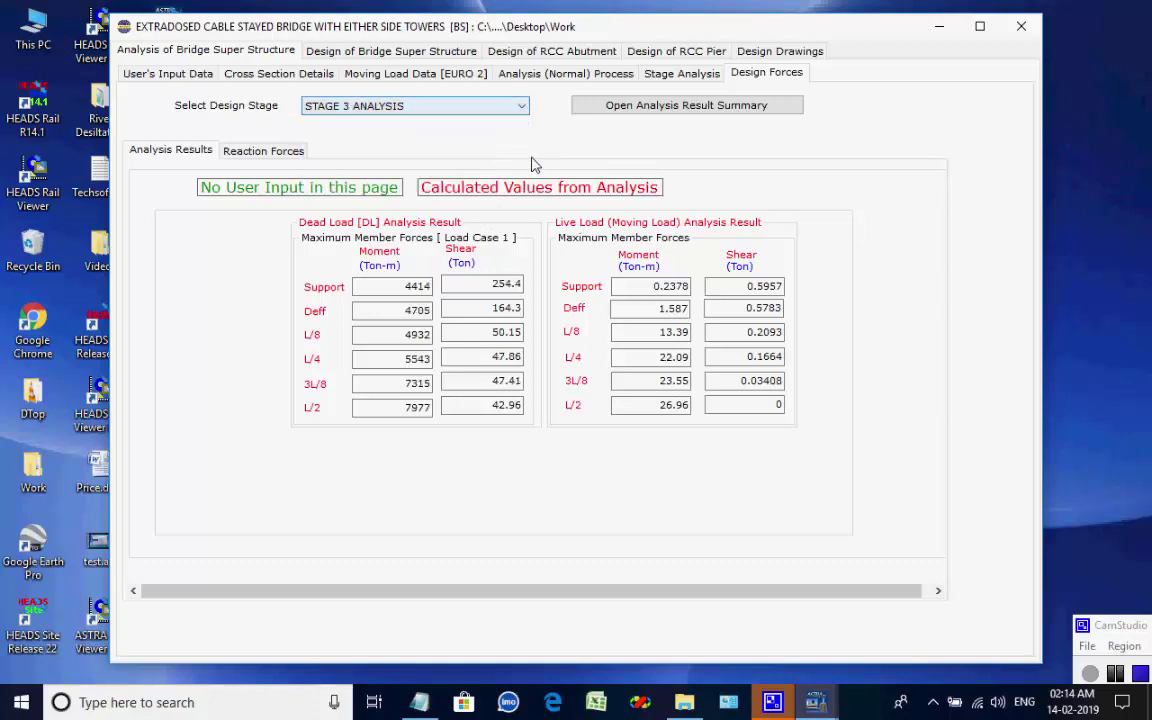
pyautogui.click(525, 112)
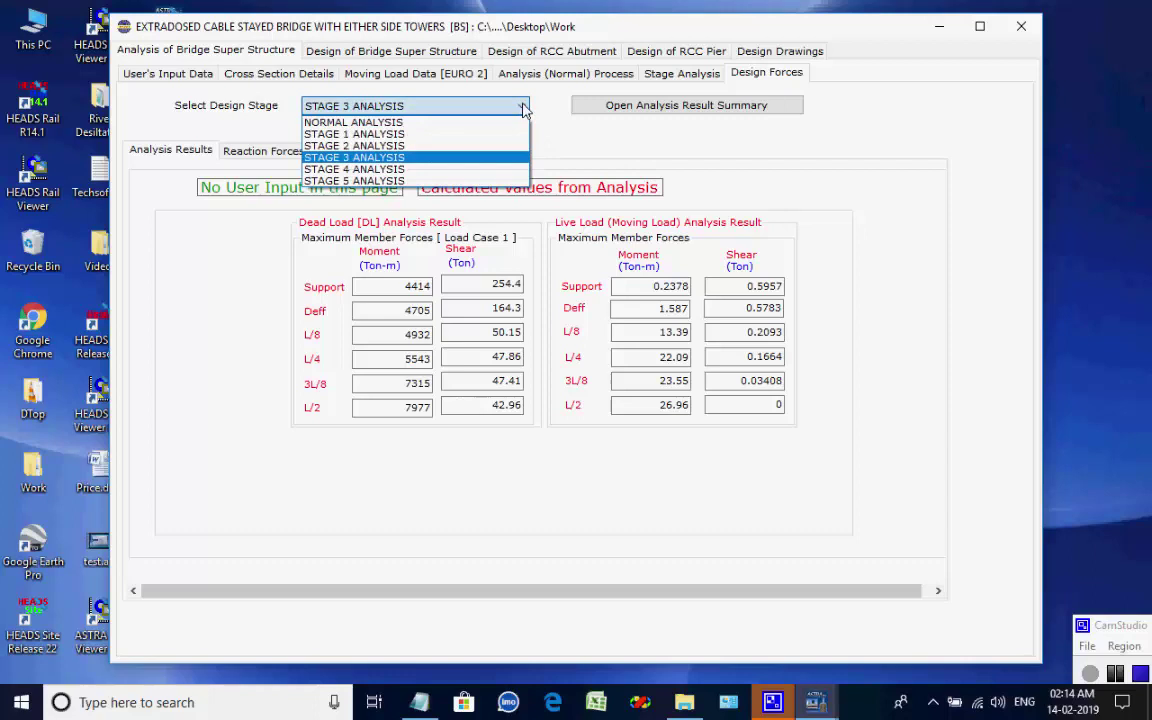
pyautogui.click(481, 168)
pyautogui.click(465, 108)
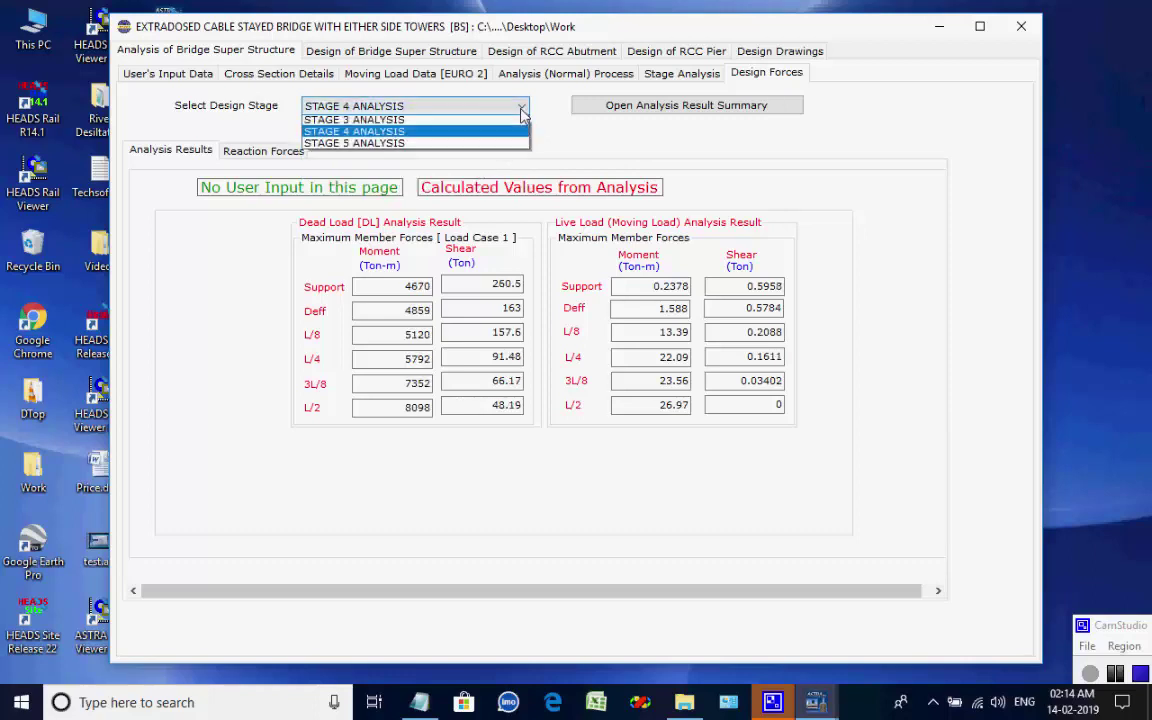
pyautogui.click(487, 147)
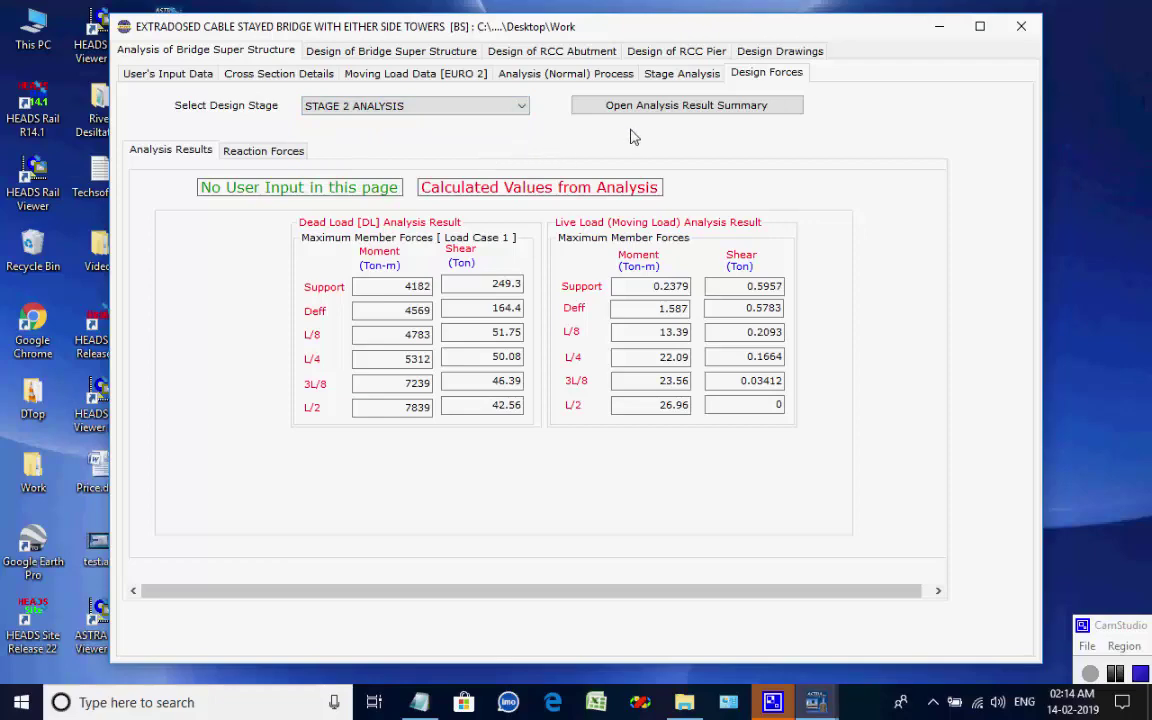
# Check the Stage 2 dead load support reactions and the calculated section properties of the single cell box girder.
pyautogui.click(270, 152)
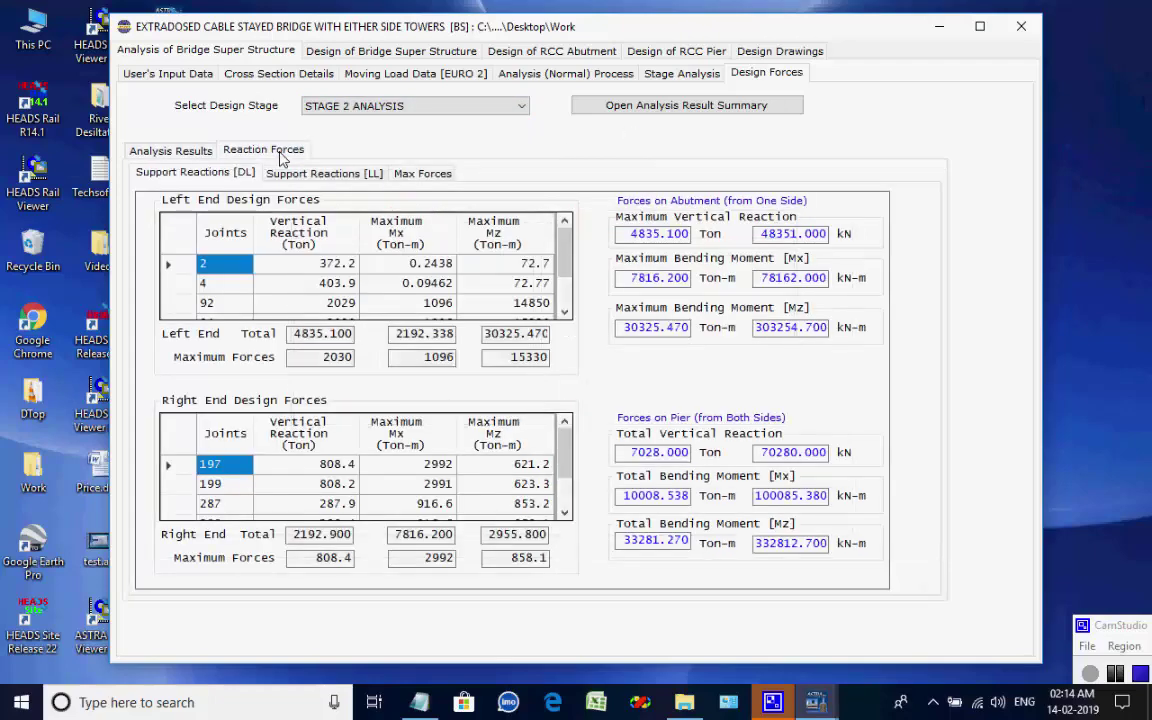
pyautogui.click(194, 155)
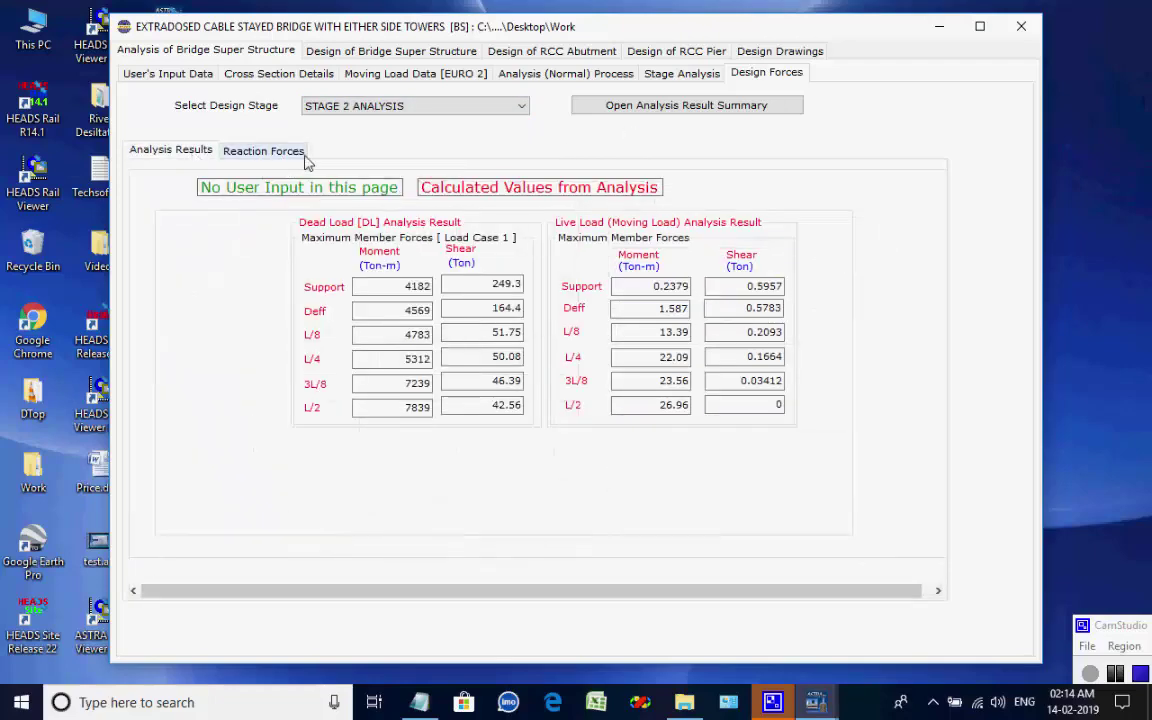
pyautogui.click(193, 79)
pyautogui.click(226, 70)
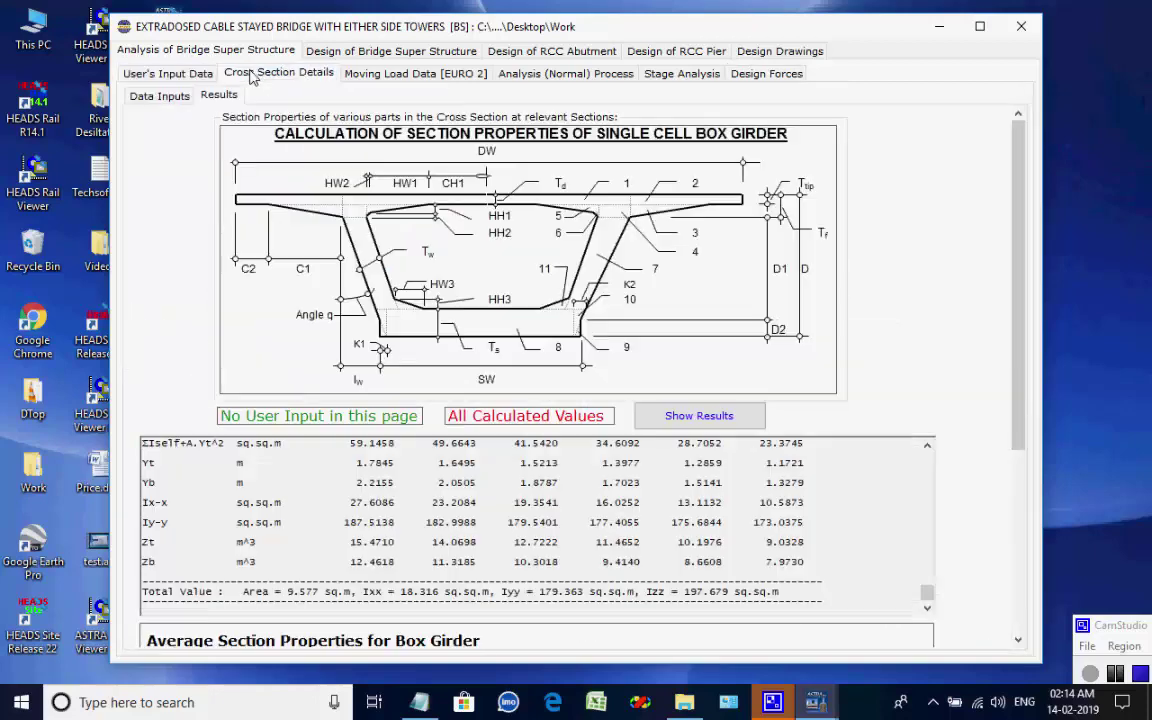
# Review the PSC box girder design data: general inputs, section properties, bending moments and shear forces, prestress and temperature.
pyautogui.click(315, 51)
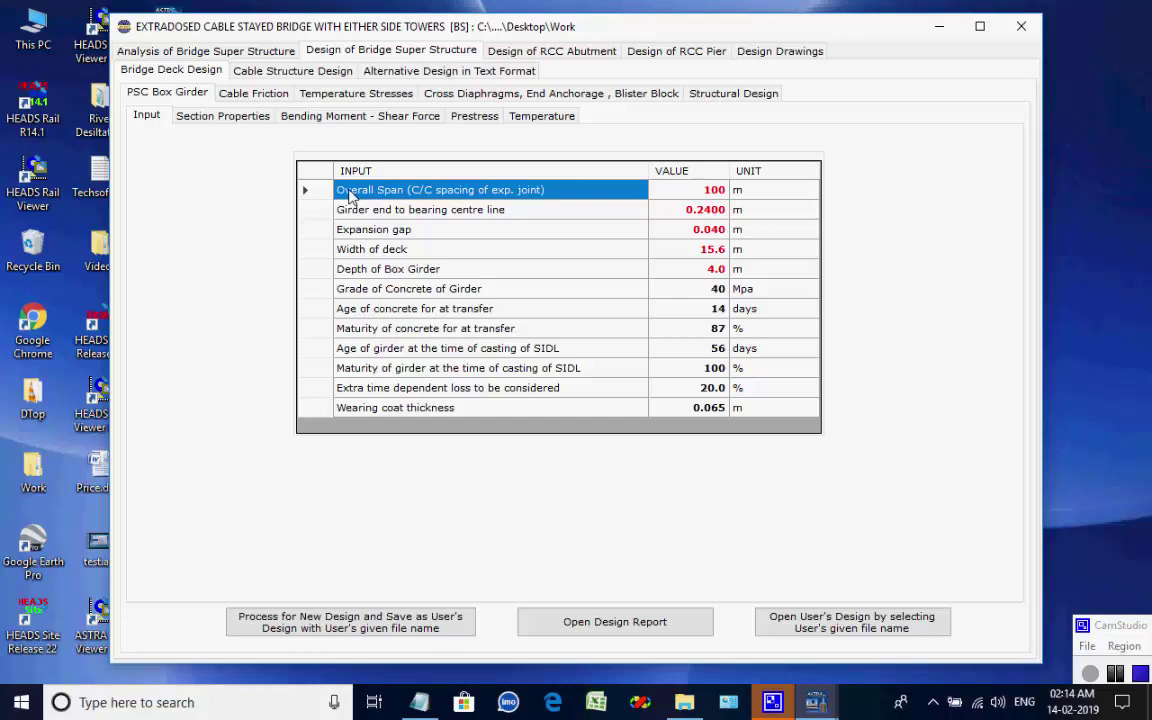
pyautogui.click(195, 119)
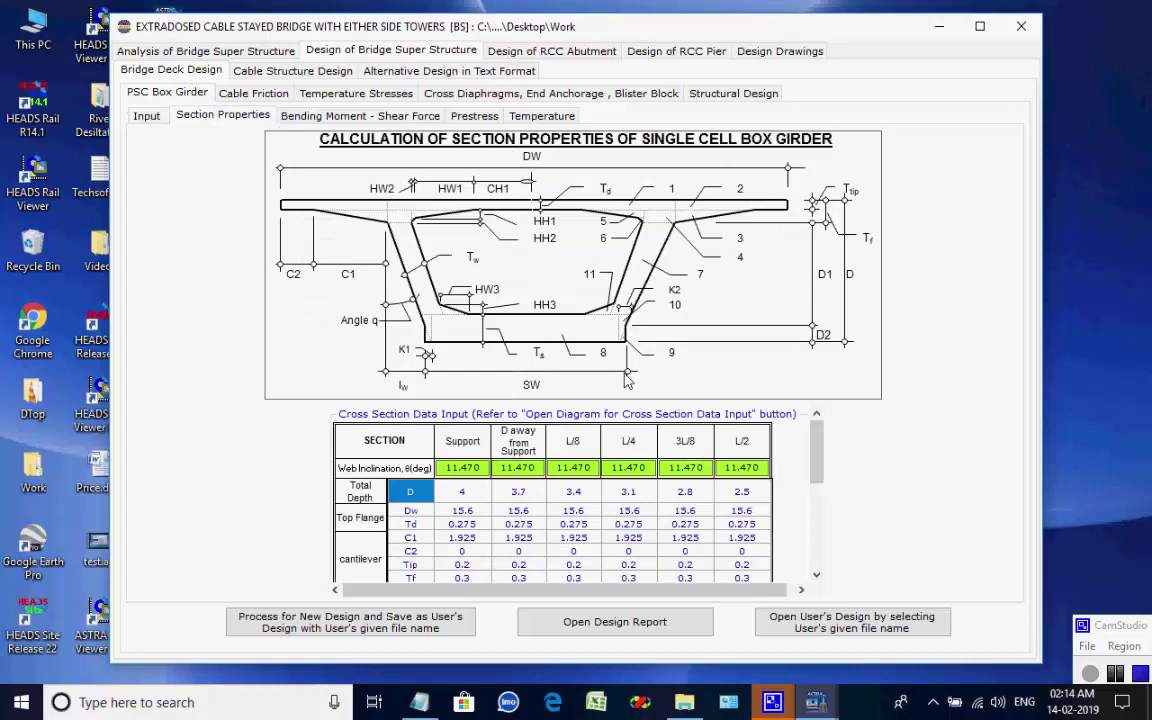
pyautogui.moveTo(818, 428); pyautogui.dragTo(735, 372)
pyautogui.click(358, 116)
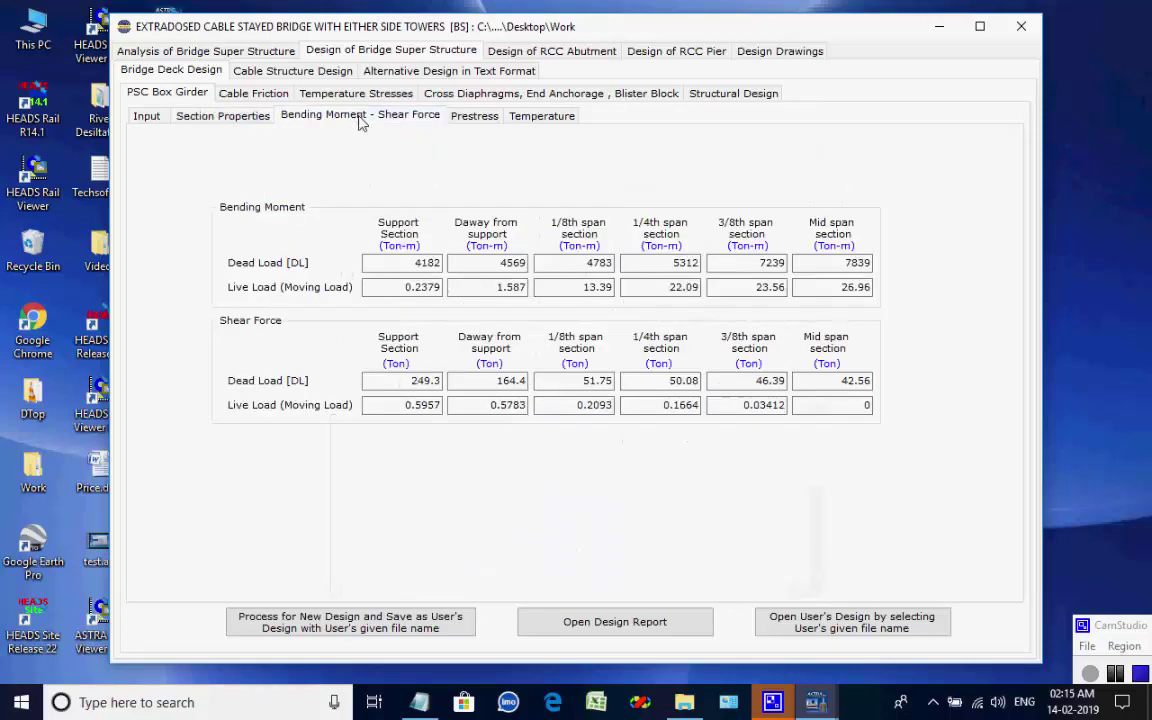
pyautogui.click(476, 117)
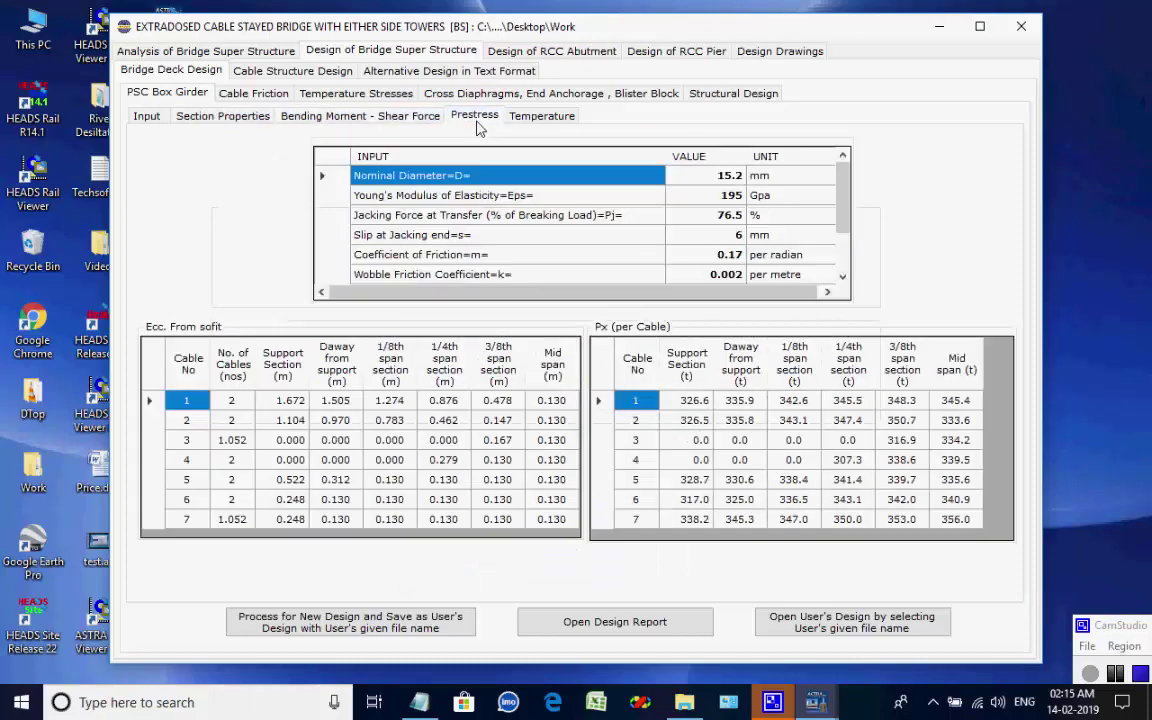
pyautogui.click(522, 118)
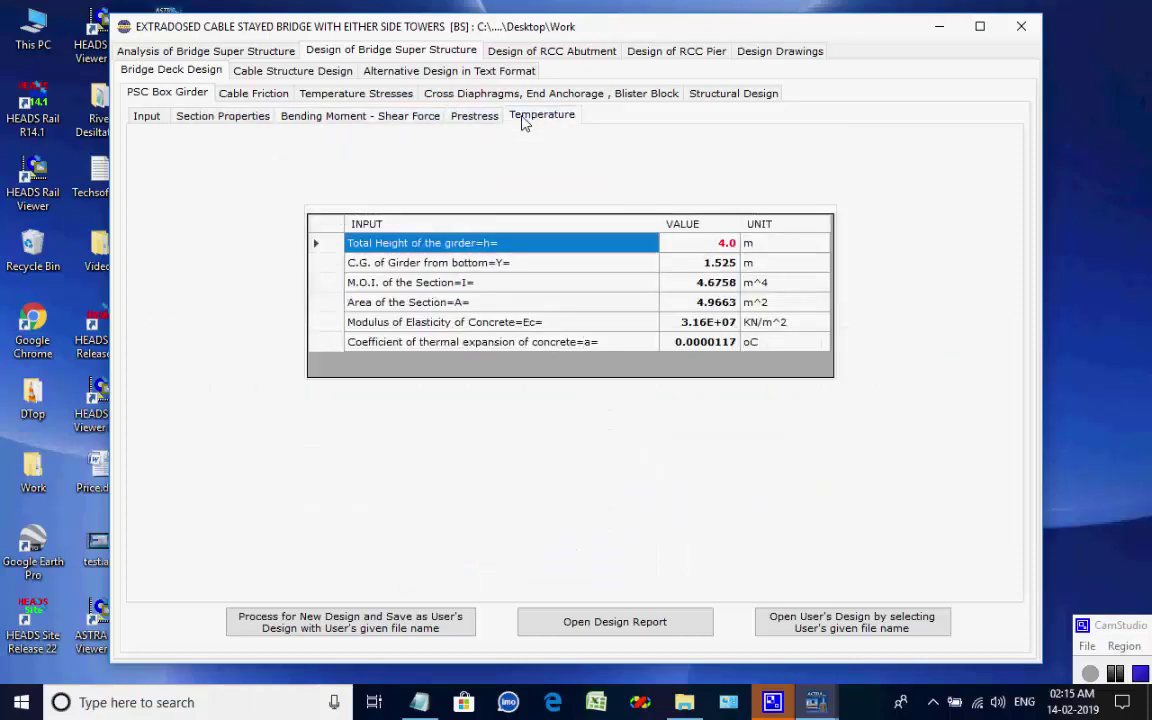
# Process the new PSC box girder design and review the input, section property and bending moment–shear force sheets of its report workbook.
pyautogui.click(416, 119)
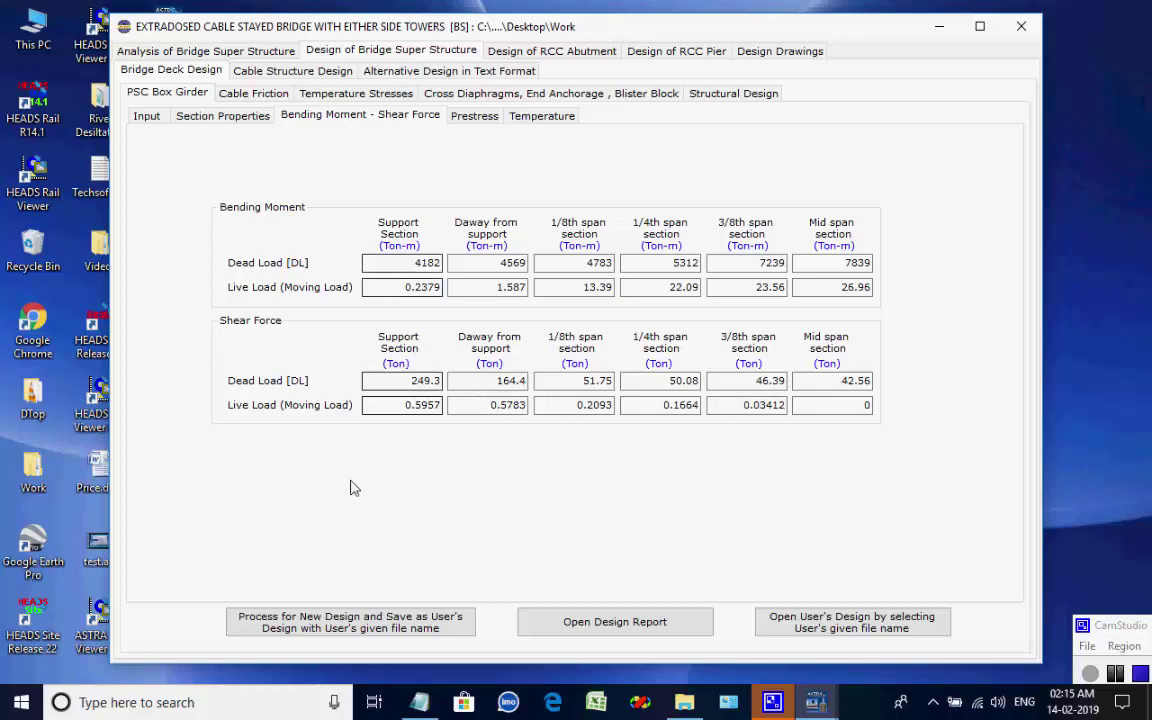
pyautogui.click(366, 624)
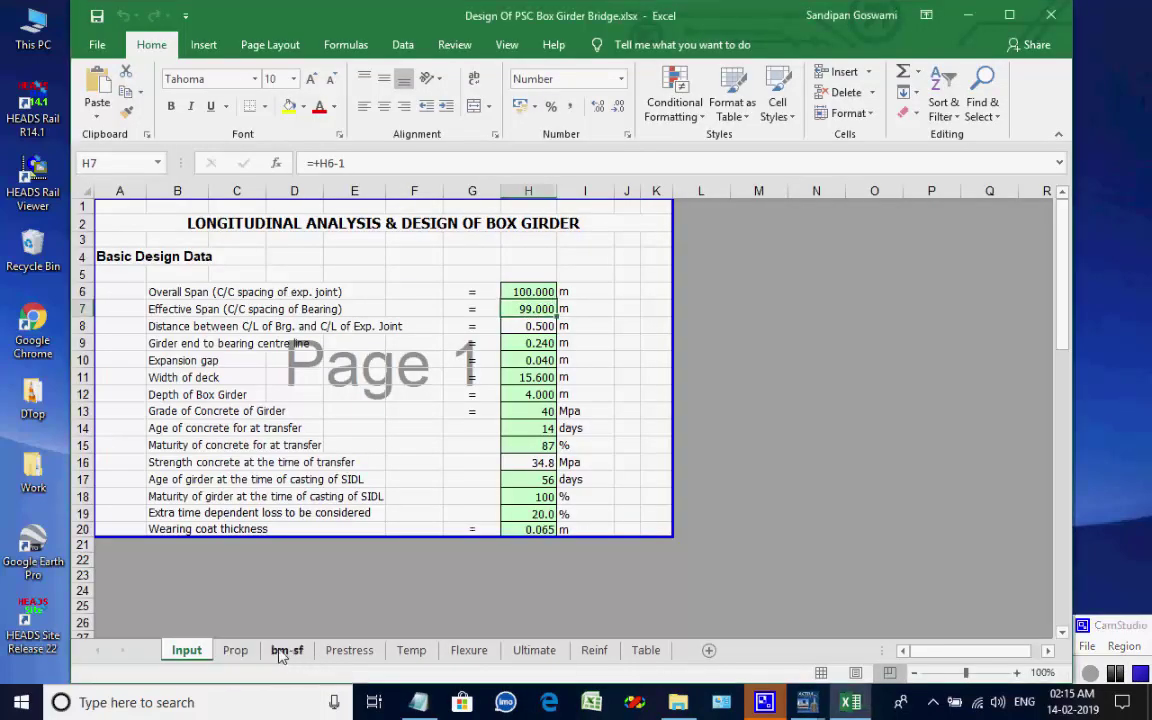
pyautogui.click(235, 651)
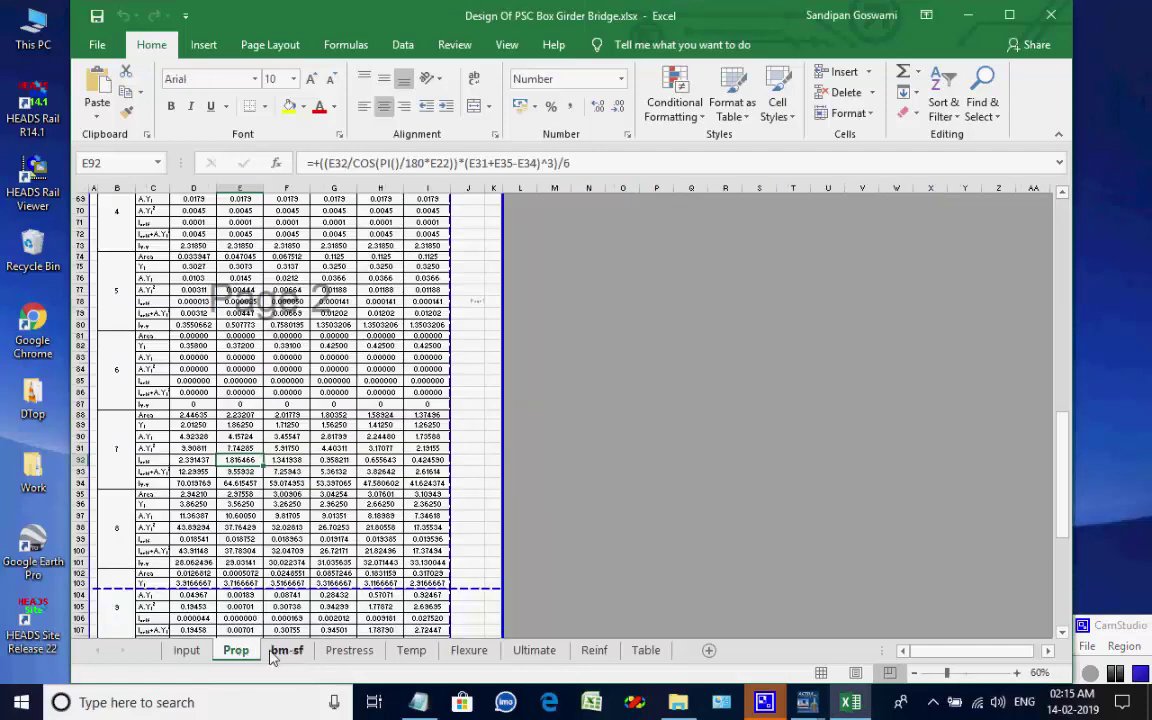
pyautogui.click(287, 651)
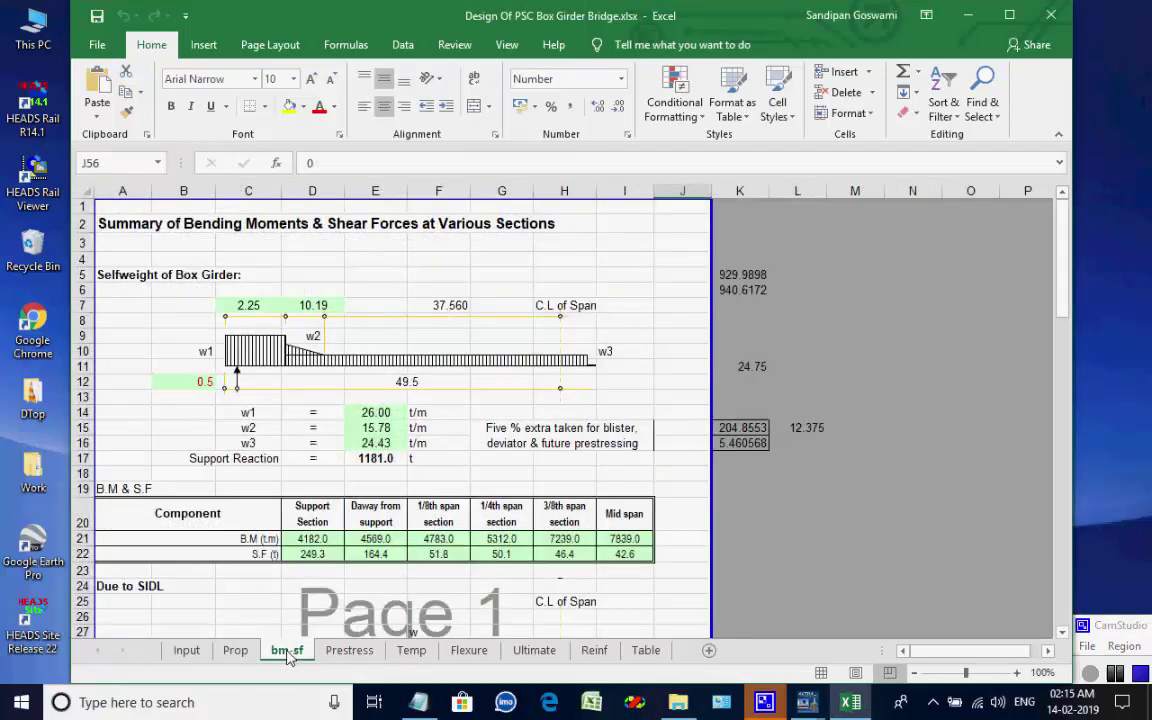
# Examine the prestressing force calculation and the temperature gradient calculation in the box girder design workbook.
pyautogui.click(349, 650)
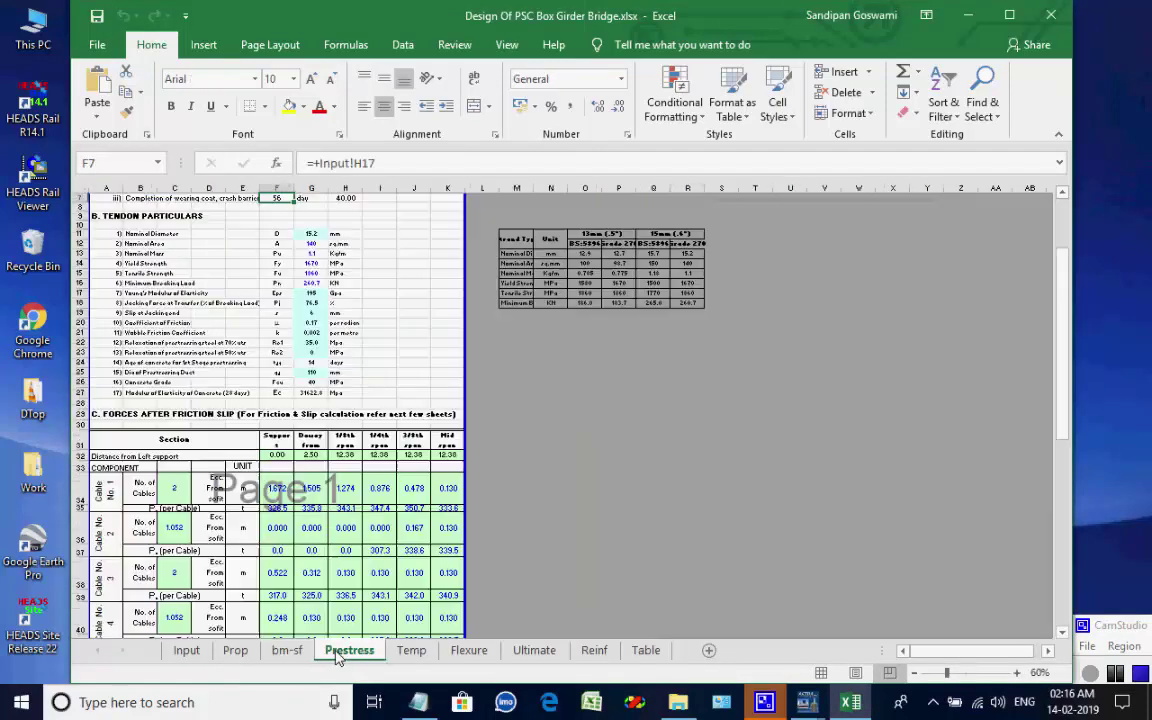
pyautogui.click(966, 674)
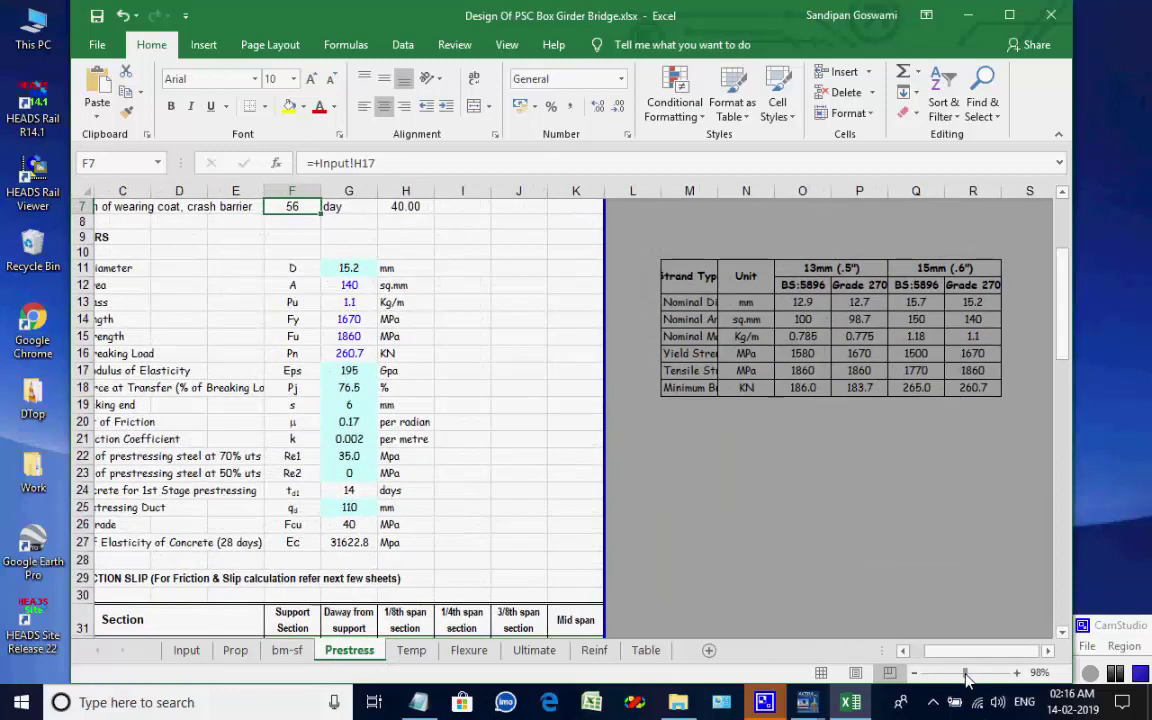
pyautogui.moveTo(961, 652); pyautogui.dragTo(913, 662)
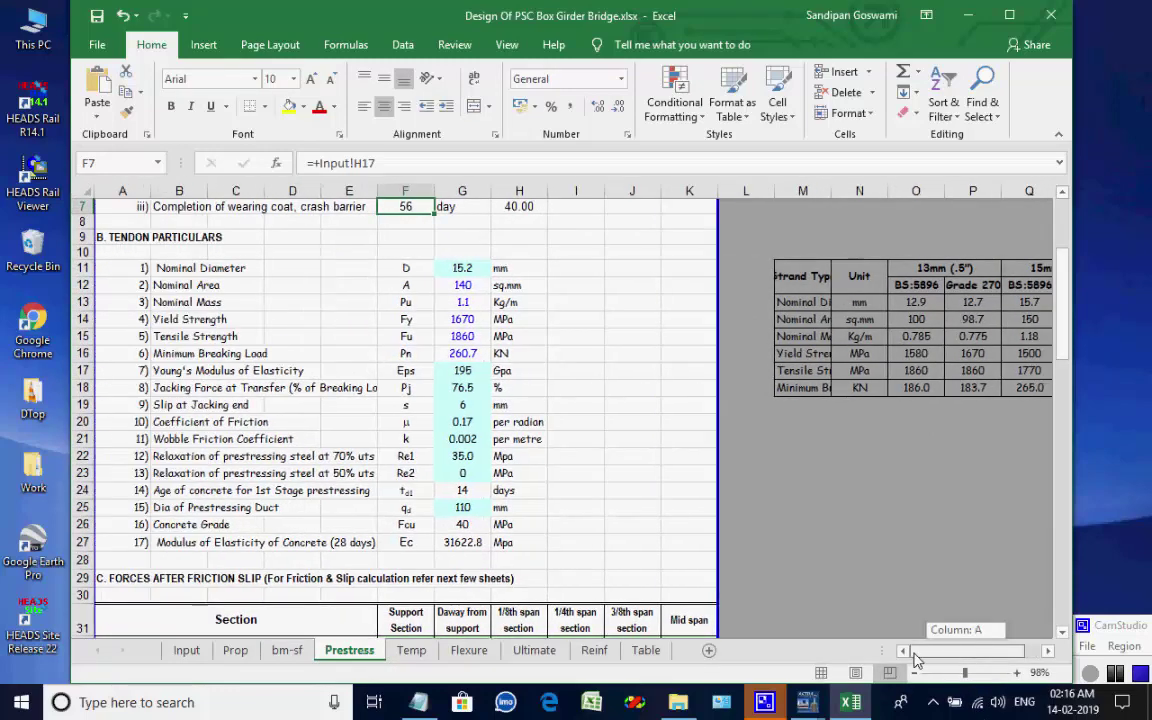
pyautogui.scroll(2, 913, 662)
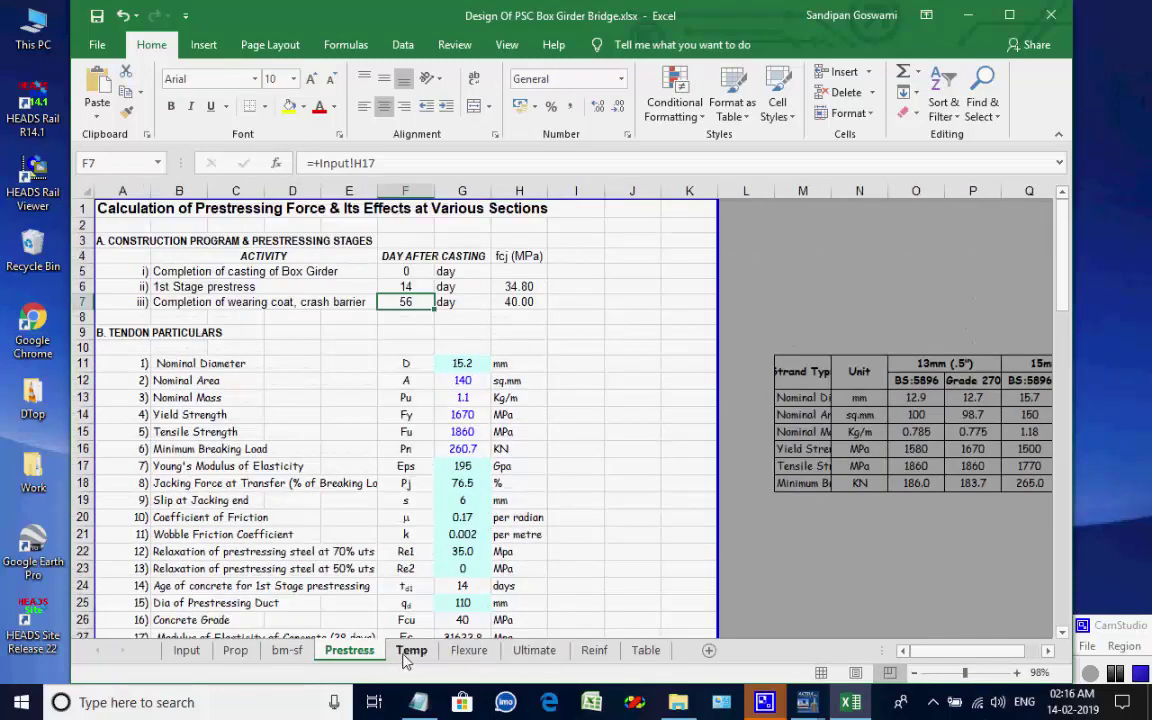
pyautogui.click(405, 653)
pyautogui.scroll(-2, 478, 522)
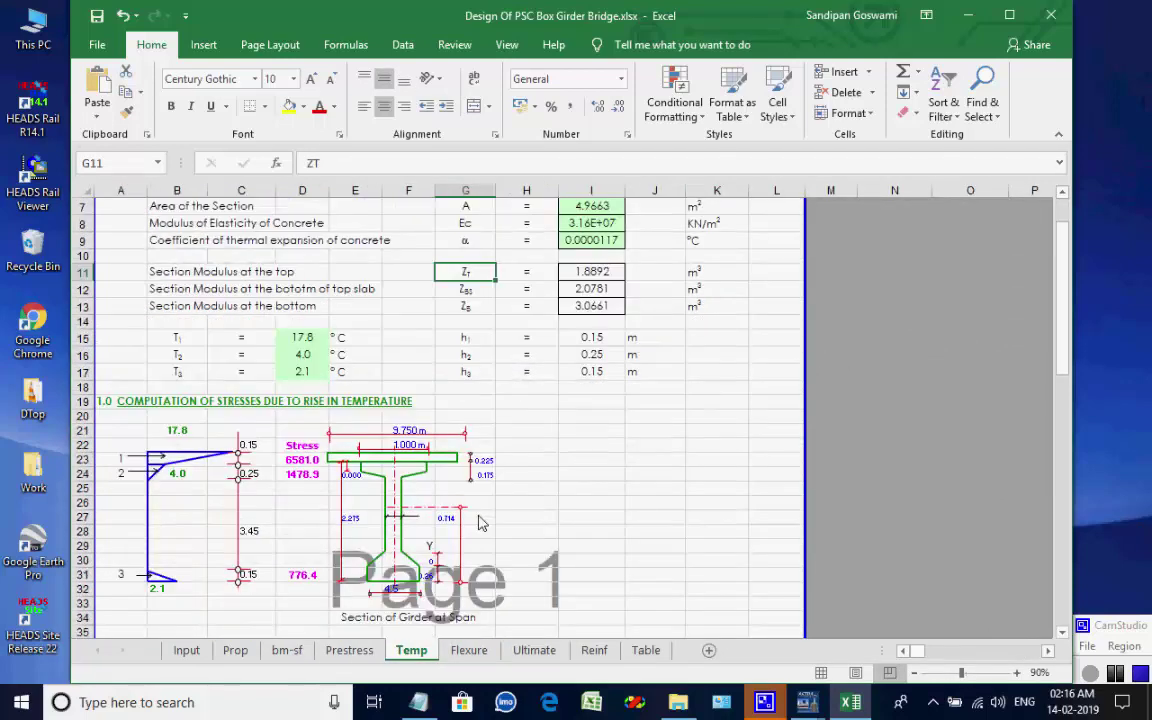
pyautogui.scroll(2, 478, 522)
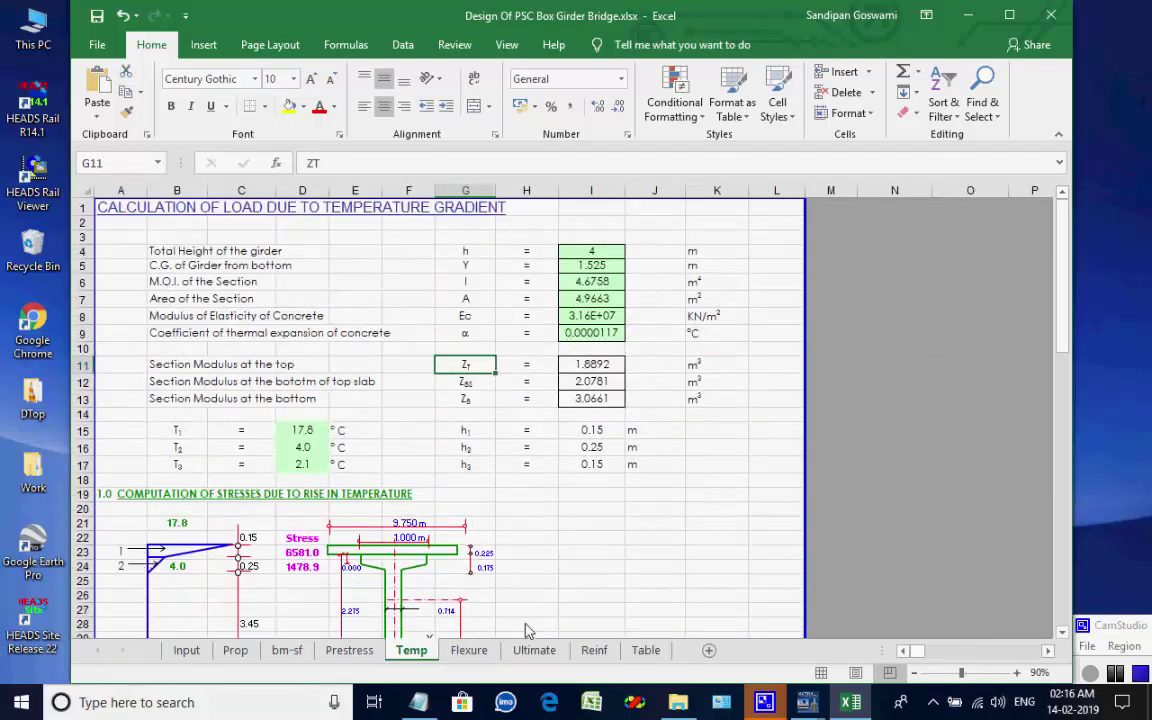
# Check the flexure, ultimate shear, web reinforcement and concrete shear parameter sheets, and close the box girder workbook.
pyautogui.click(470, 651)
pyautogui.scroll(10, 490, 560)
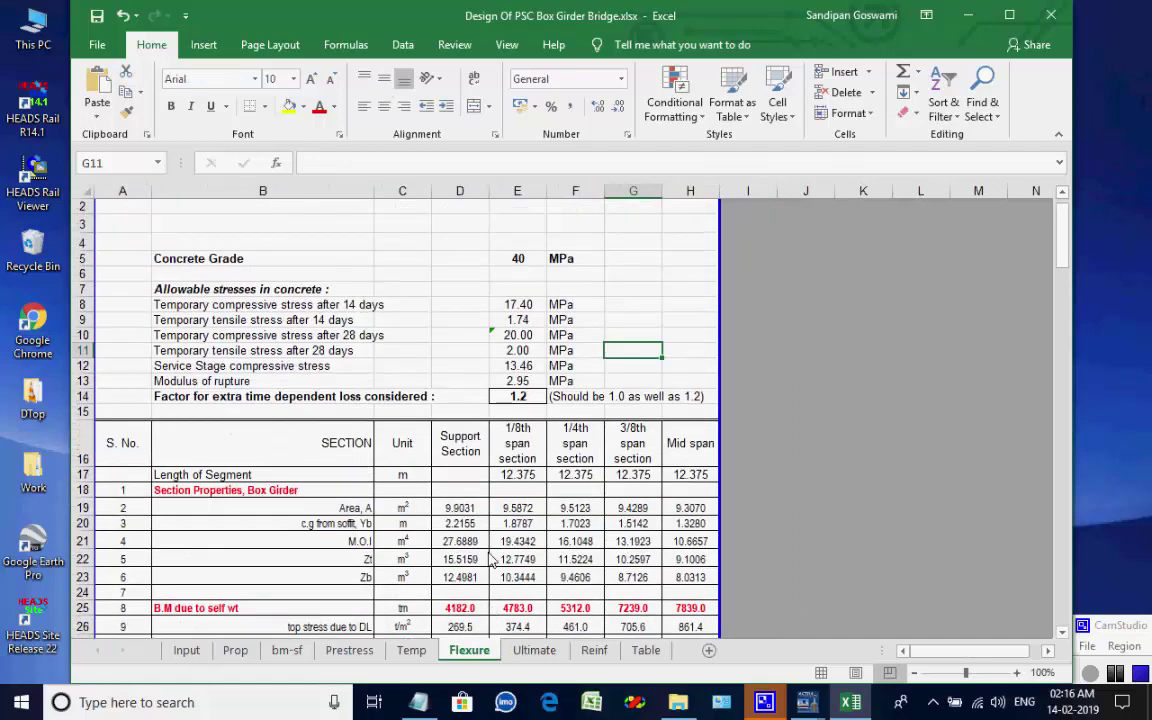
pyautogui.click(535, 651)
pyautogui.scroll(15, 522, 590)
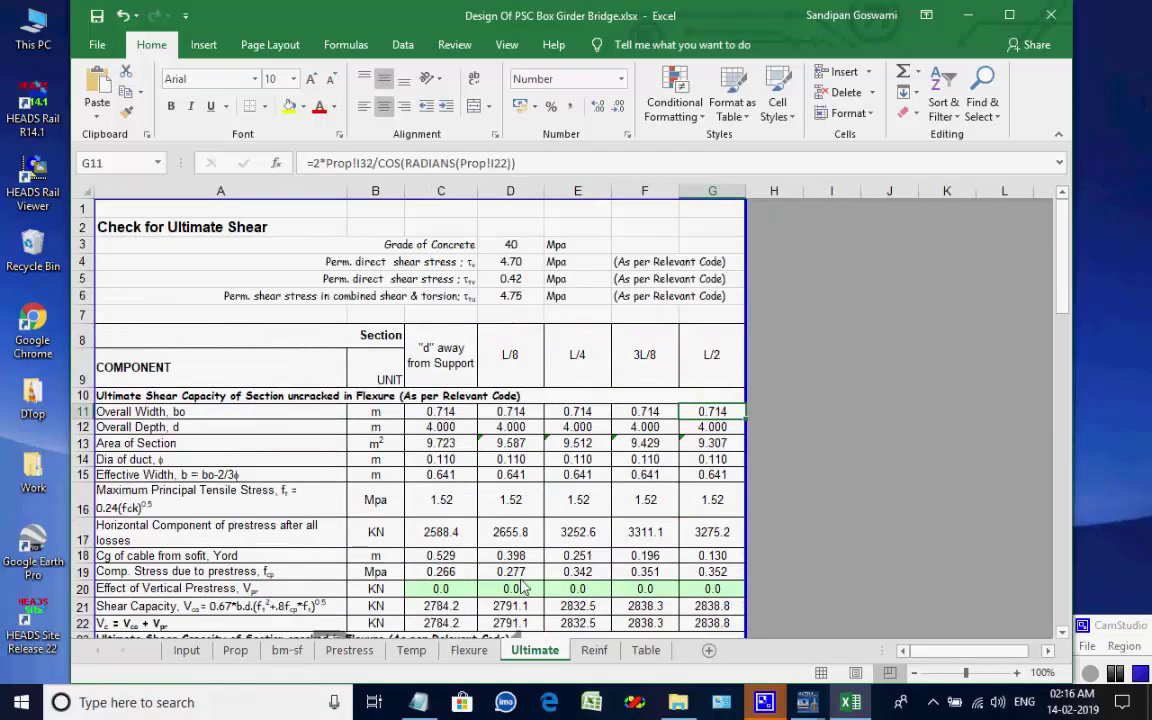
pyautogui.click(597, 651)
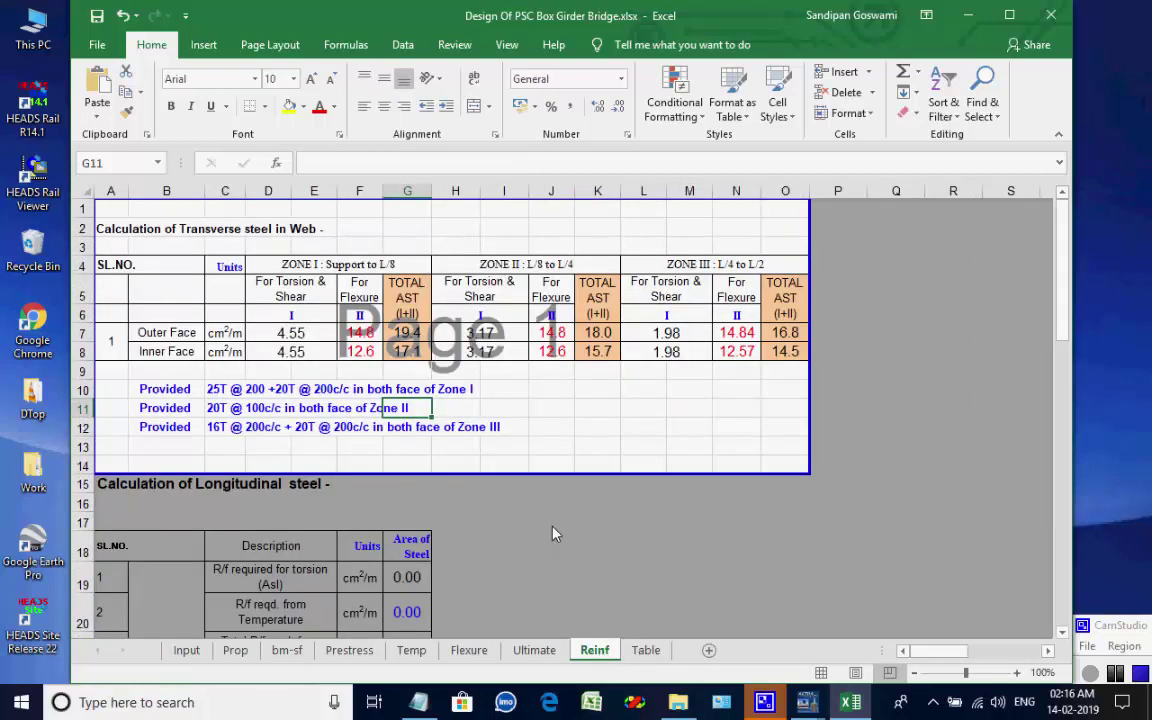
pyautogui.click(646, 651)
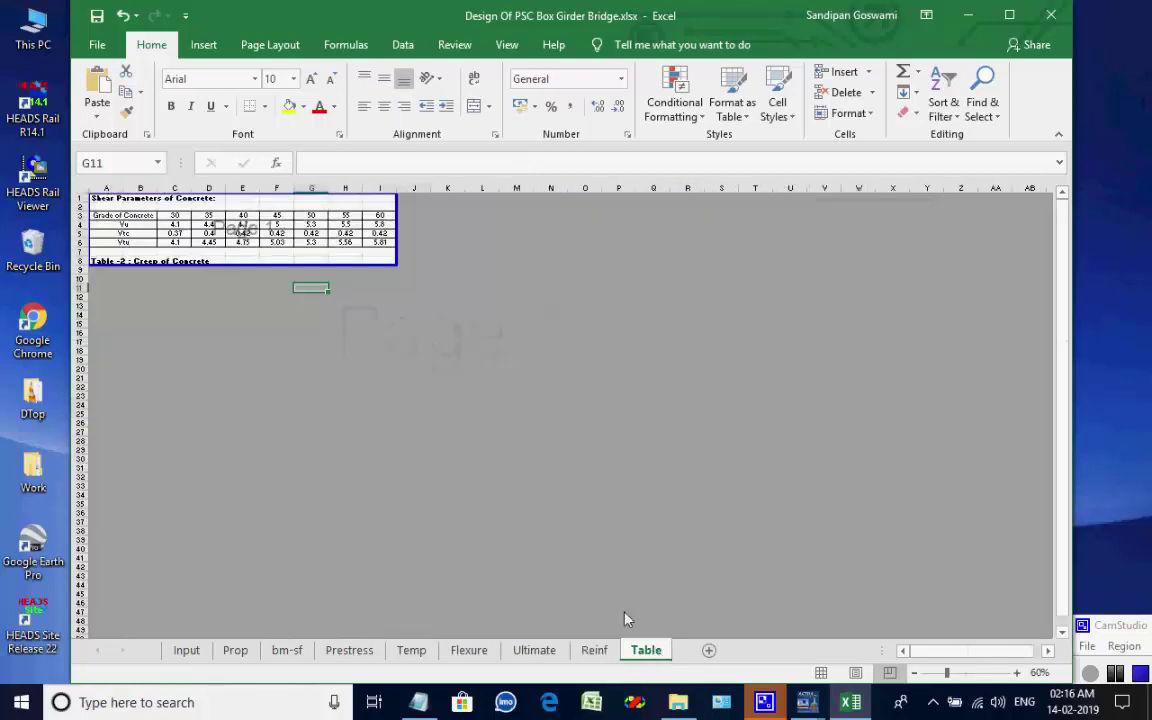
pyautogui.click(1051, 12)
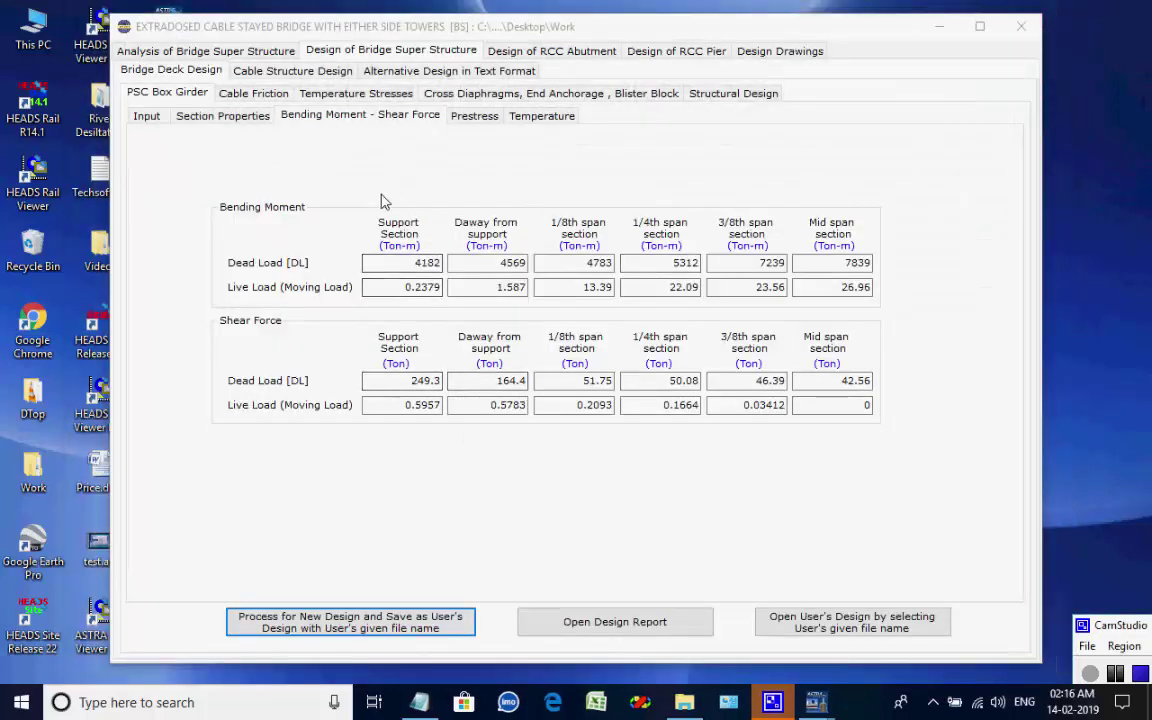
# Create a new cable friction design in Excel format and review the friction and slip calculations for Cables 1 to 6.
pyautogui.click(256, 93)
pyautogui.click(392, 309)
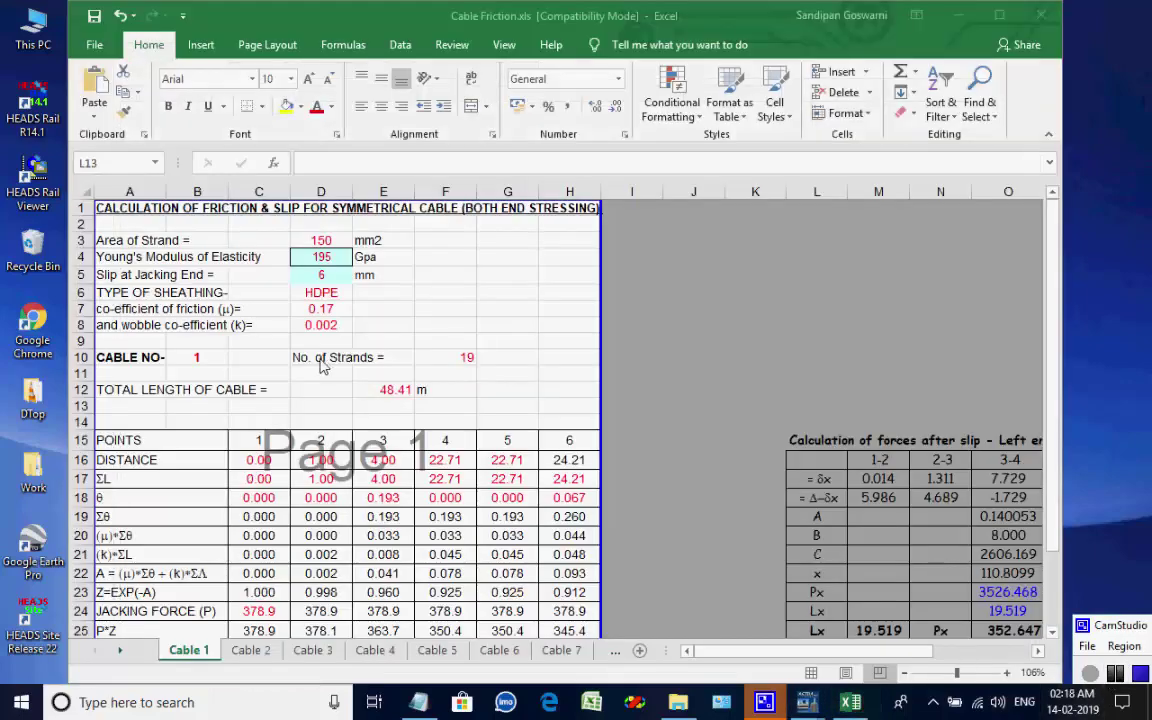
pyautogui.click(262, 651)
pyautogui.click(310, 652)
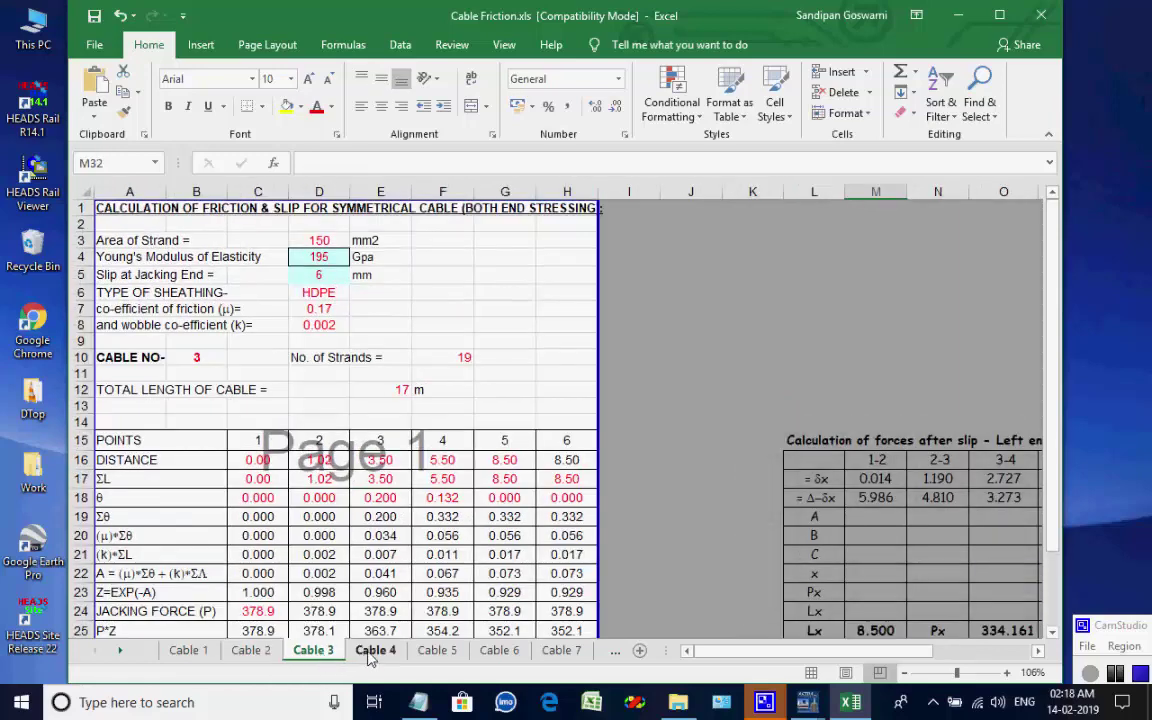
pyautogui.click(370, 652)
pyautogui.click(437, 651)
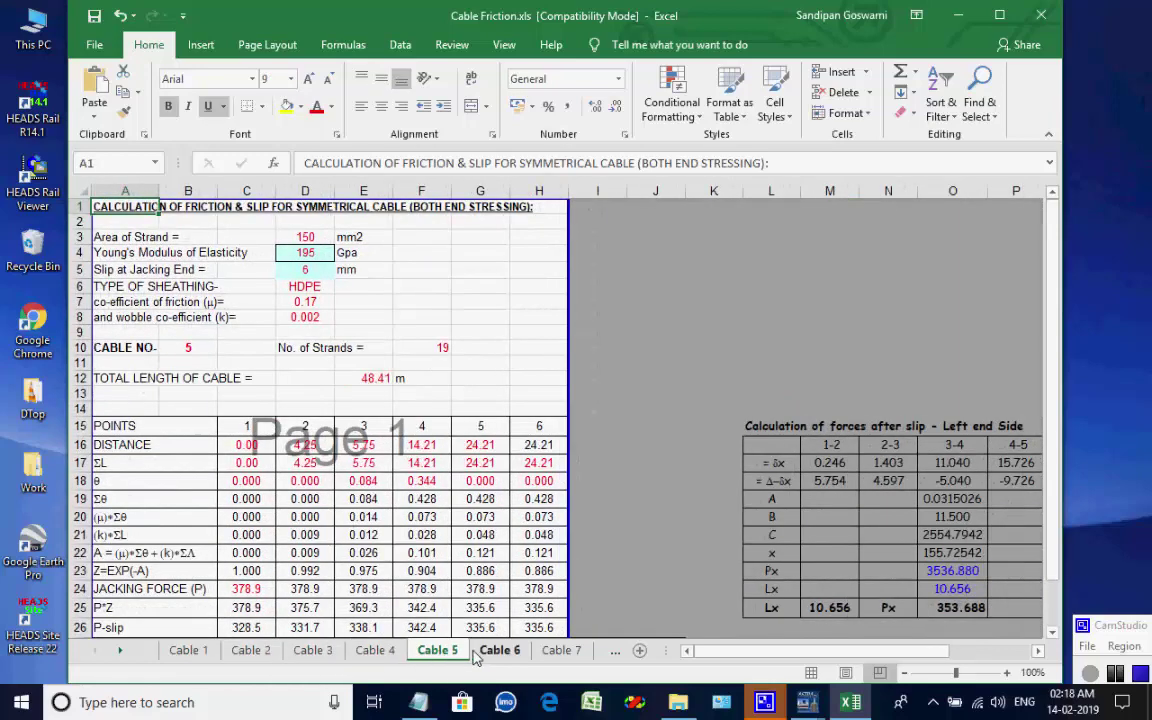
pyautogui.click(497, 651)
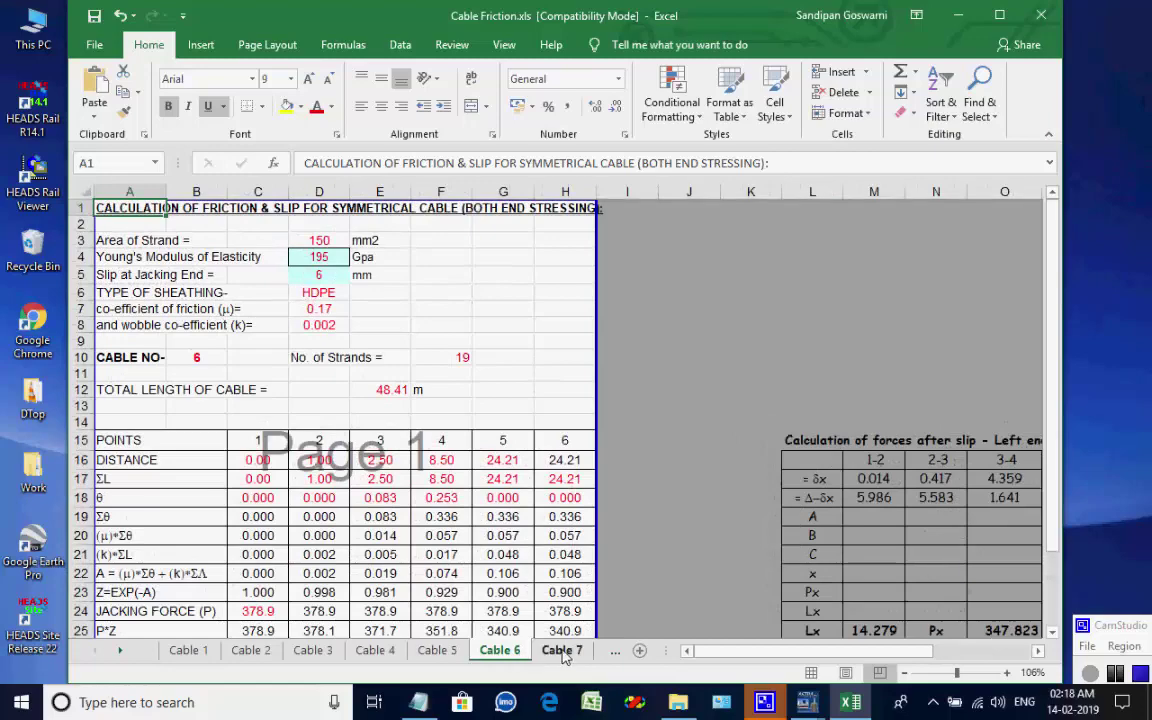
# Examine Cable 7's friction losses, forces after slip and elongation, and close the cable friction workbook.
pyautogui.click(563, 651)
pyautogui.scroll(-3, 495, 405)
pyautogui.scroll(3, 493, 420)
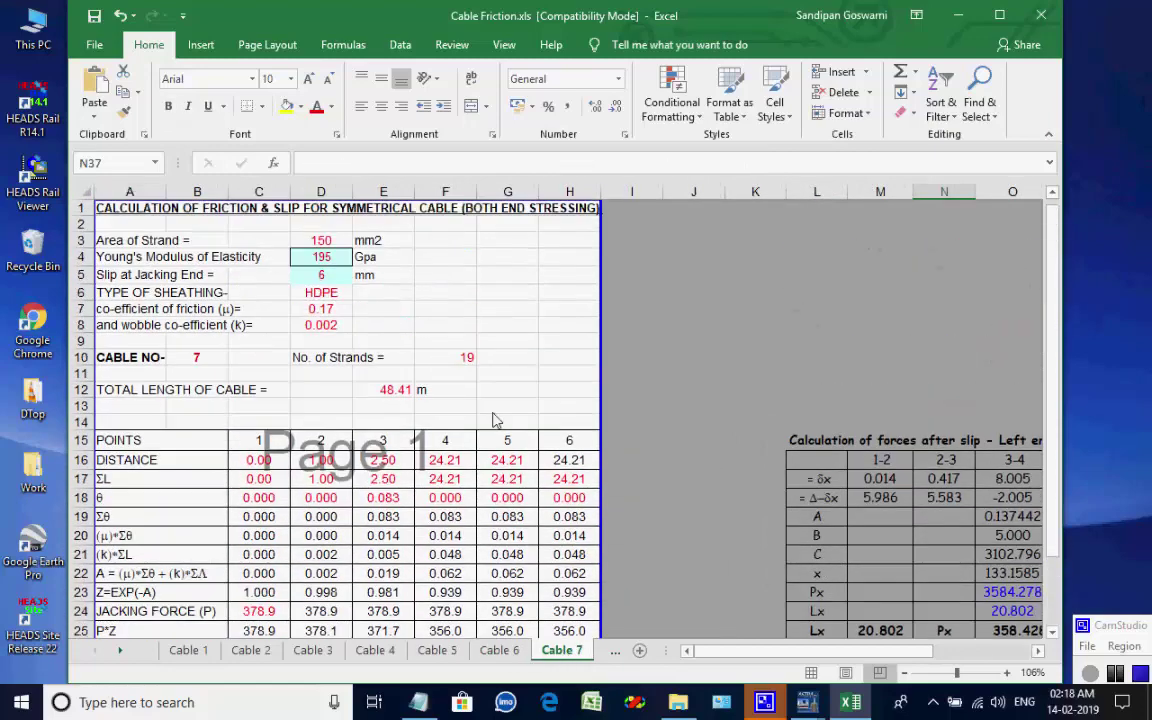
pyautogui.scroll(-2, 493, 423)
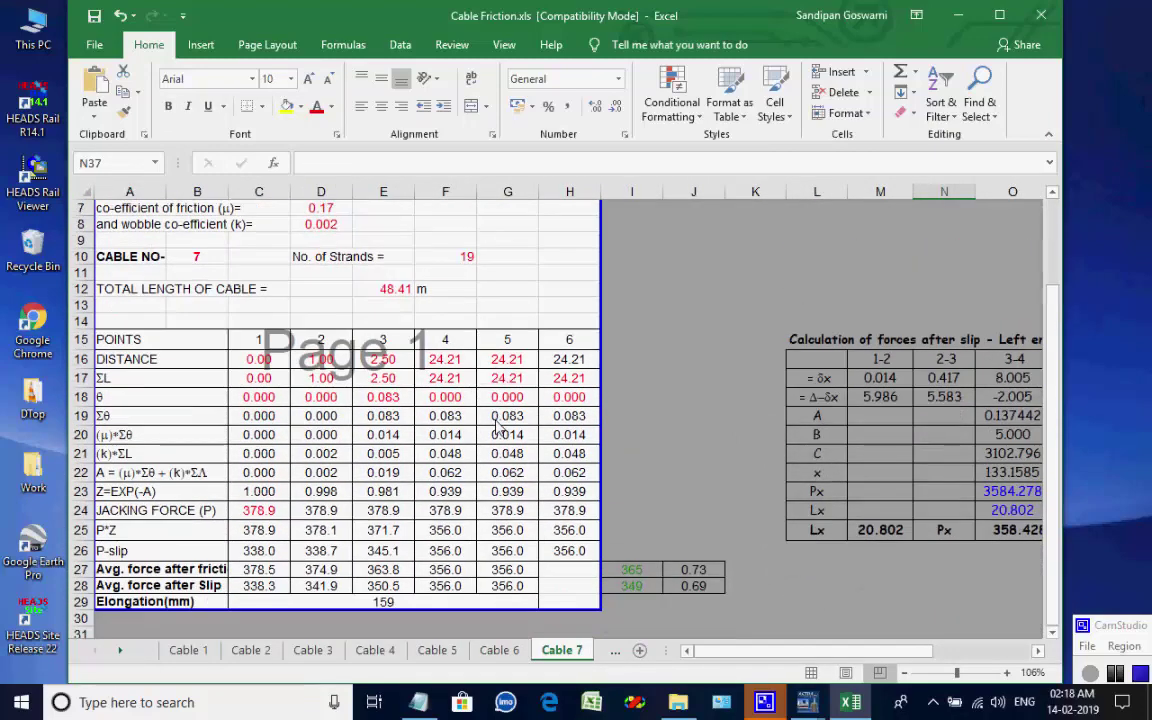
pyautogui.scroll(1, 497, 425)
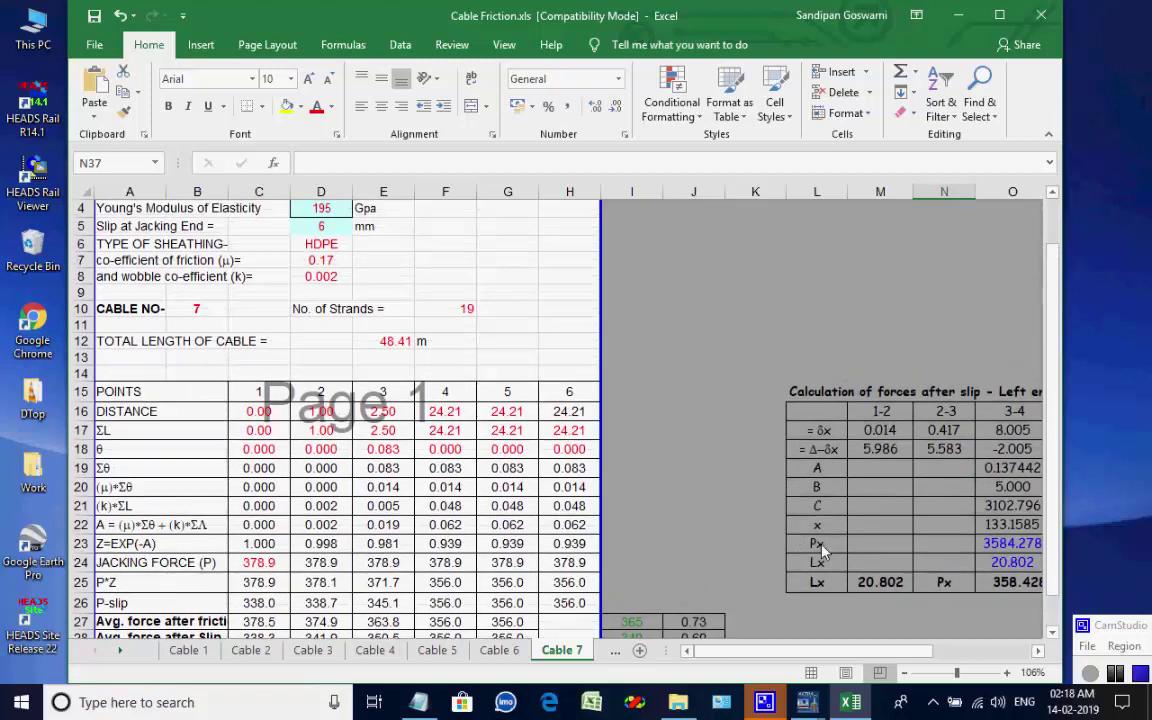
pyautogui.click(1115, 673)
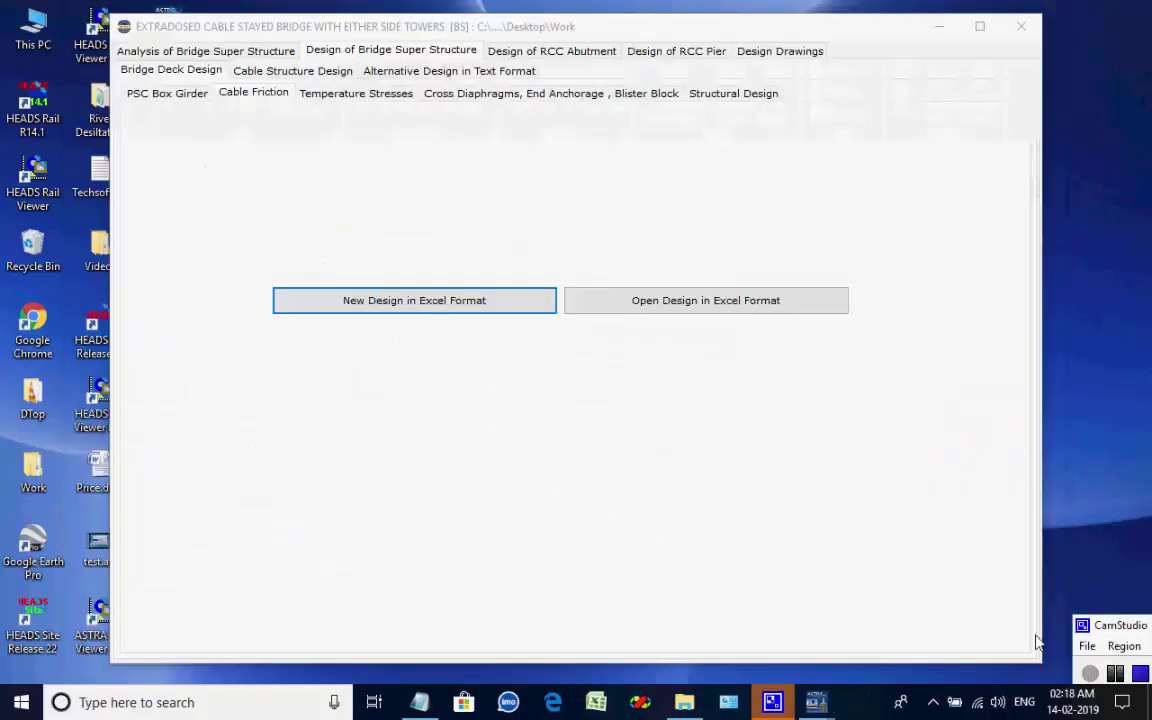
# Create a new temperature stresses design in Excel format, review its temperature rise, temperature fall, restrained force summary and joint load sheets, and close it.
pyautogui.click(366, 97)
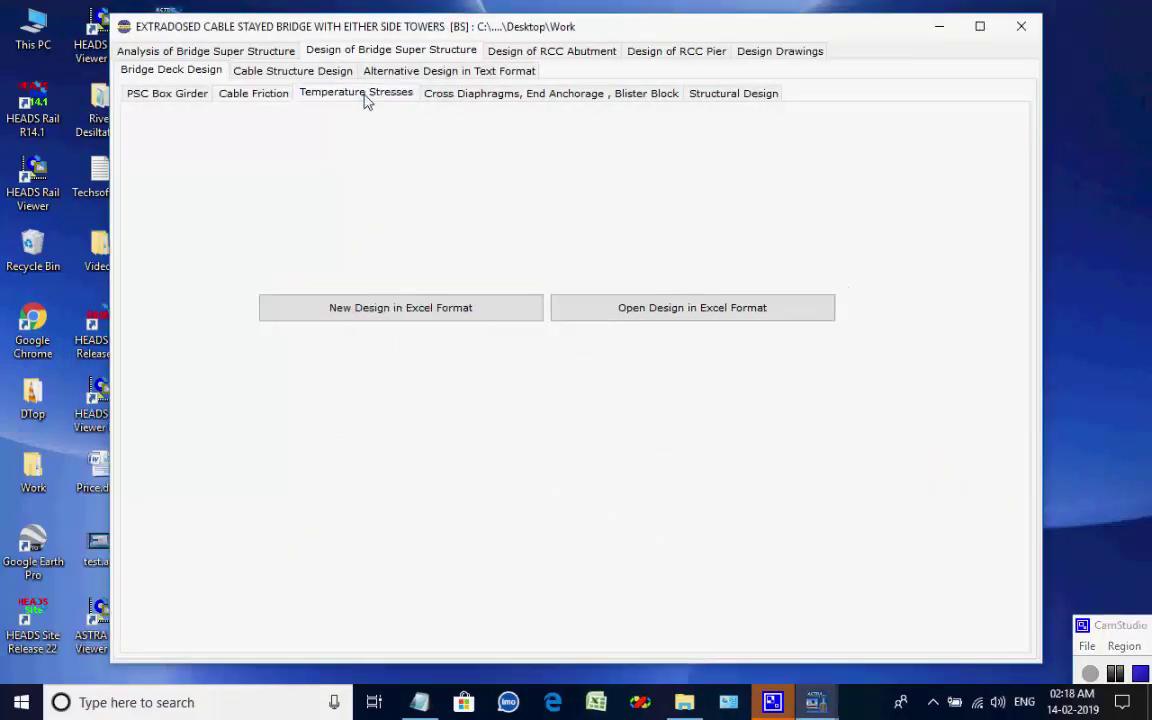
pyautogui.click(388, 313)
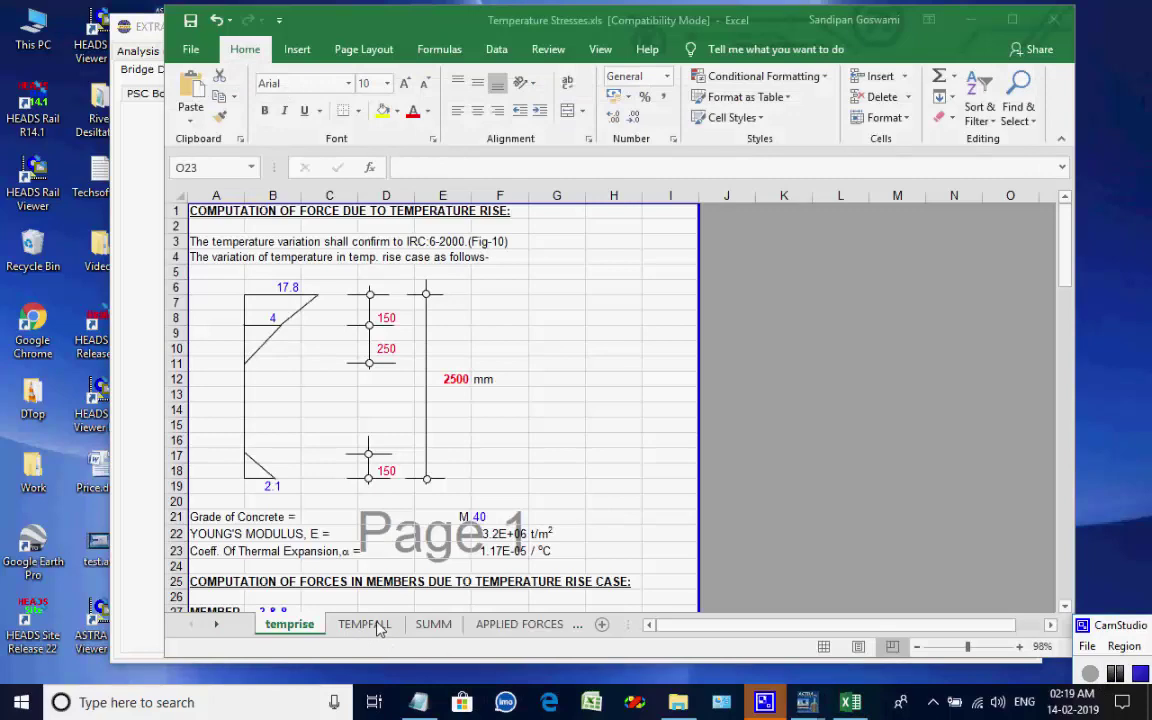
pyautogui.click(370, 624)
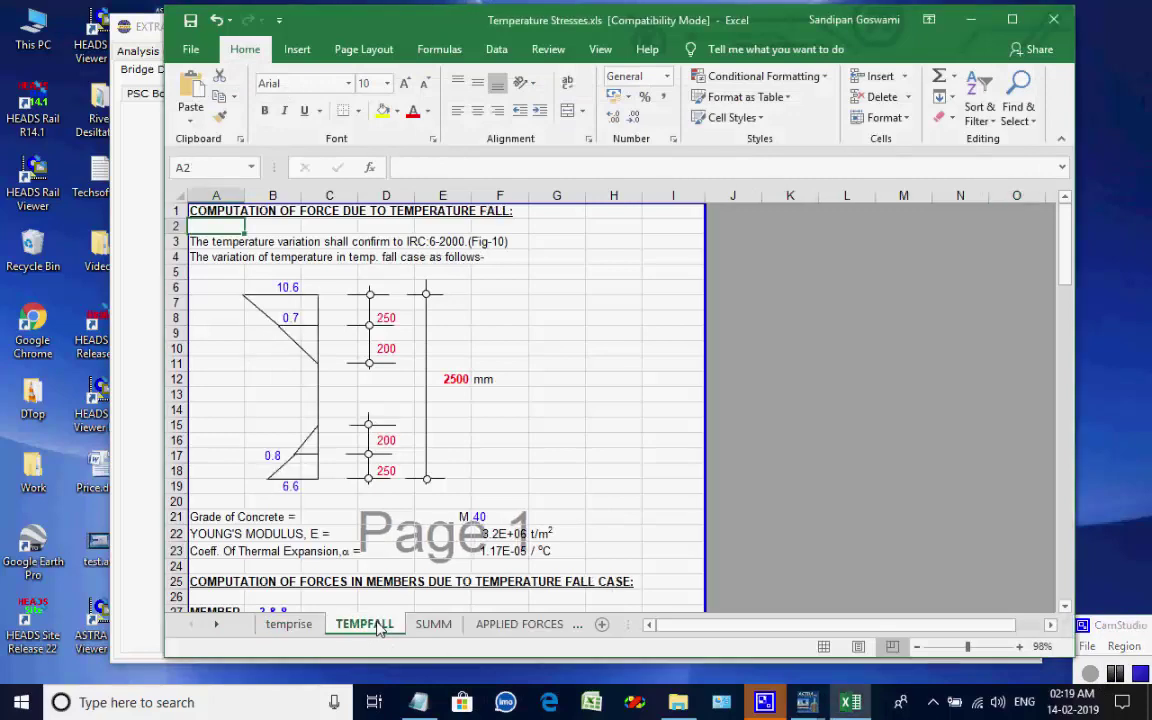
pyautogui.click(434, 624)
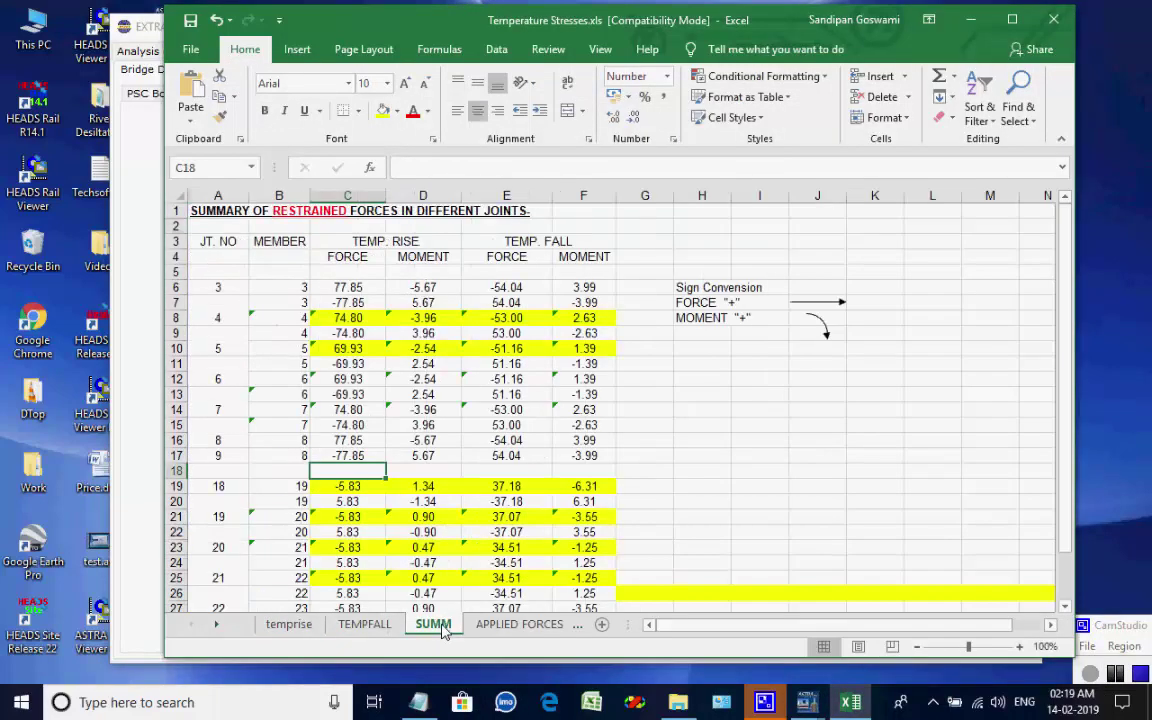
pyautogui.click(493, 624)
pyautogui.click(533, 624)
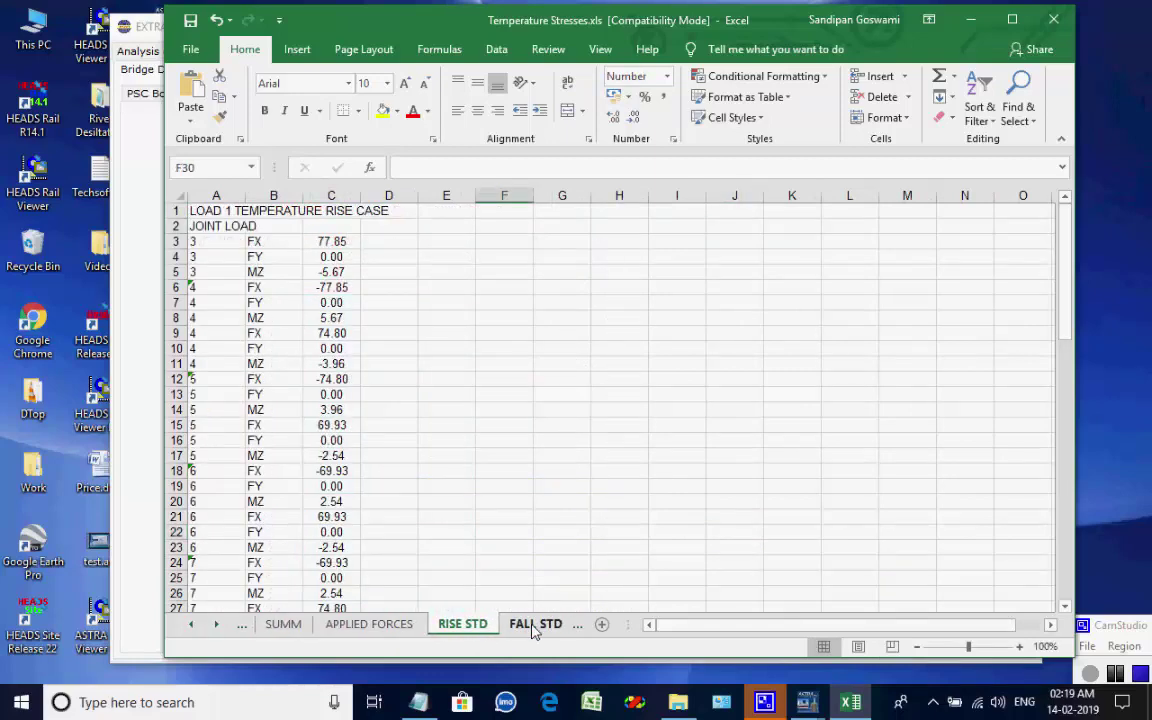
pyautogui.click(533, 626)
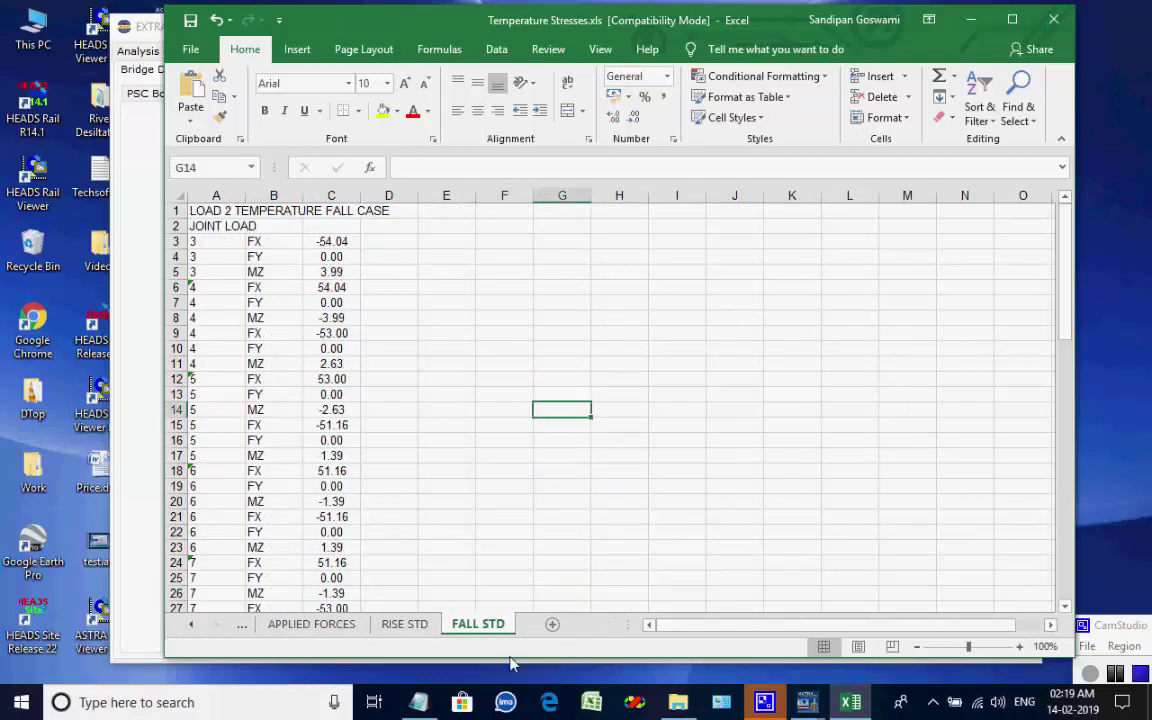
pyautogui.click(1055, 20)
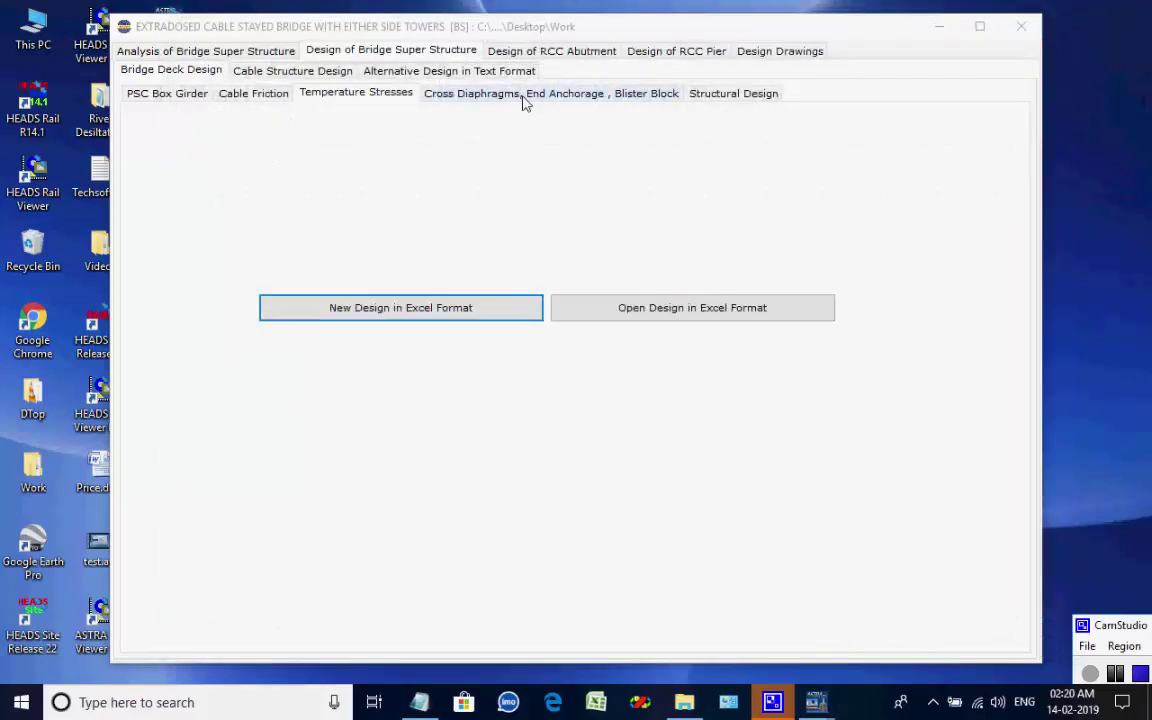
# Create a new cross diaphragms, end anchorage and blister block design in Excel format and review its intermediate anchor block calculations.
pyautogui.click(523, 97)
pyautogui.click(437, 312)
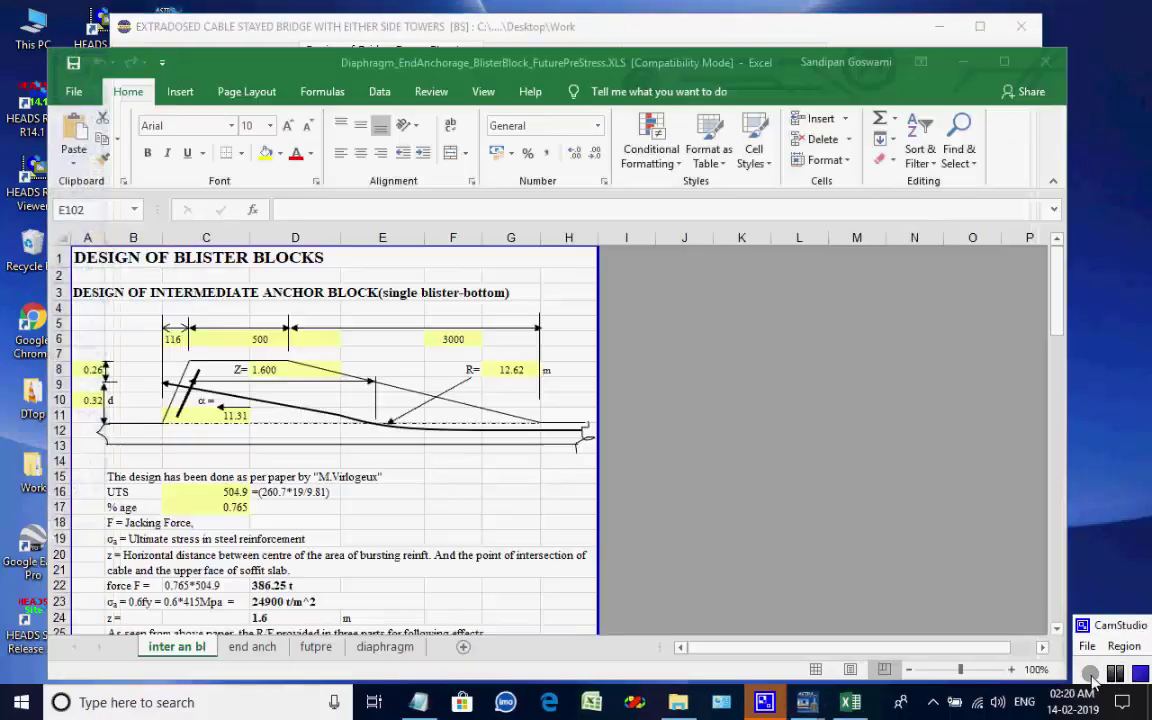
pyautogui.scroll(-4, 325, 515)
pyautogui.scroll(-20, 325, 515)
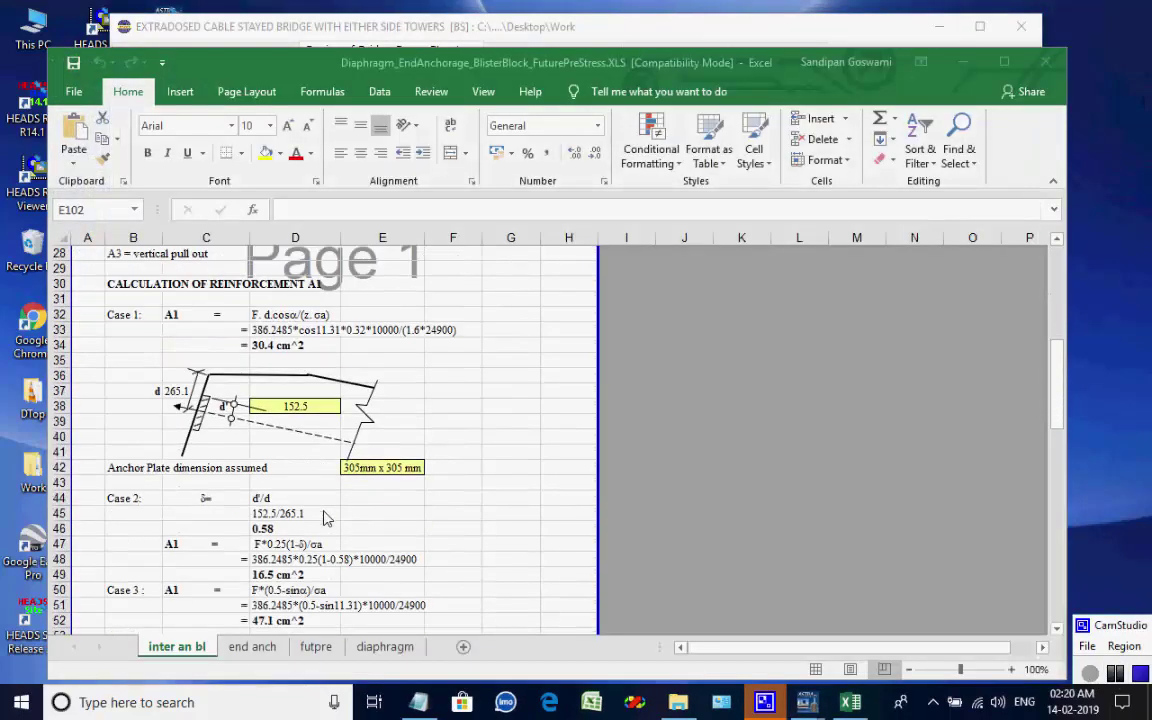
pyautogui.scroll(-2, 345, 500)
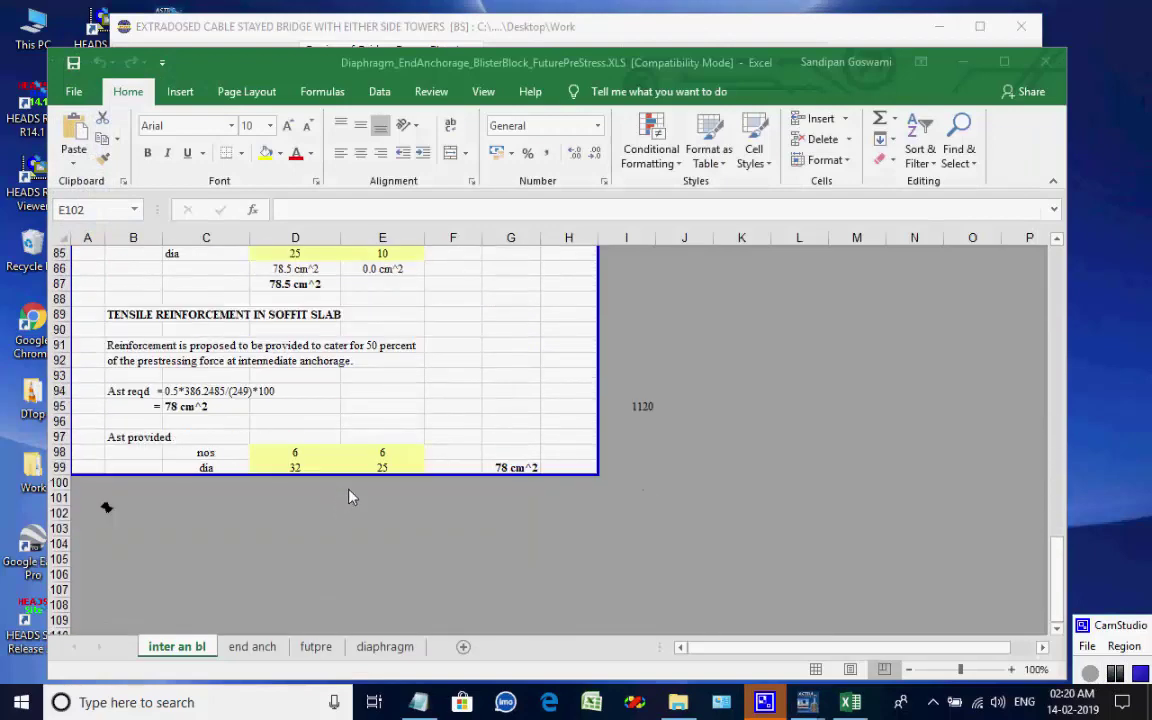
pyautogui.scroll(16, 350, 490)
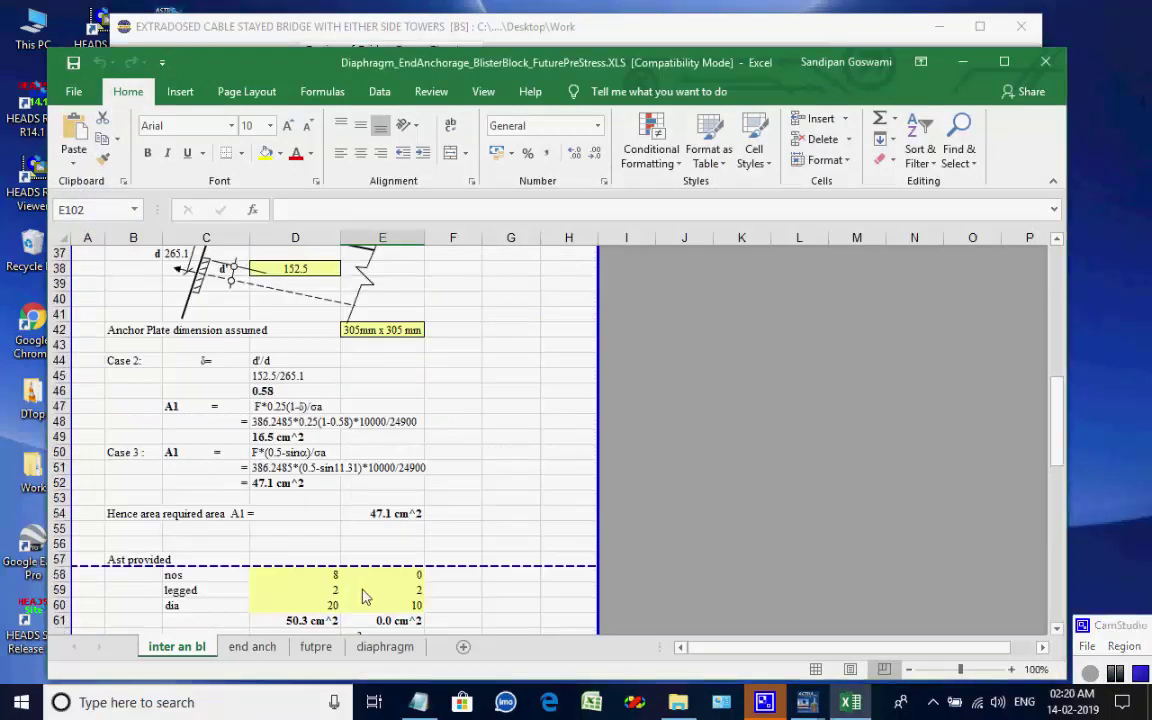
# Review the end anchorage stress checks and the future prestressing anchorage block design sheets.
pyautogui.click(255, 647)
pyautogui.scroll(-14, 333, 541)
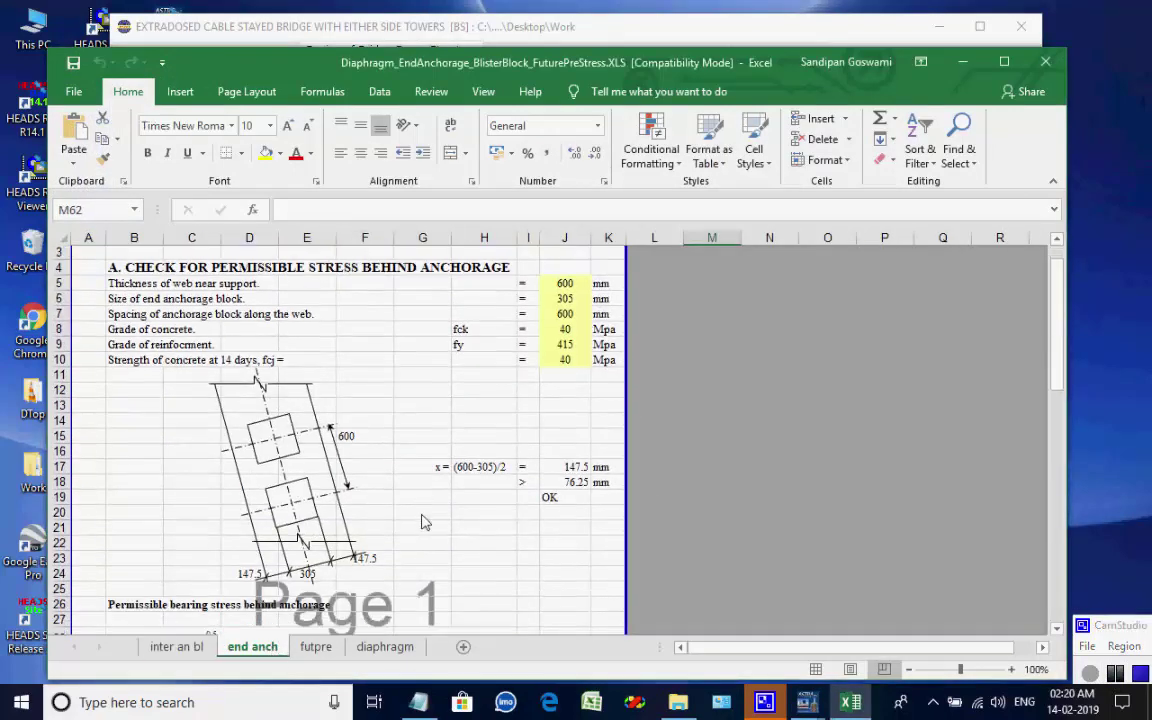
pyautogui.scroll(-2, 430, 521)
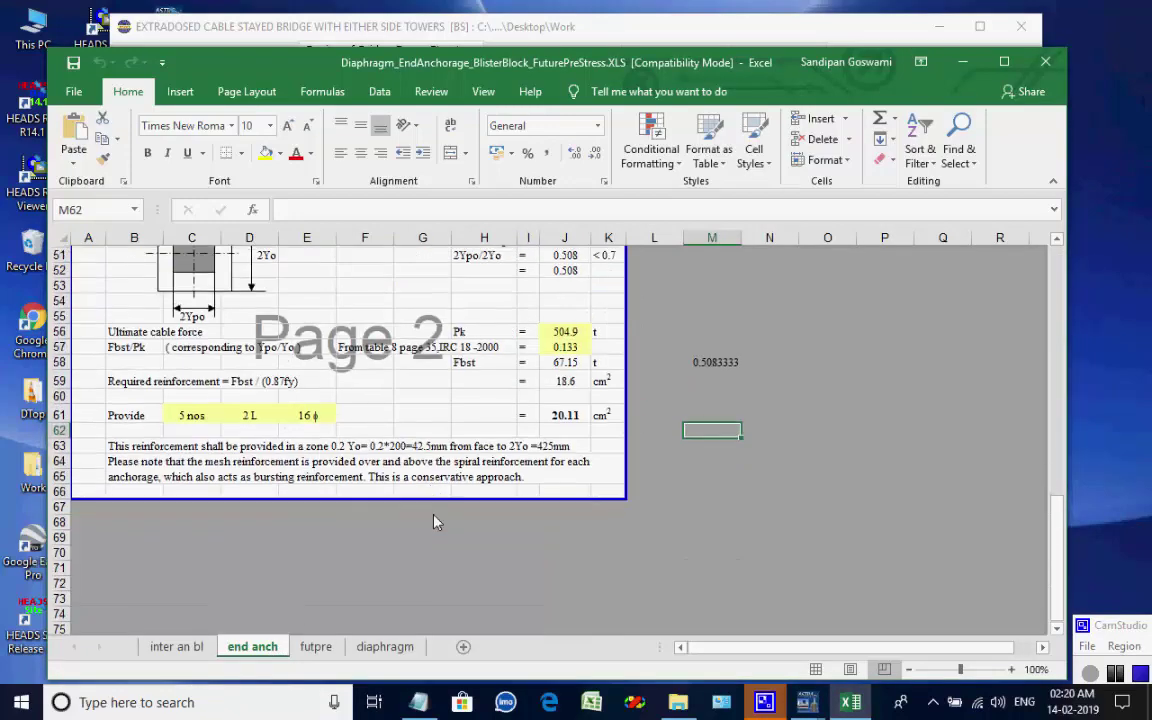
pyautogui.scroll(17, 420, 500)
pyautogui.click(318, 647)
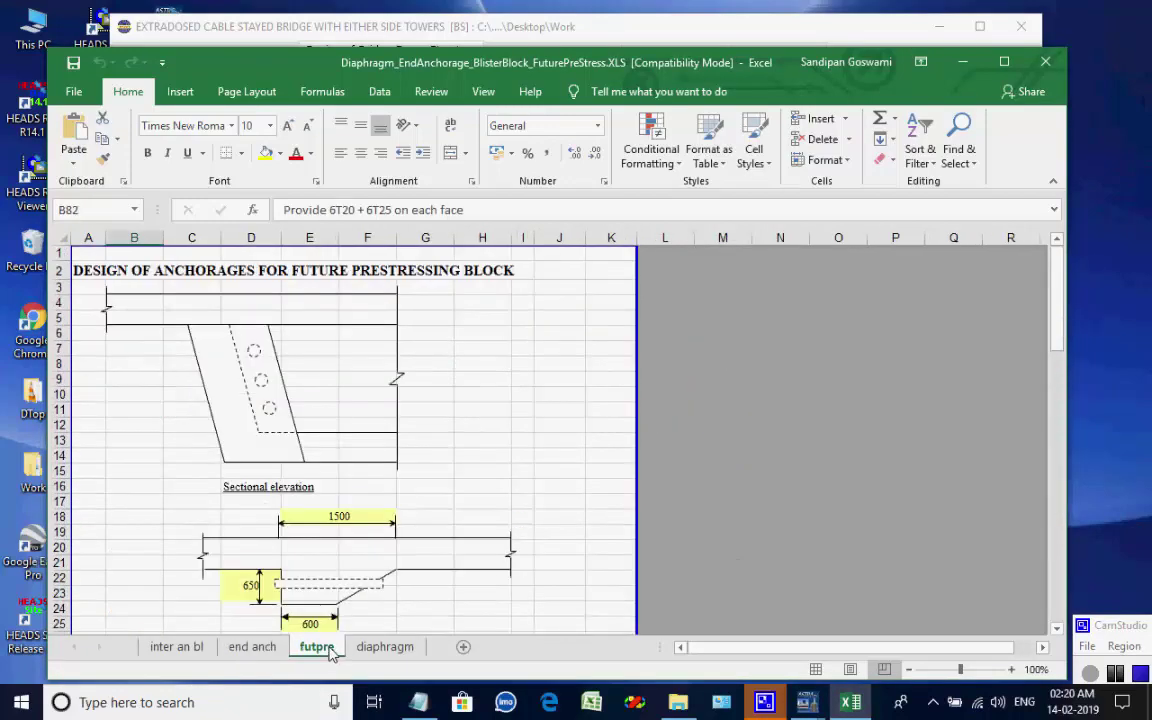
pyautogui.scroll(-14, 383, 533)
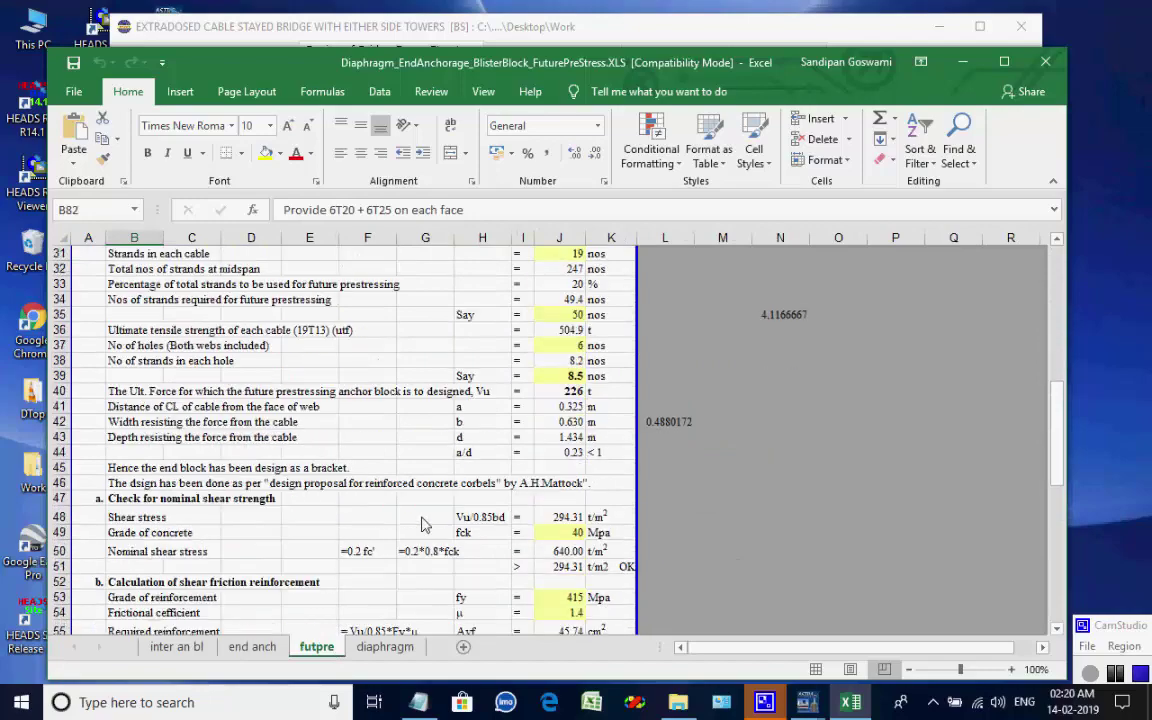
pyautogui.scroll(-8, 421, 524)
pyautogui.scroll(7, 425, 522)
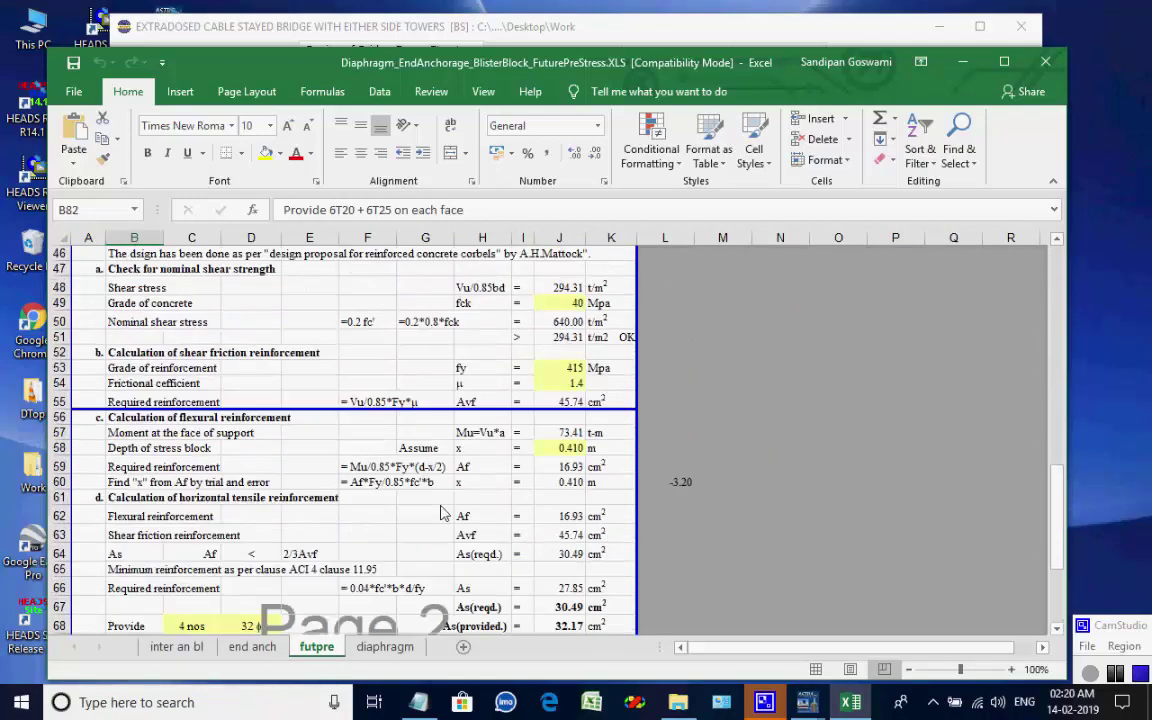
# Examine the diaphragm sheet's strut, tie and service condition calculations, and close the diaphragm workbook.
pyautogui.click(385, 647)
pyautogui.scroll(-17, 454, 507)
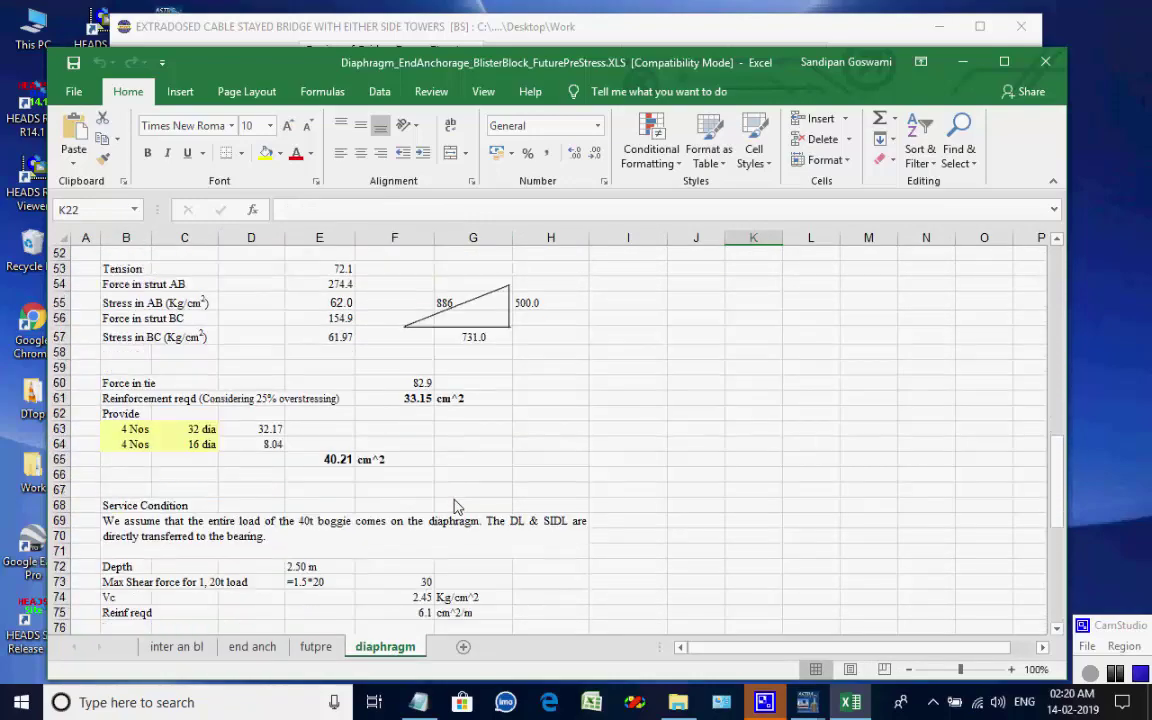
pyautogui.scroll(-11, 454, 507)
pyautogui.scroll(16, 454, 507)
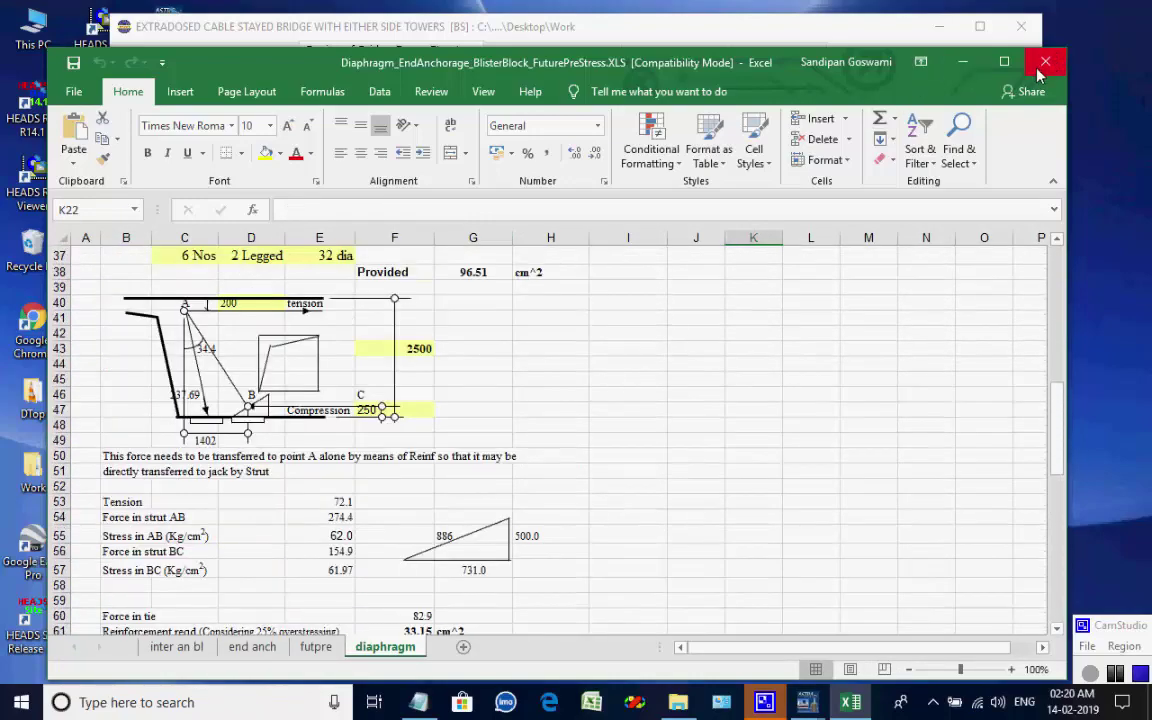
pyautogui.click(1045, 62)
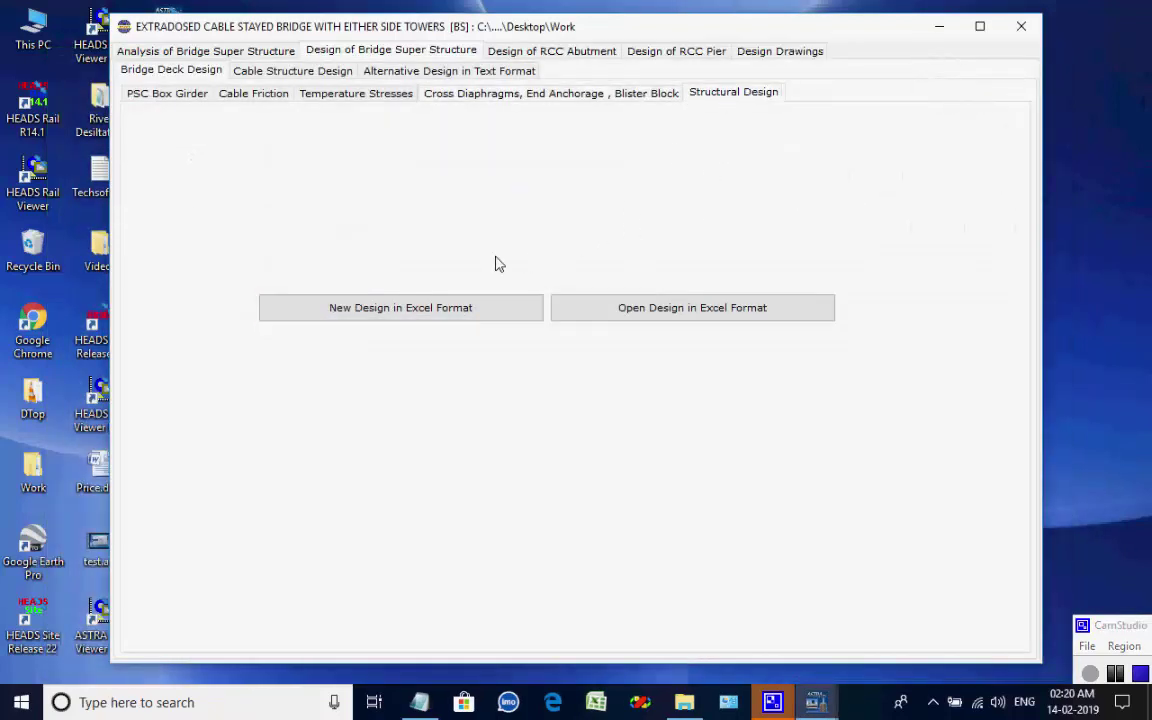
# Create a new structural design in Excel format and check its summary, temperature, dead load, box live load and section adequacy sheets.
pyautogui.click(455, 313)
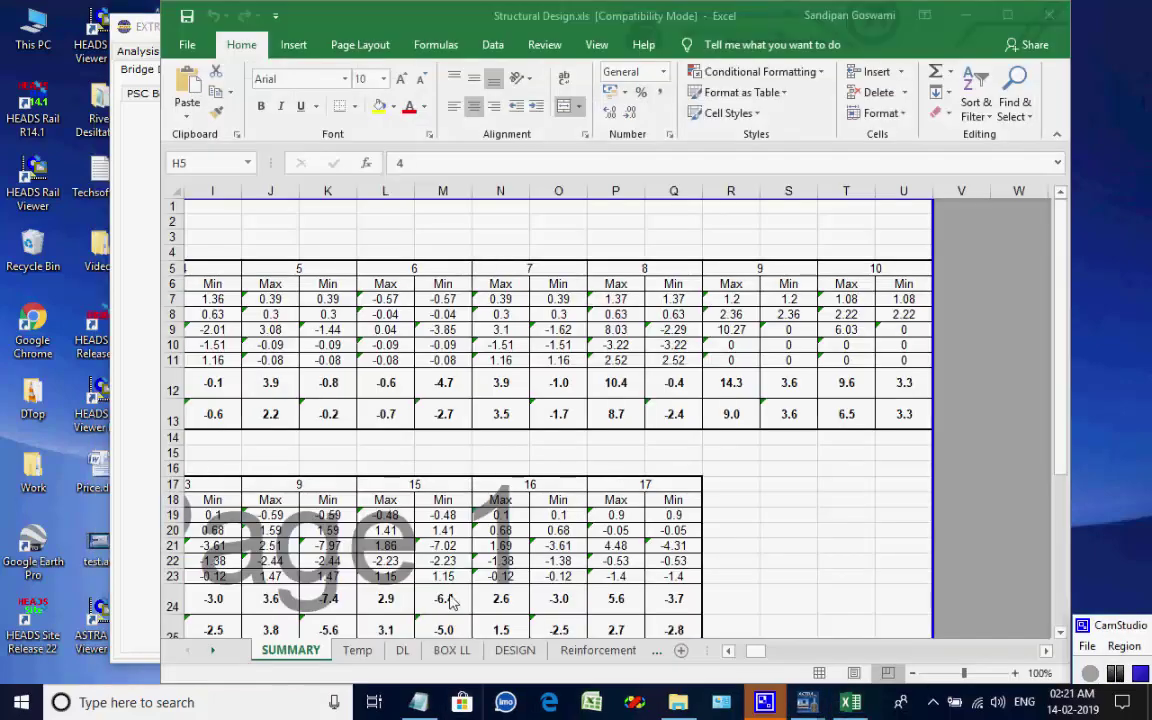
pyautogui.click(357, 650)
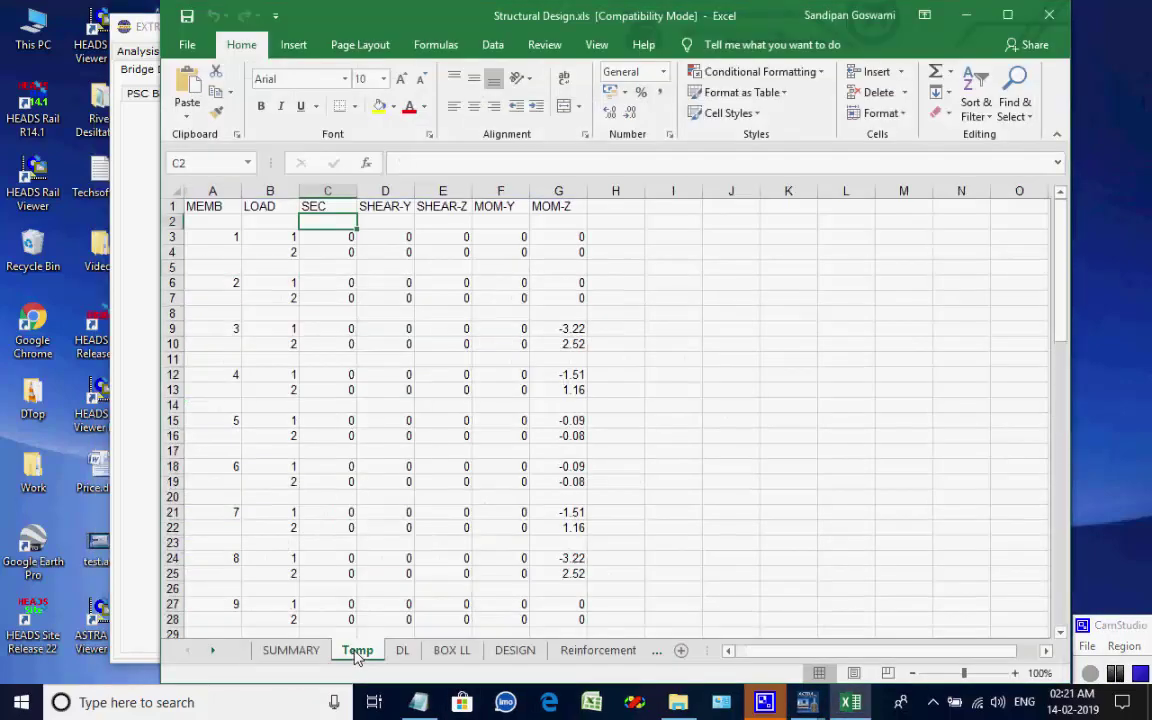
pyautogui.click(403, 650)
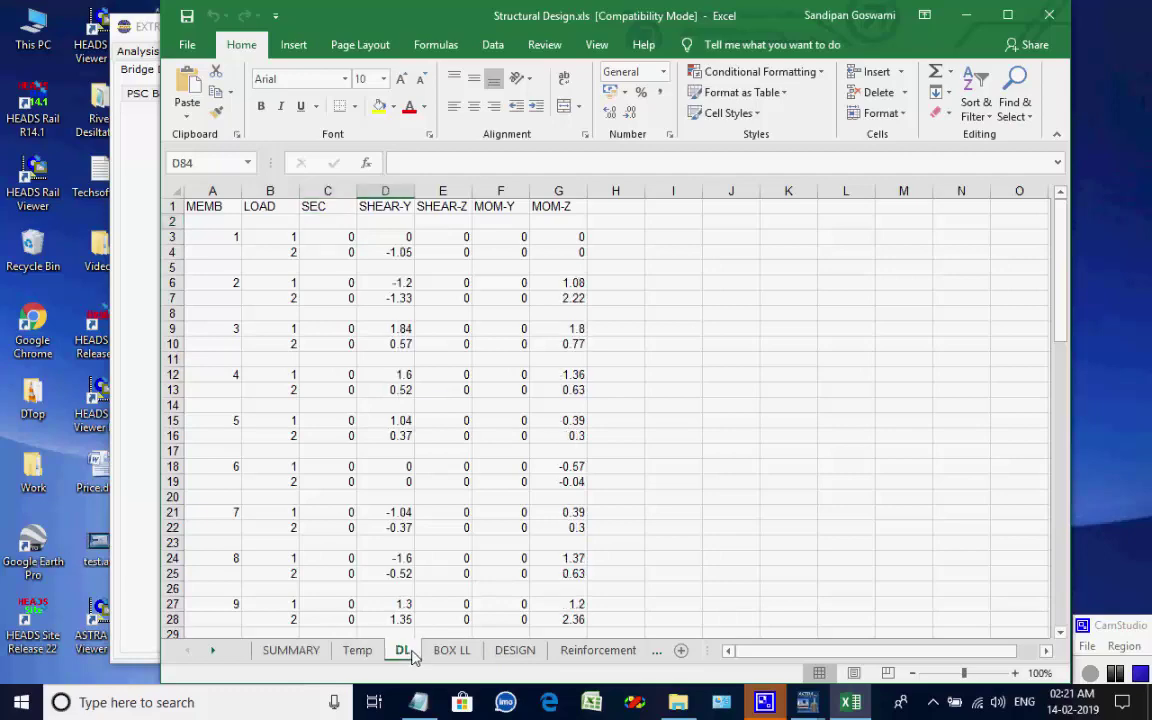
pyautogui.click(451, 650)
pyautogui.click(515, 650)
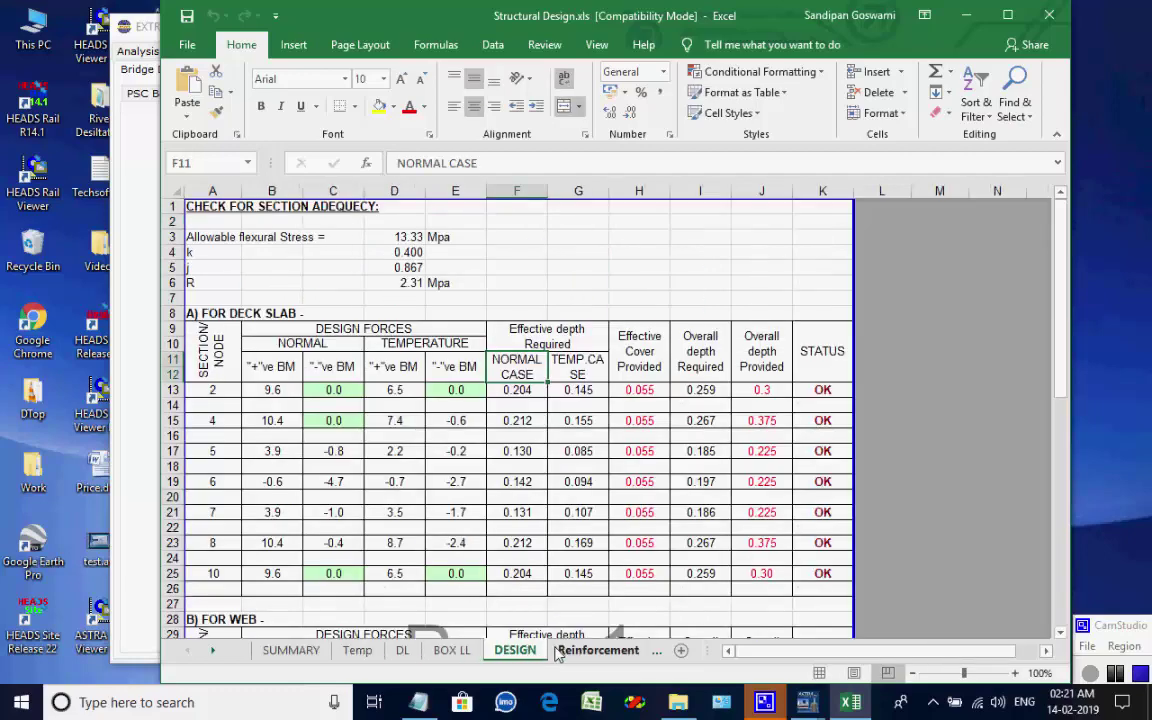
# Review the reinforcement calculations for the web, soffit and deck slab, and close the structural design workbook.
pyautogui.click(597, 650)
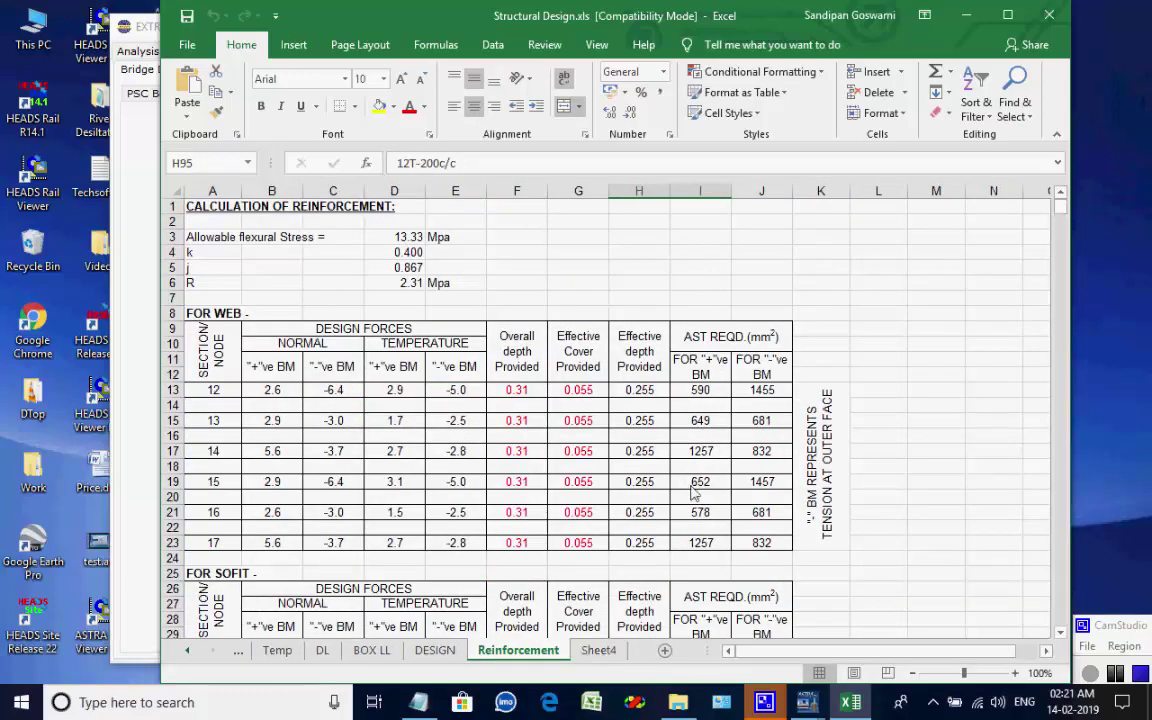
pyautogui.scroll(-13, 695, 483)
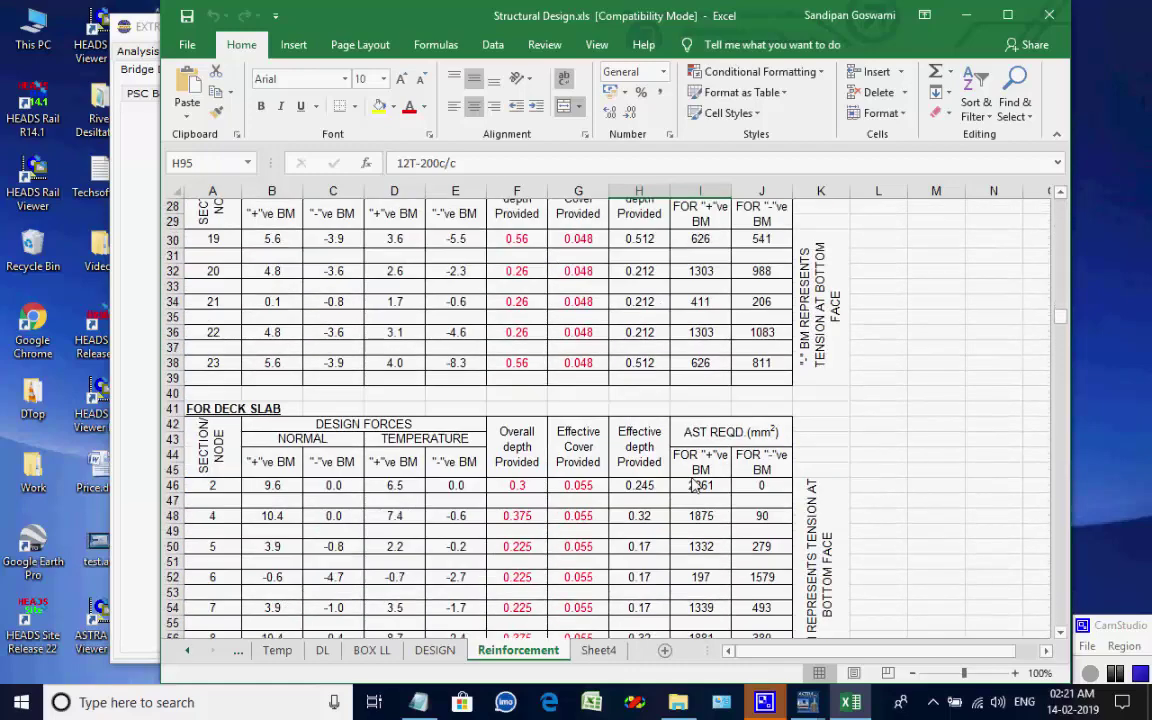
pyautogui.scroll(-15, 695, 488)
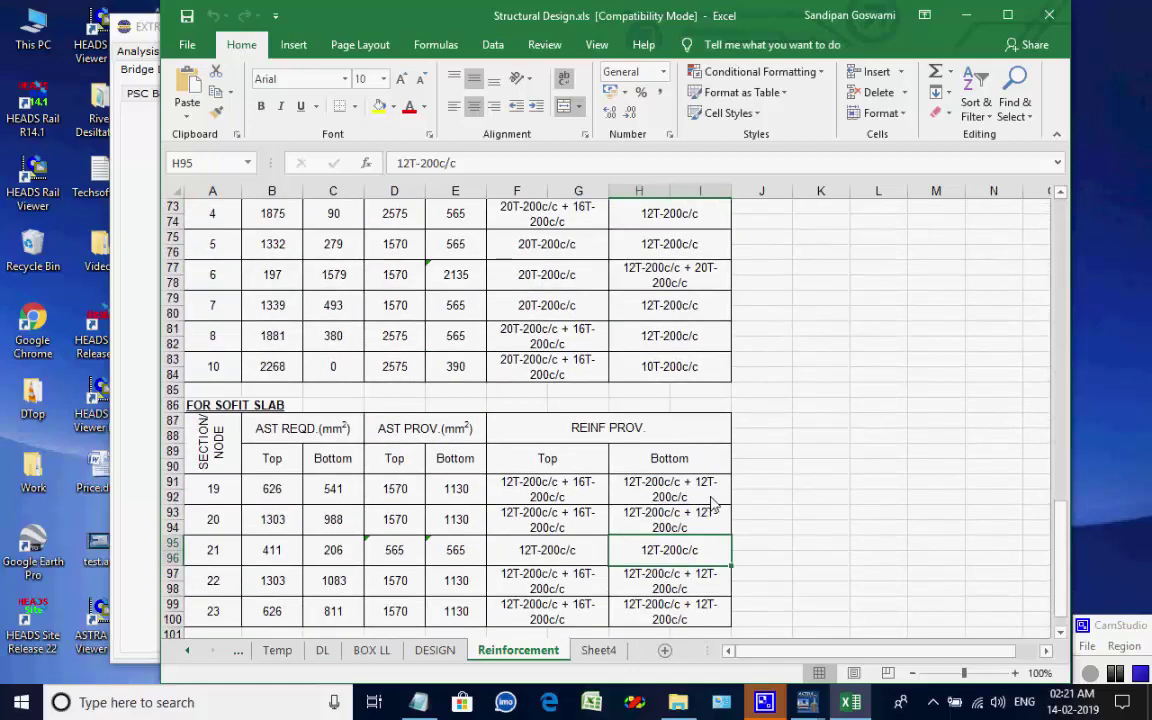
pyautogui.scroll(20, 714, 504)
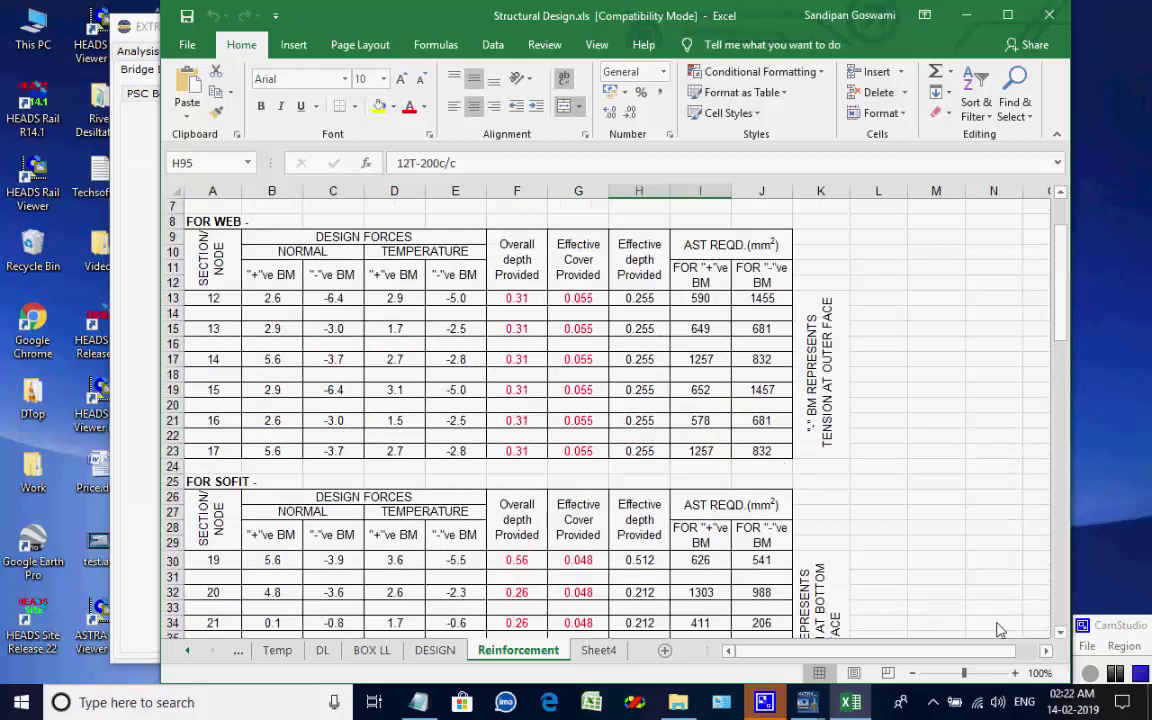
pyautogui.click(1049, 15)
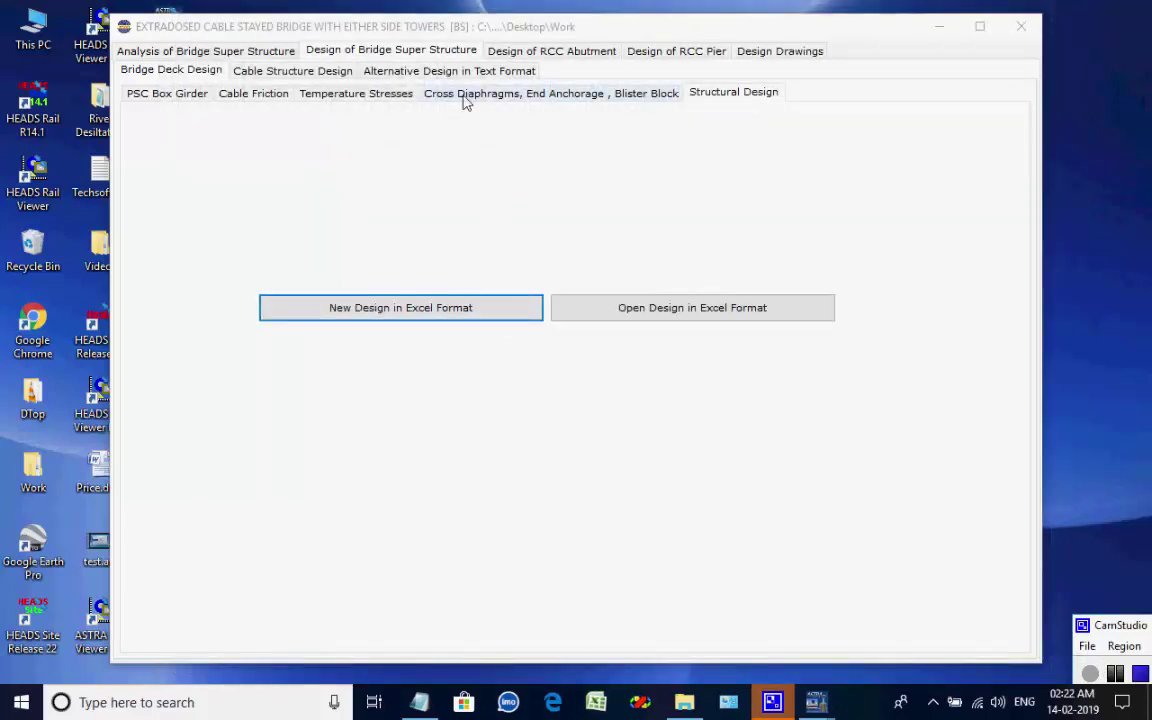
# Read the data for cable members 542 TO 581 in the cable structure design and look through the member list.
pyautogui.click(293, 71)
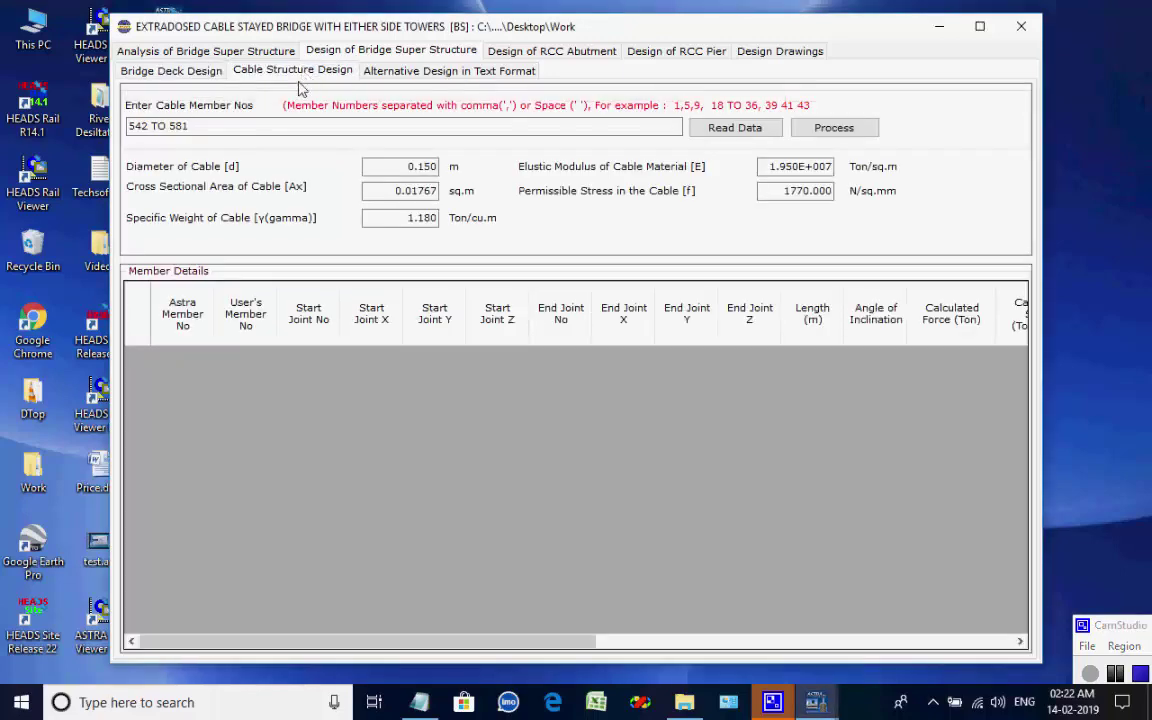
pyautogui.click(731, 131)
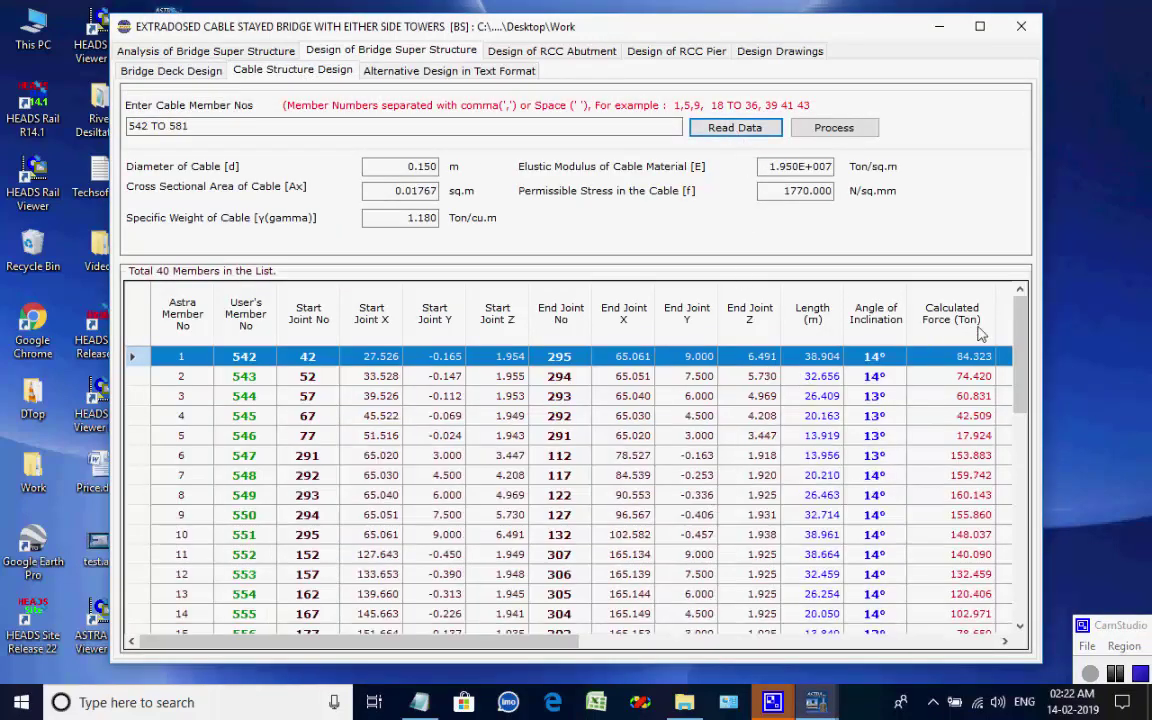
pyautogui.moveTo(1020, 337); pyautogui.dragTo(1022, 496)
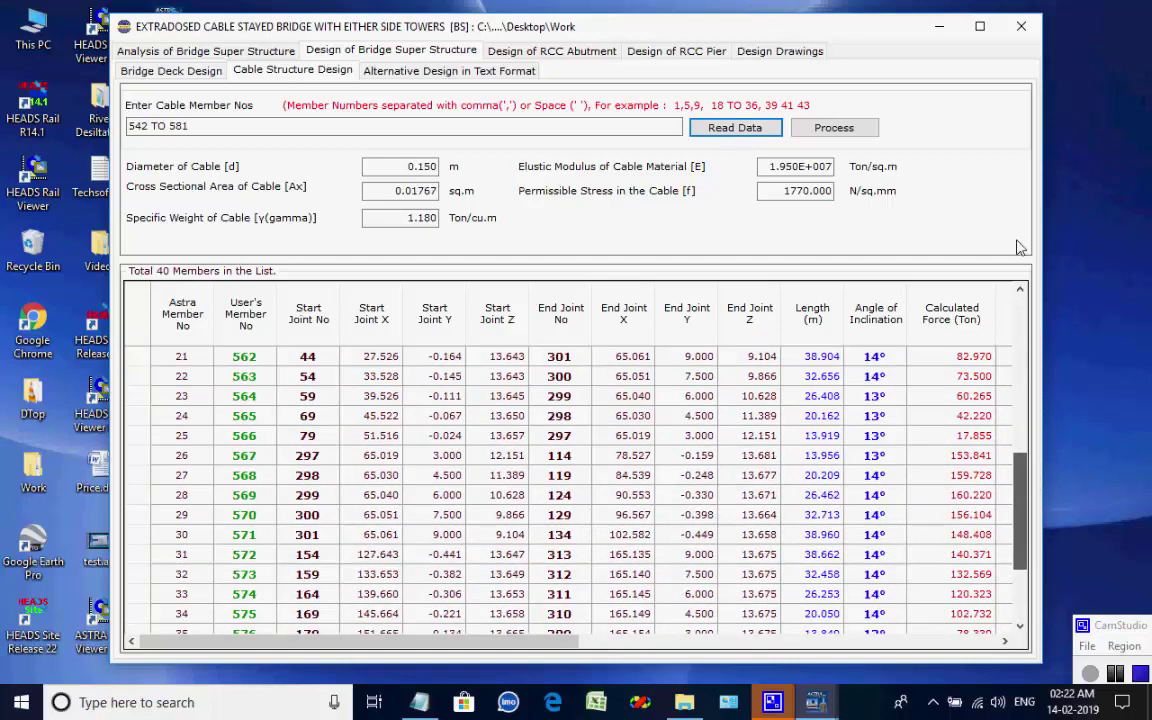
# Process the stay cable design, review the report's calculations for cables 550, 553, 558 and 561, and close the report.
pyautogui.click(832, 130)
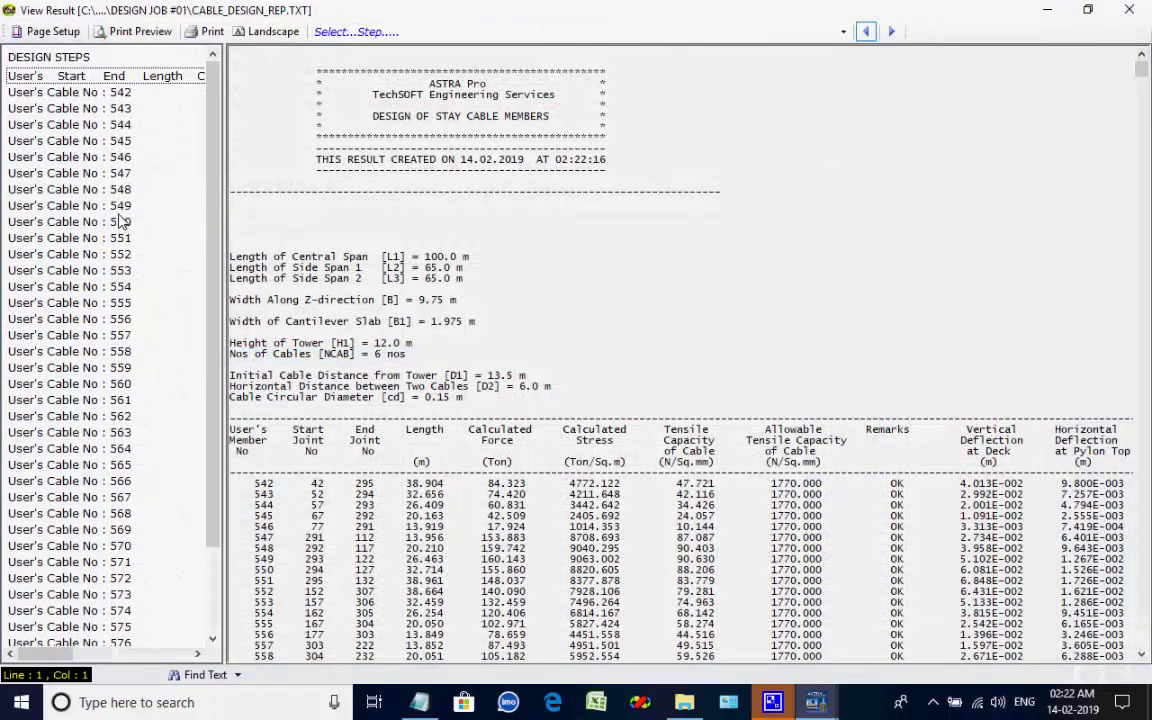
pyautogui.click(118, 221)
pyautogui.click(106, 270)
pyautogui.click(100, 351)
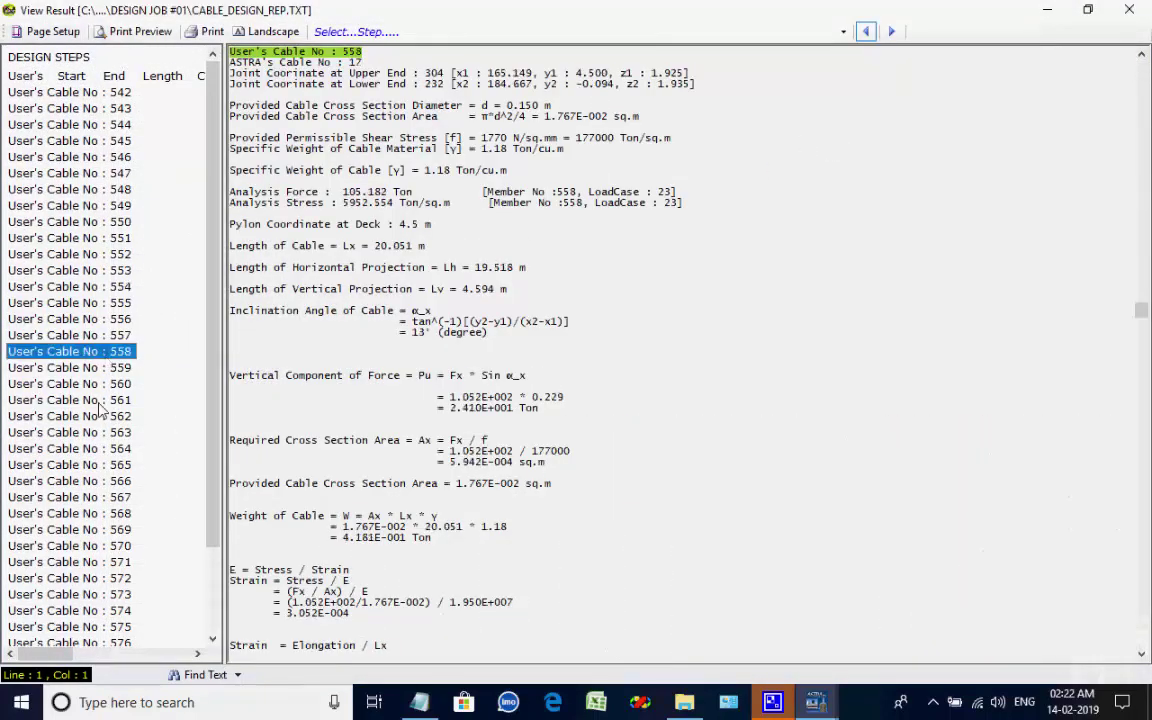
pyautogui.click(99, 401)
pyautogui.moveTo(1143, 355)
pyautogui.mouseDown()
pyautogui.moveTo(1143, 648)
pyautogui.moveTo(1143, 60)
pyautogui.moveTo(1143, 340)
pyautogui.mouseUp()
pyautogui.click(1129, 10)
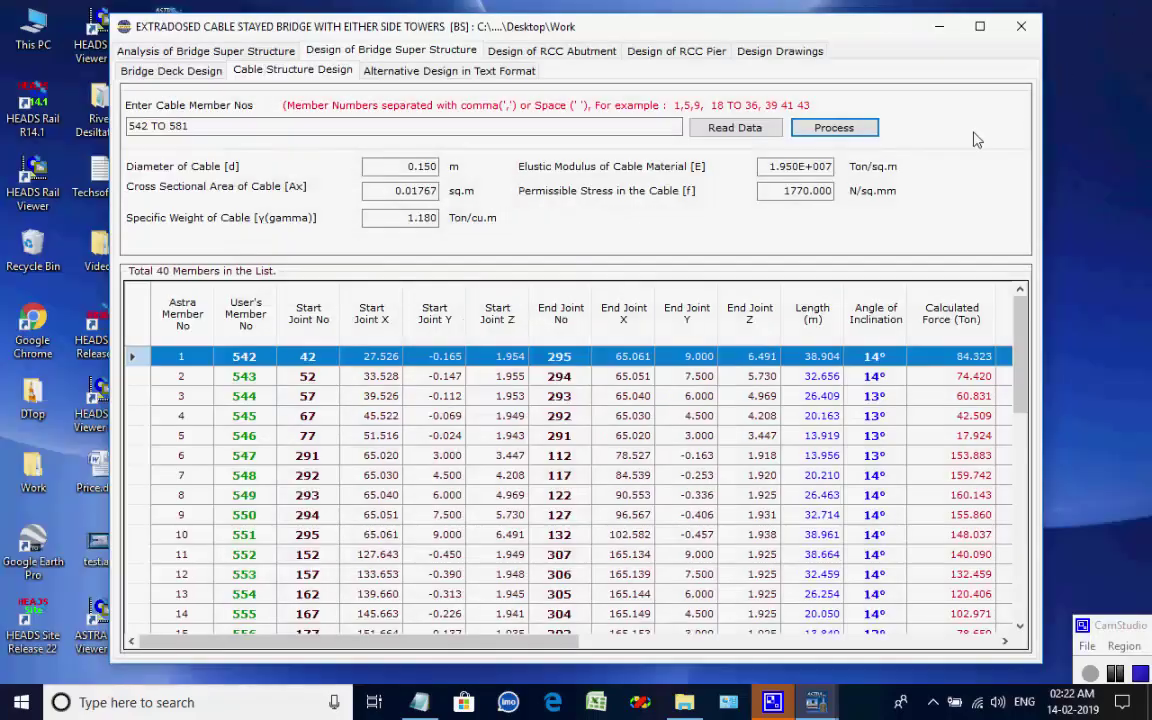
# Look through the input data for the RCC abutment with pile foundation in LSM and process it as a new design.
pyautogui.click(566, 52)
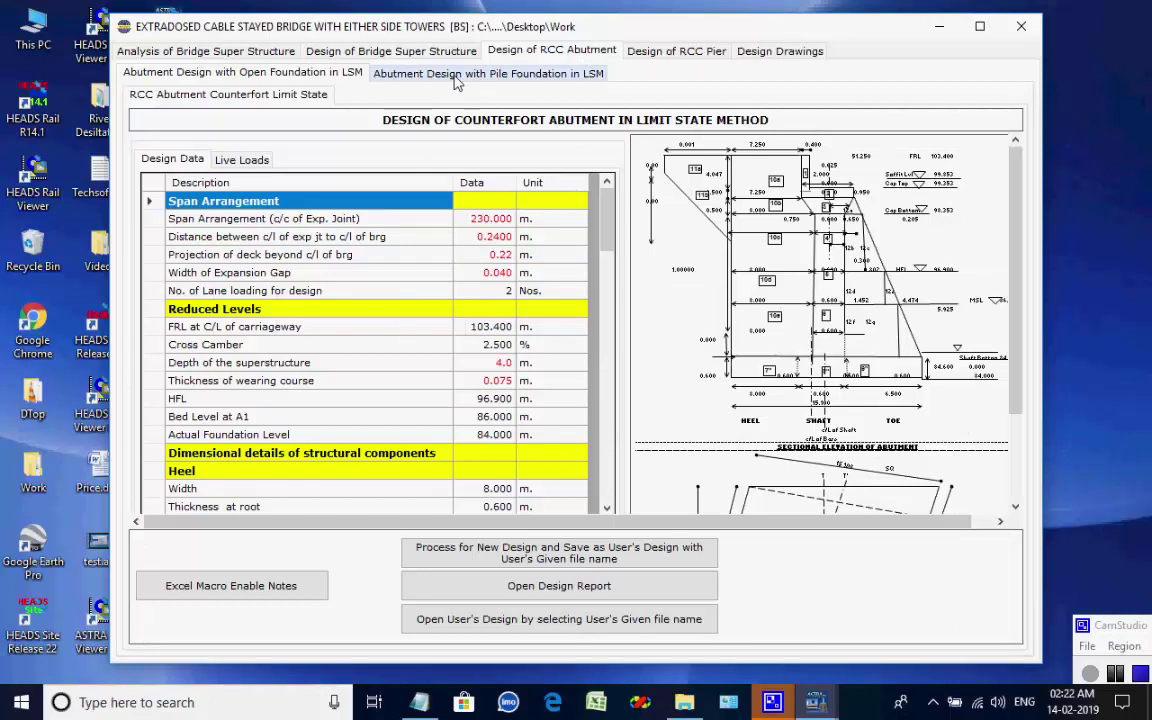
pyautogui.click(456, 74)
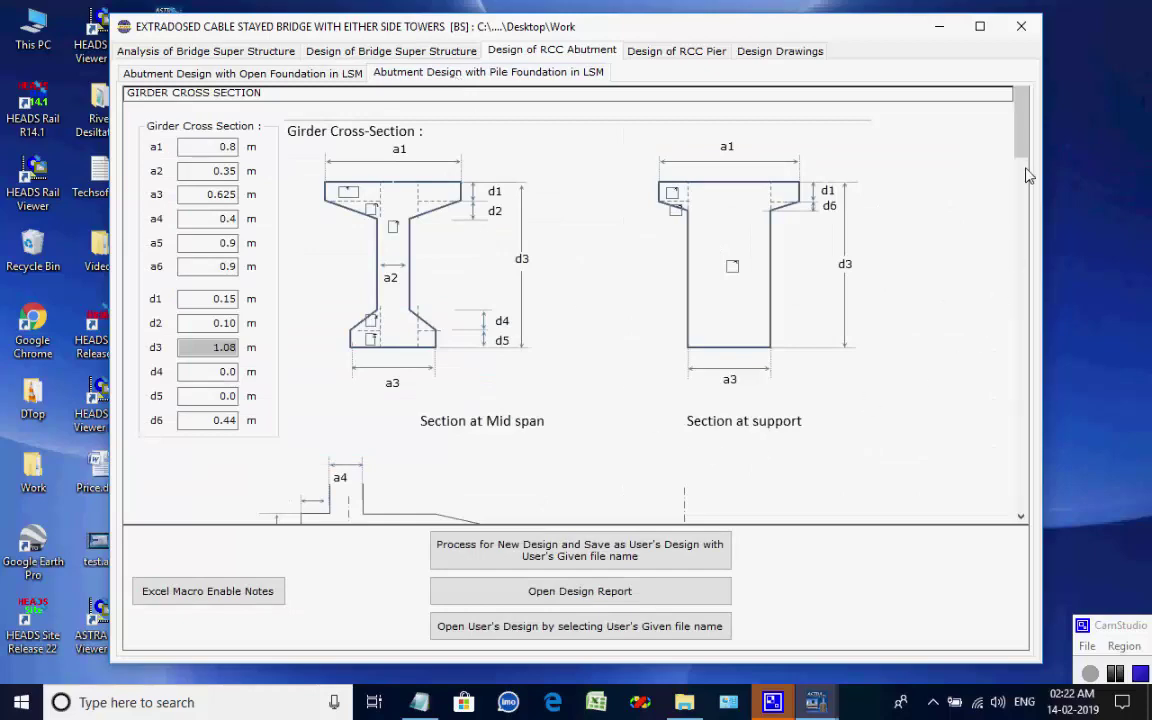
pyautogui.moveTo(1016, 147); pyautogui.dragTo(1023, 512)
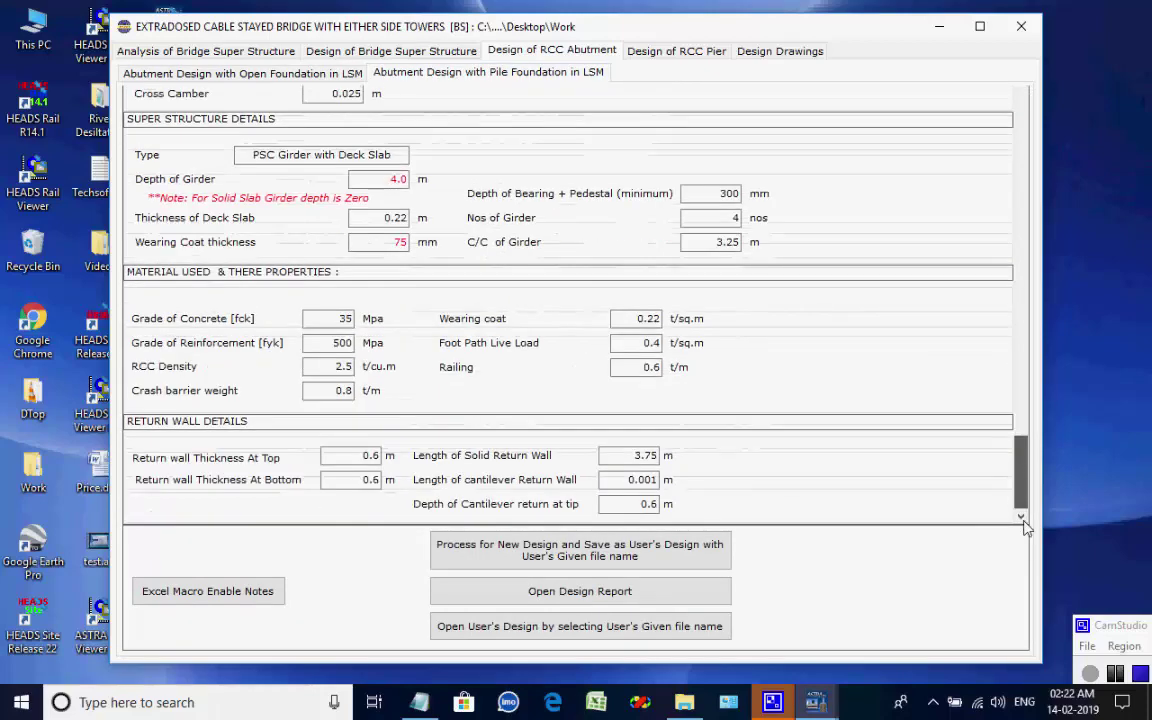
pyautogui.click(620, 550)
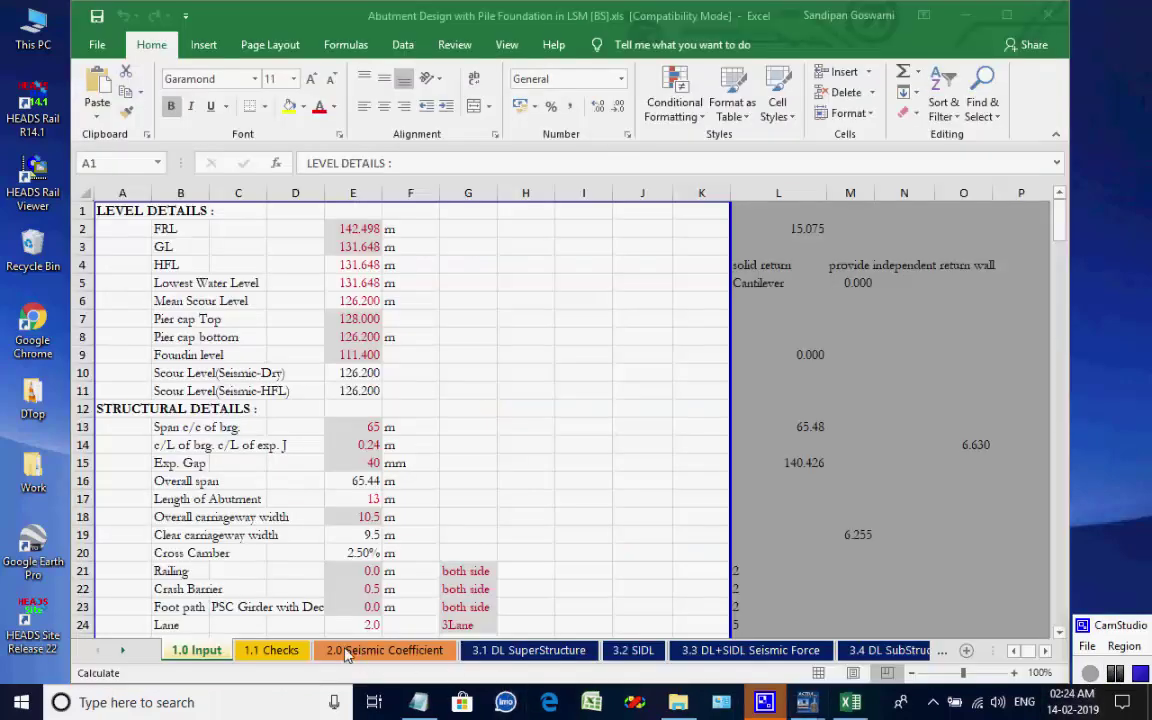
# Check the abutment workbook's design checks, seismic coefficient, and superstructure, SIDL and substructure dead load and seismic force sheets.
pyautogui.click(293, 651)
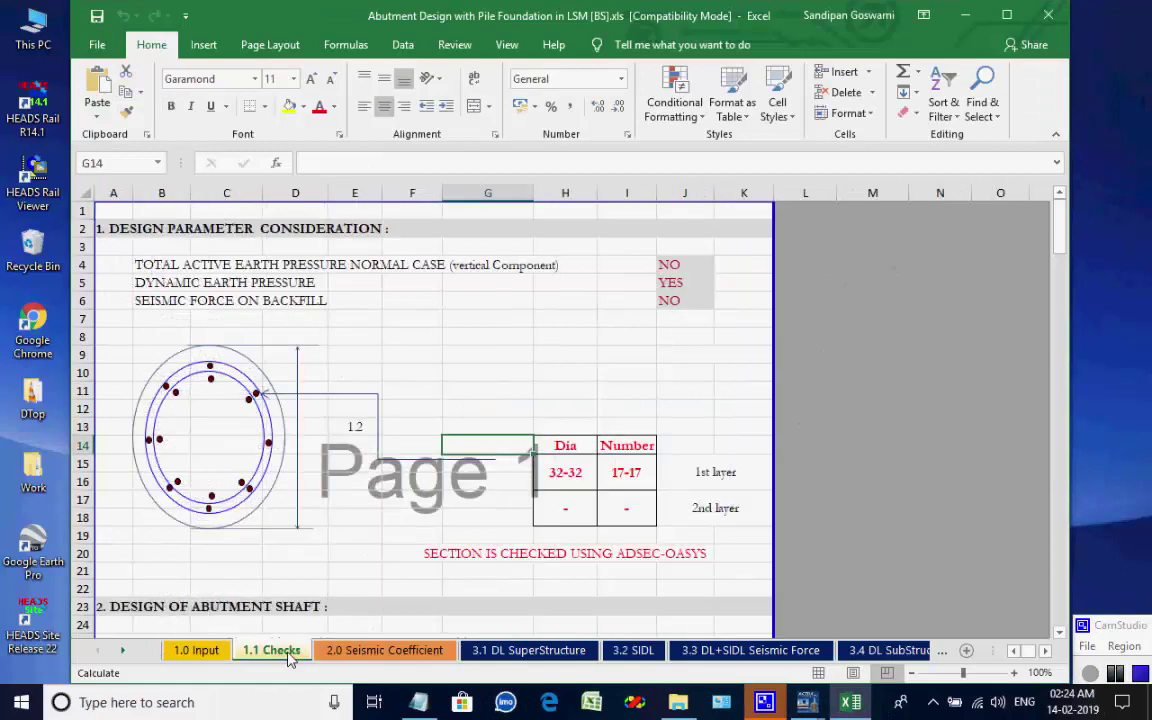
pyautogui.click(366, 652)
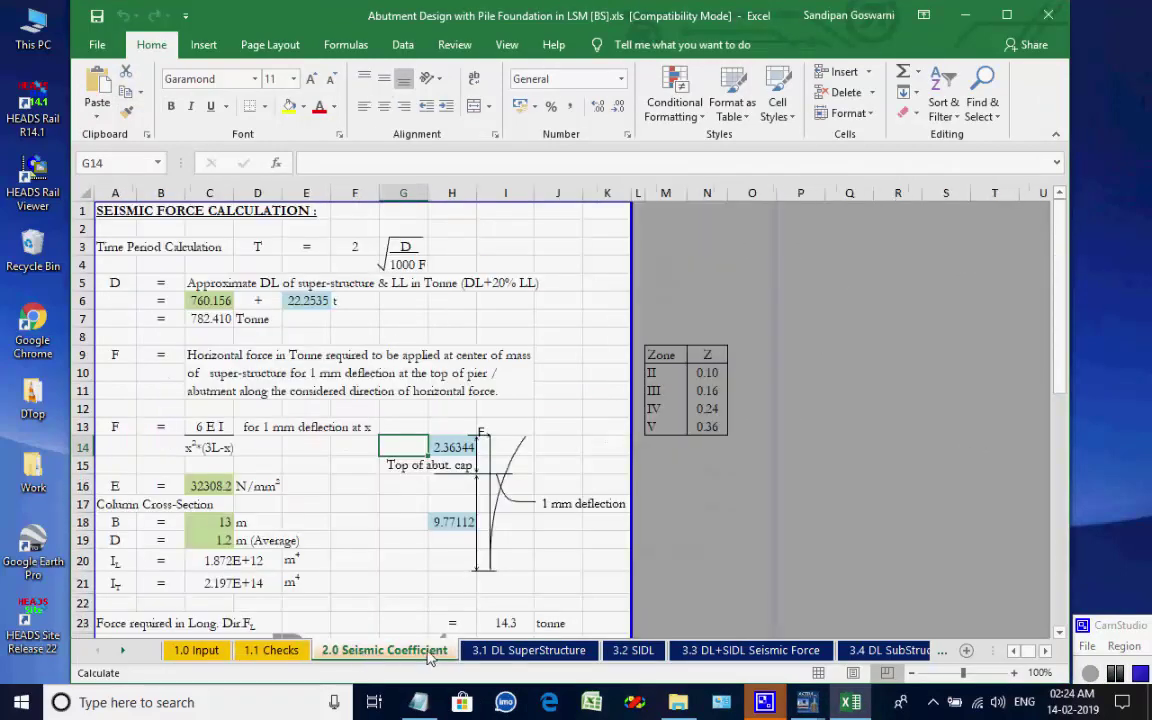
pyautogui.click(505, 651)
pyautogui.click(628, 652)
pyautogui.click(718, 652)
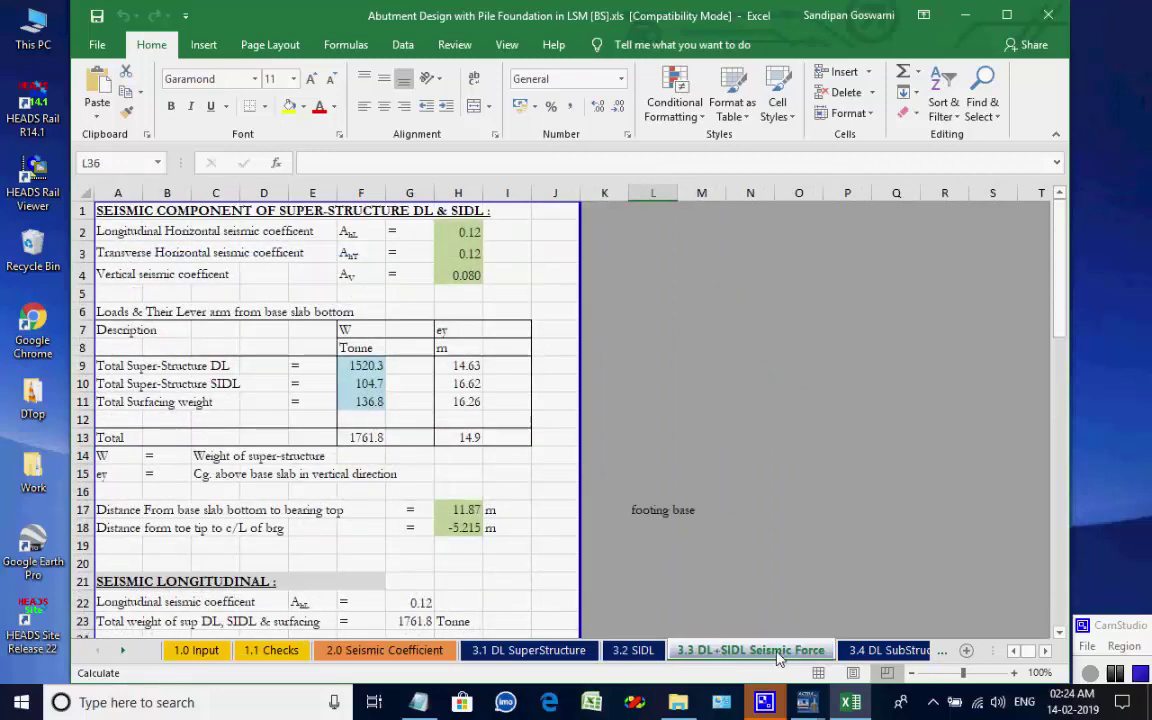
pyautogui.click(908, 651)
pyautogui.click(912, 651)
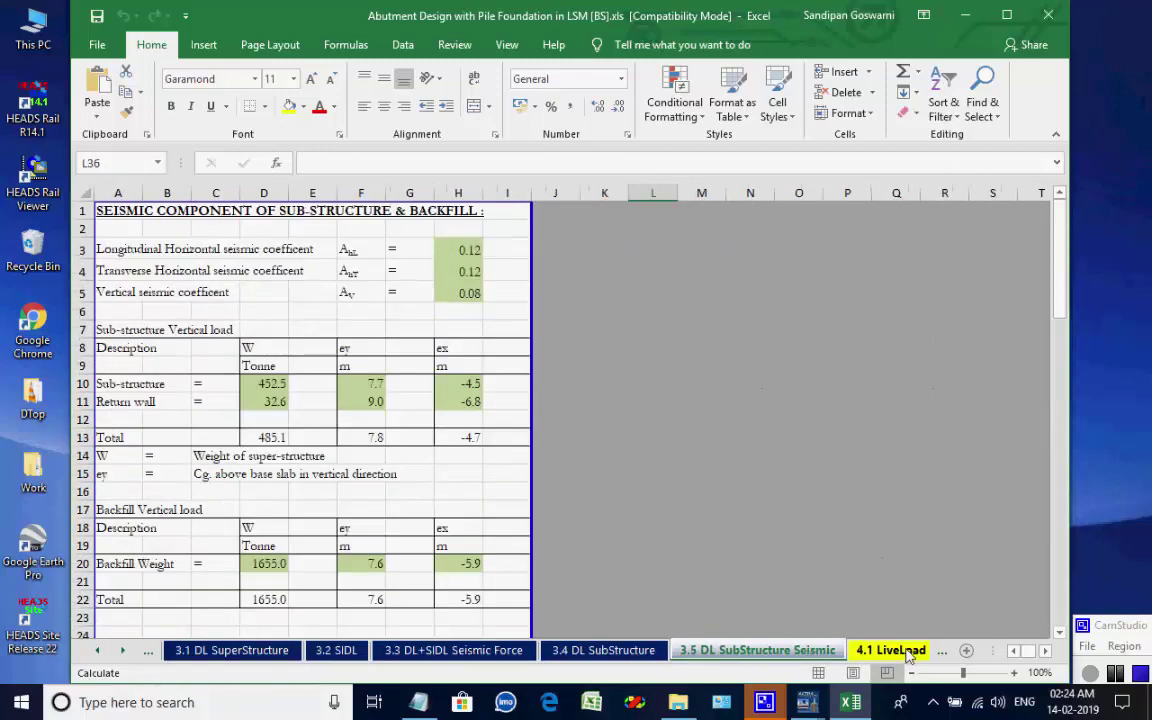
# Check the live load reaction and live load seismic sheets of the abutment workbook and close the workbook.
pyautogui.click(908, 651)
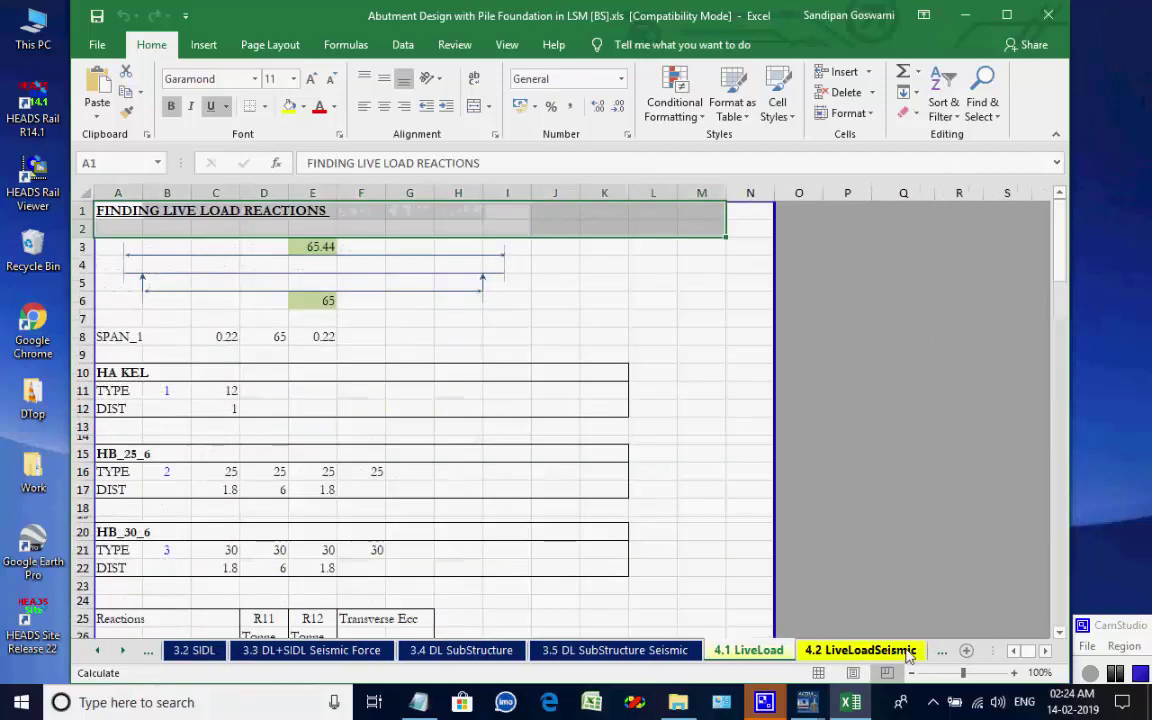
pyautogui.click(908, 651)
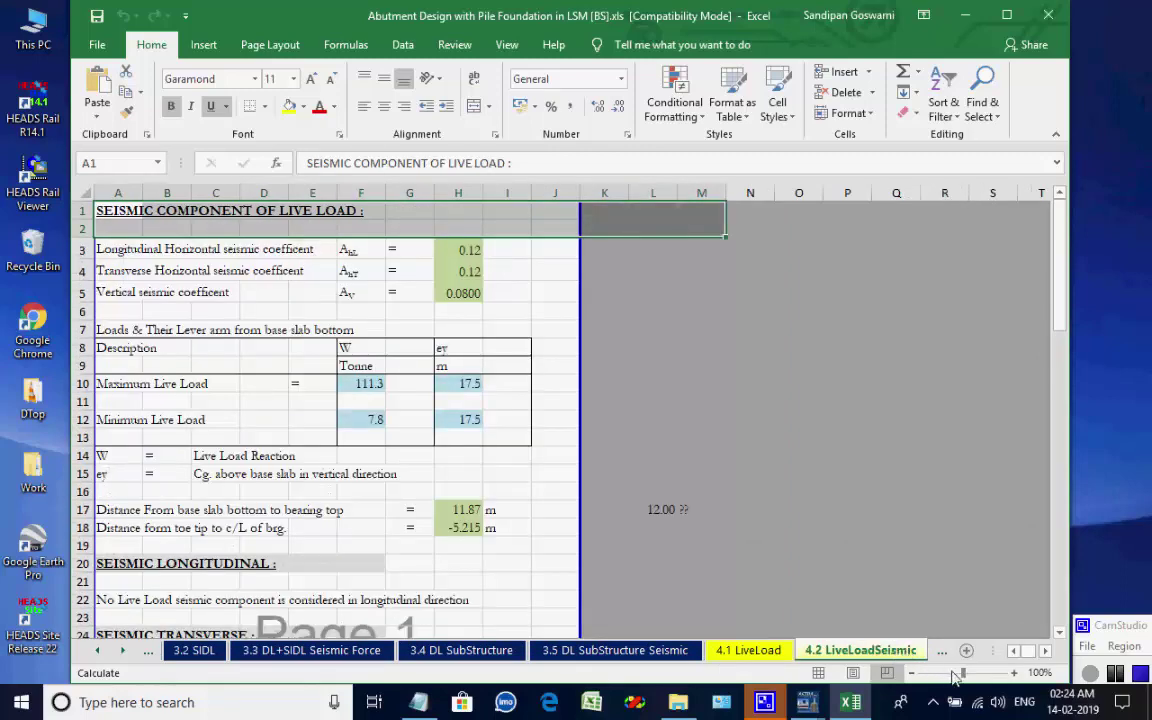
pyautogui.hotkey('alt', 'F4')
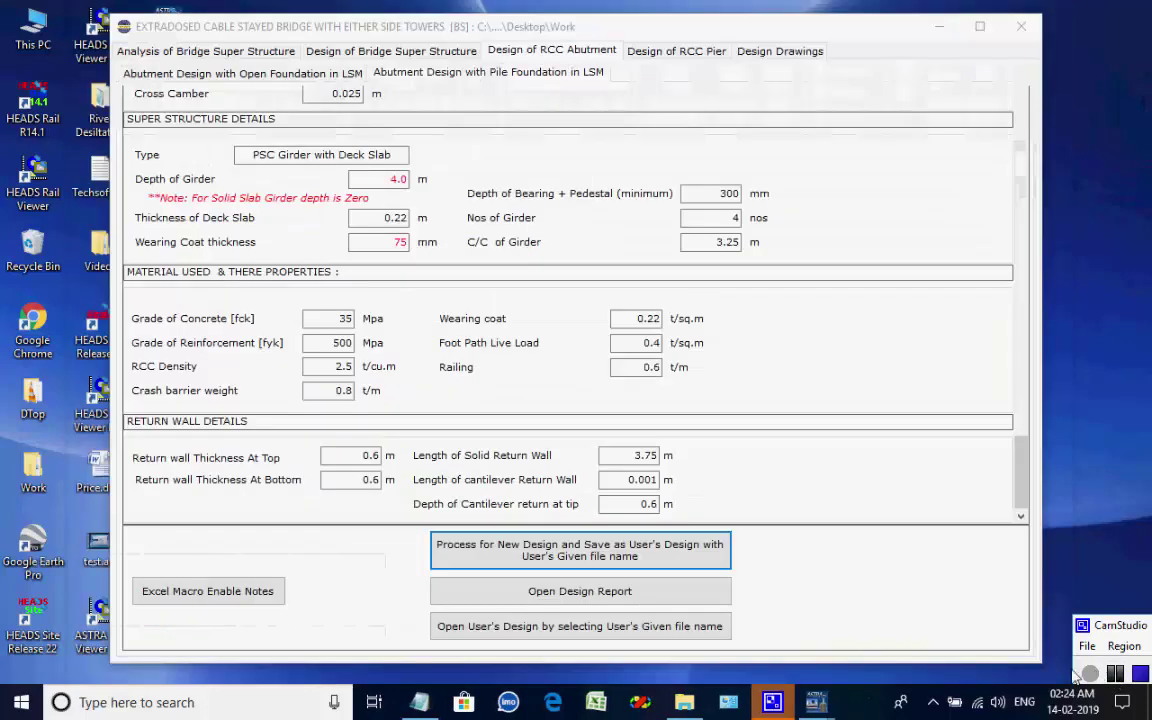
# Look through the input data for the RCC pier with pile foundation and process it as a new design.
pyautogui.click(686, 52)
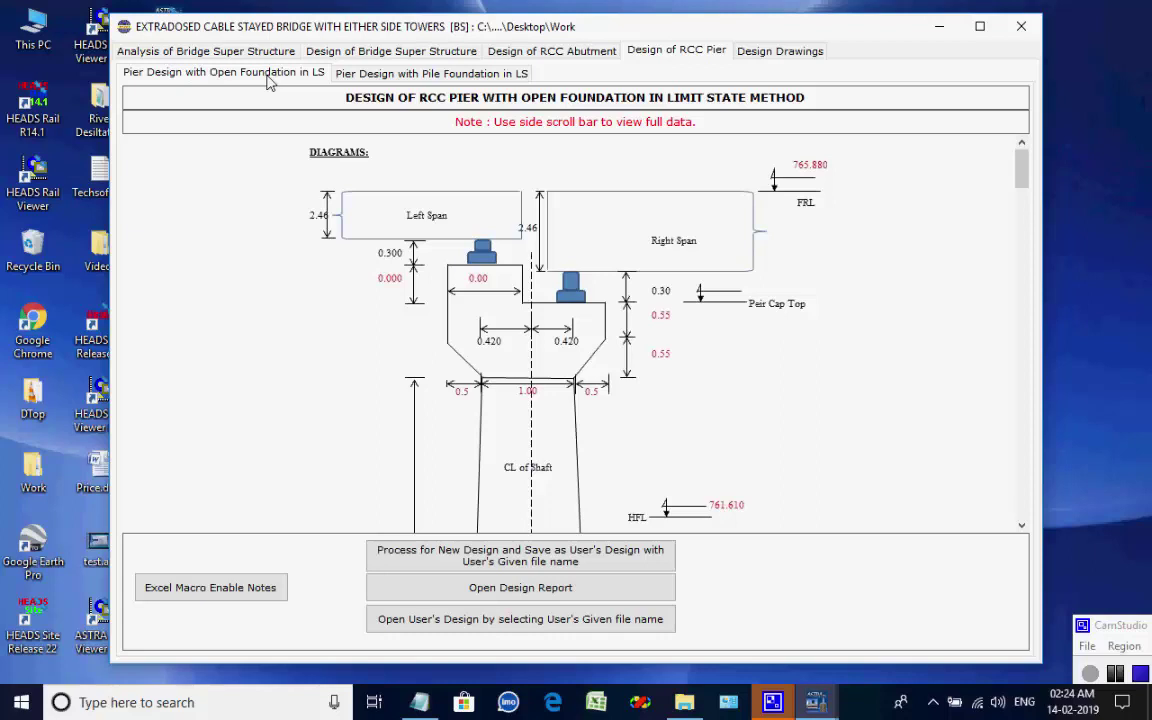
pyautogui.click(475, 78)
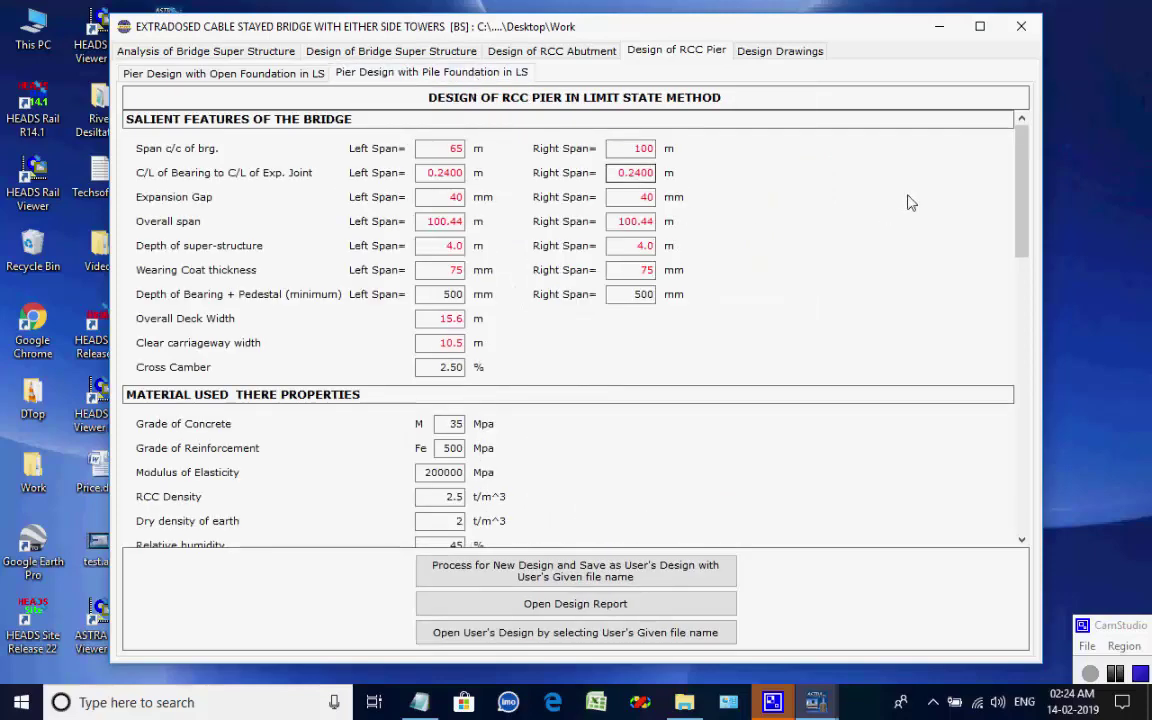
pyautogui.moveTo(1020, 188); pyautogui.dragTo(1045, 100)
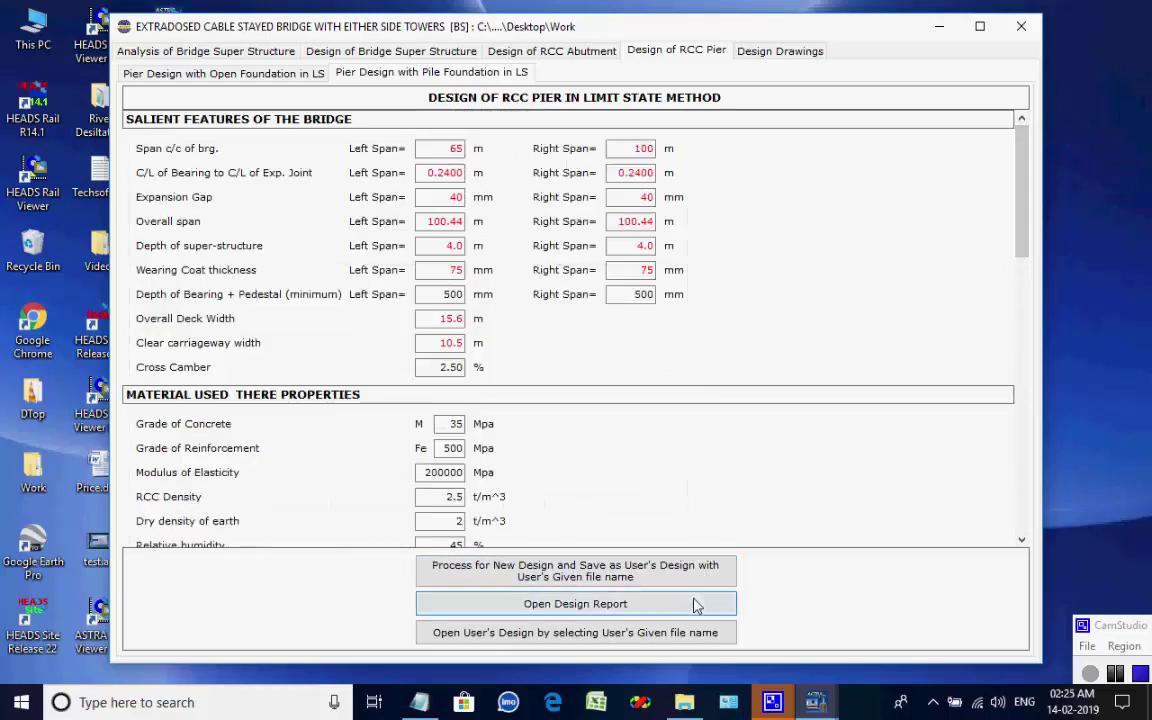
pyautogui.click(573, 573)
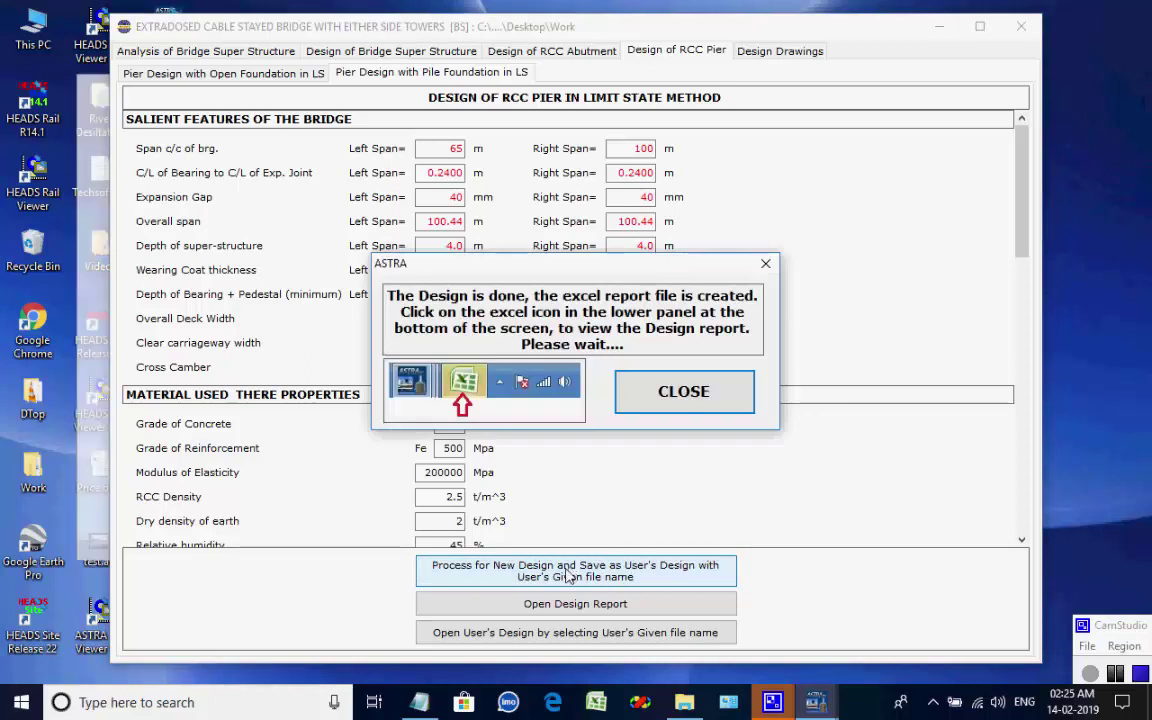
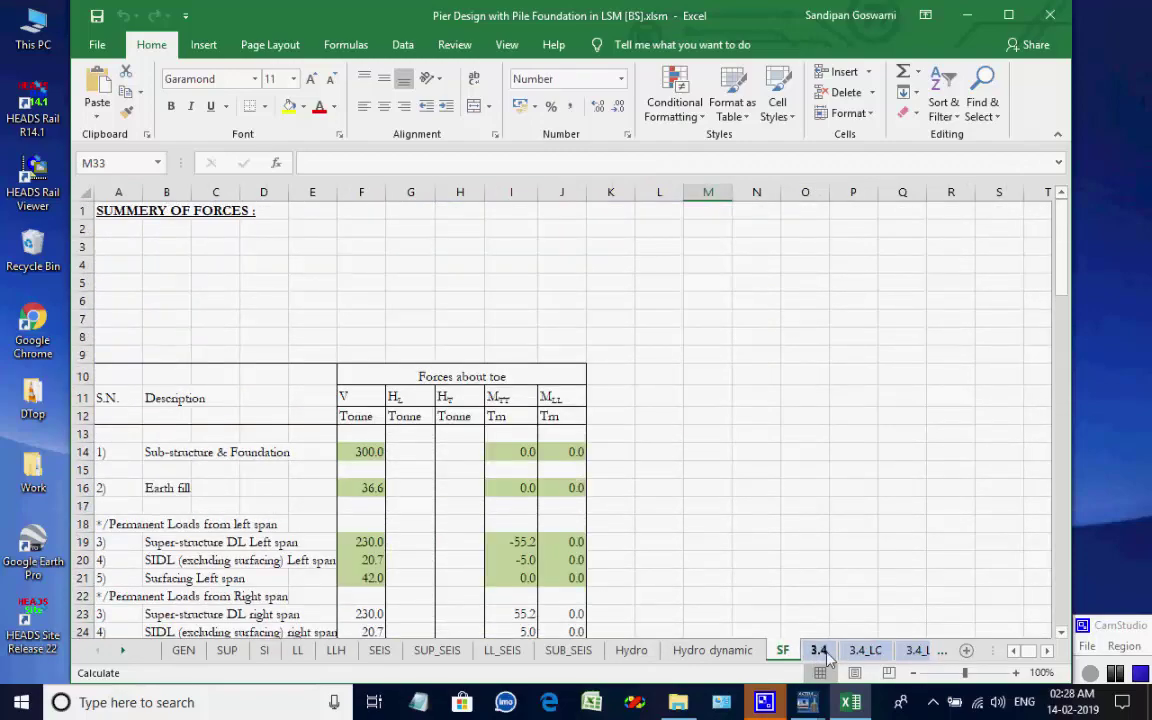
# Check the pier workbook's load combinations for maximum pile capacity, pile reaction summary and horizontal pile capacity sheets.
pyautogui.click(862, 650)
pyautogui.scroll(-2, 765, 485)
pyautogui.scroll(20, 764, 478)
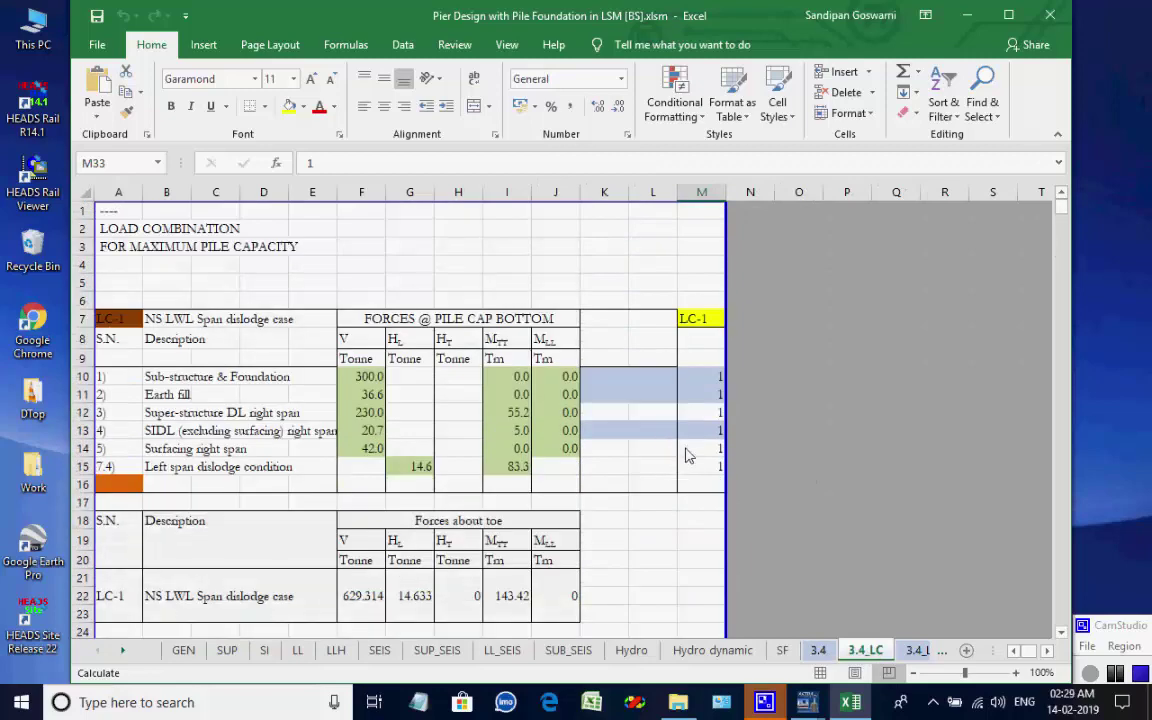
pyautogui.click(915, 650)
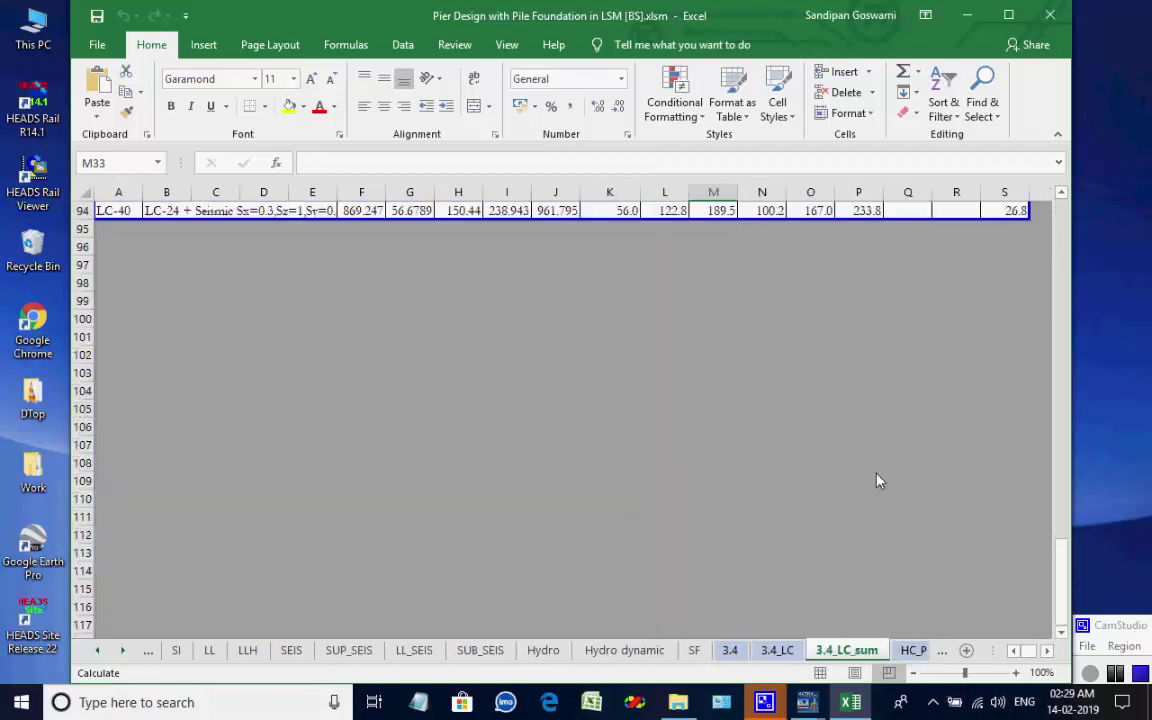
pyautogui.scroll(20, 876, 484)
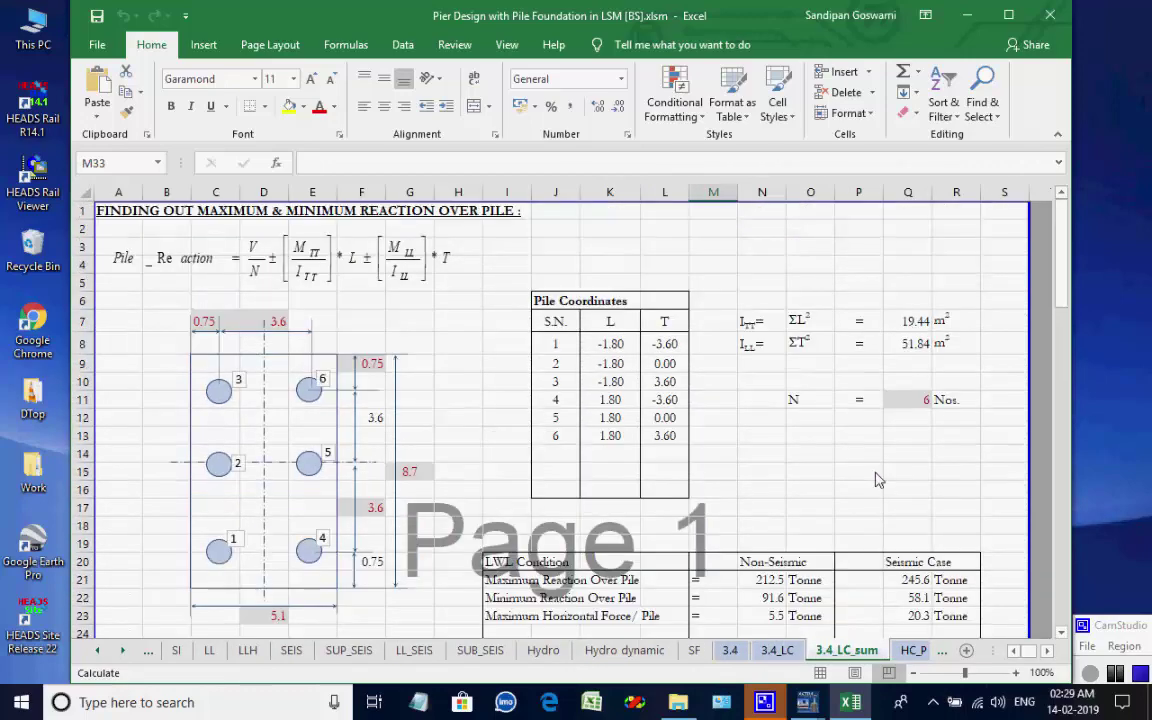
pyautogui.click(911, 652)
pyautogui.scroll(12, 729, 464)
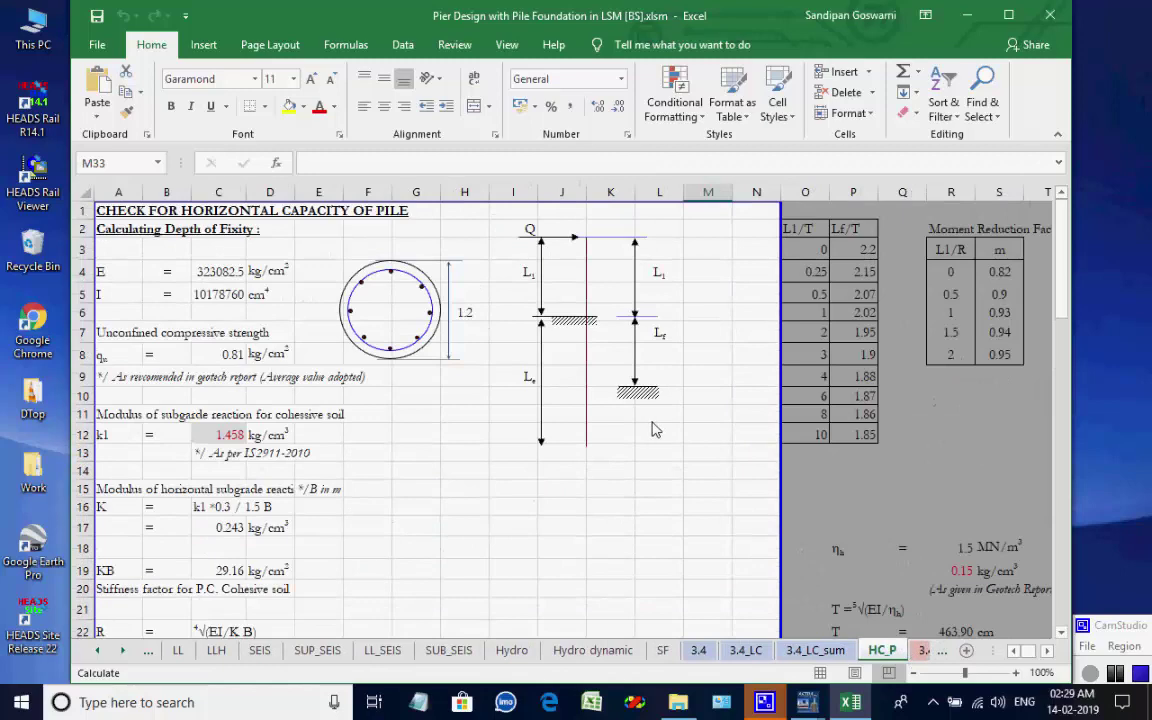
# Review the ULS load combinations, pile cap force summary and pile cap design forces sheets, and close the pier workbook.
pyautogui.click(920, 651)
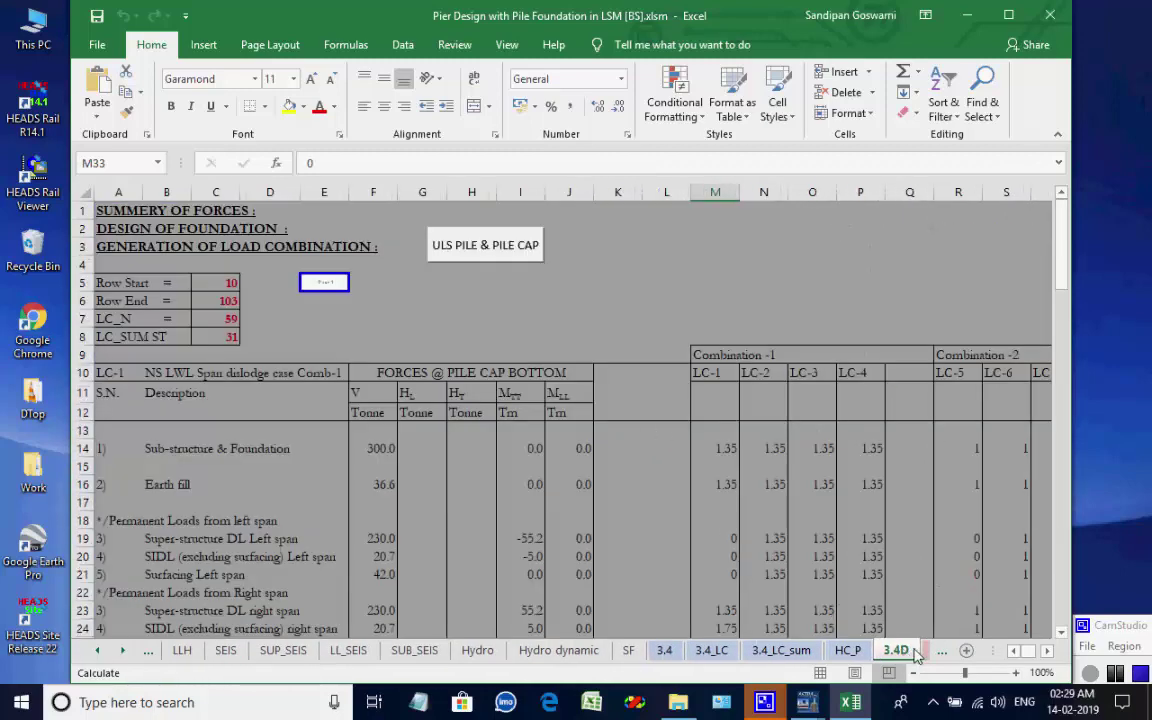
pyautogui.click(927, 651)
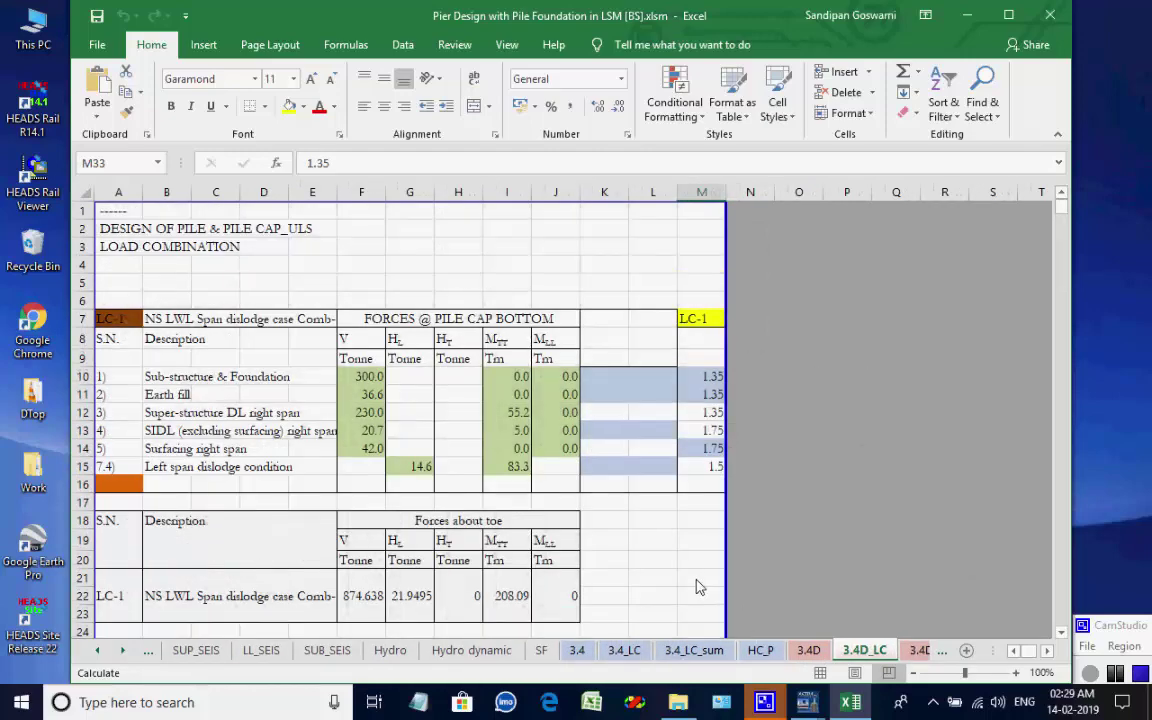
pyautogui.click(915, 651)
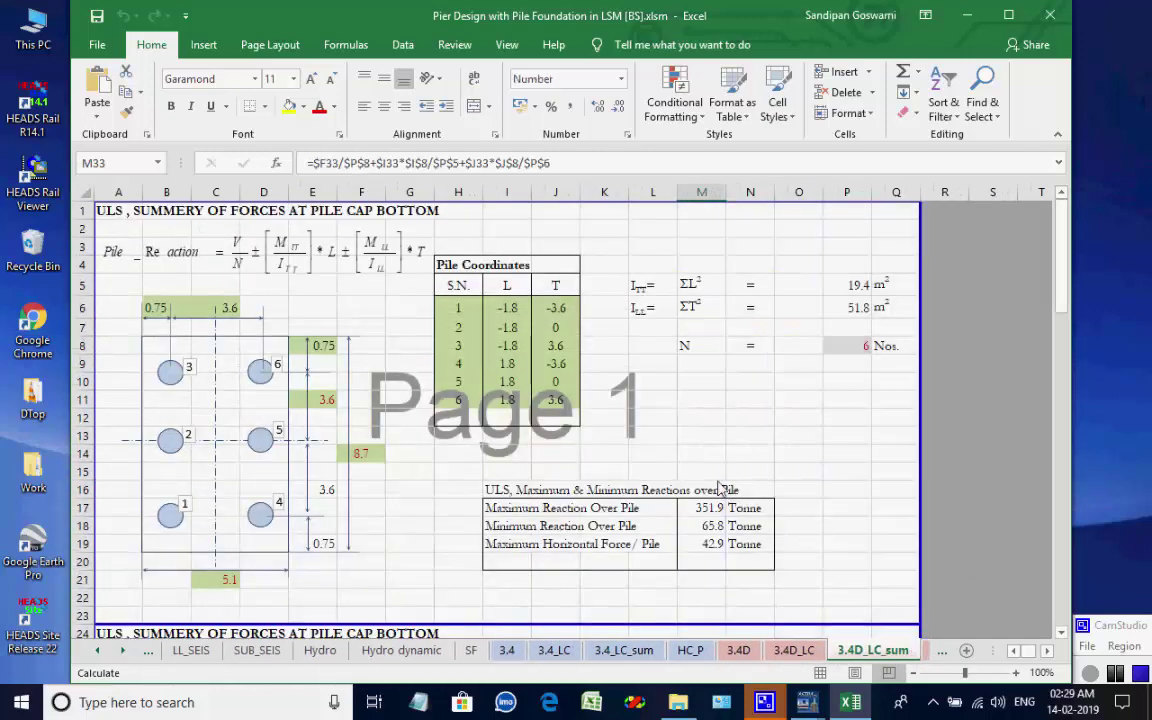
pyautogui.click(926, 652)
pyautogui.scroll(20, 755, 545)
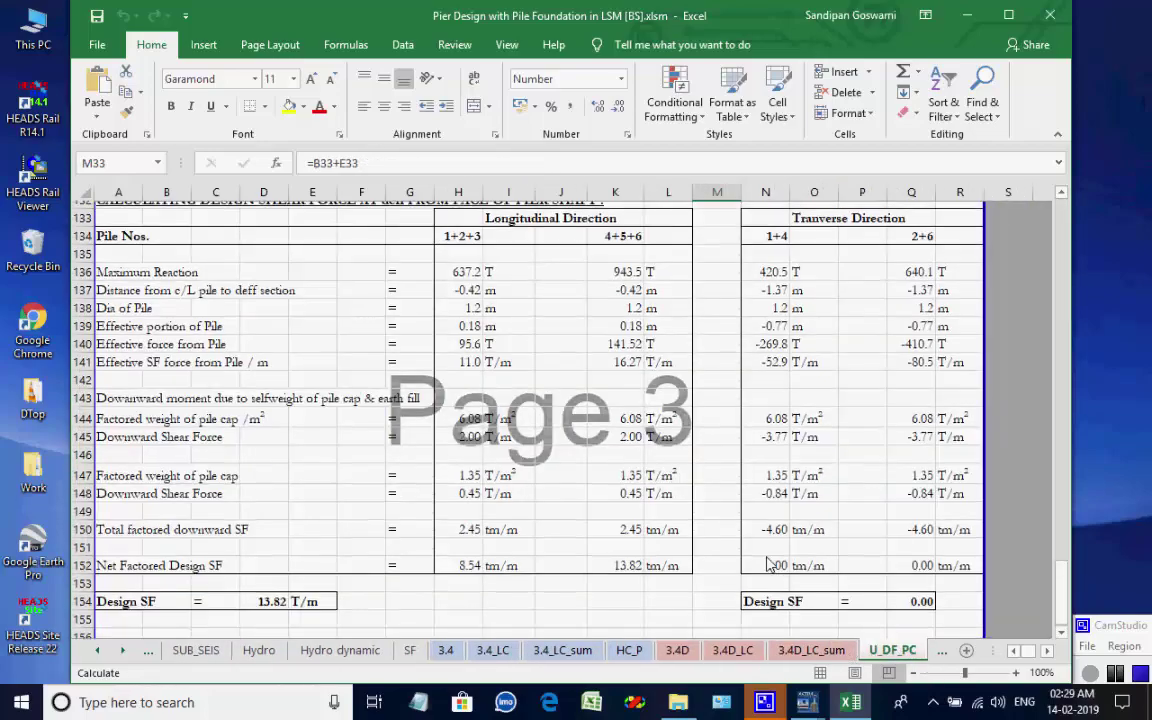
pyautogui.scroll(-8, 768, 567)
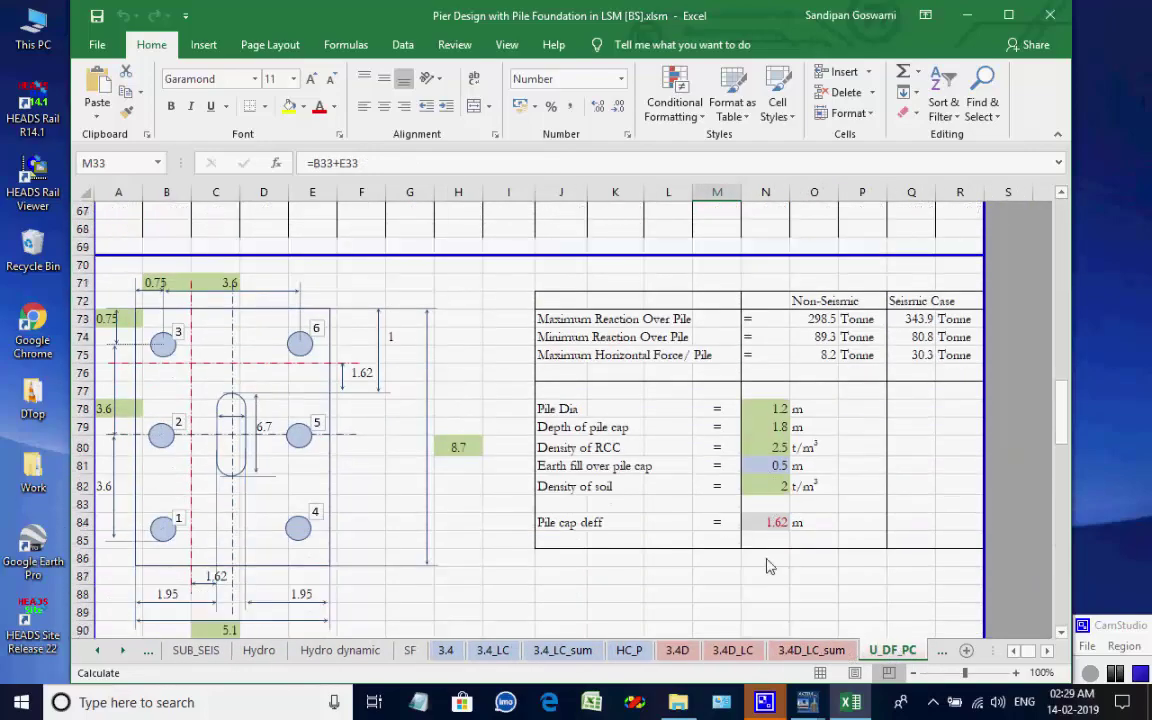
pyautogui.scroll(20, 766, 555)
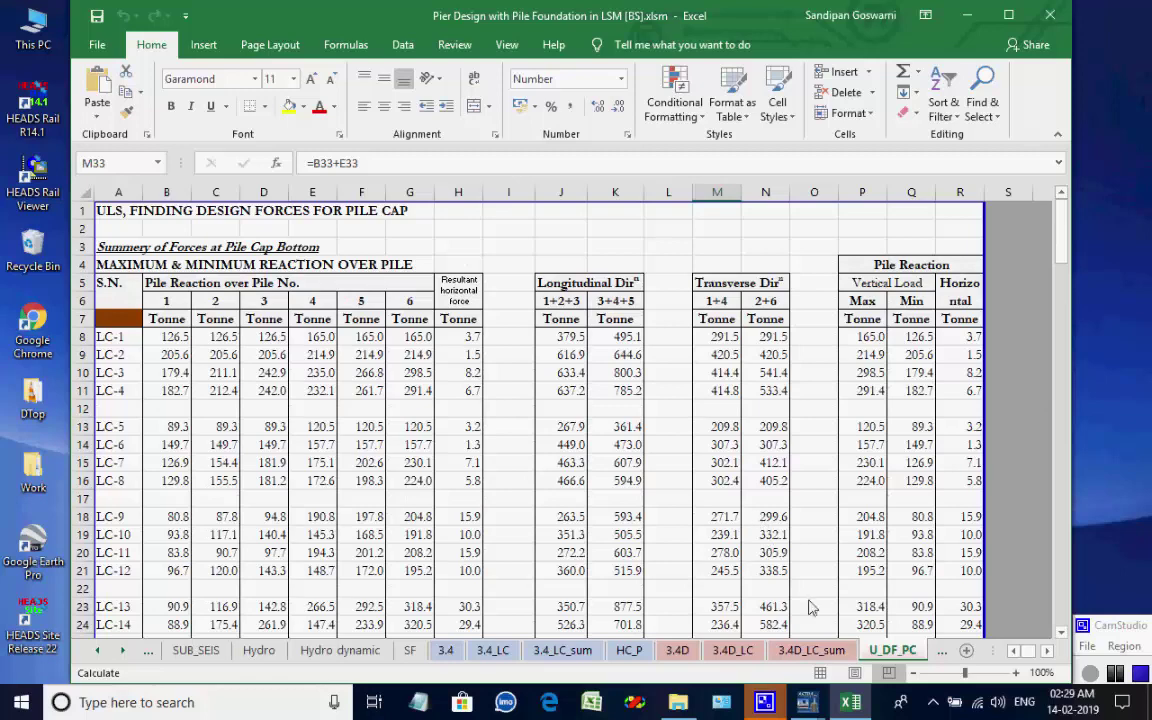
pyautogui.click(1049, 15)
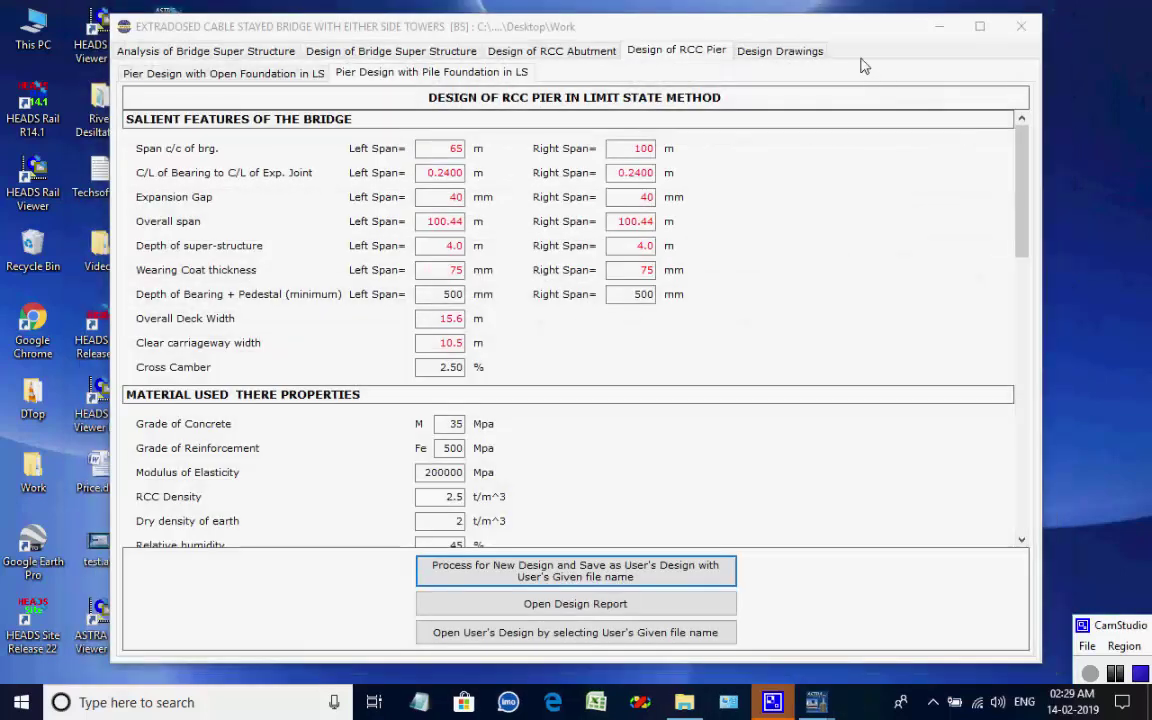
# Open the editable construction drawings and fit the general arrangement drawing TES 1001 to the view.
pyautogui.click(803, 53)
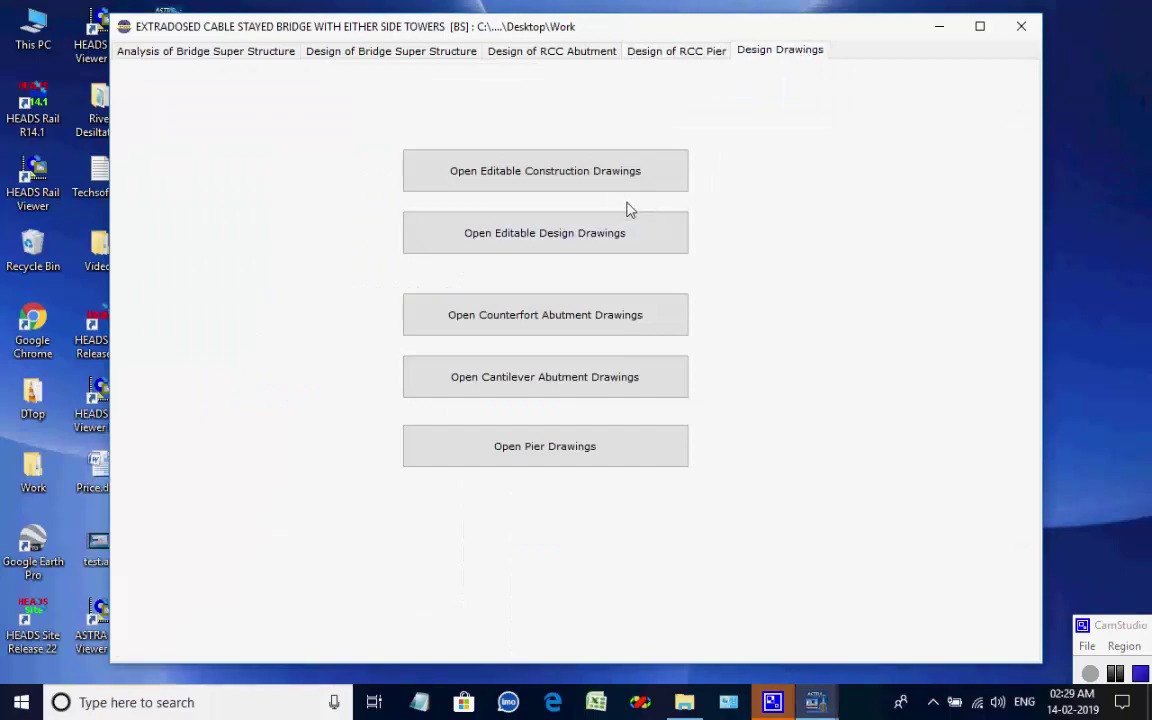
pyautogui.click(558, 182)
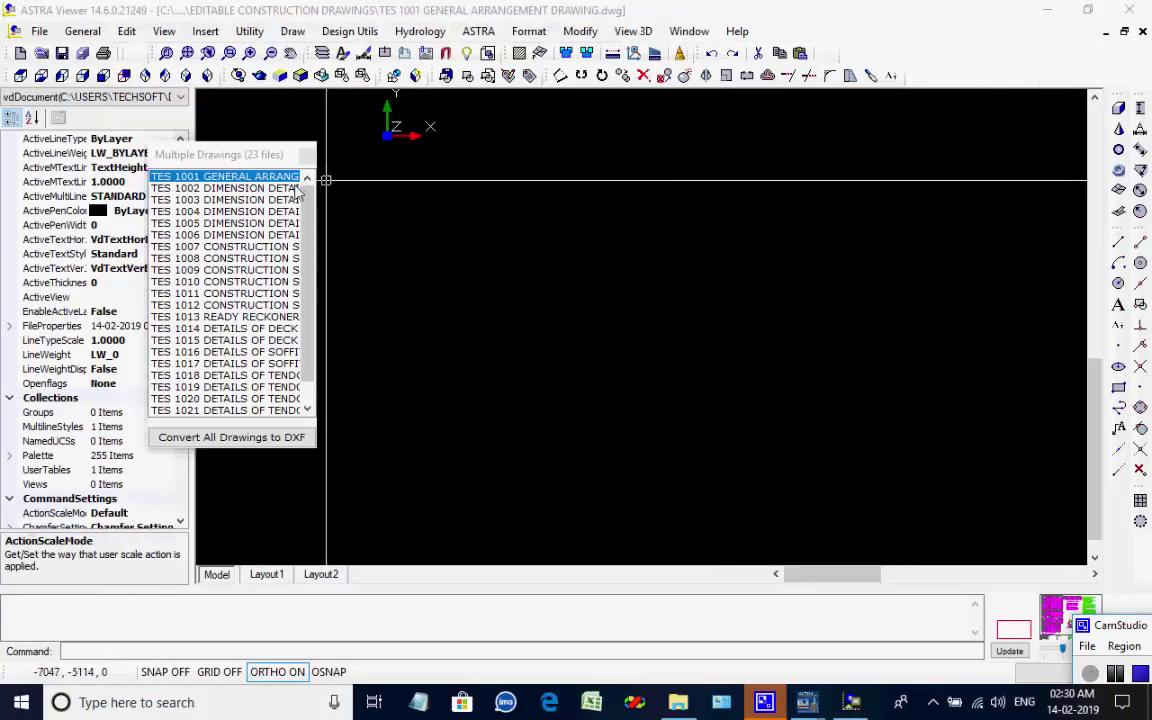
pyautogui.click(206, 53)
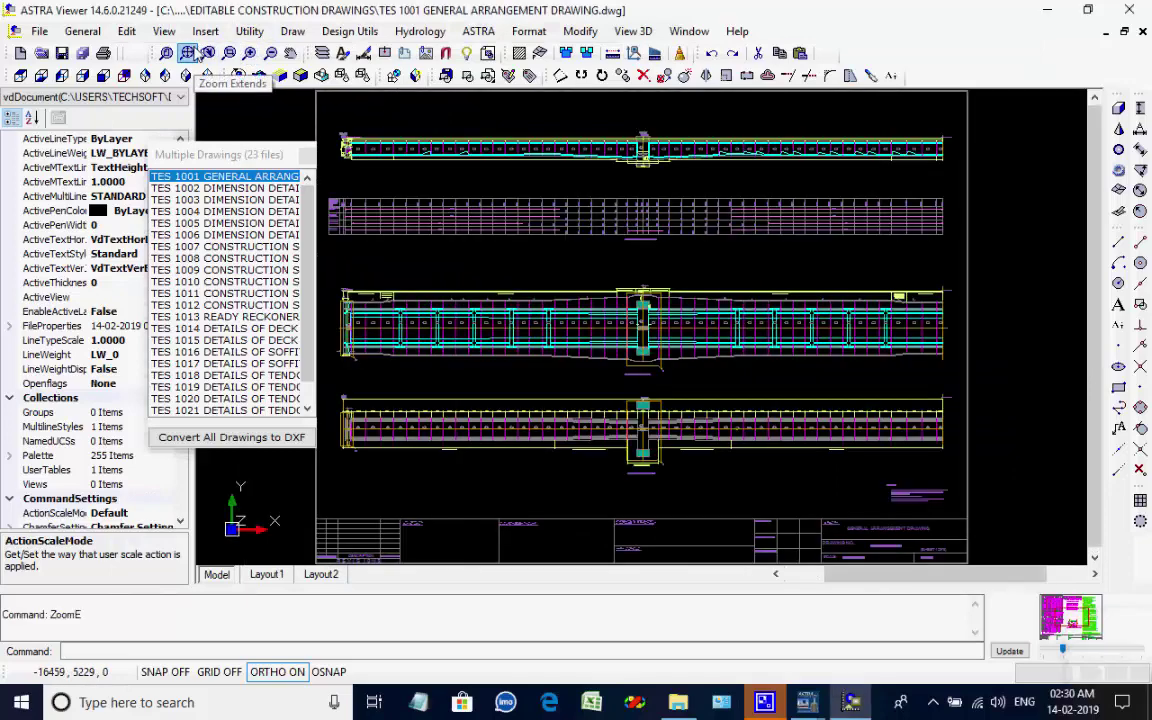
# View the superstructure dimension detail drawings for the extradosed span, TES 1002 to TES 1006.
pyautogui.click(196, 189)
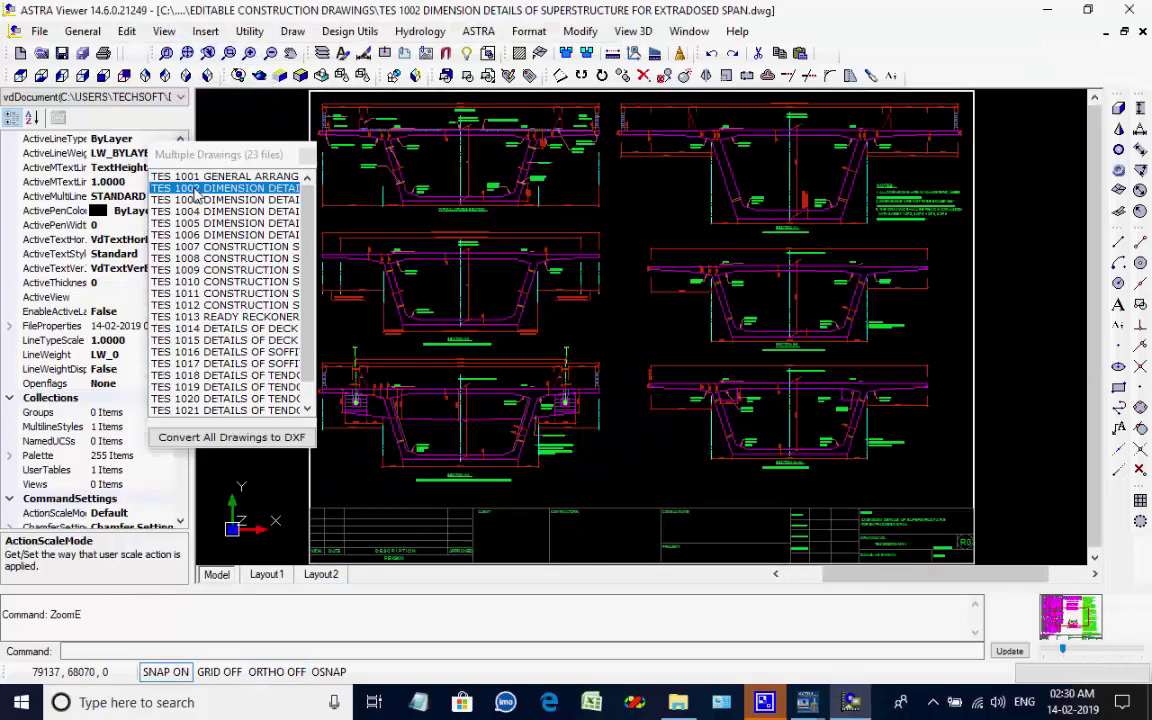
pyautogui.click(197, 201)
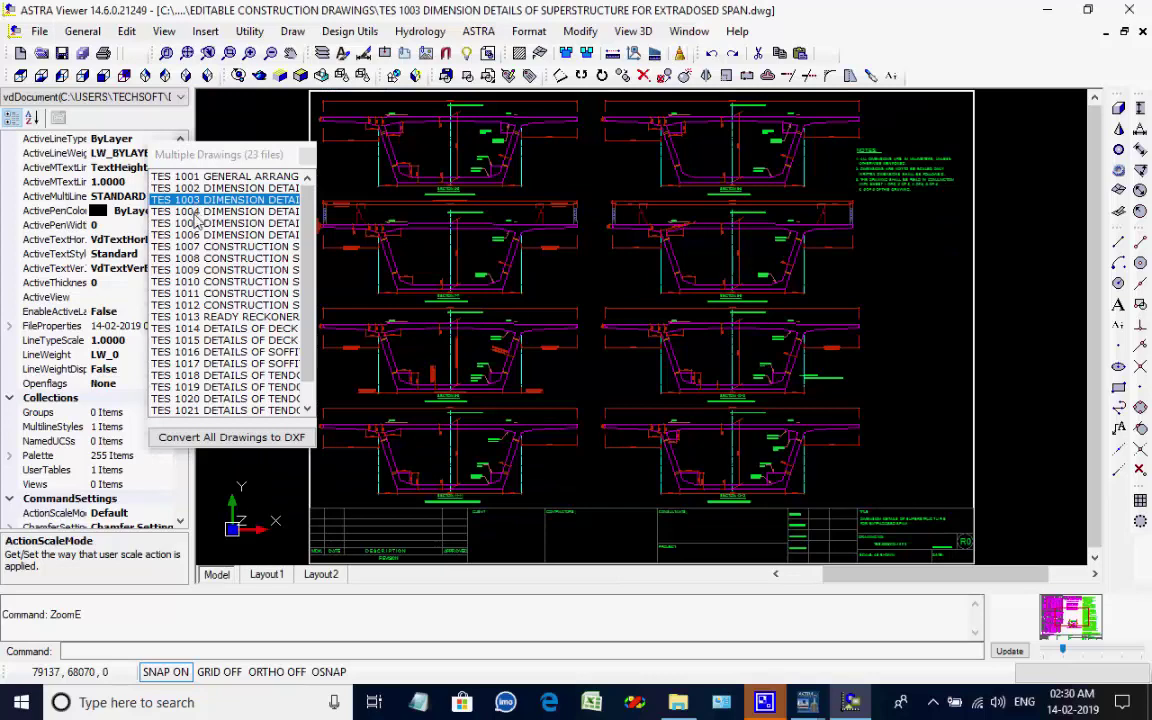
pyautogui.click(198, 212)
pyautogui.click(197, 224)
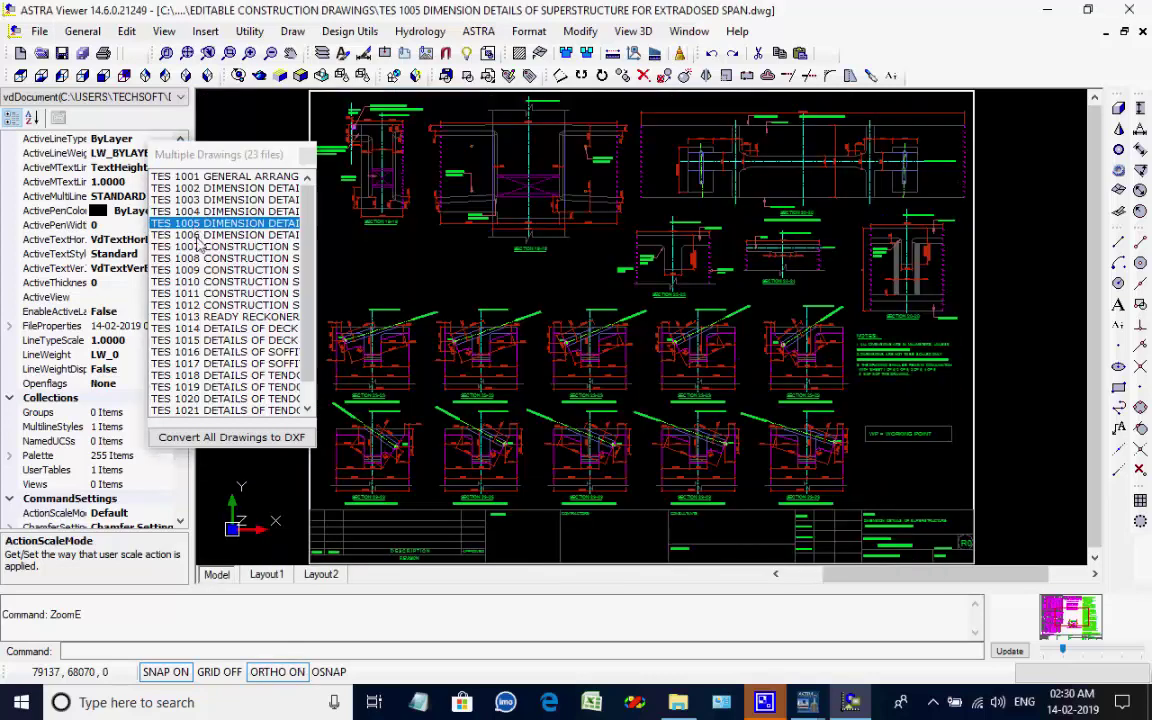
pyautogui.click(198, 236)
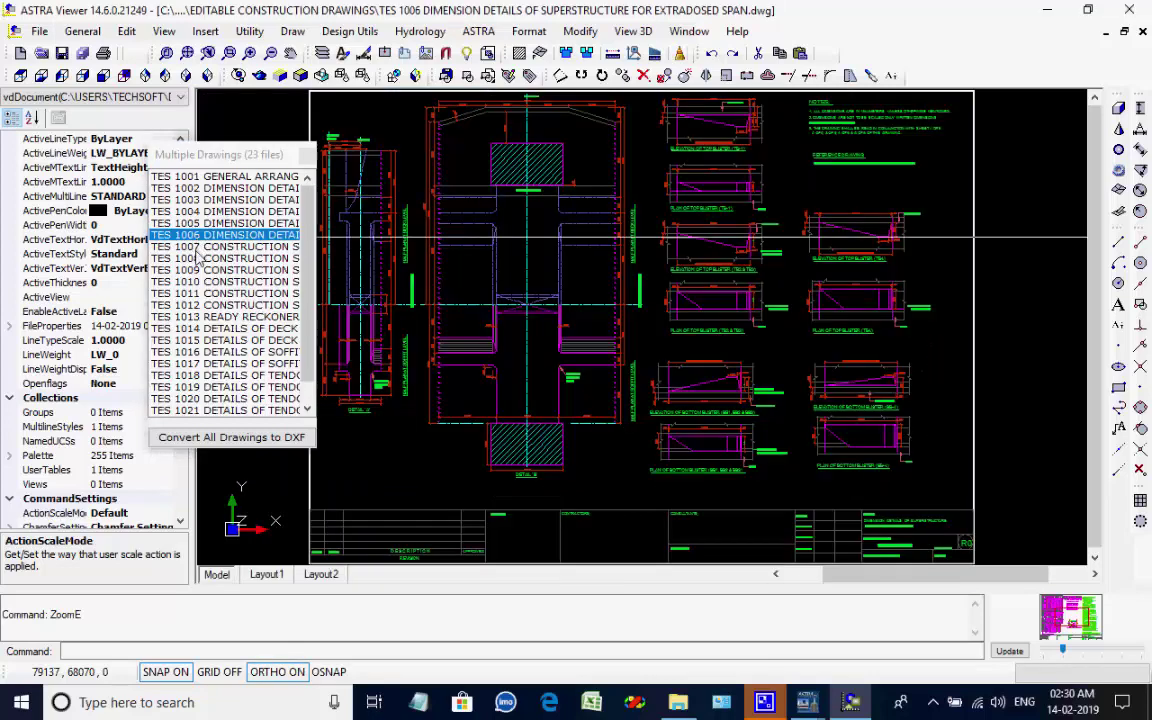
# View the construction sequence drawings for the extradosed span, TES 1007 to TES 1012.
pyautogui.click(198, 247)
pyautogui.click(197, 259)
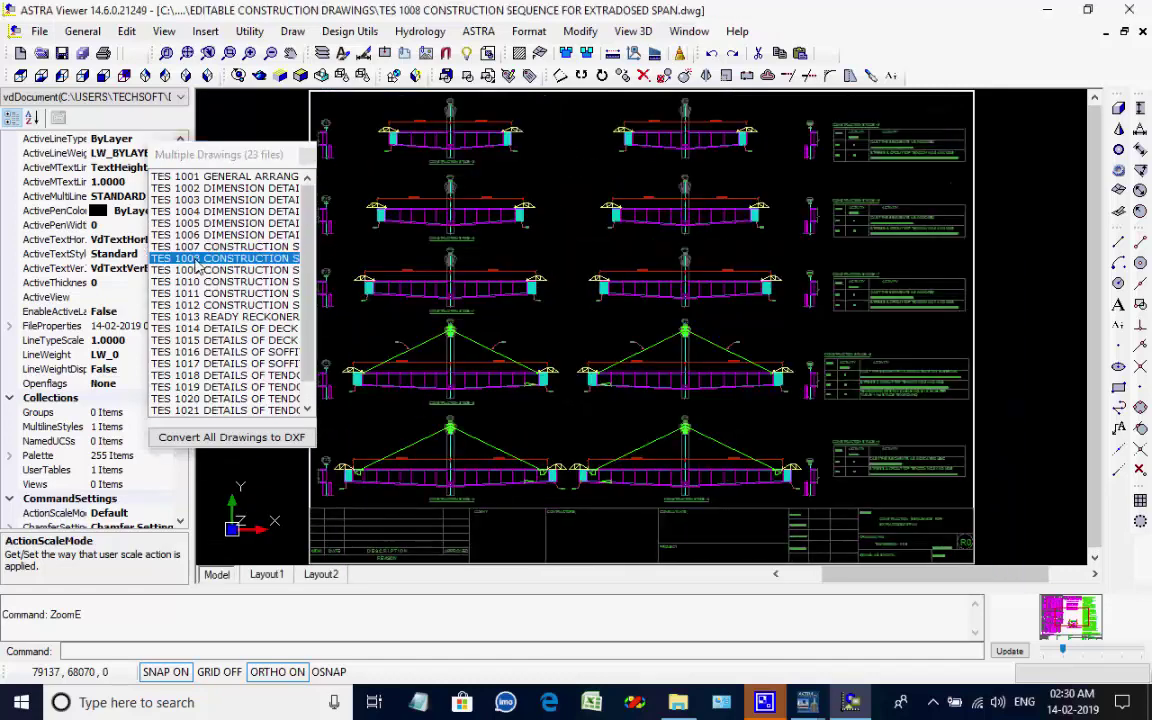
pyautogui.click(197, 271)
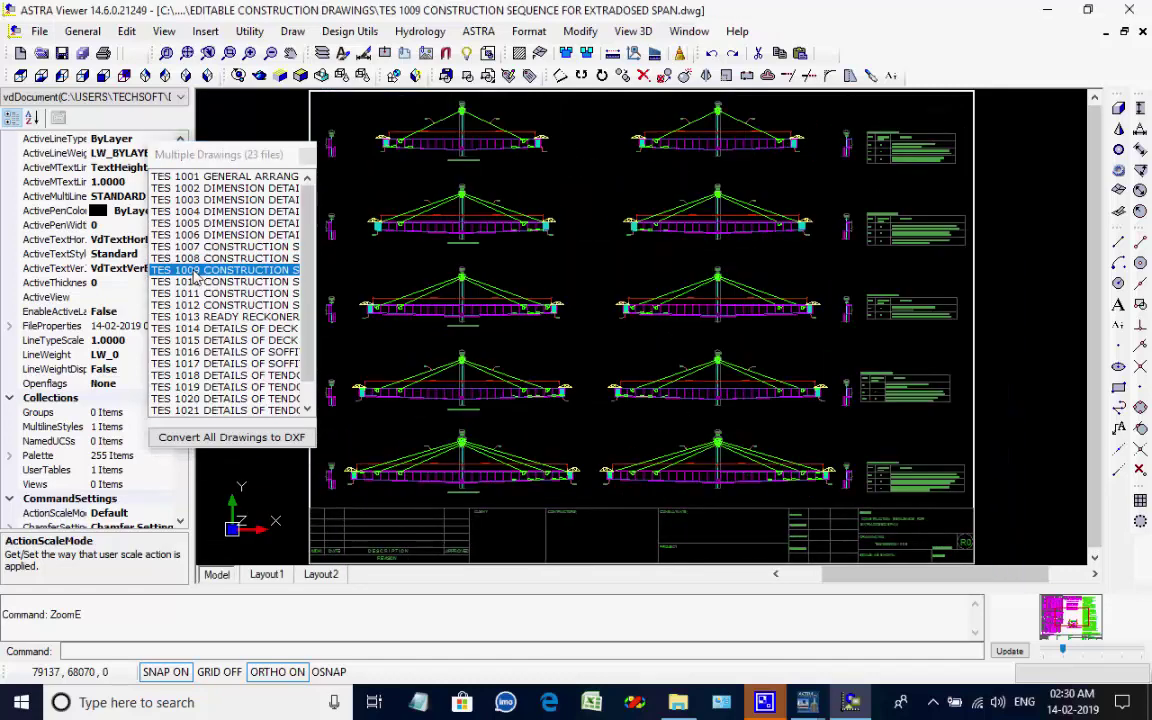
pyautogui.click(198, 283)
pyautogui.click(198, 294)
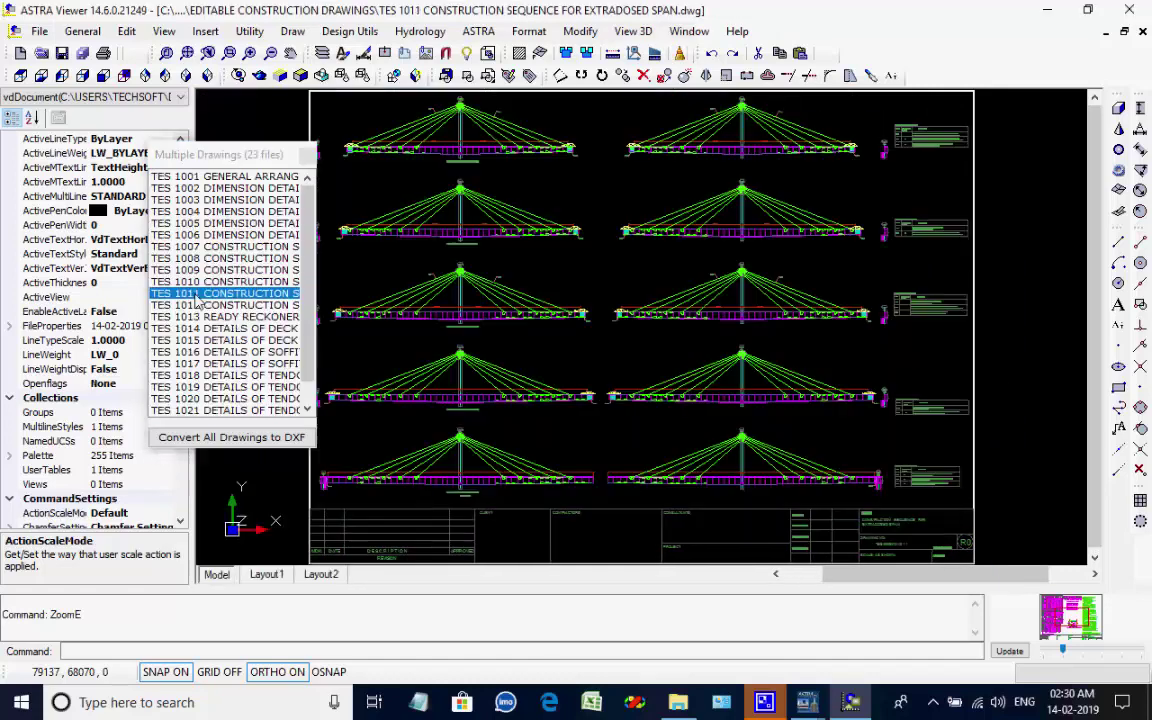
pyautogui.click(199, 306)
# View the ready reckoner drawing TES 1013, inspect the deck tendon profile in TES 1014 closely, and view TES 1015.
pyautogui.click(199, 318)
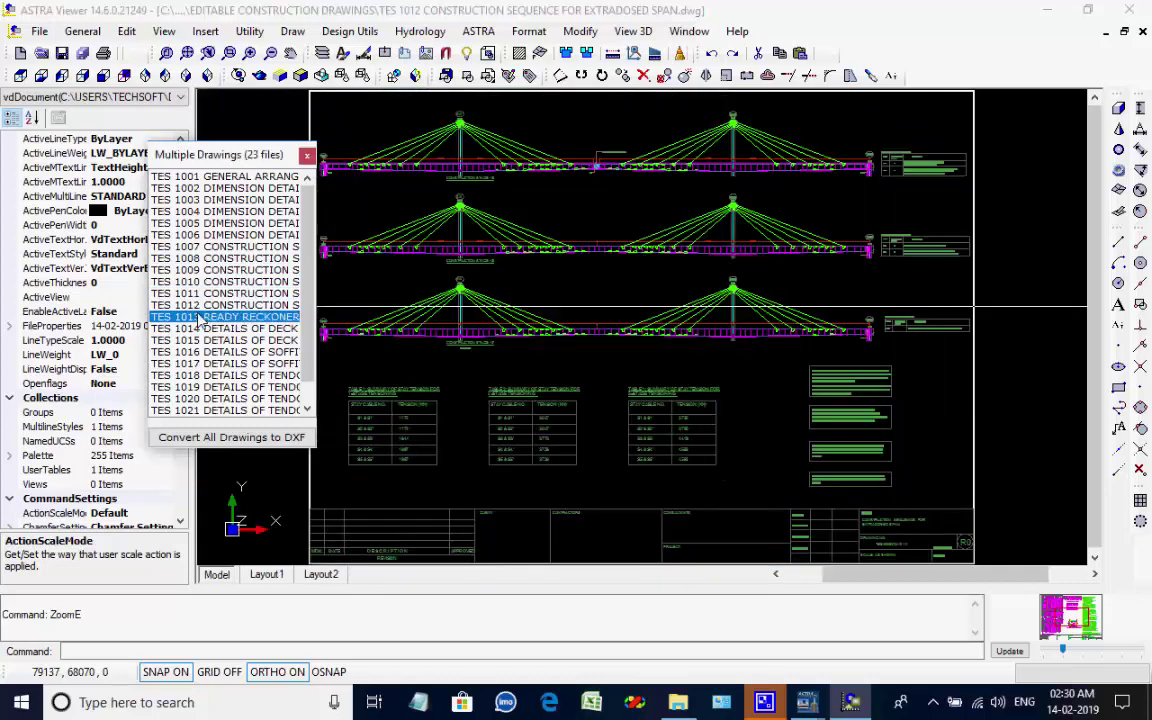
pyautogui.click(199, 330)
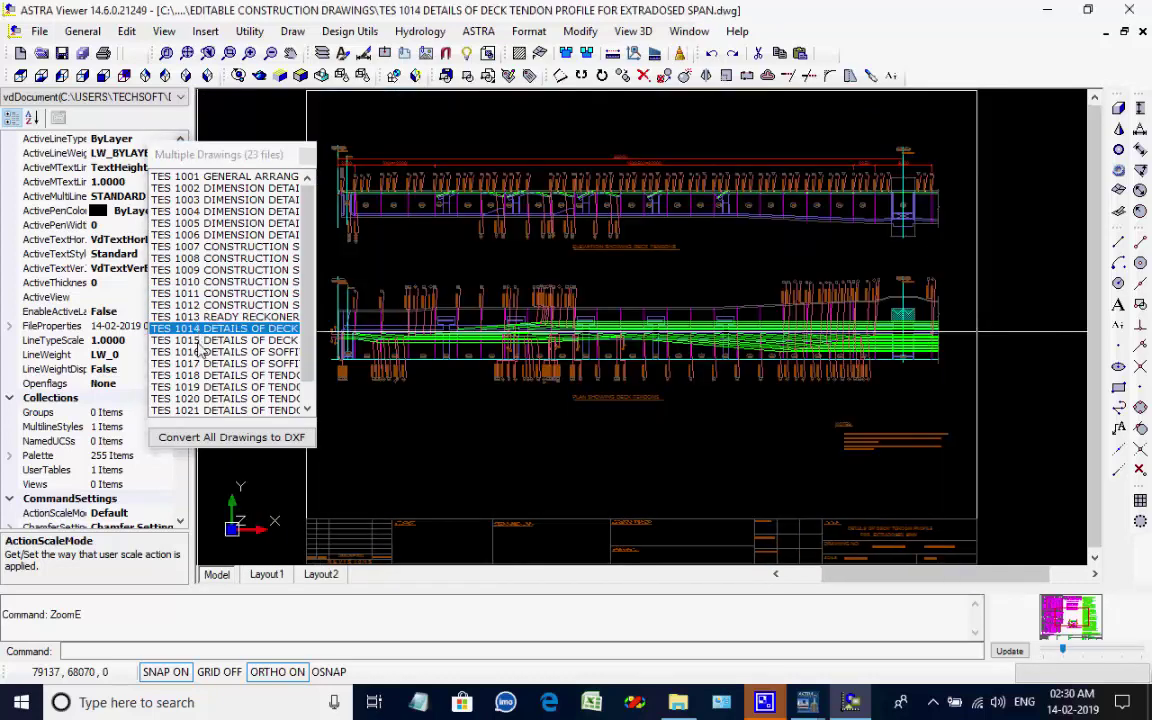
pyautogui.click(522, 402)
pyautogui.scroll(5, 505, 358)
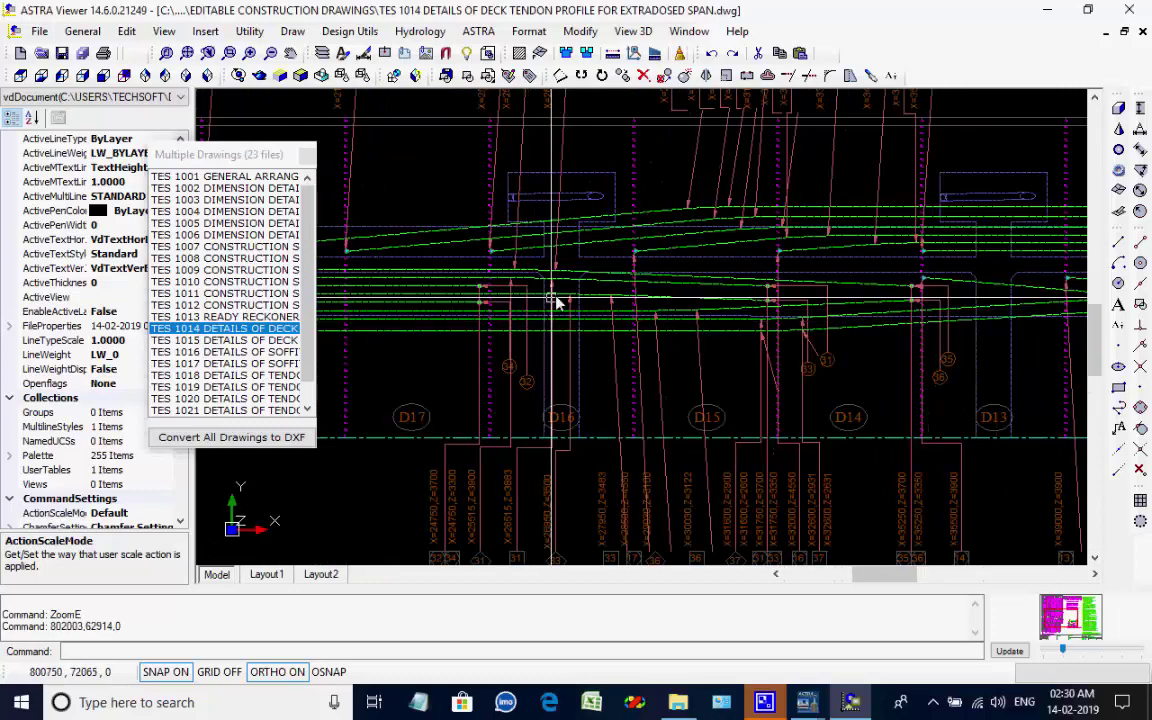
pyautogui.scroll(4, 790, 450)
pyautogui.scroll(-5, 775, 425)
pyautogui.scroll(-6, 790, 330)
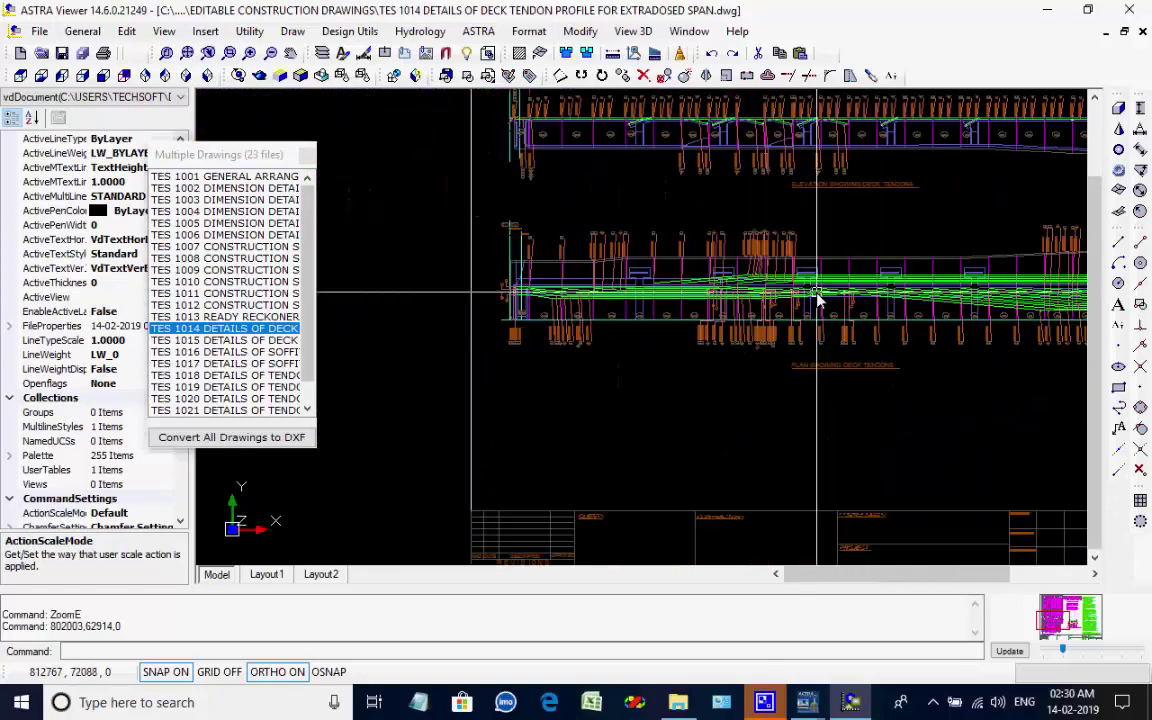
pyautogui.scroll(5, 770, 330)
pyautogui.scroll(-4, 768, 385)
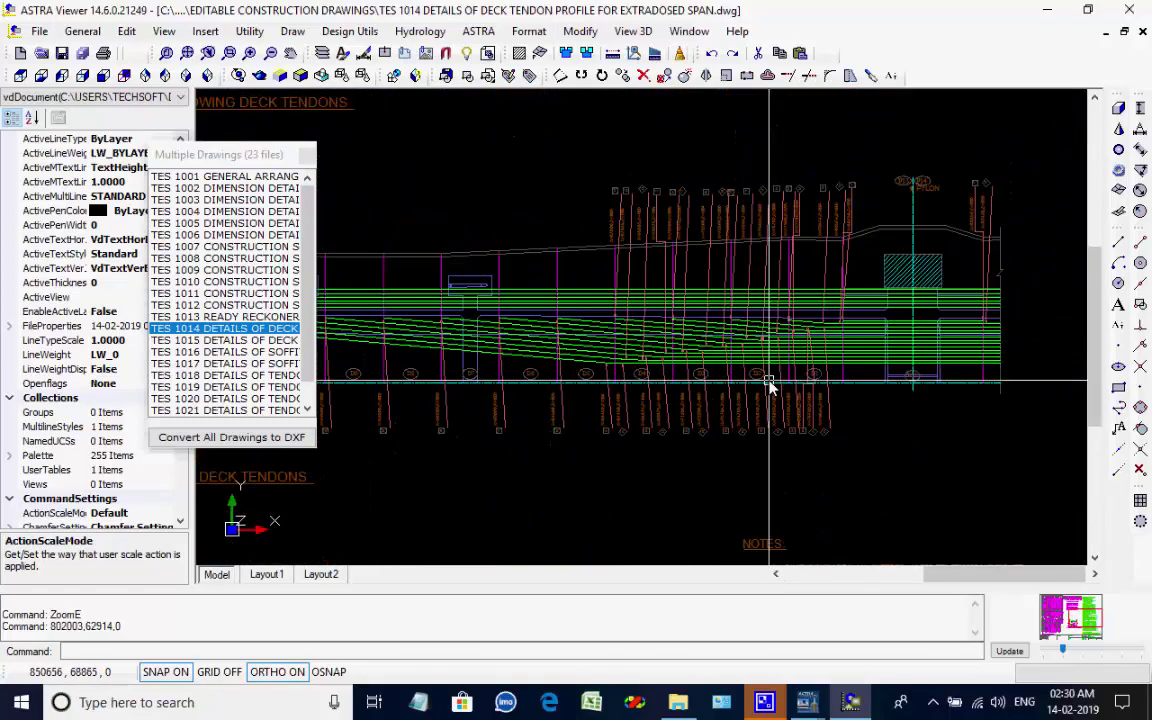
pyautogui.click(242, 341)
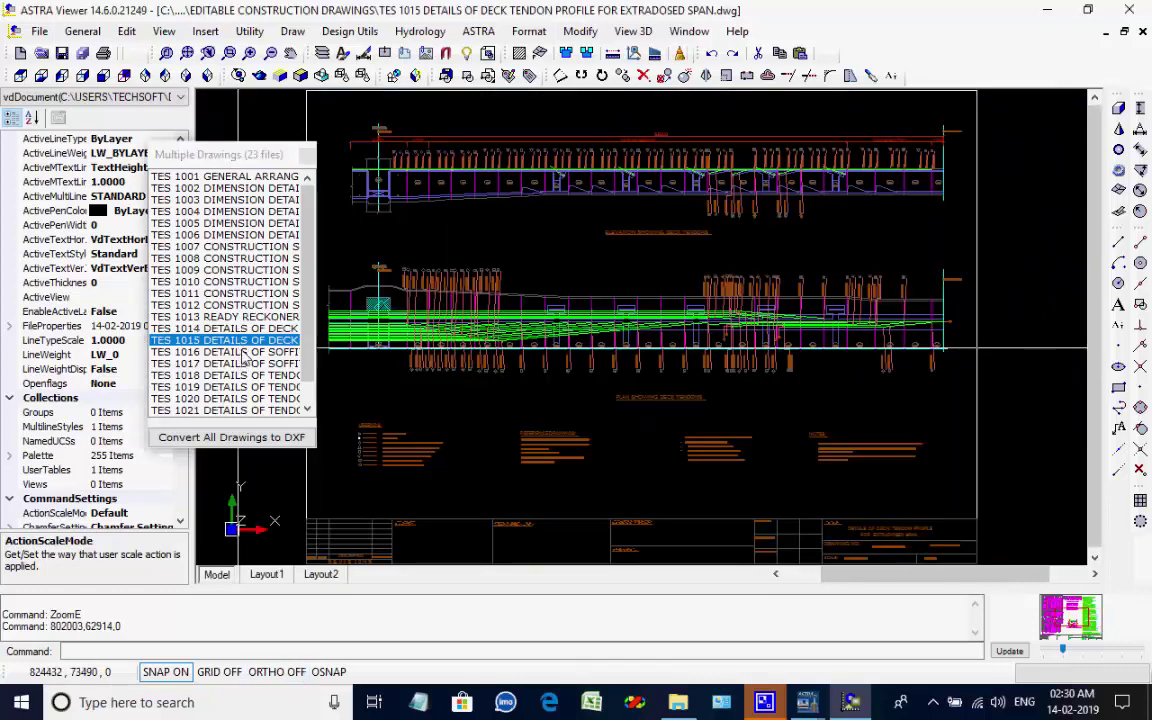
# View the soffit tendon profile drawings TES 1016 and TES 1017 and the tendon profile cross-section drawings TES 1018 to TES 1022.
pyautogui.click(243, 353)
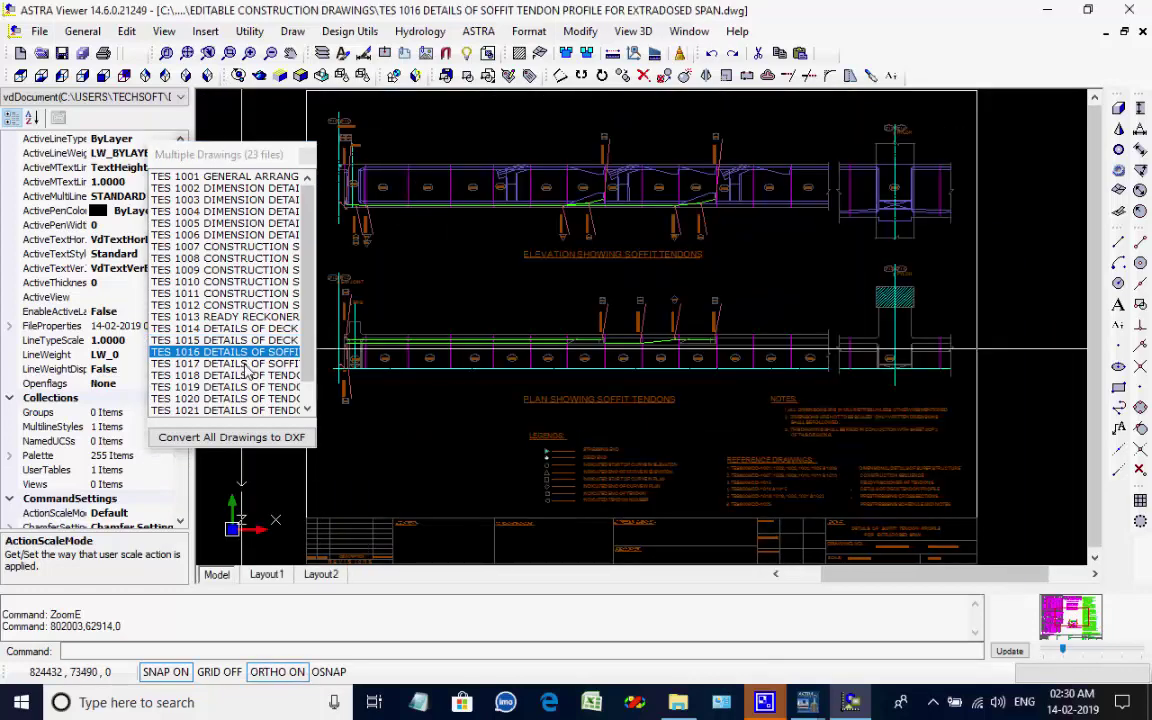
pyautogui.click(245, 364)
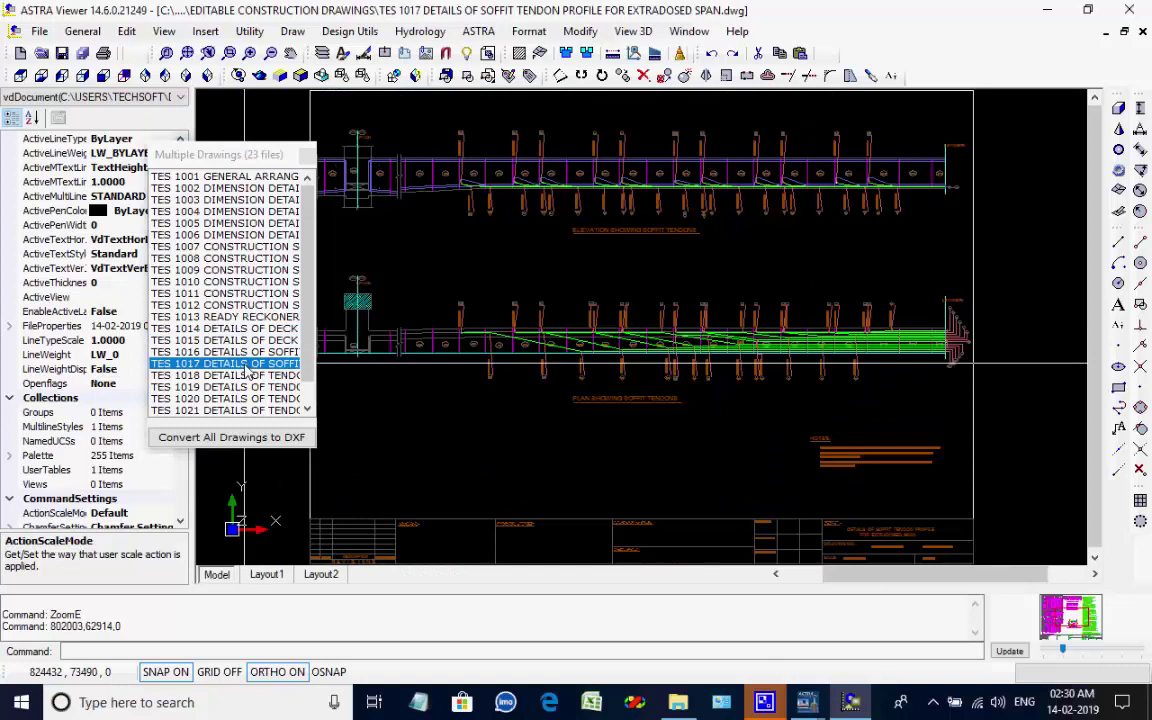
pyautogui.click(243, 376)
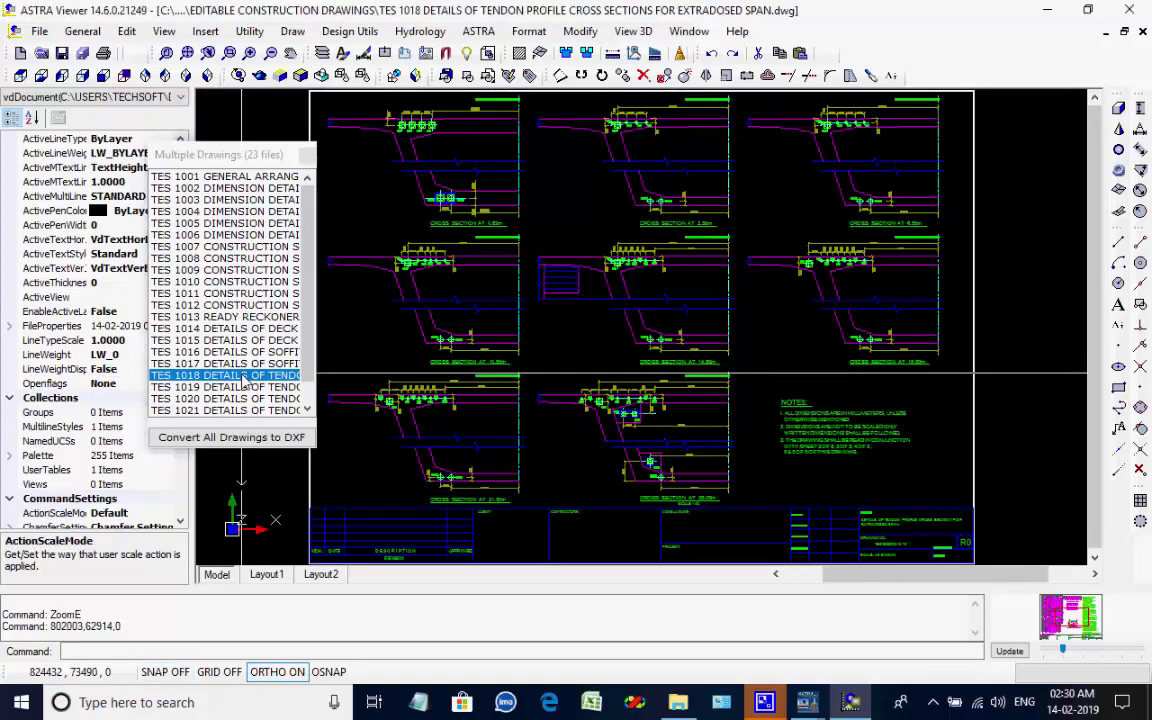
pyautogui.click(240, 387)
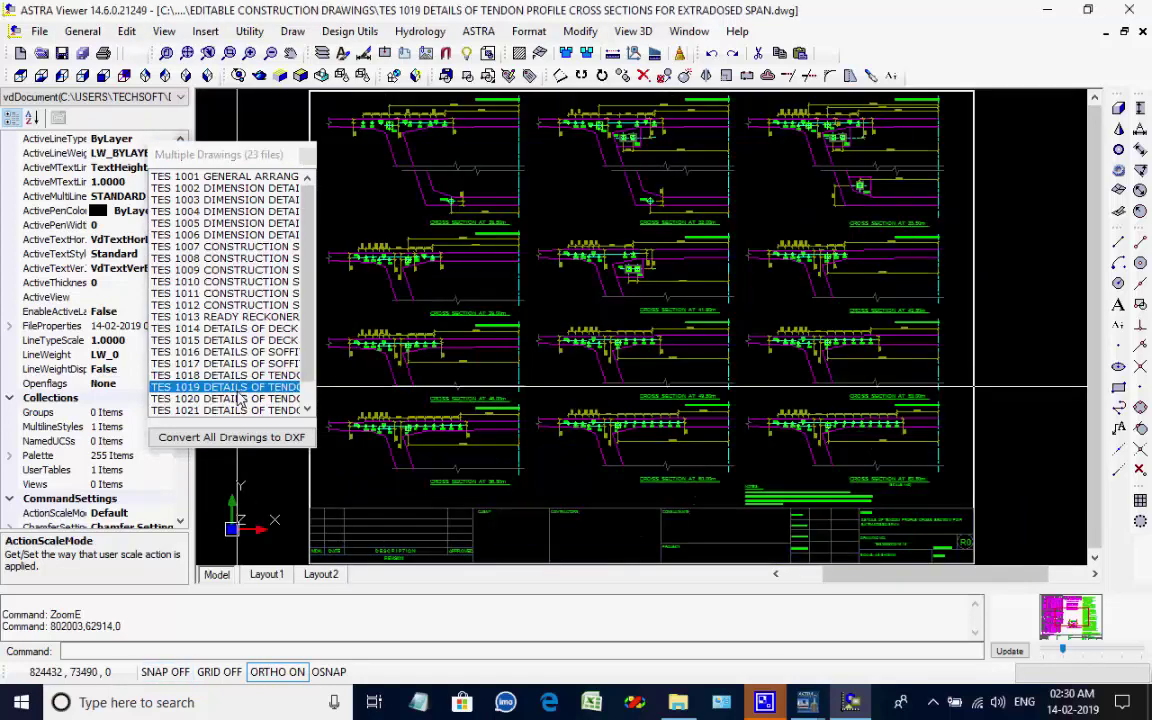
pyautogui.click(240, 399)
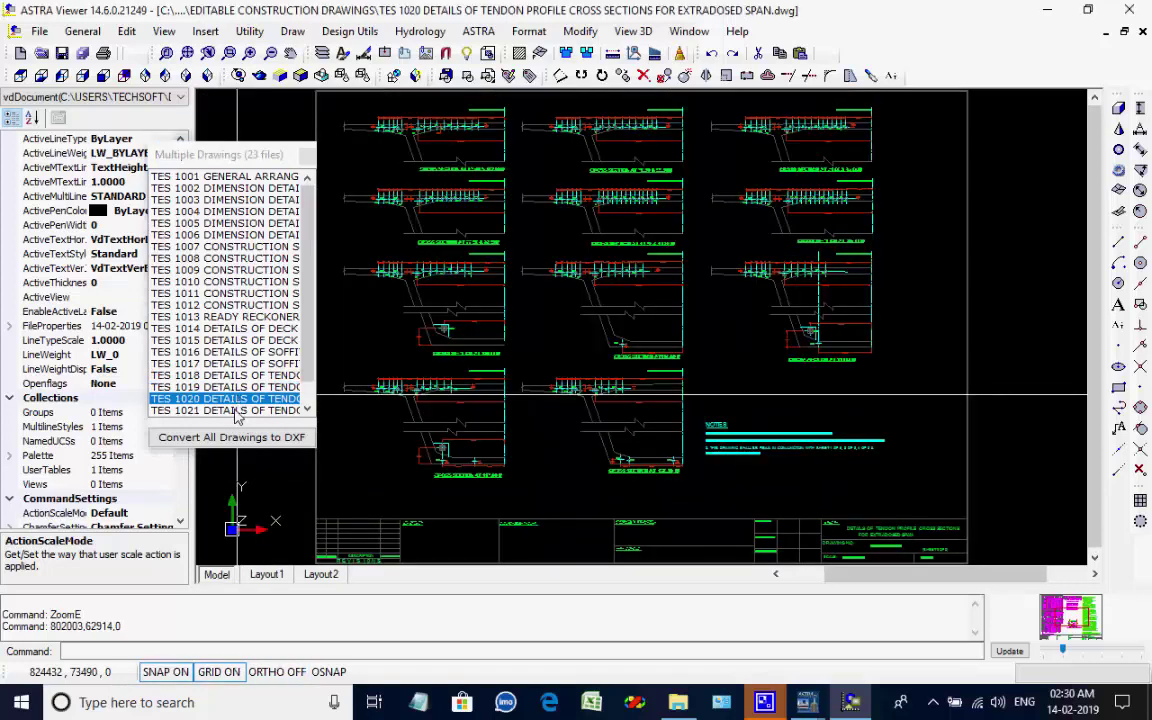
pyautogui.click(237, 411)
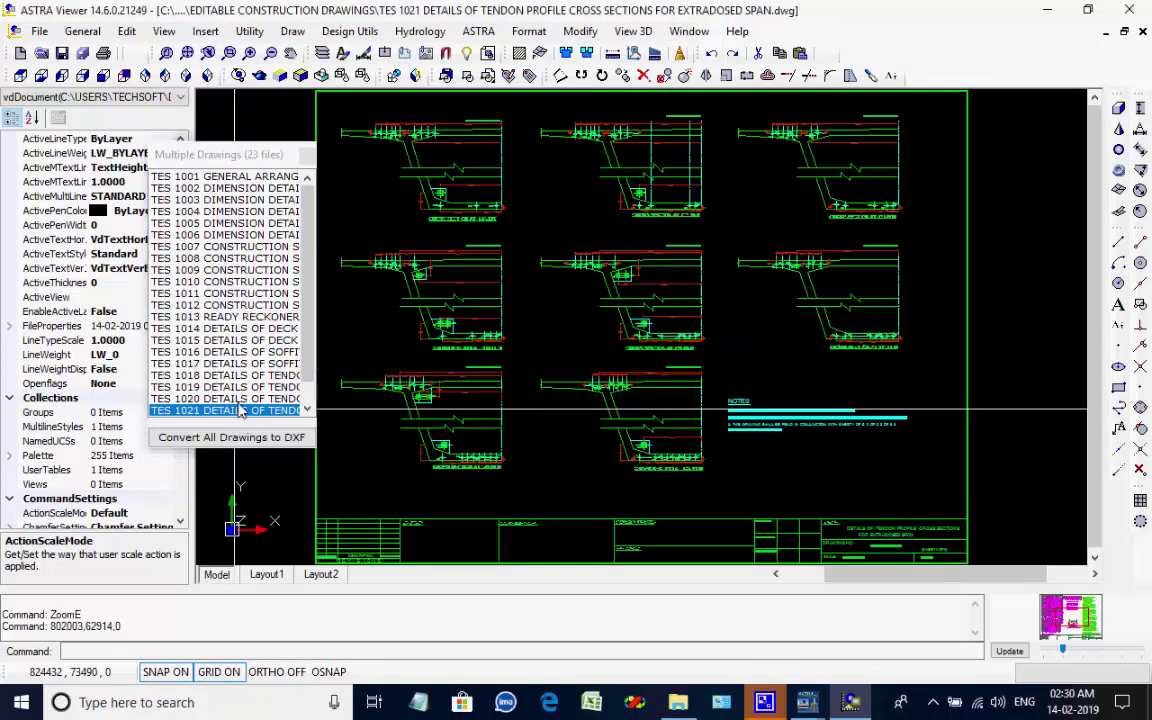
pyautogui.scroll(-1, 240, 411)
pyautogui.click(240, 399)
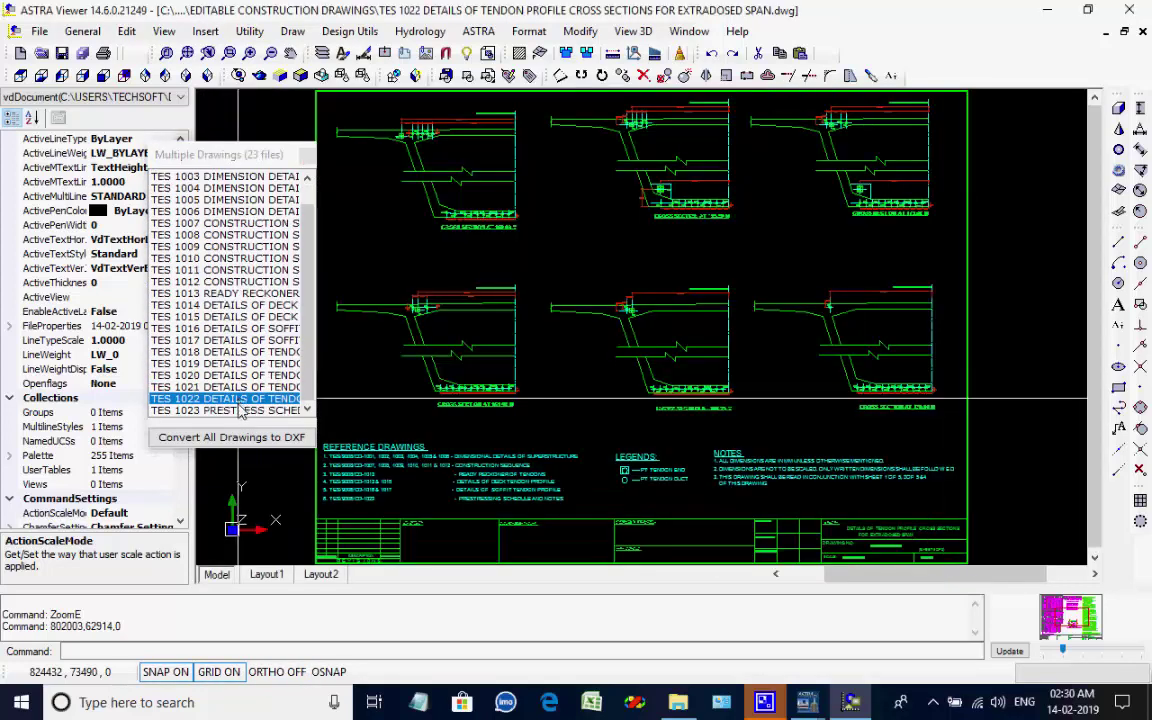
# View the prestress schedule drawing TES 1023 and inspect its tables and the typical emergence angle sketch closely.
pyautogui.click(240, 411)
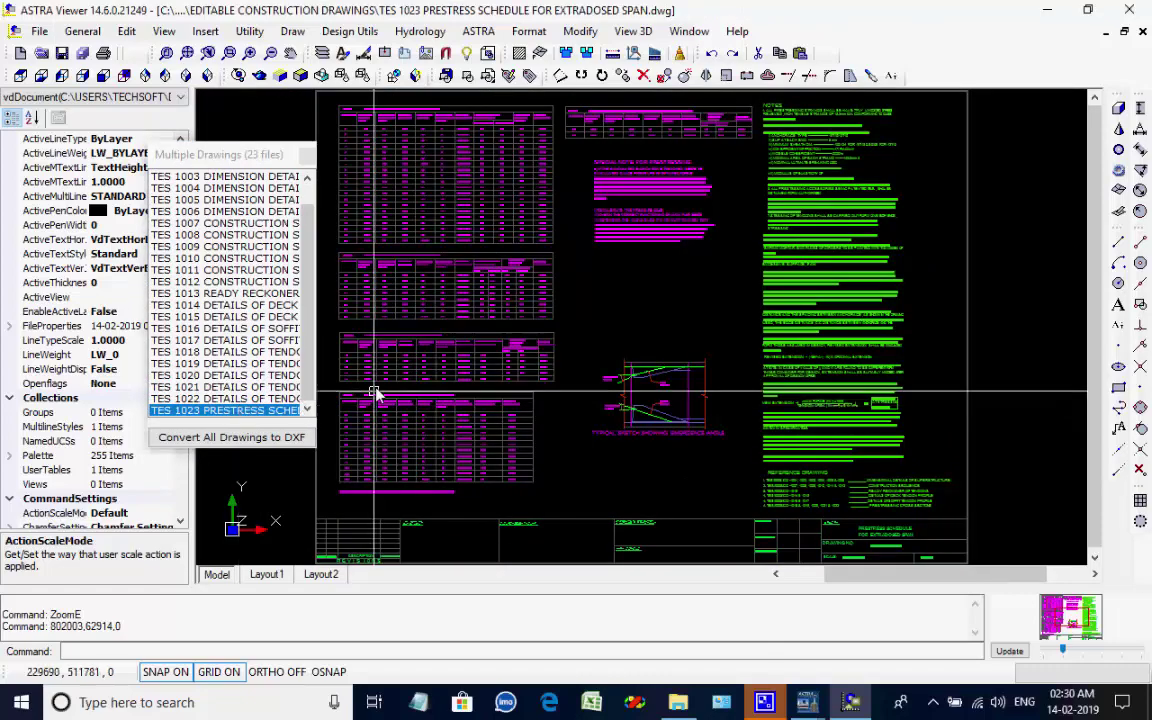
pyautogui.scroll(5, 410, 335)
pyautogui.scroll(-2, 412, 335)
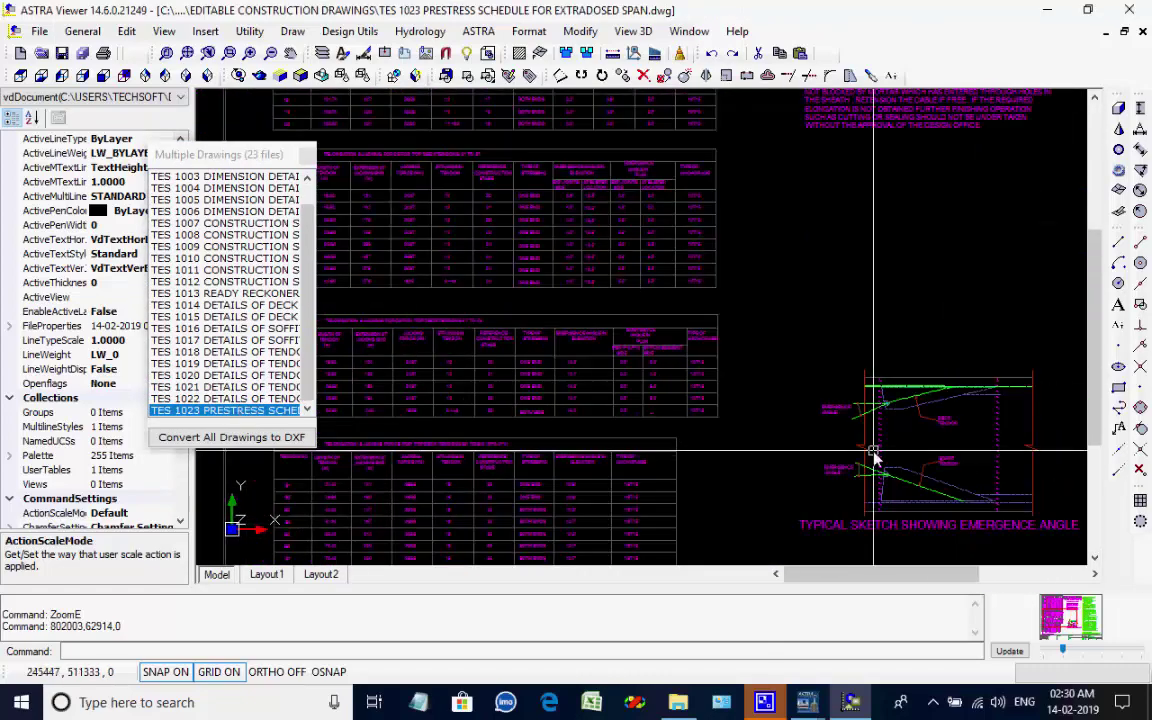
pyautogui.scroll(5, 951, 450)
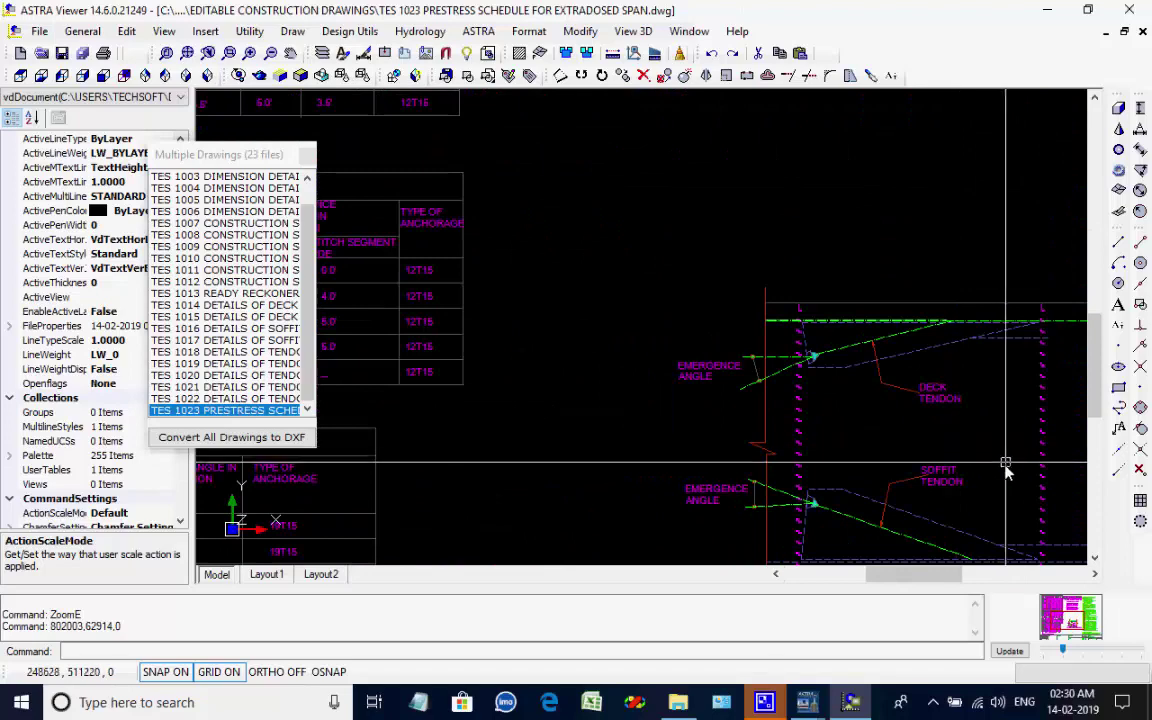
pyautogui.scroll(-4, 950, 460)
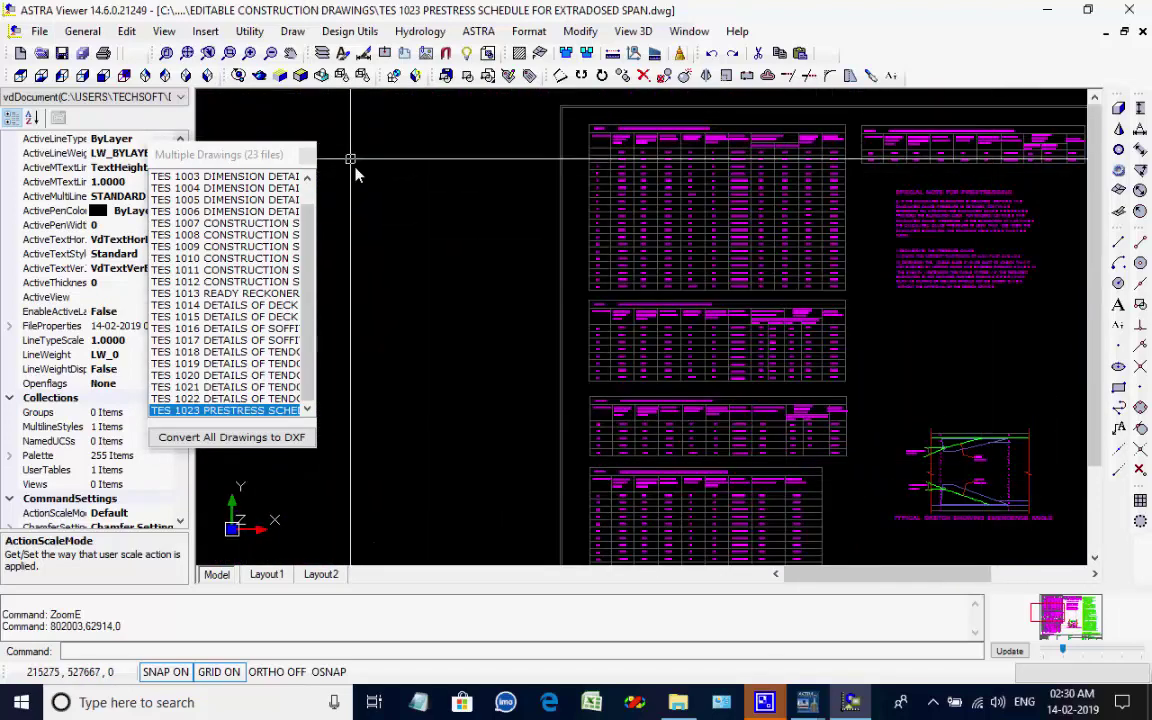
# Close the multiple drawings list, the drawing viewer and the extradosed cable stayed bridge design window.
pyautogui.click(300, 155)
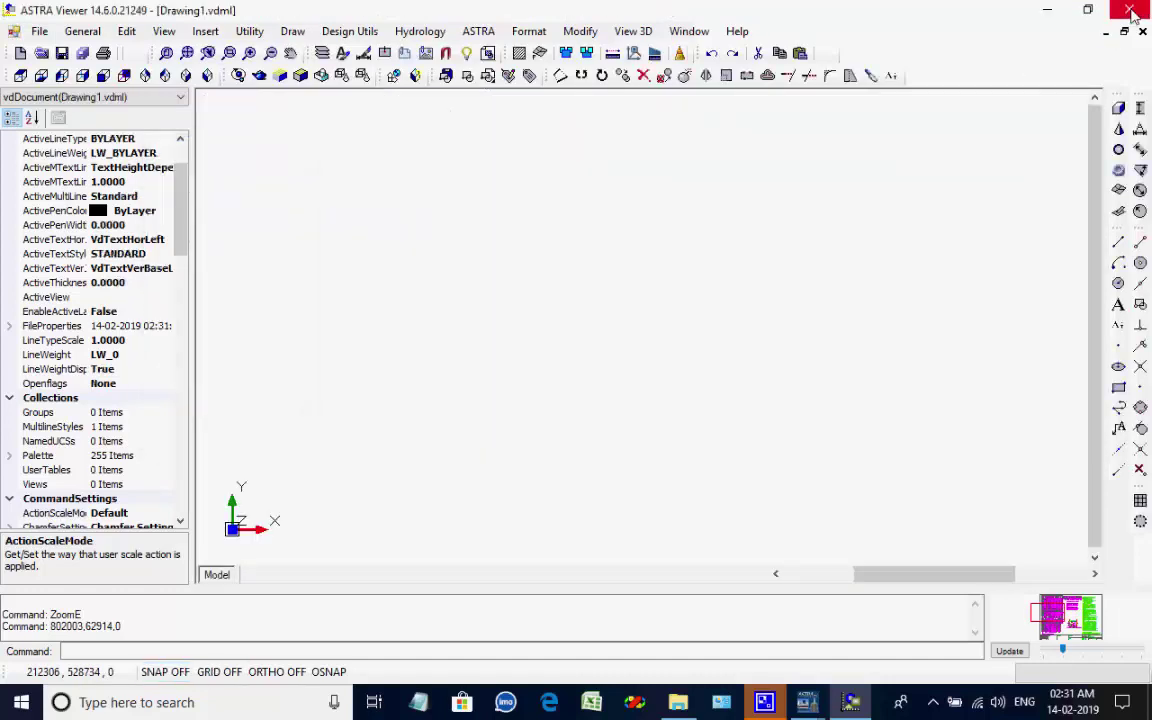
pyautogui.click(1125, 12)
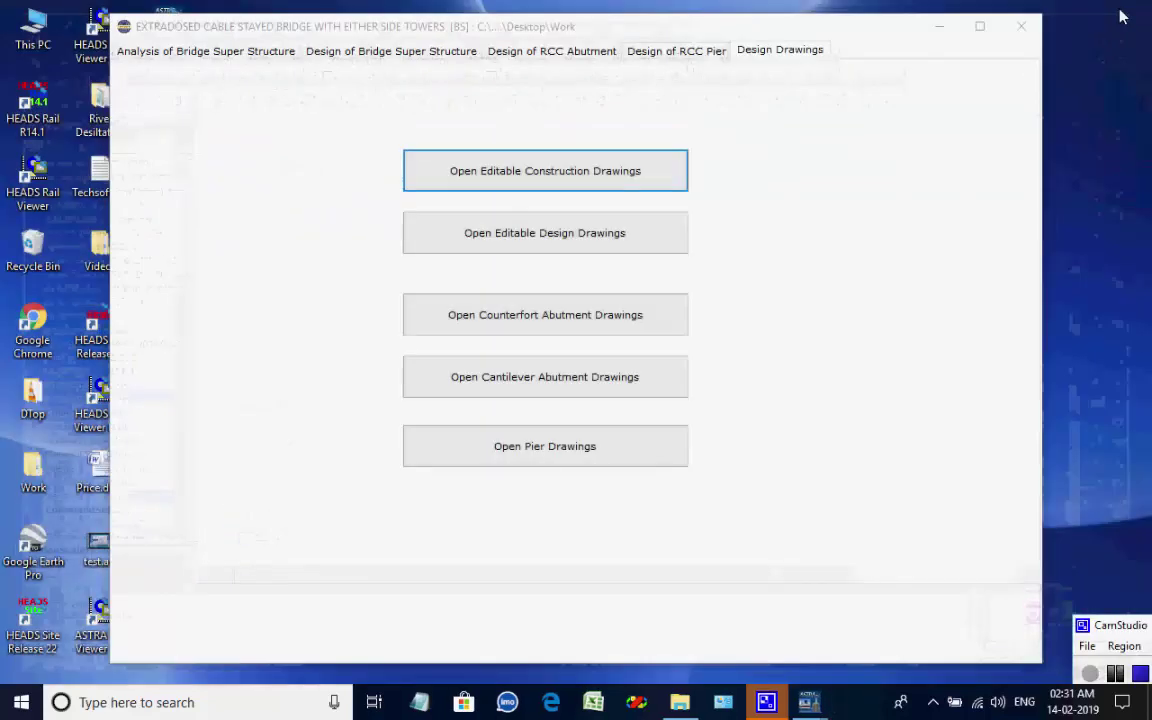
pyautogui.click(1020, 26)
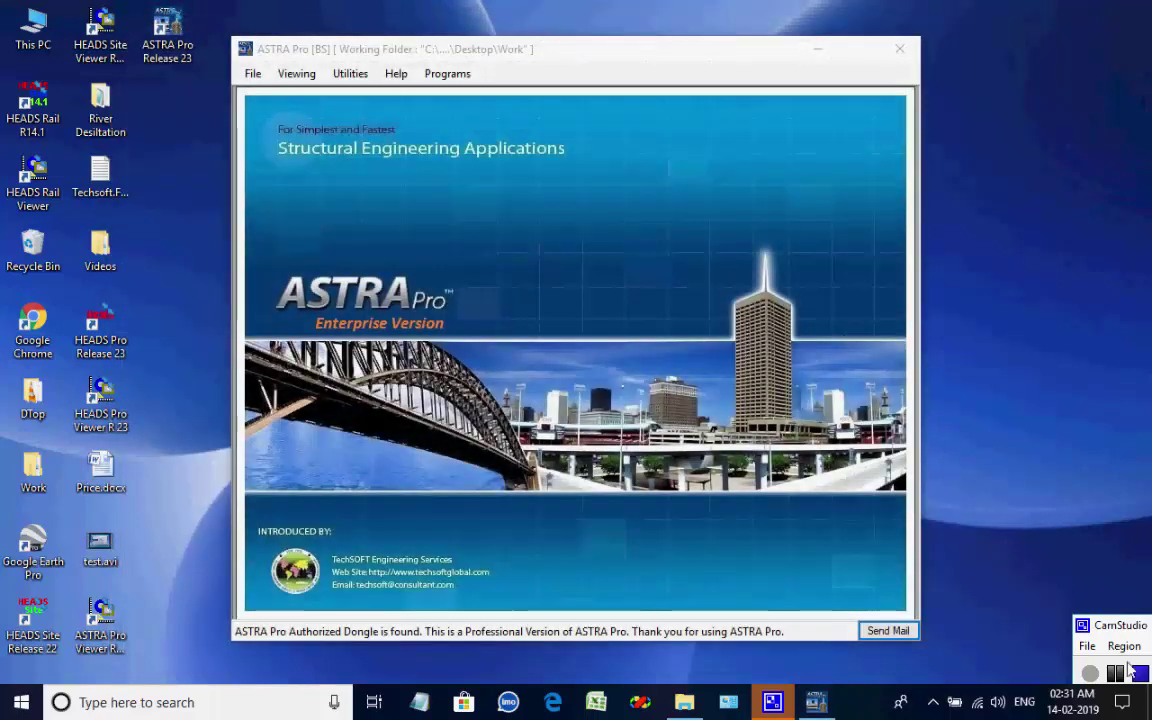